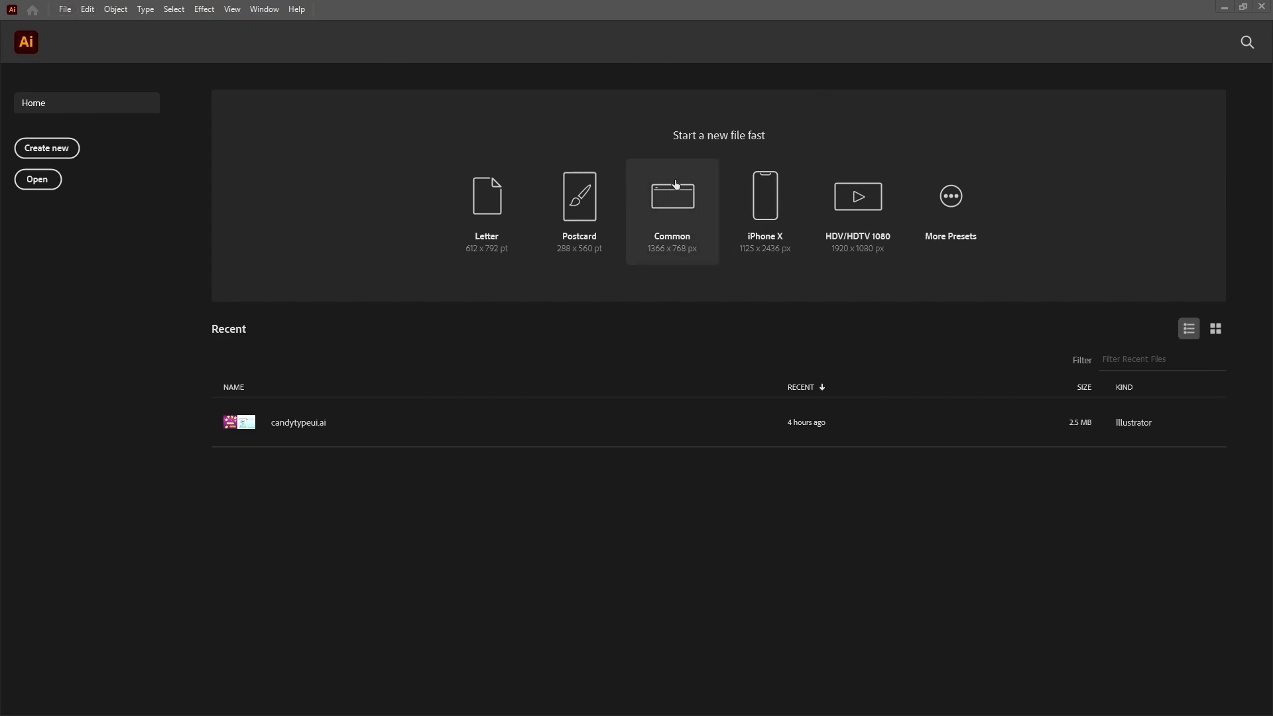
Step: Create a new one-artboard document of 1000 x 1000 pt in RGB color mode
{"action": "left_click", "coordinate": [65, 9]}
{"action": "key", "text": "Escape"}
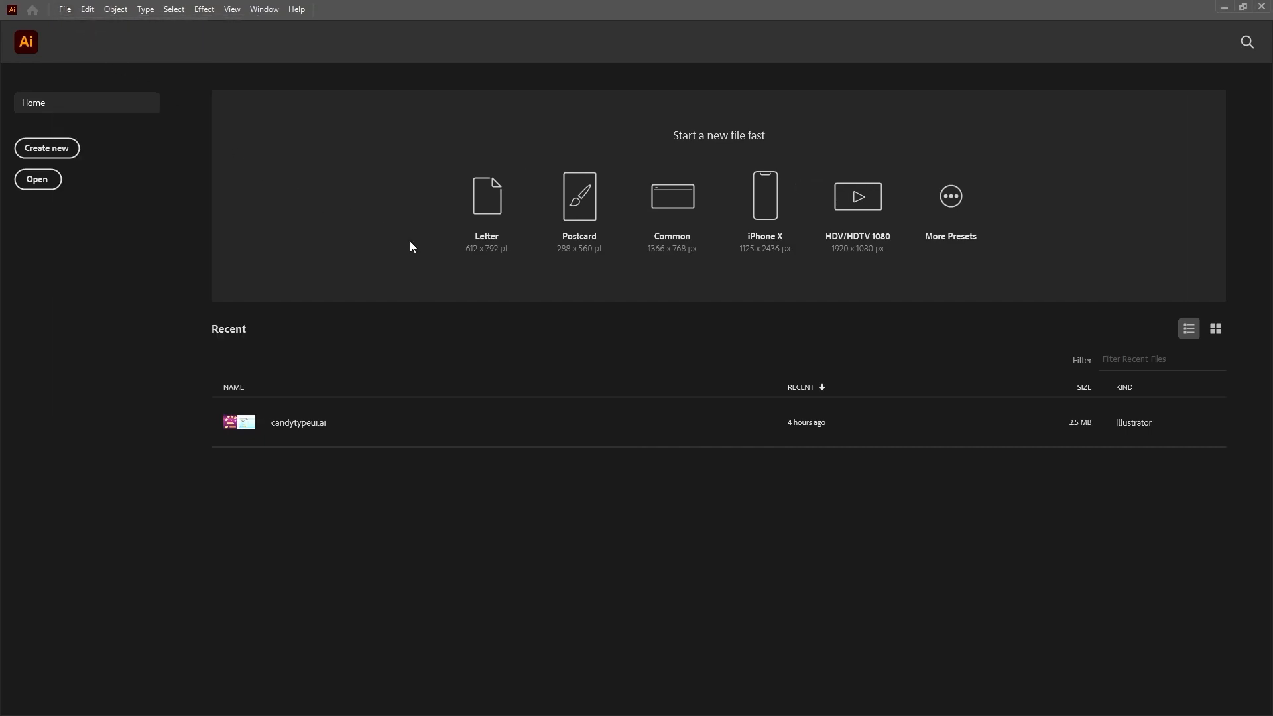
{"action": "key", "text": "ctrl+n"}
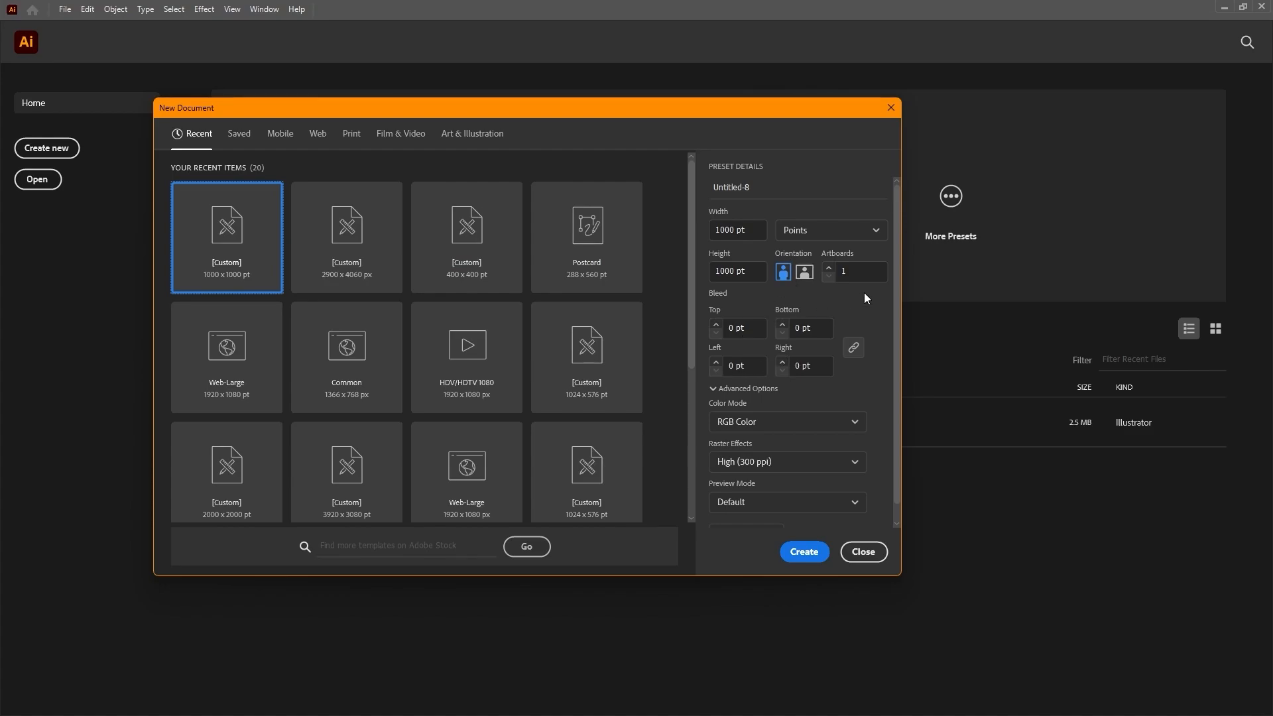
{"action": "left_click", "coordinate": [804, 553]}
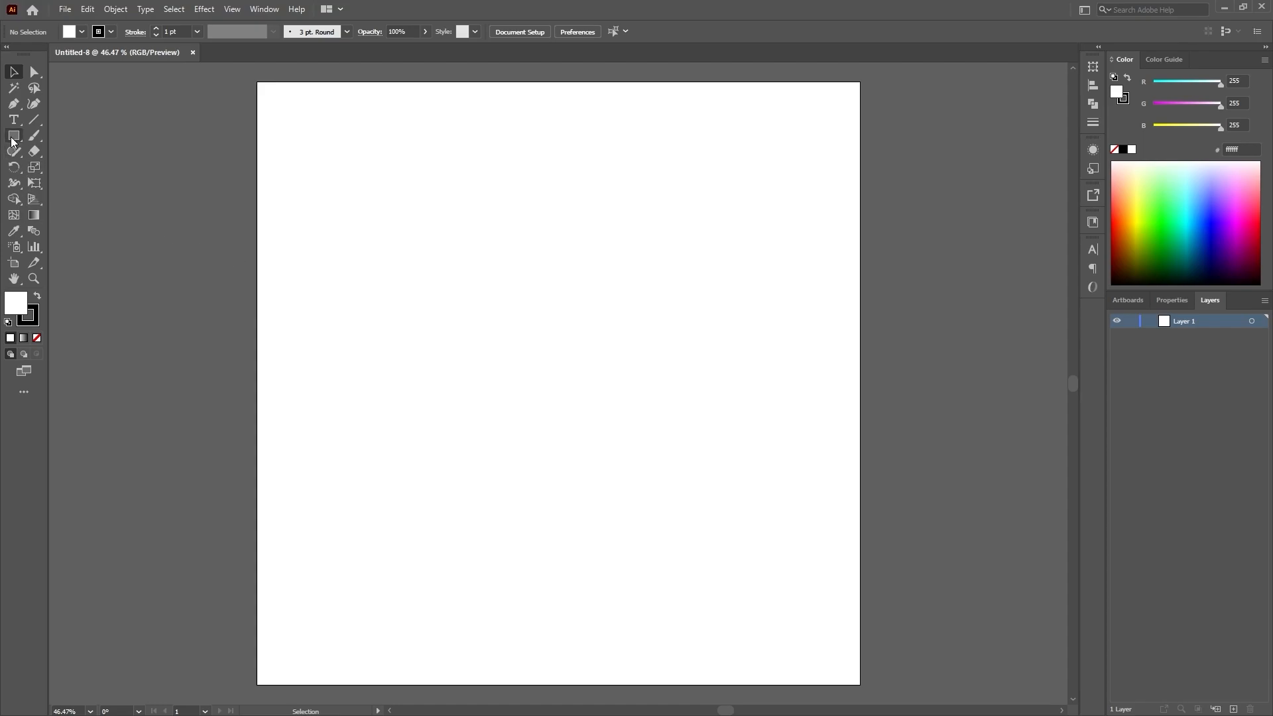
Step: Draw a wide white rectangle about 798 x 147 pt across the middle of the artboard and adjust its position slightly
{"action": "left_click", "coordinate": [12, 137]}
{"action": "left_click_drag", "start_coordinate": [323, 317], "coordinate": [804, 406]}
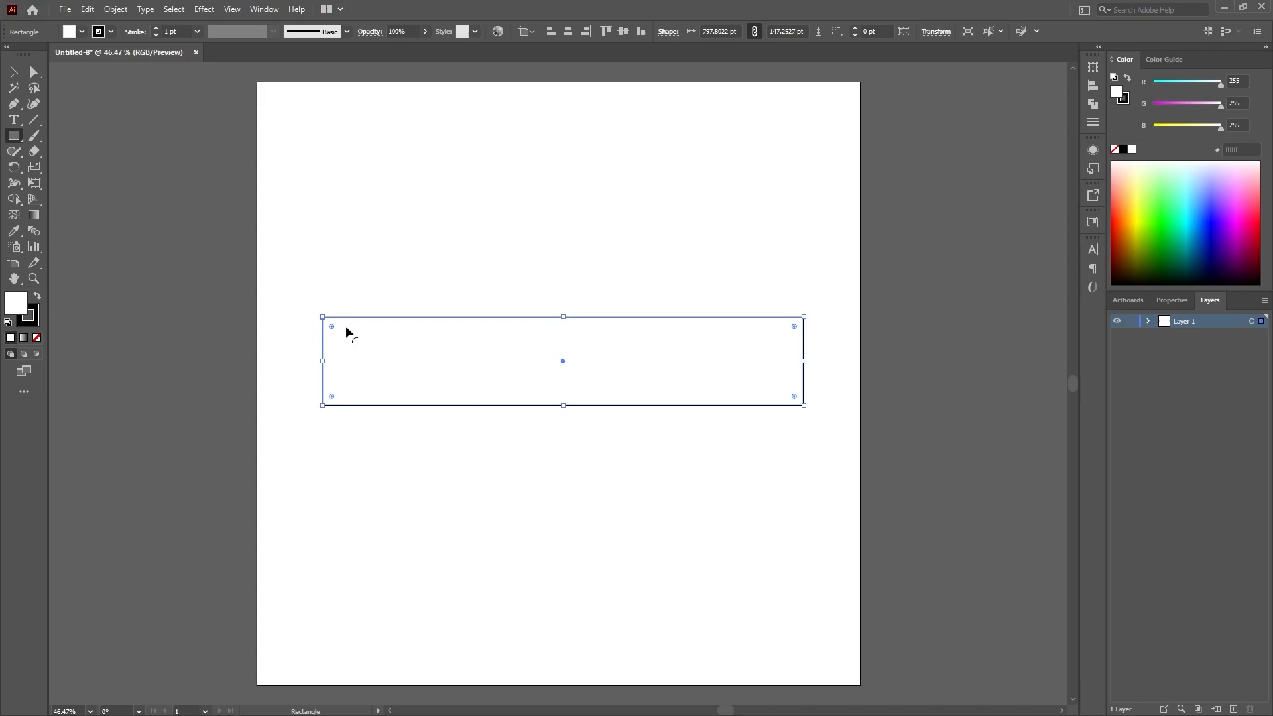
{"action": "key", "text": "v"}
{"action": "left_click_drag", "start_coordinate": [504, 364], "coordinate": [463, 375]}
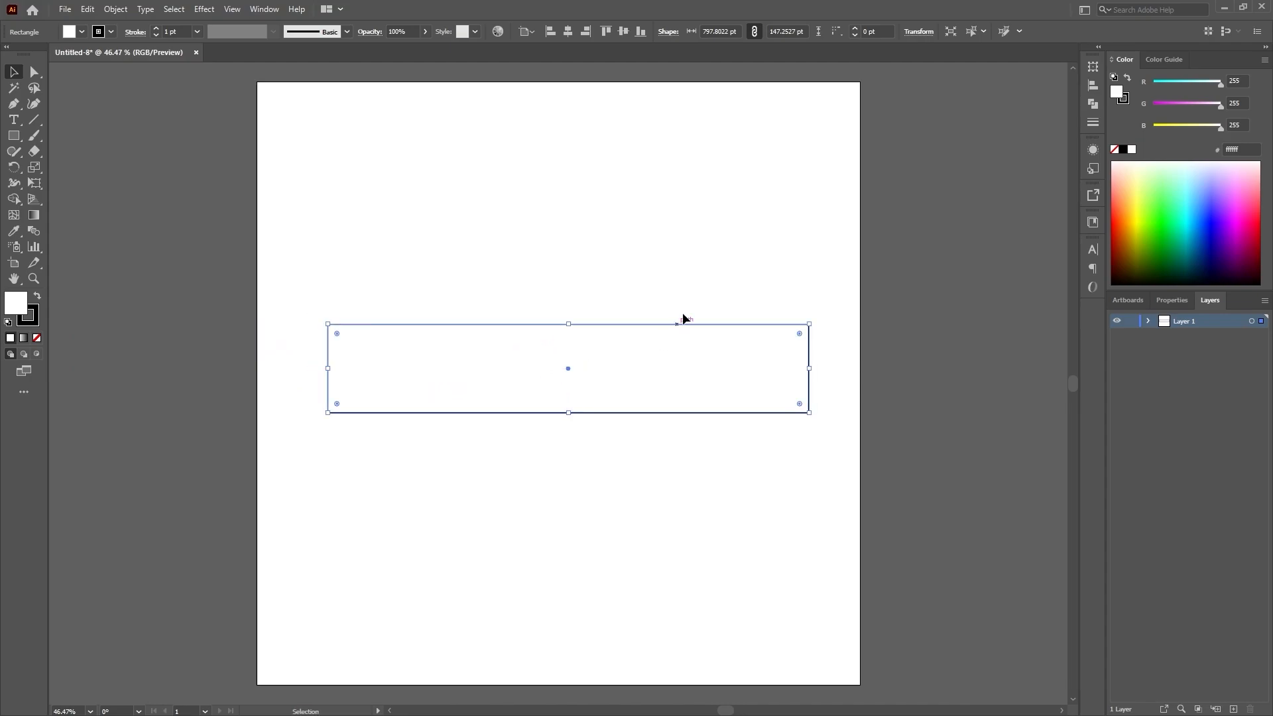
{"action": "left_click", "coordinate": [622, 276]}
{"action": "left_click", "coordinate": [574, 358]}
Step: Draw a 1000 x 1000 pt square covering the artboard and place it behind the wide rectangle in the stacking order
{"action": "left_click", "coordinate": [12, 136]}
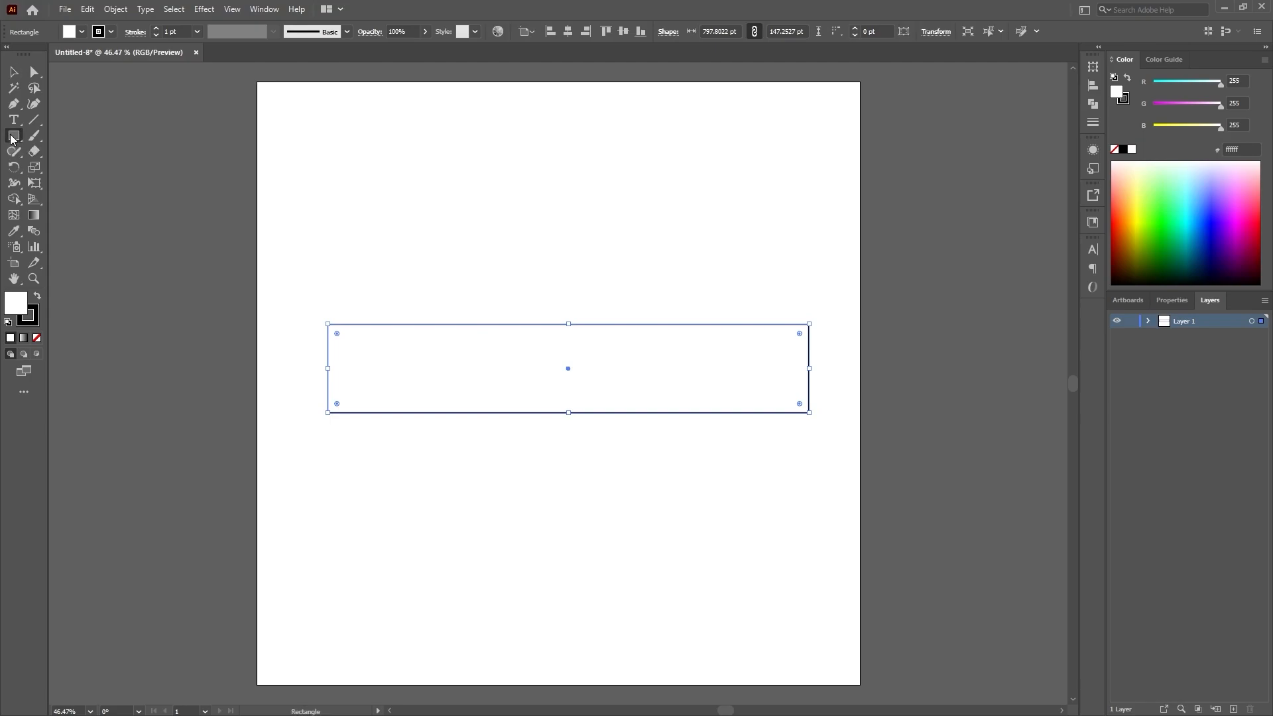
{"action": "left_click_drag", "start_coordinate": [265, 83], "coordinate": [860, 684]}
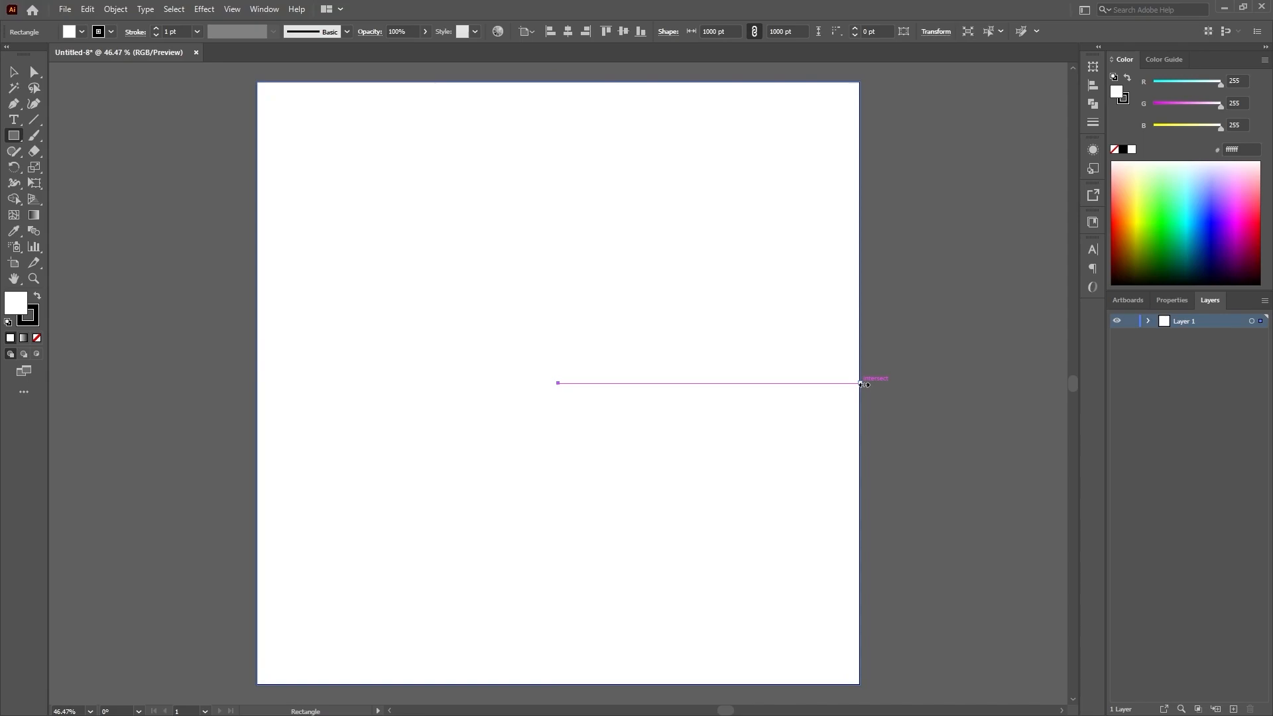
{"action": "left_click_drag", "start_coordinate": [864, 385], "coordinate": [864, 384]}
{"action": "left_click", "coordinate": [1148, 321]}
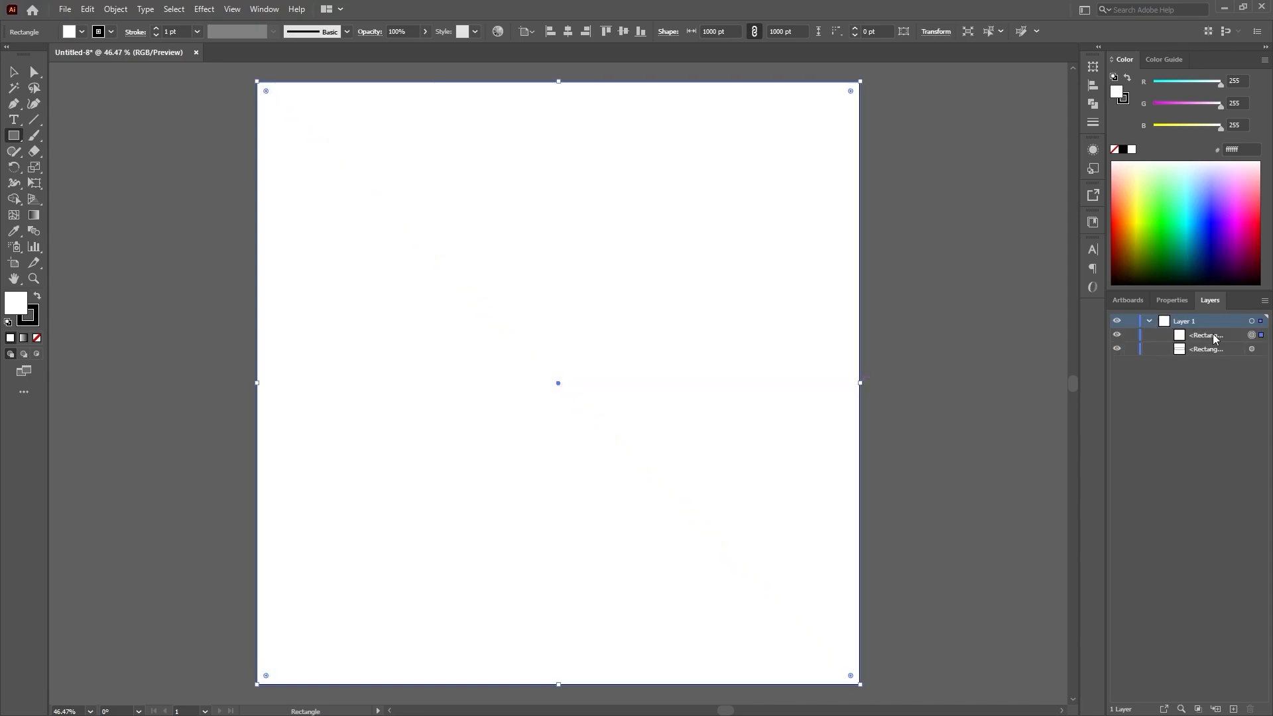
{"action": "left_click_drag", "start_coordinate": [1215, 339], "coordinate": [1200, 355]}
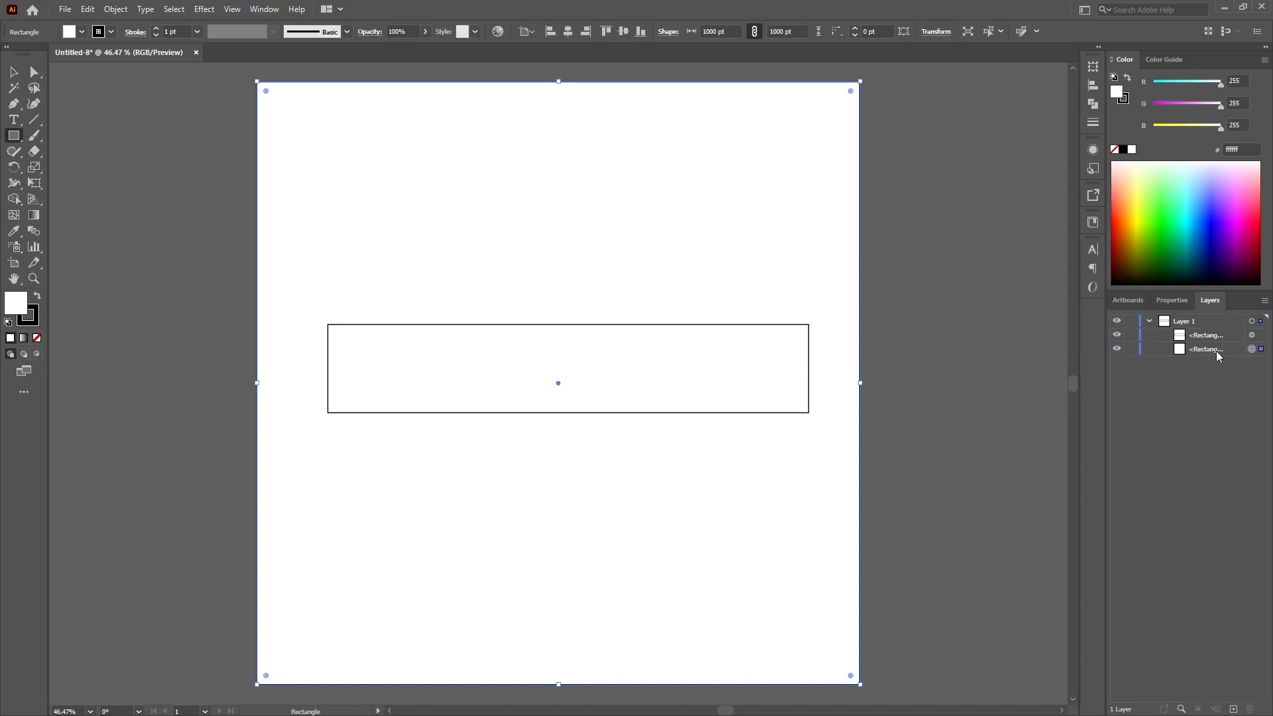
Step: Fill the background square with dark blue 002c54 and lock it
{"action": "left_click", "coordinate": [1217, 353]}
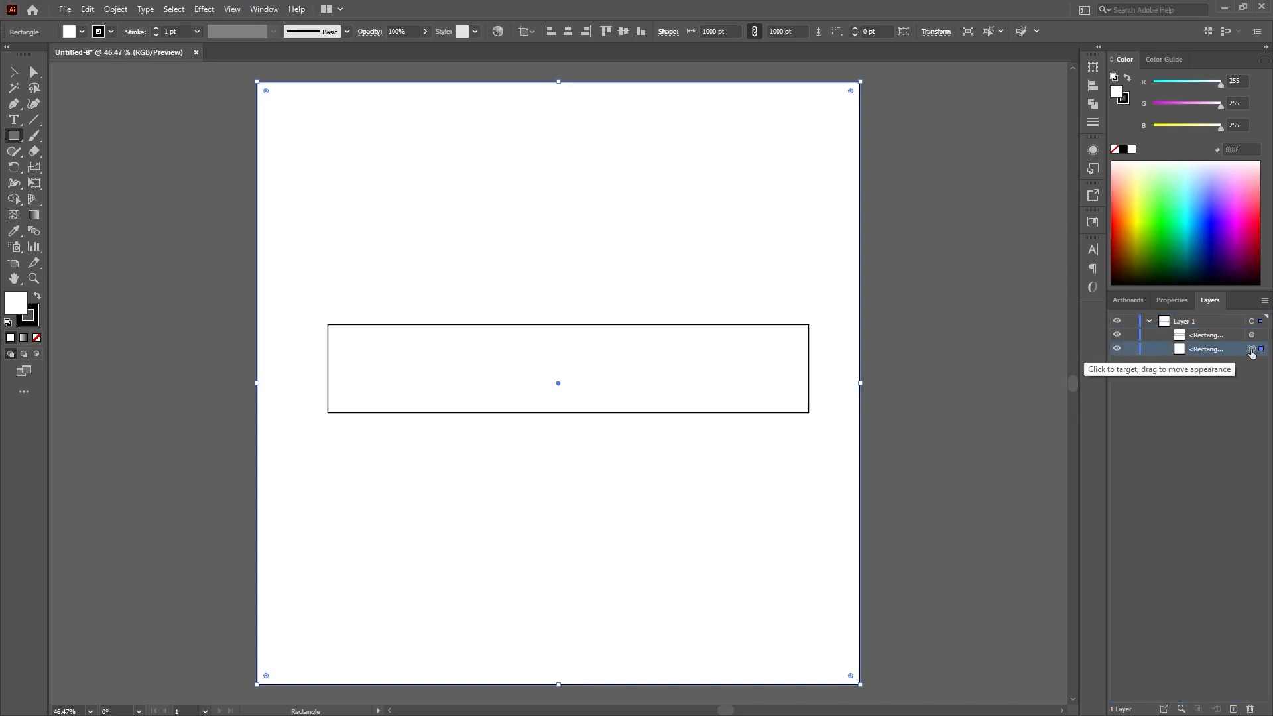
{"action": "left_click", "coordinate": [1206, 266]}
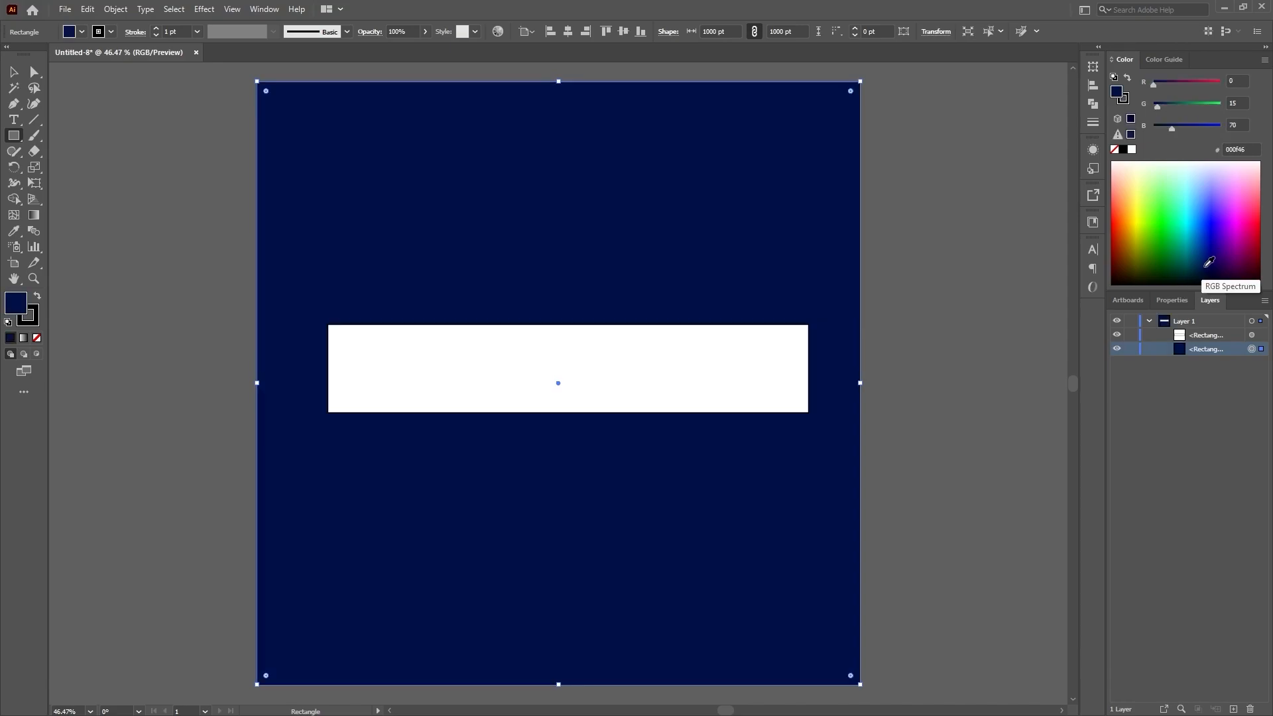
{"action": "left_click", "coordinate": [1207, 262]}
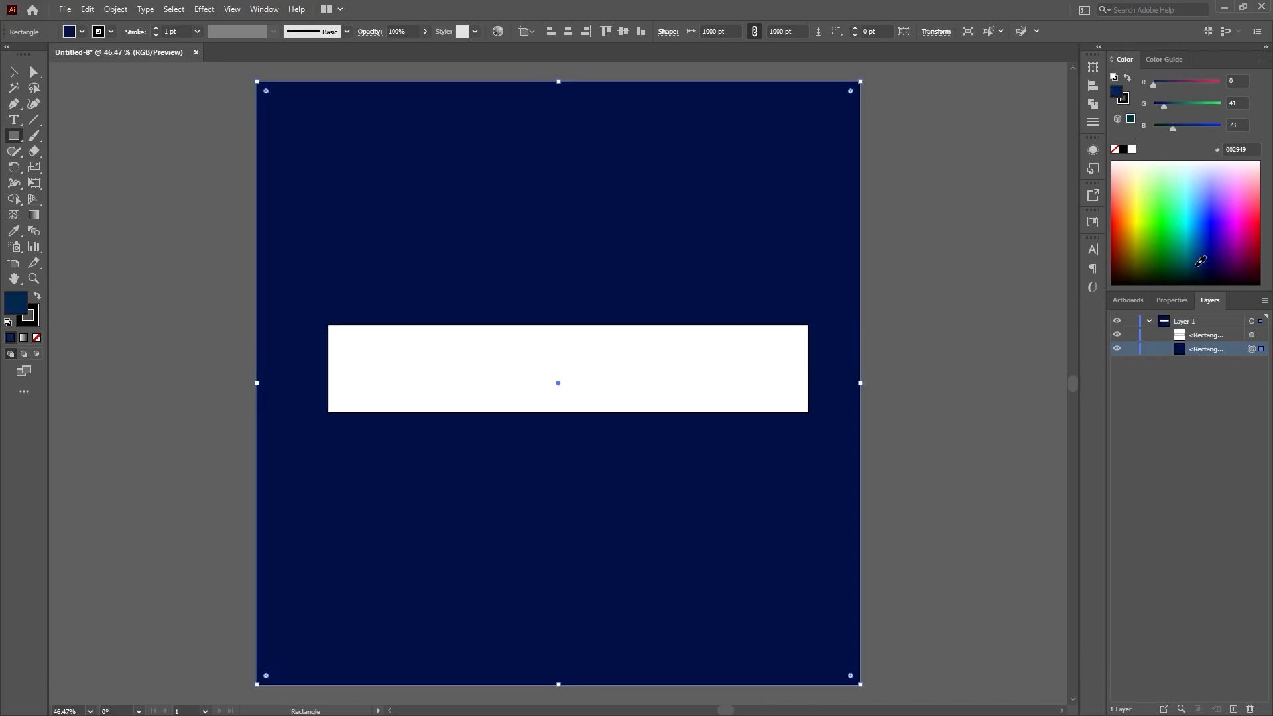
{"action": "mouse_move", "coordinate": [1203, 266]}
{"action": "left_mouse_down"}
{"action": "mouse_move", "coordinate": [1192, 269]}
{"action": "mouse_move", "coordinate": [1201, 262]}
{"action": "left_mouse_up"}
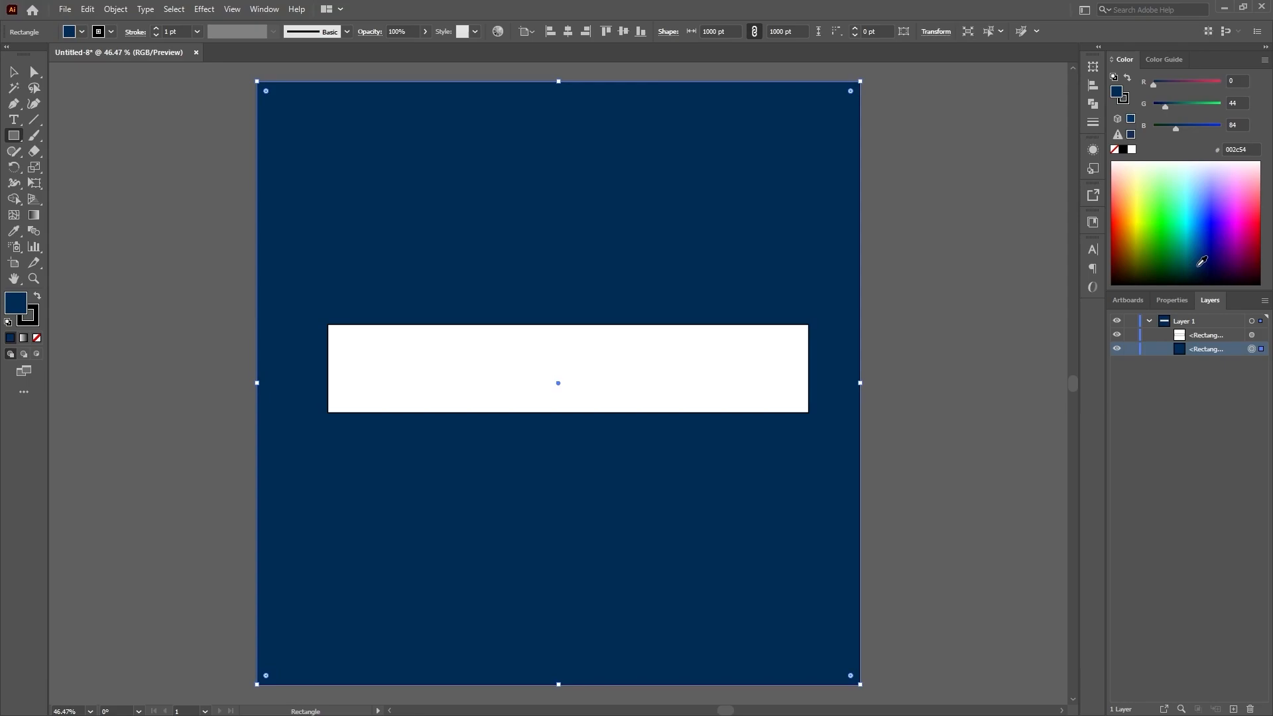
{"action": "left_click", "coordinate": [1128, 347]}
Step: Apply the default white-to-black linear gradient fill to the wide rectangle
{"action": "key", "text": "v"}
{"action": "left_click", "coordinate": [636, 389]}
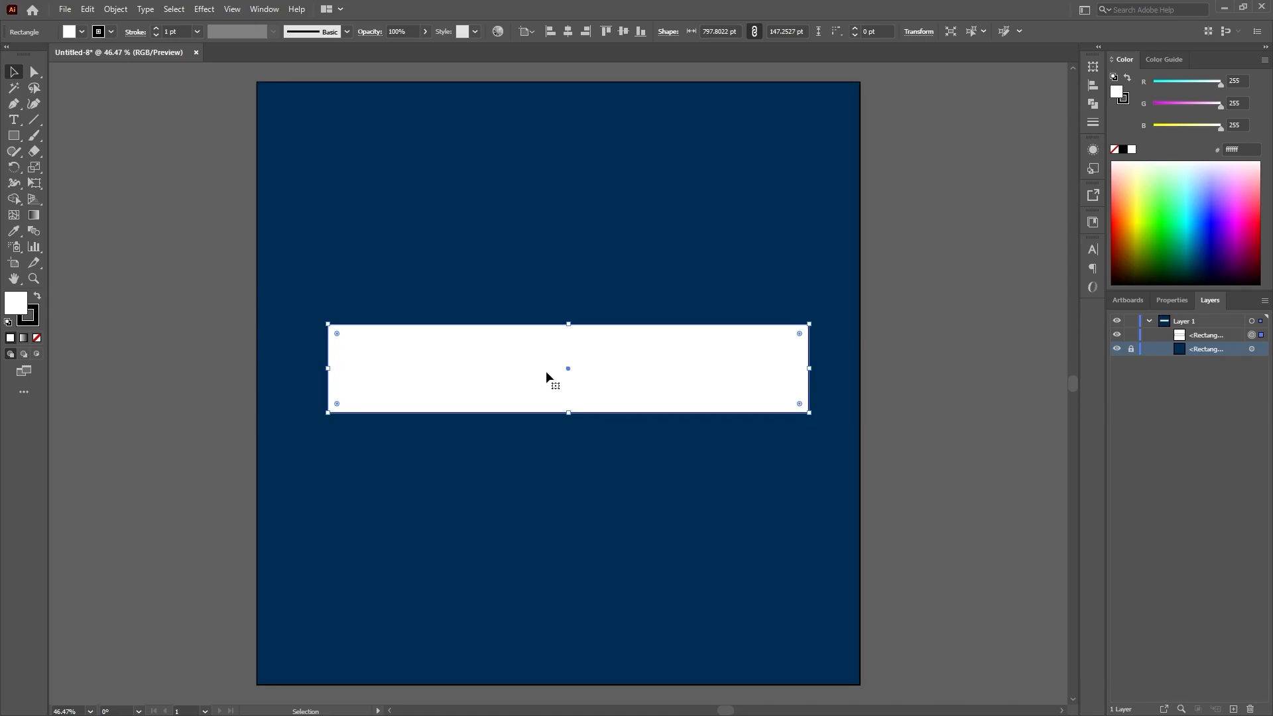
{"action": "left_click", "coordinate": [23, 338]}
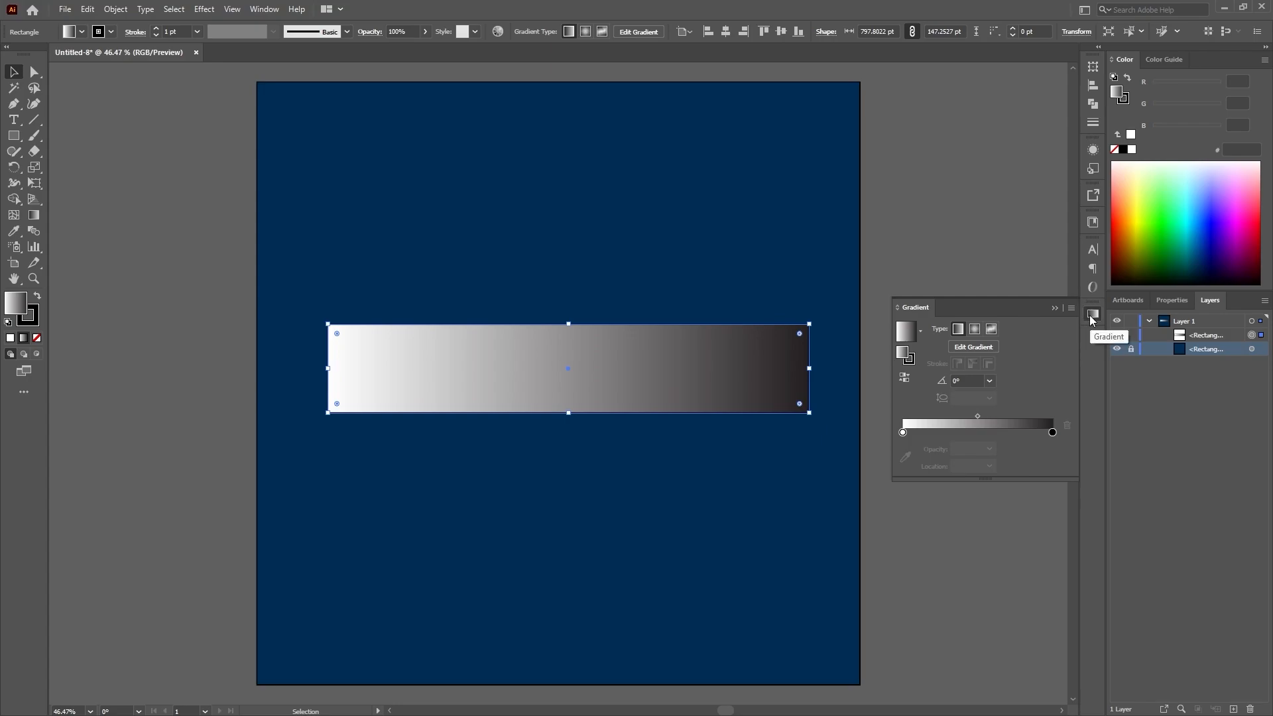
Step: Hide the gradient settings, show them again, and collapse them
{"action": "left_click", "coordinate": [264, 9]}
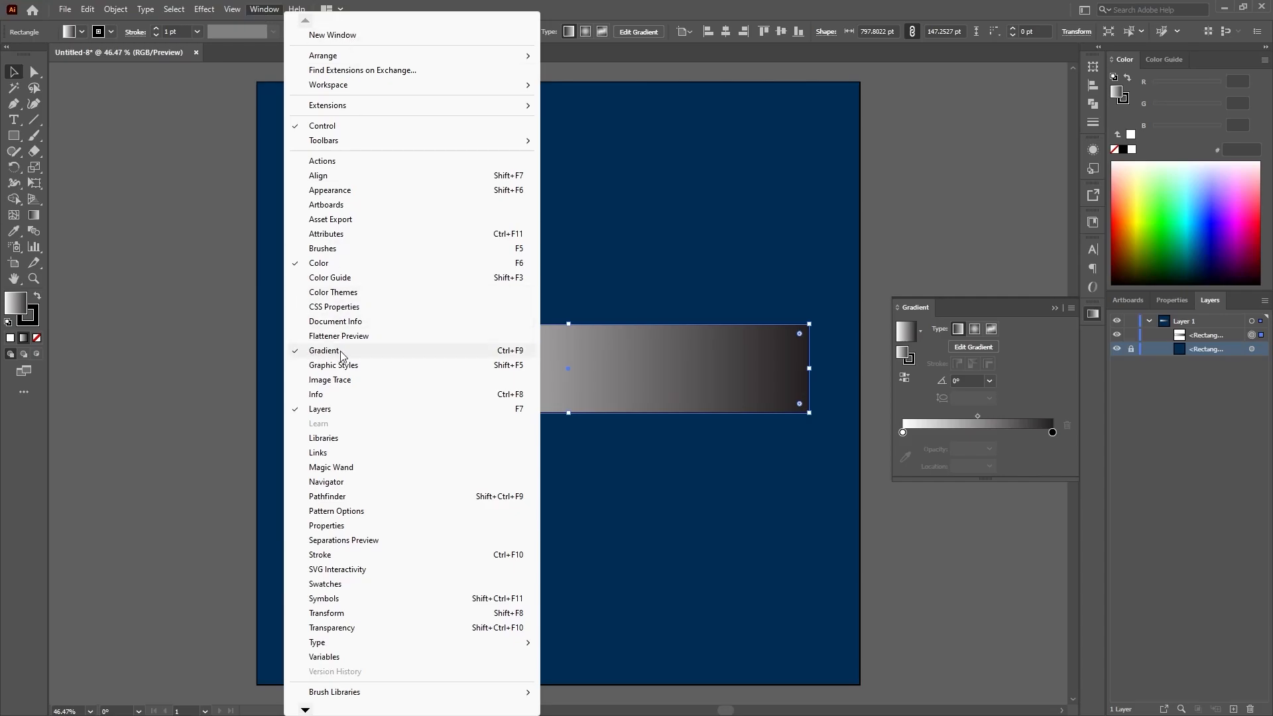
{"action": "left_click", "coordinate": [338, 356]}
{"action": "left_click", "coordinate": [263, 9]}
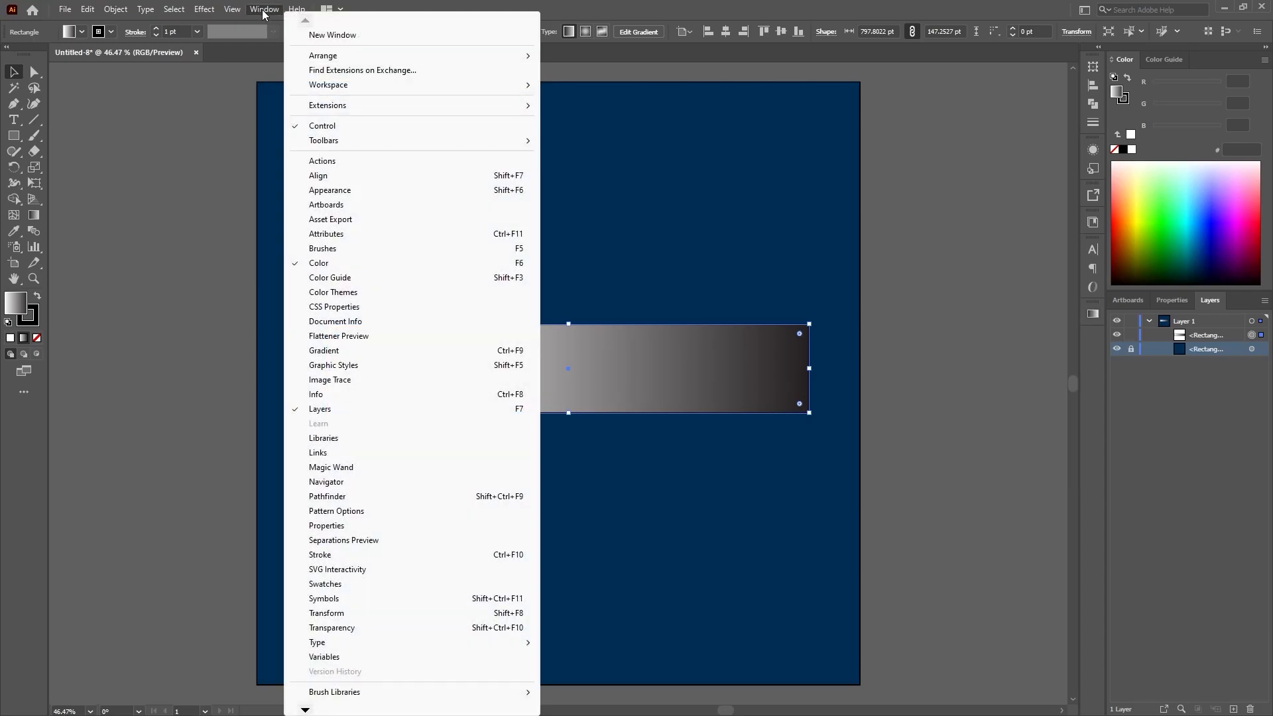
{"action": "left_click", "coordinate": [307, 350]}
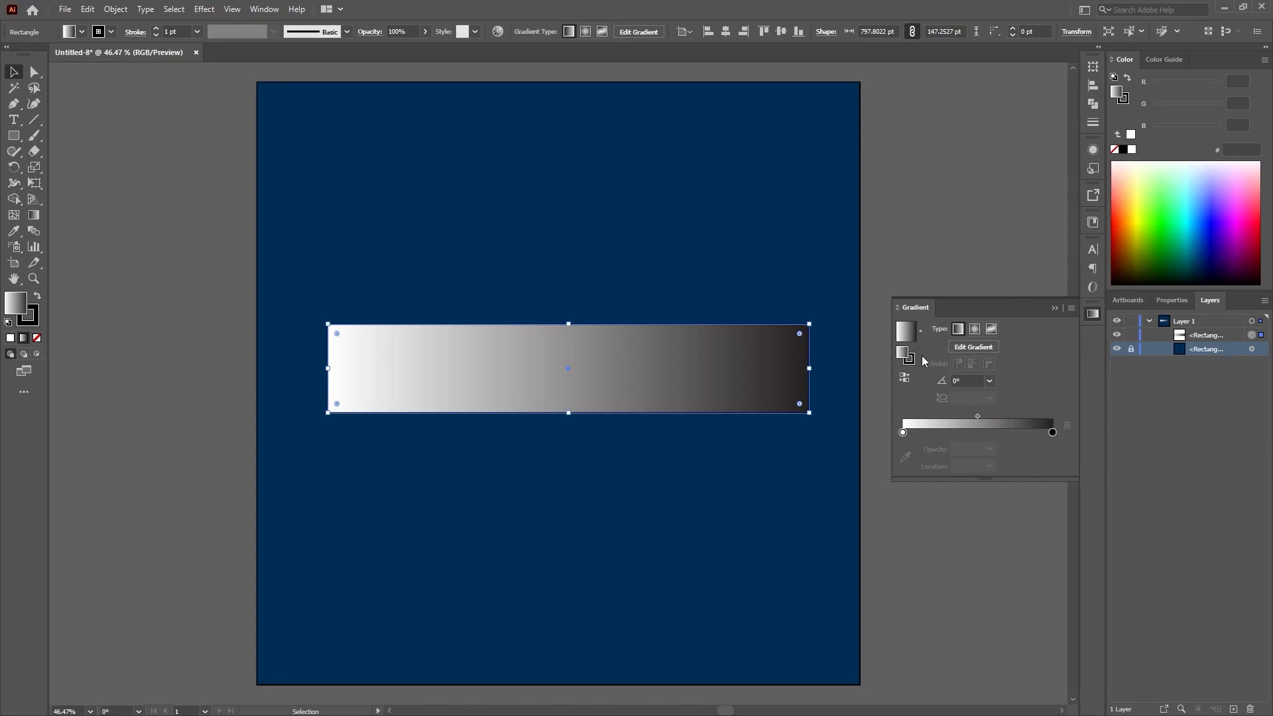
{"action": "left_click", "coordinate": [1056, 308]}
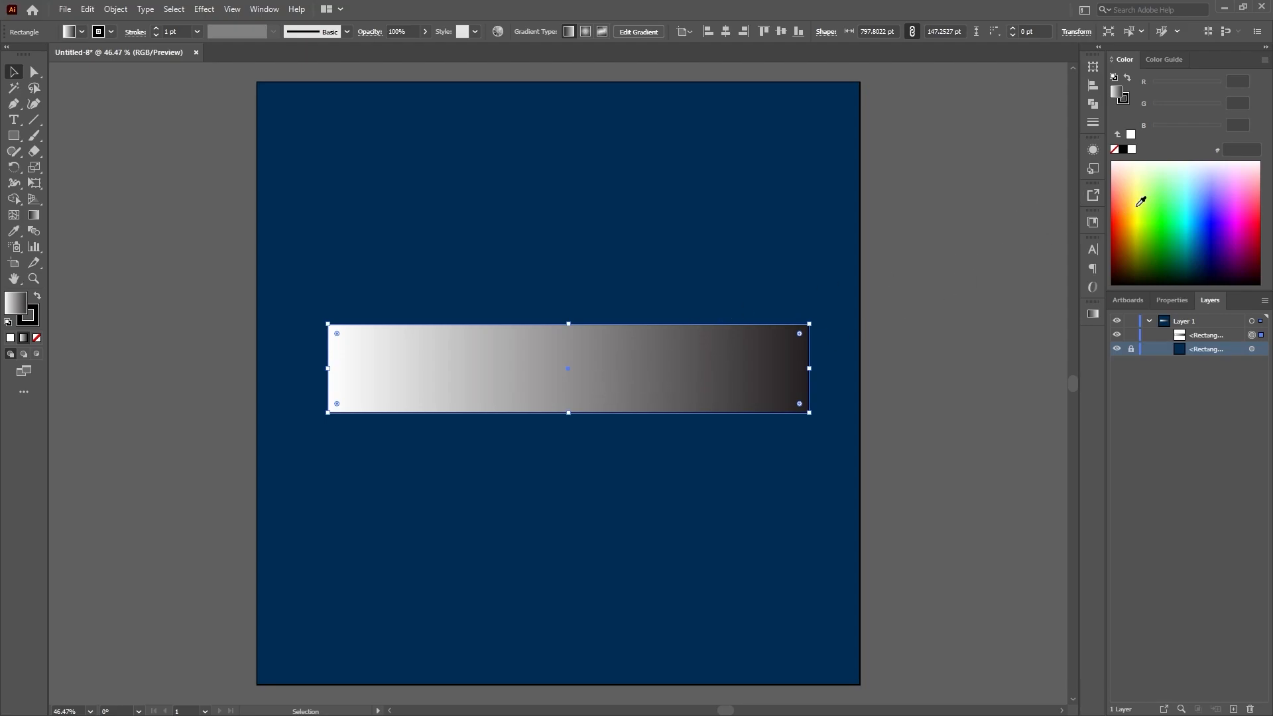
Step: Try several solid fill colors on the wide rectangle, ending with turquoise 00fcc3
{"action": "left_click", "coordinate": [1162, 240]}
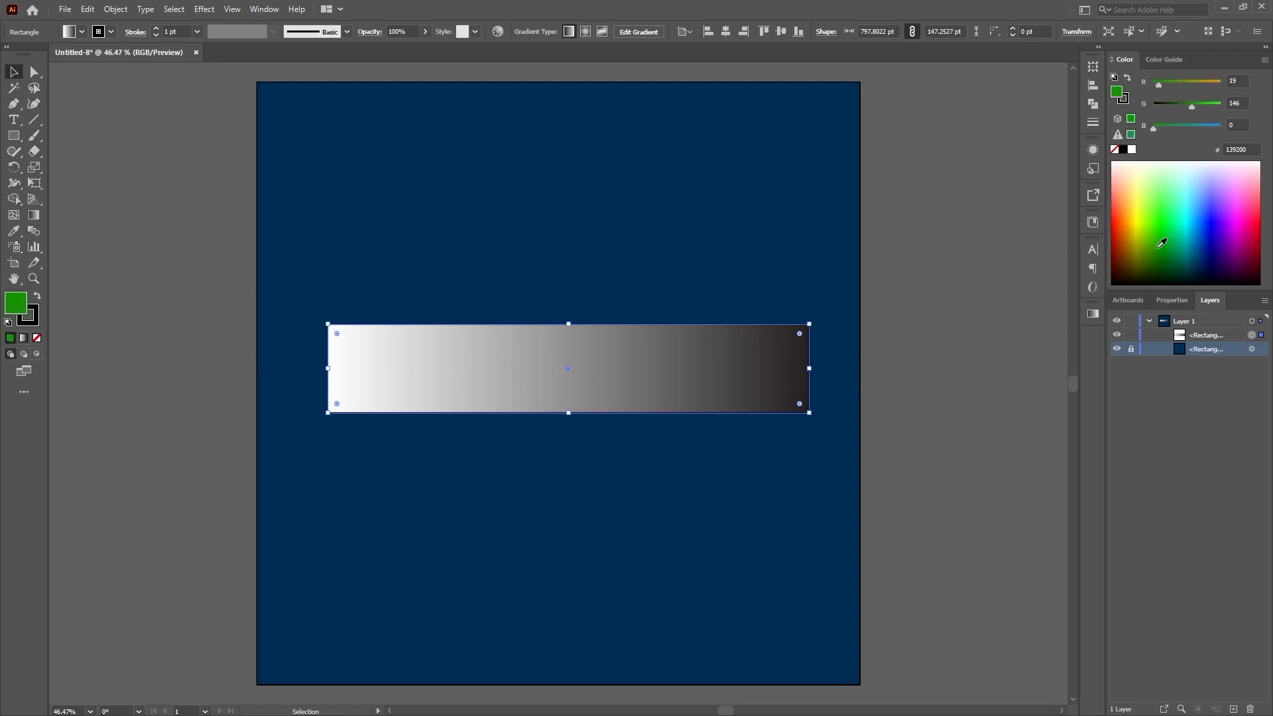
{"action": "left_click", "coordinate": [1172, 213]}
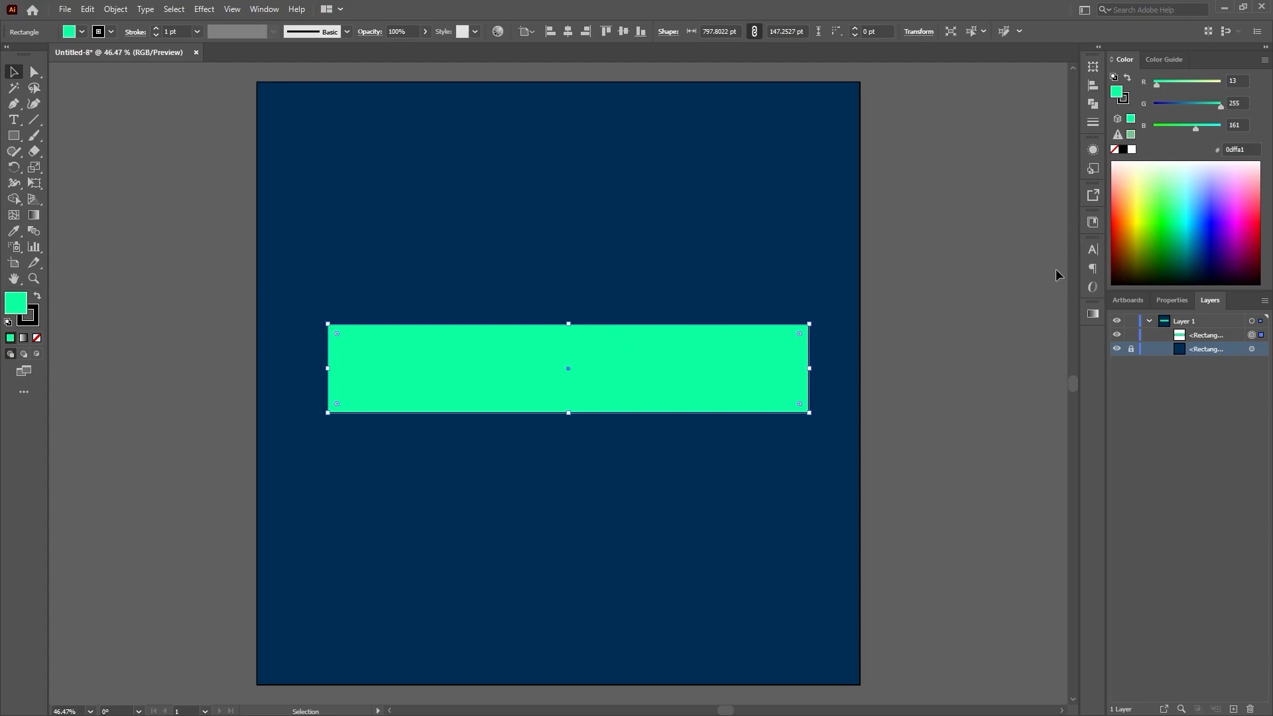
{"action": "left_click", "coordinate": [1157, 208]}
{"action": "left_click", "coordinate": [1182, 221]}
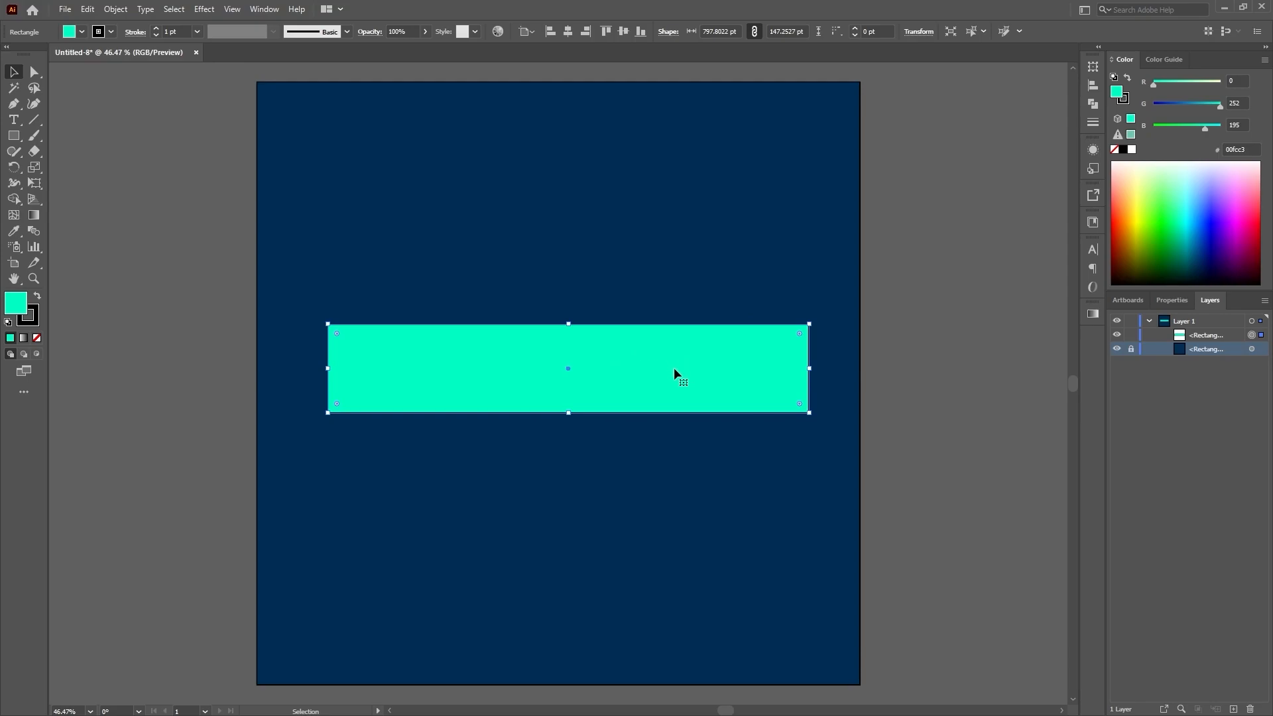
Step: Reapply the white-to-black linear gradient to the wide rectangle and check its start and end color stops
{"action": "left_click", "coordinate": [24, 339]}
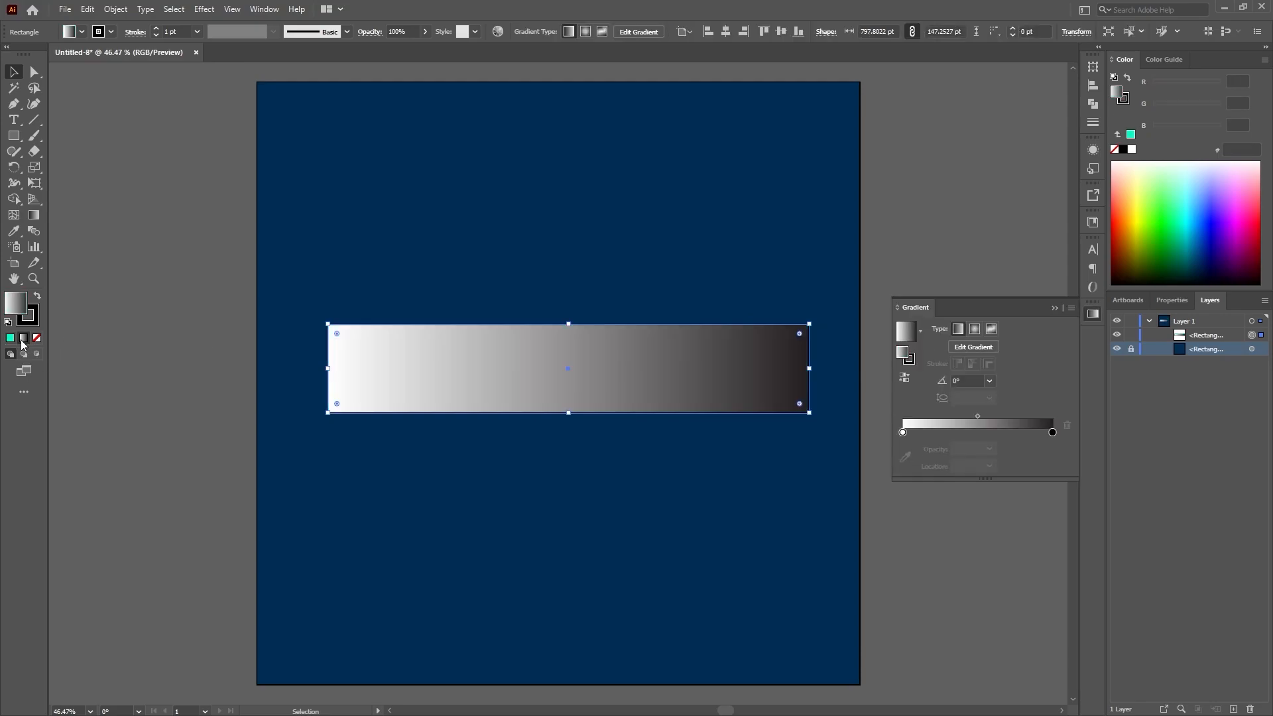
{"action": "left_click", "coordinate": [902, 432]}
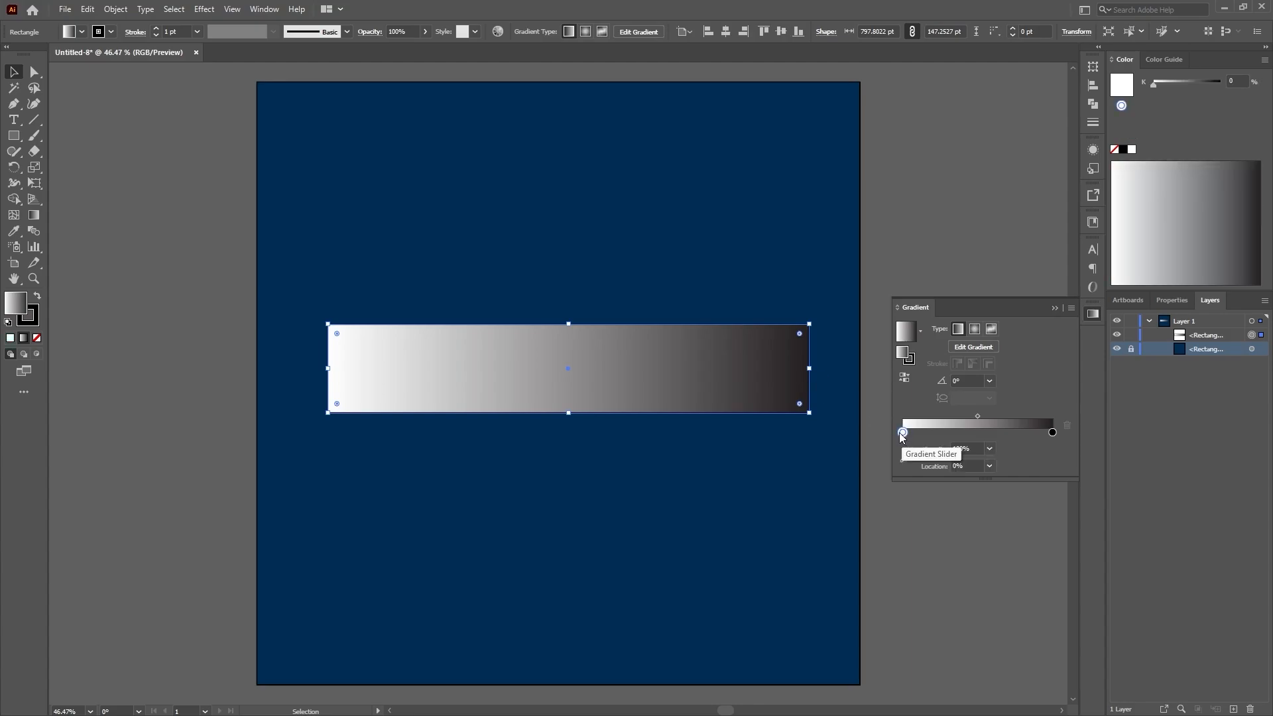
{"action": "left_click", "coordinate": [1052, 432]}
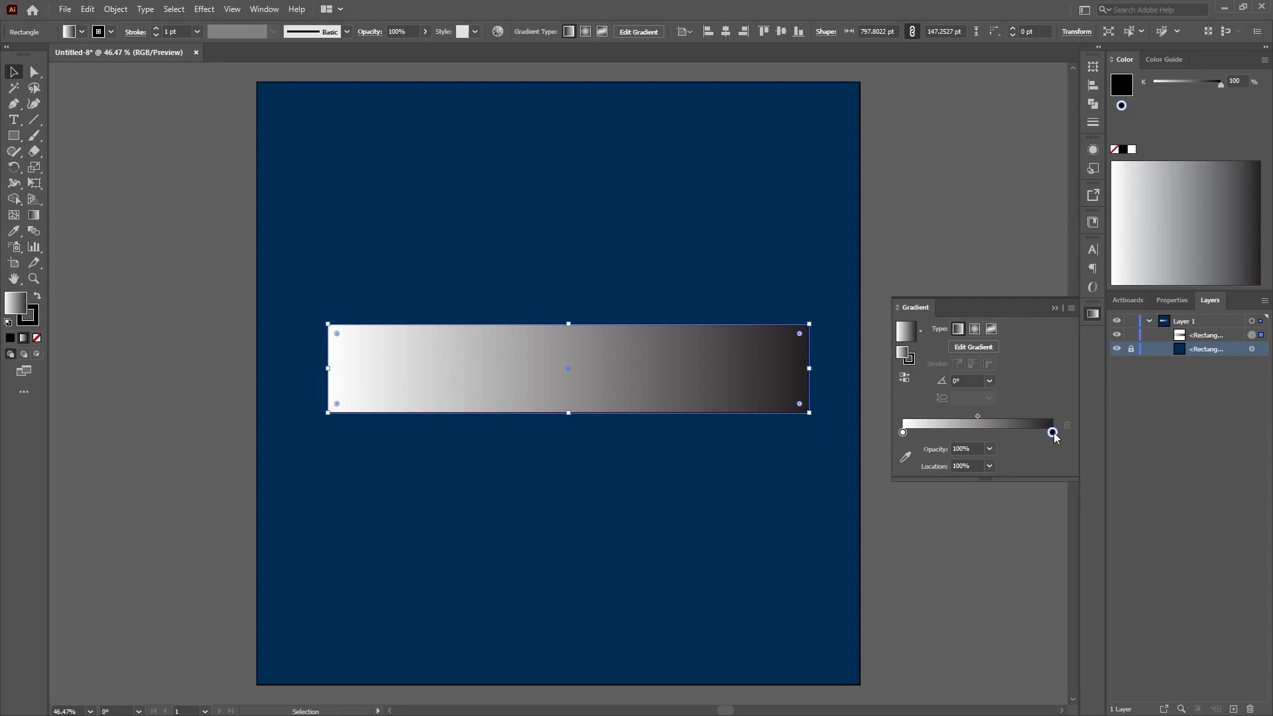
Step: Switch the gradient's white start stop from grayscale to RGB and color it green 00d63e
{"action": "left_click", "coordinate": [902, 433]}
{"action": "left_click", "coordinate": [1264, 60]}
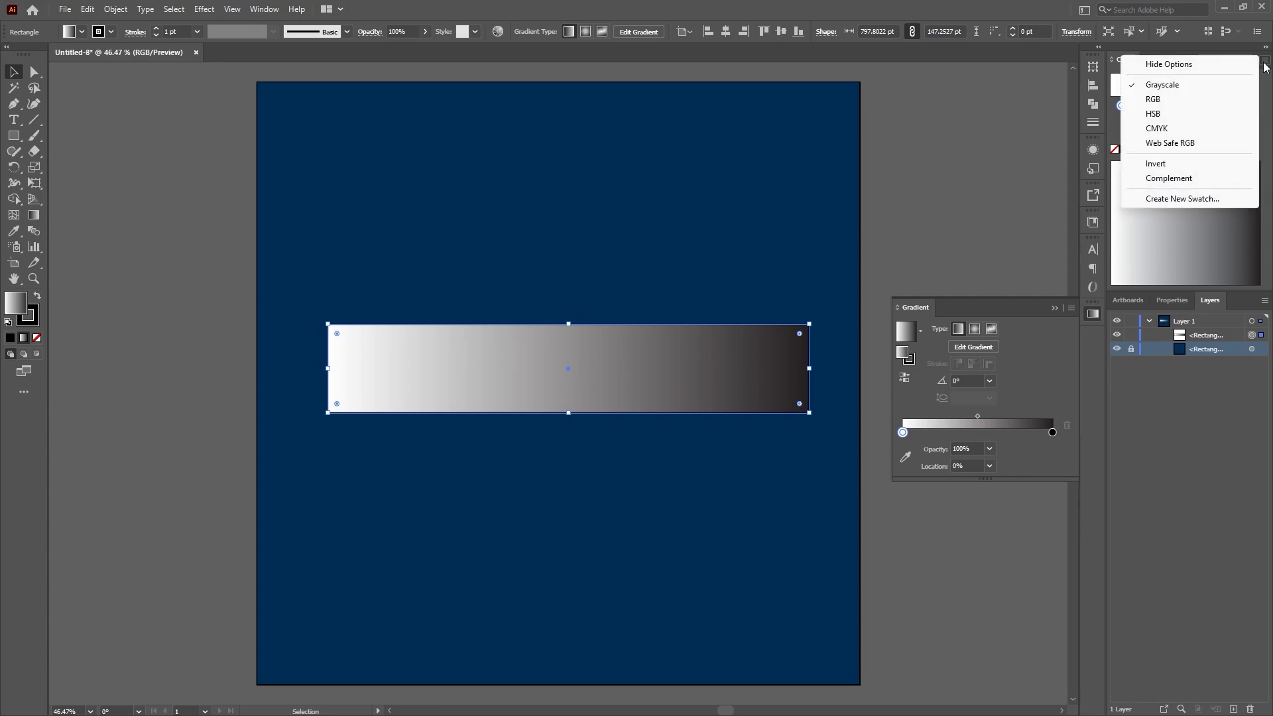
{"action": "left_click", "coordinate": [1171, 101]}
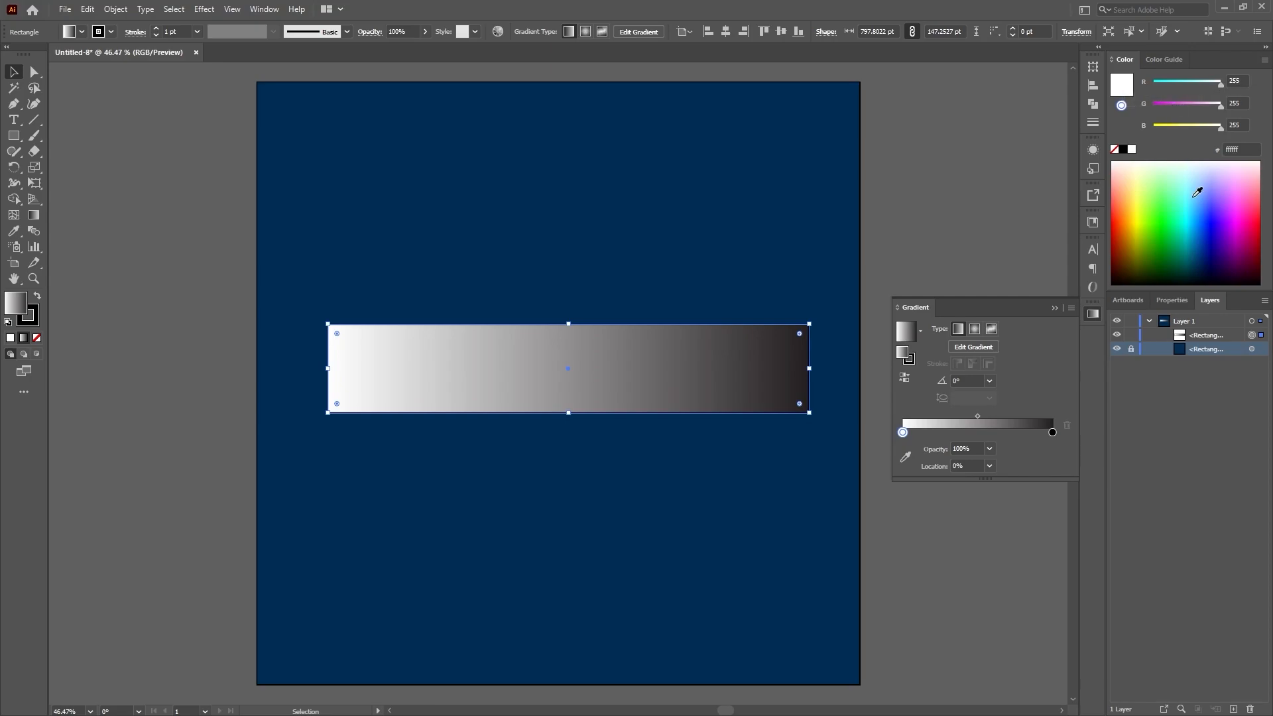
{"action": "left_click", "coordinate": [1159, 245]}
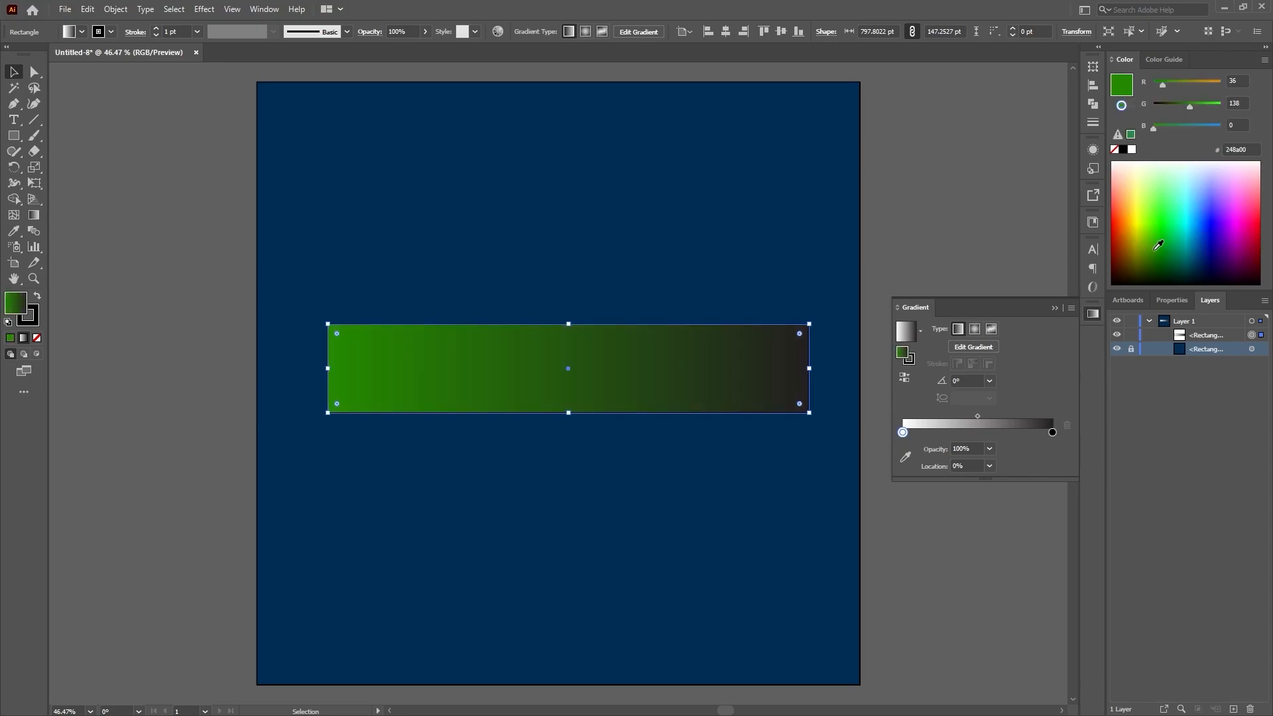
{"action": "left_click", "coordinate": [1168, 216]}
{"action": "left_click", "coordinate": [1219, 214]}
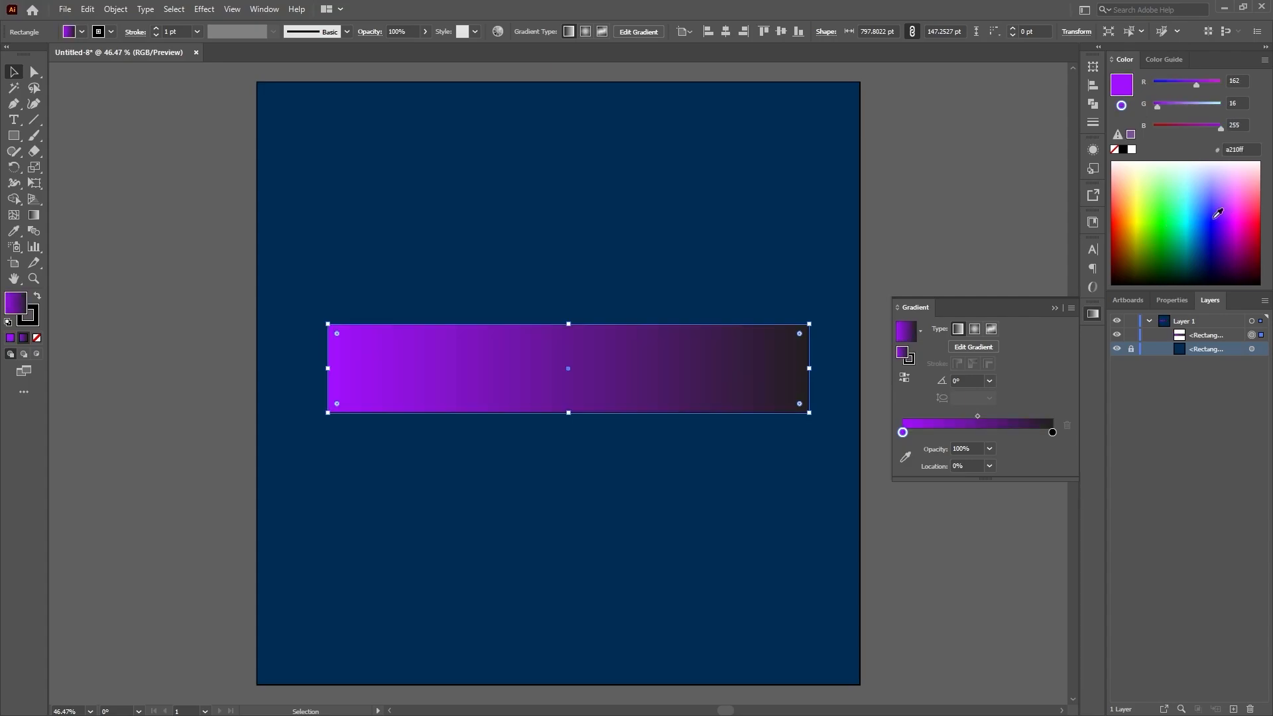
{"action": "left_click", "coordinate": [1198, 201]}
{"action": "left_click", "coordinate": [1158, 202]}
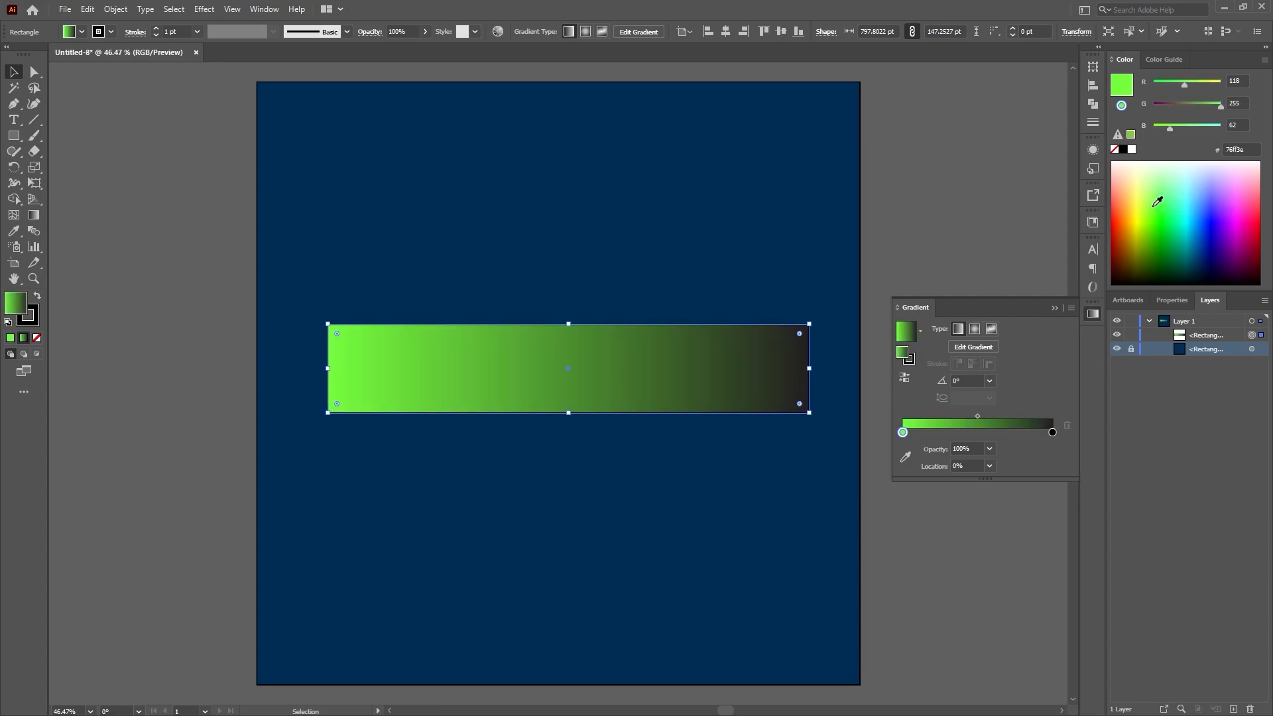
{"action": "left_click", "coordinate": [1176, 245]}
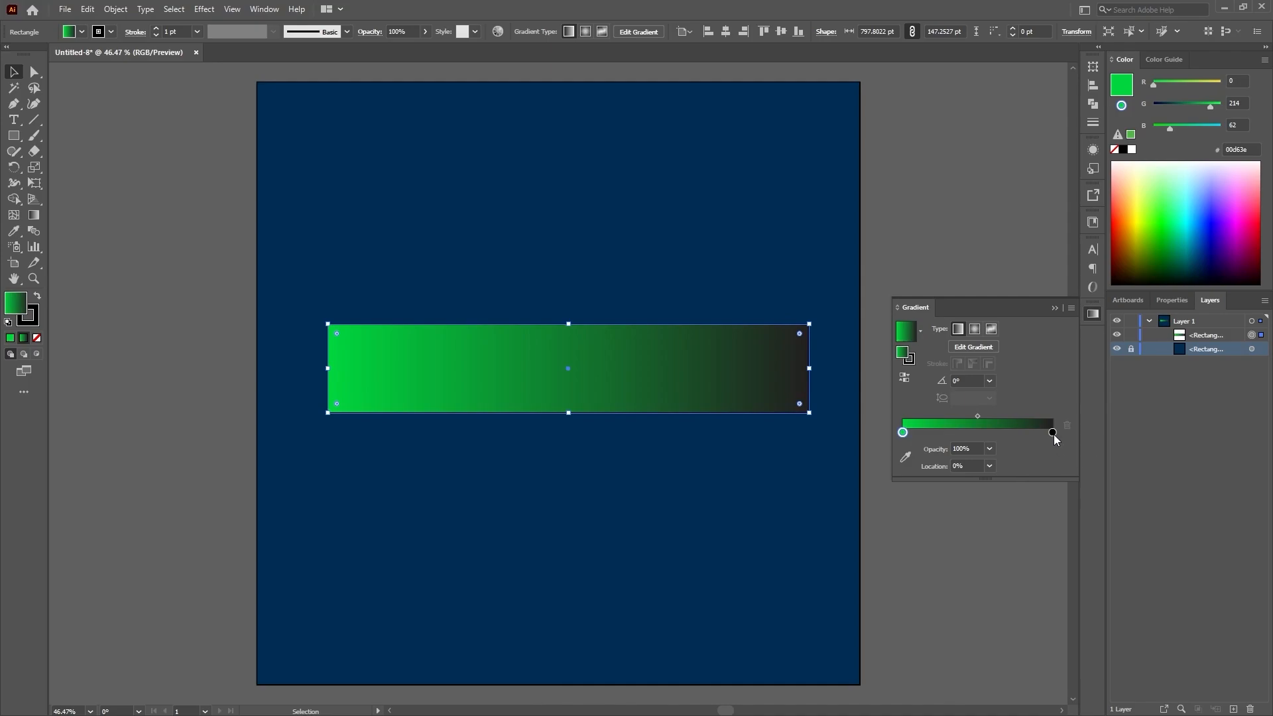
Step: Switch the gradient's black end stop to RGB and move it to a location of about 40%
{"action": "left_click", "coordinate": [1053, 434]}
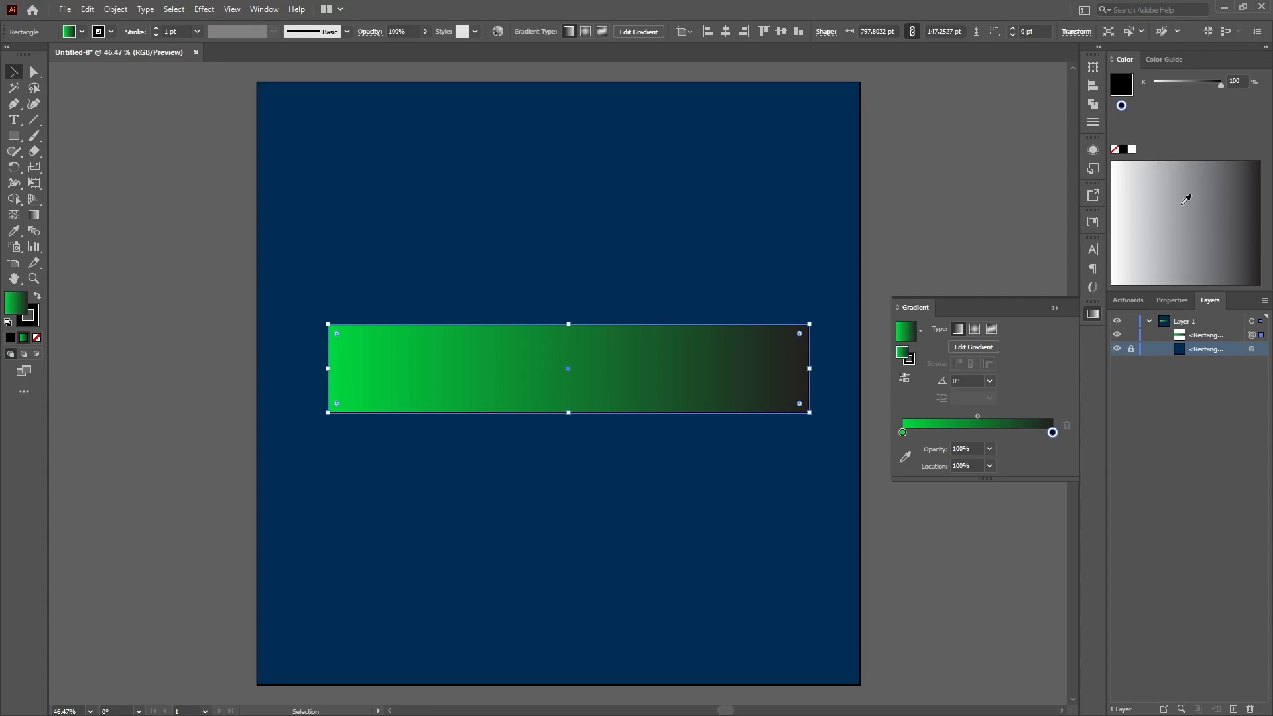
{"action": "left_click", "coordinate": [1265, 60]}
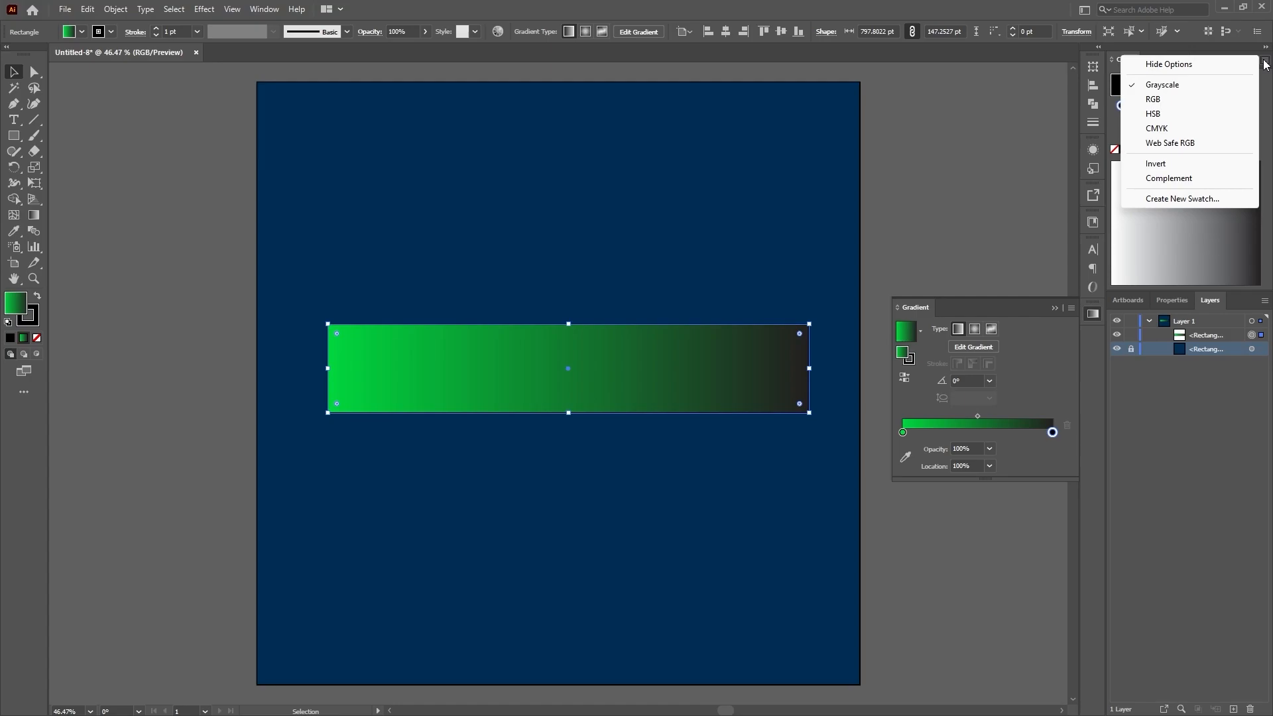
{"action": "left_click", "coordinate": [1169, 101]}
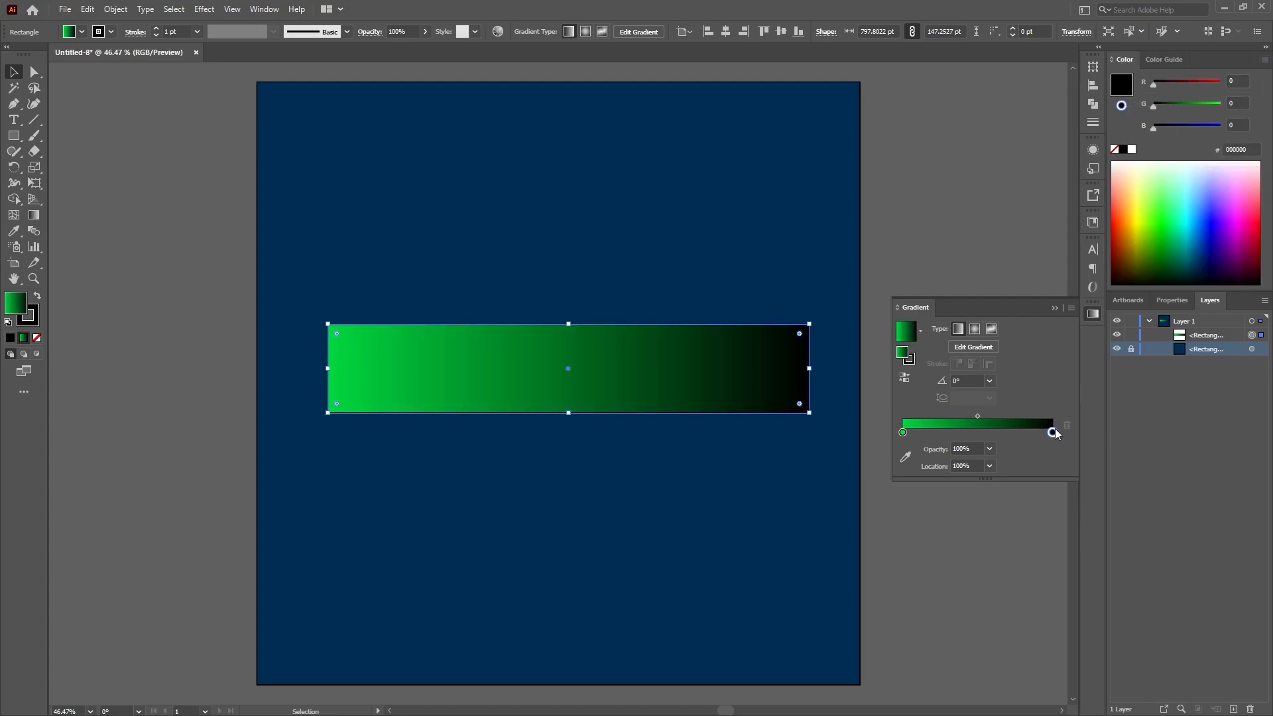
{"action": "left_click_drag", "start_coordinate": [1054, 432], "coordinate": [963, 433]}
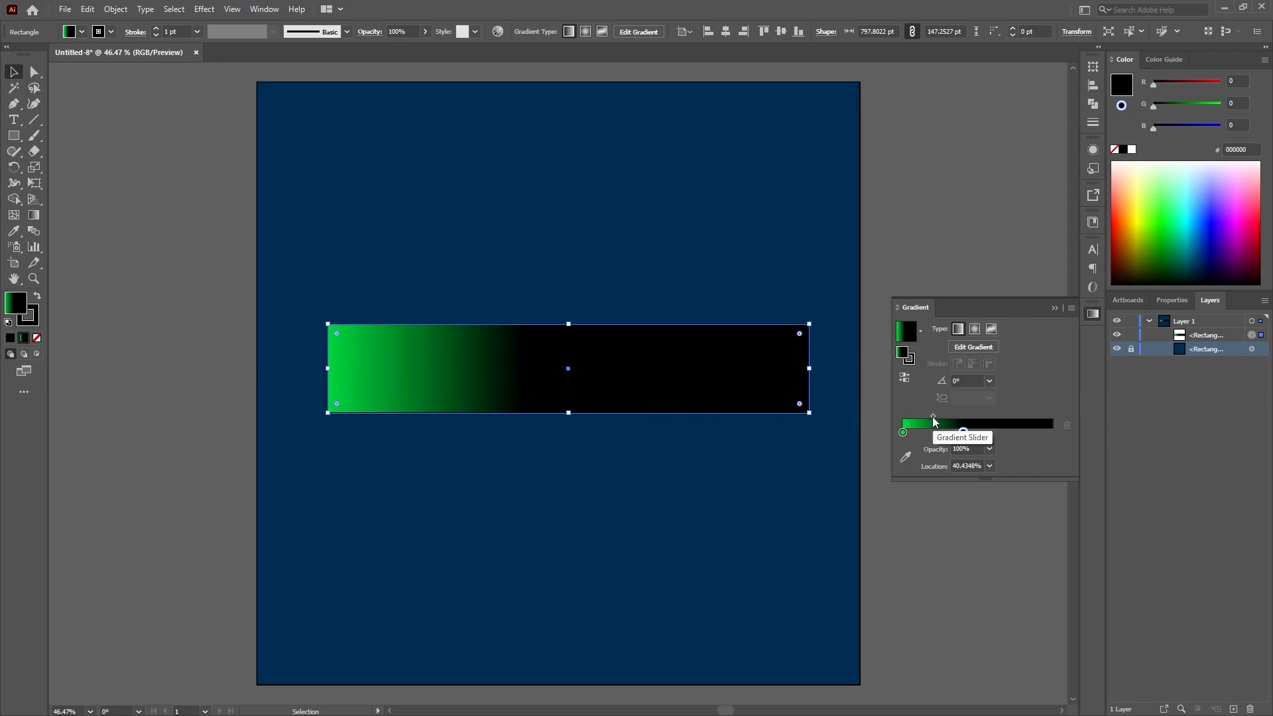
Step: Shift the green-to-black gradient's midpoint to about 48% and add a color stop at 25%
{"action": "left_click_drag", "start_coordinate": [933, 419], "coordinate": [972, 418]}
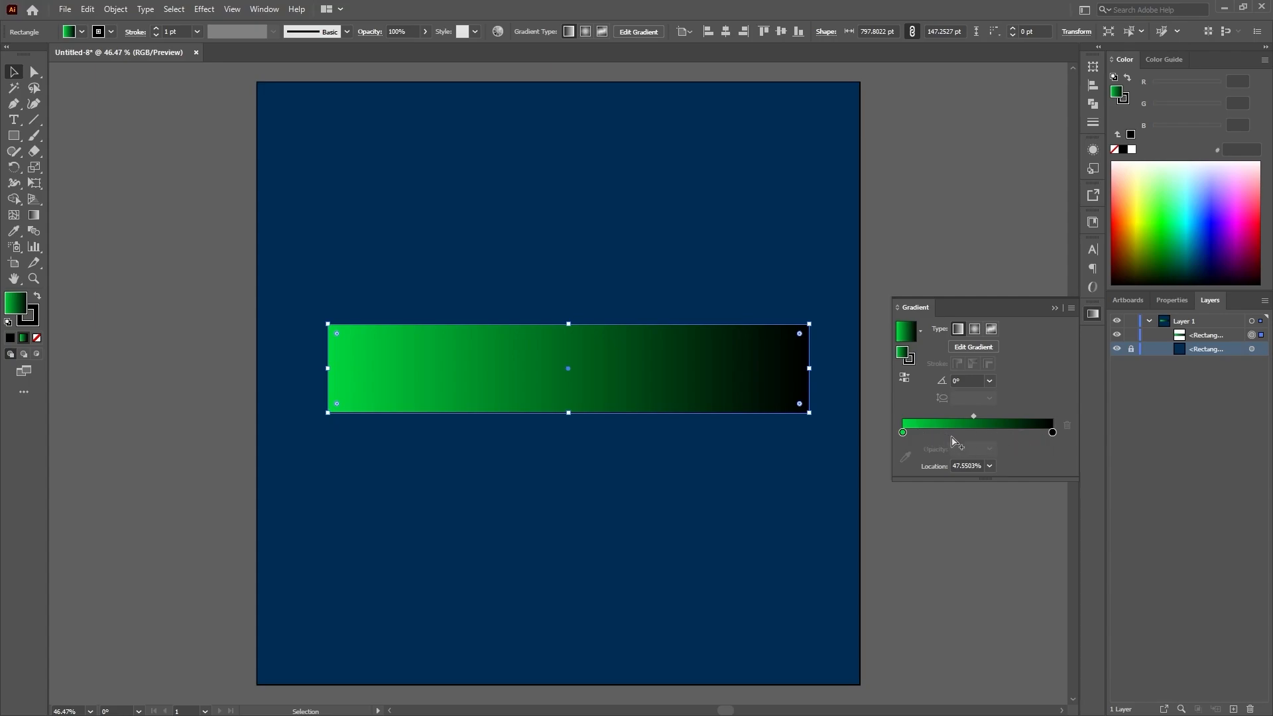
{"action": "left_click", "coordinate": [940, 432]}
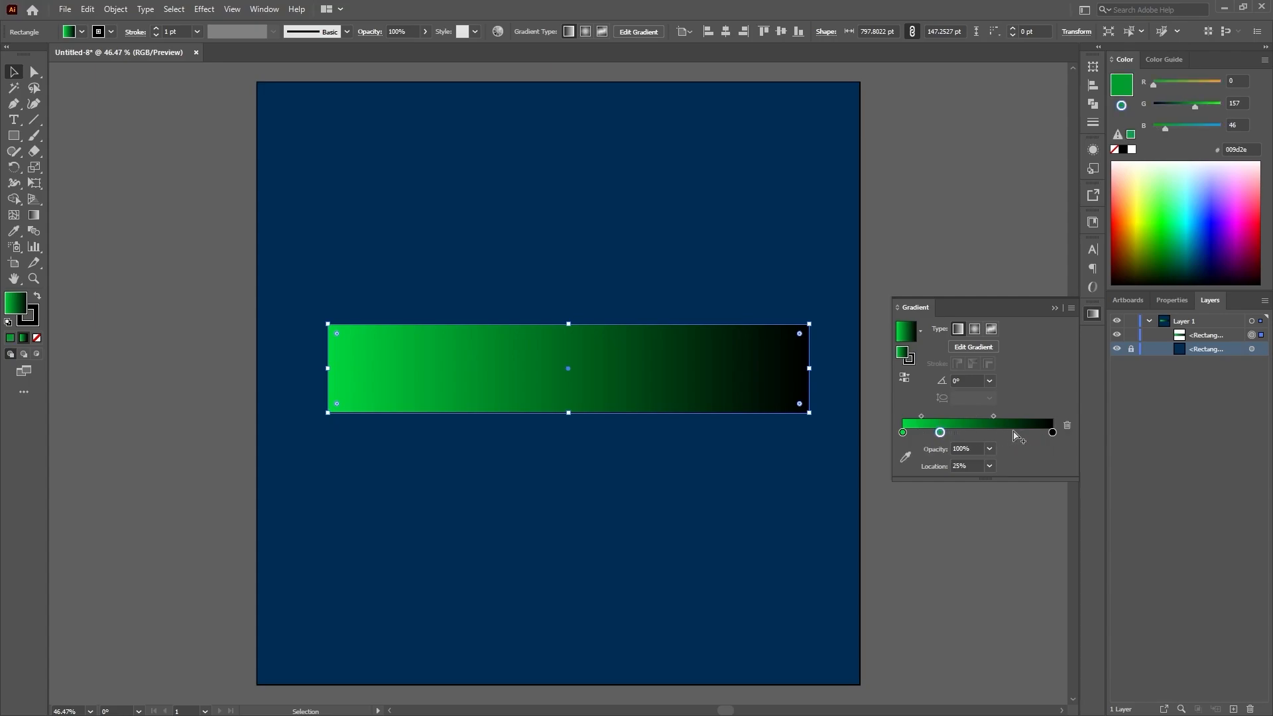
Step: Add two extra color stops at about 73% and 46%, and remove both from the gradient again
{"action": "left_click", "coordinate": [1014, 433]}
{"action": "left_click", "coordinate": [971, 433]}
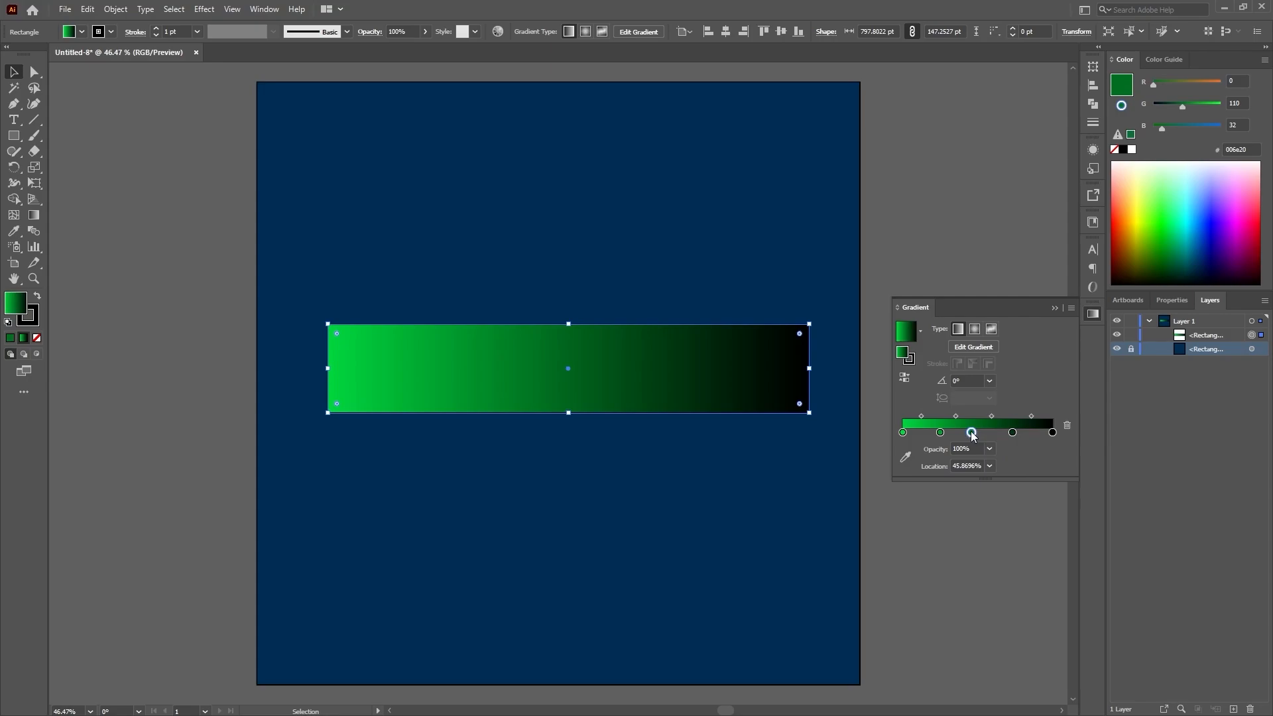
{"action": "left_click_drag", "start_coordinate": [972, 432], "coordinate": [1011, 473]}
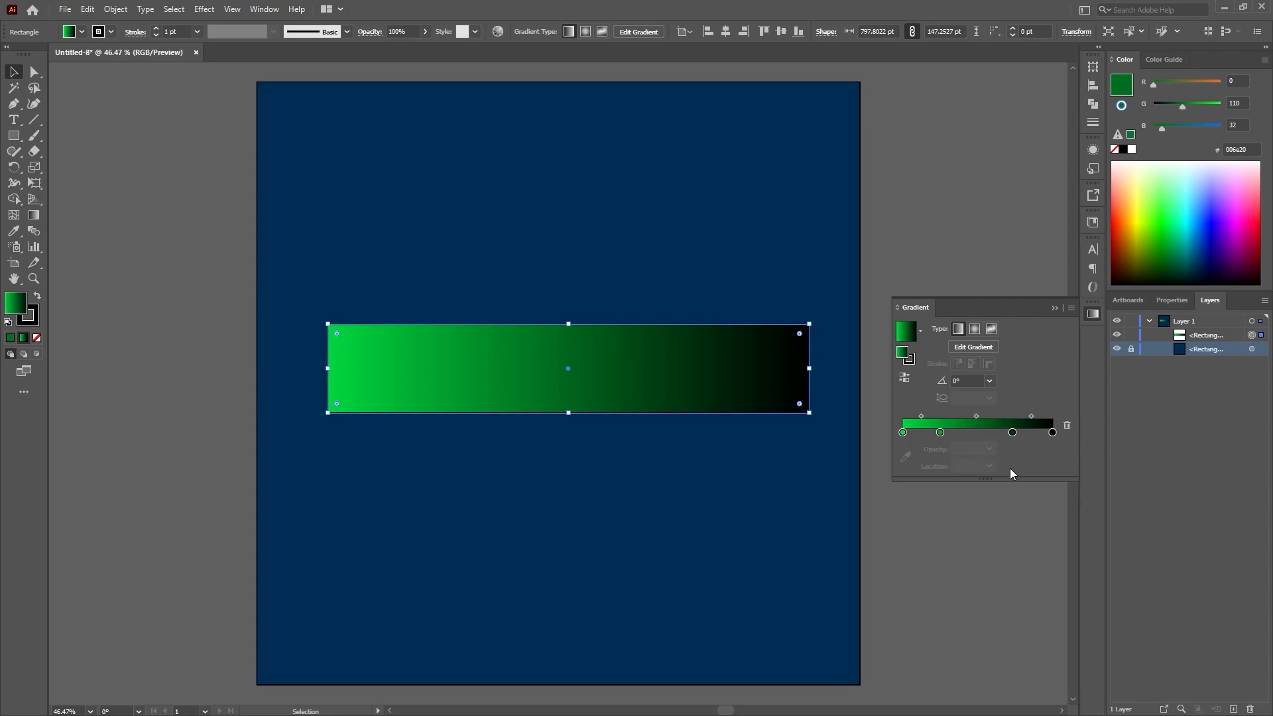
{"action": "left_click", "coordinate": [1013, 434]}
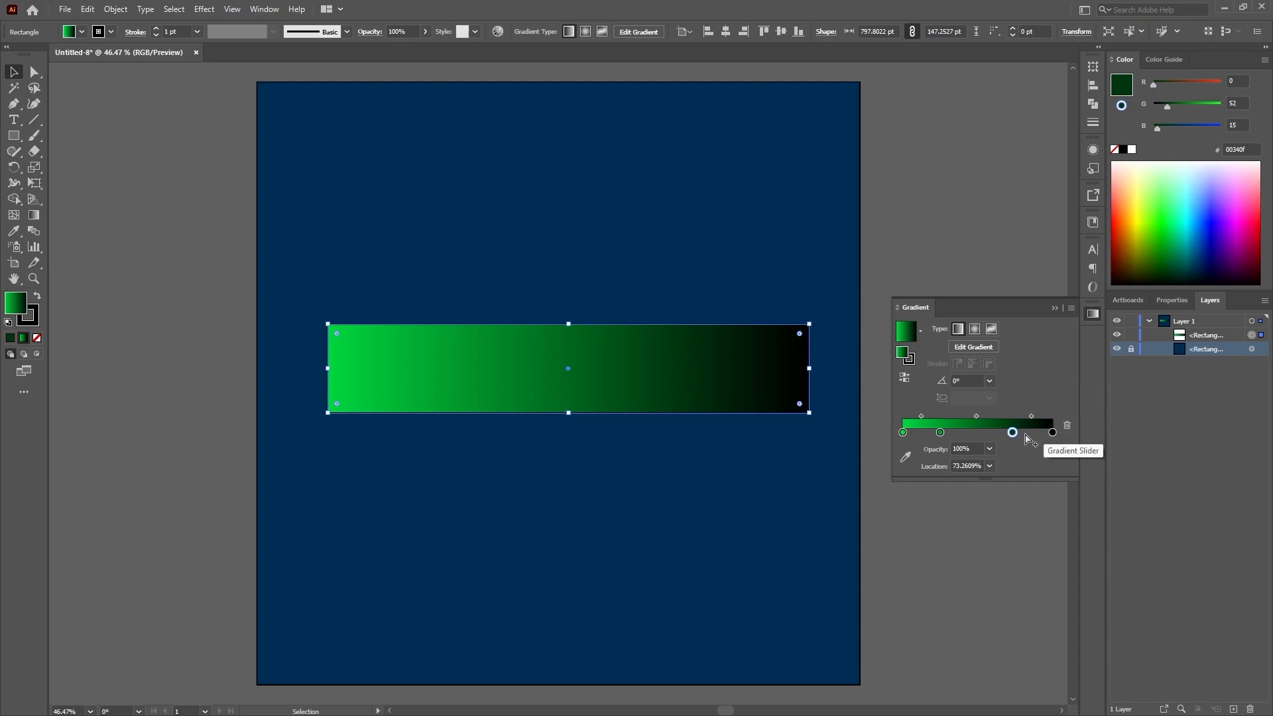
{"action": "left_click", "coordinate": [1067, 427]}
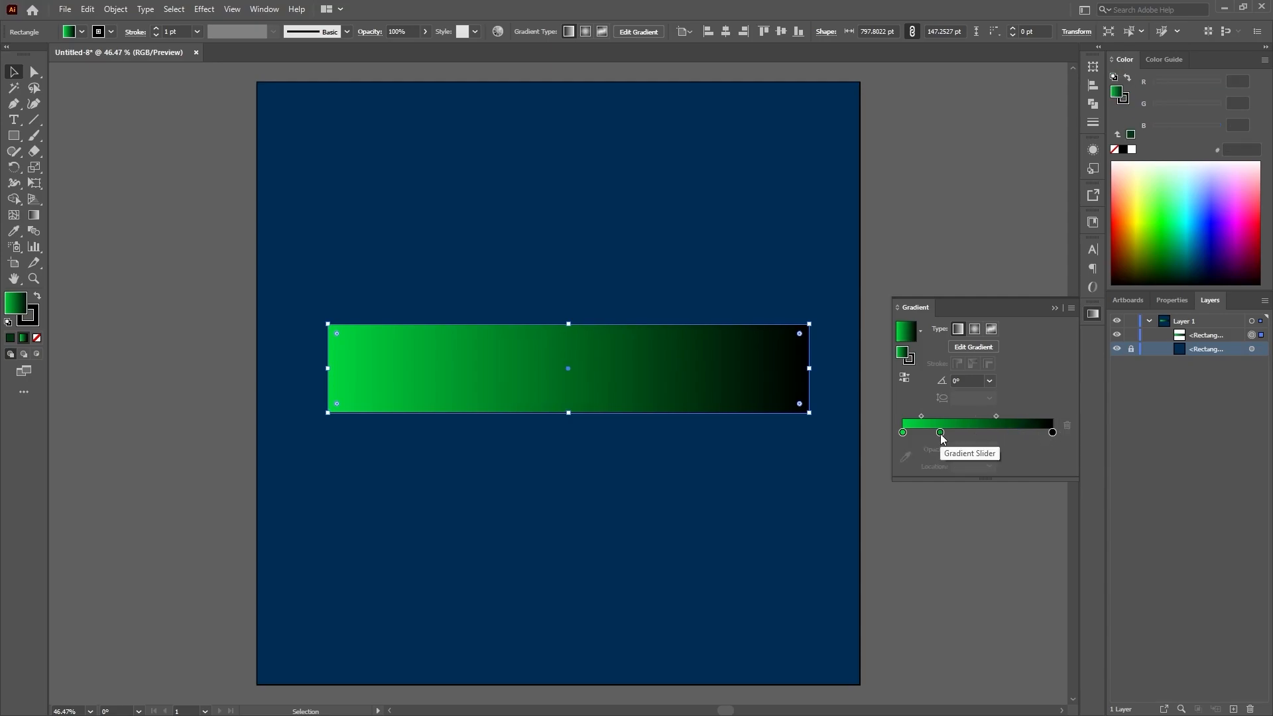
Step: Move the added color stop to about 50%, try light blue 15abff on it, and settle on yellow ffd33e
{"action": "left_click_drag", "start_coordinate": [940, 432], "coordinate": [968, 436]}
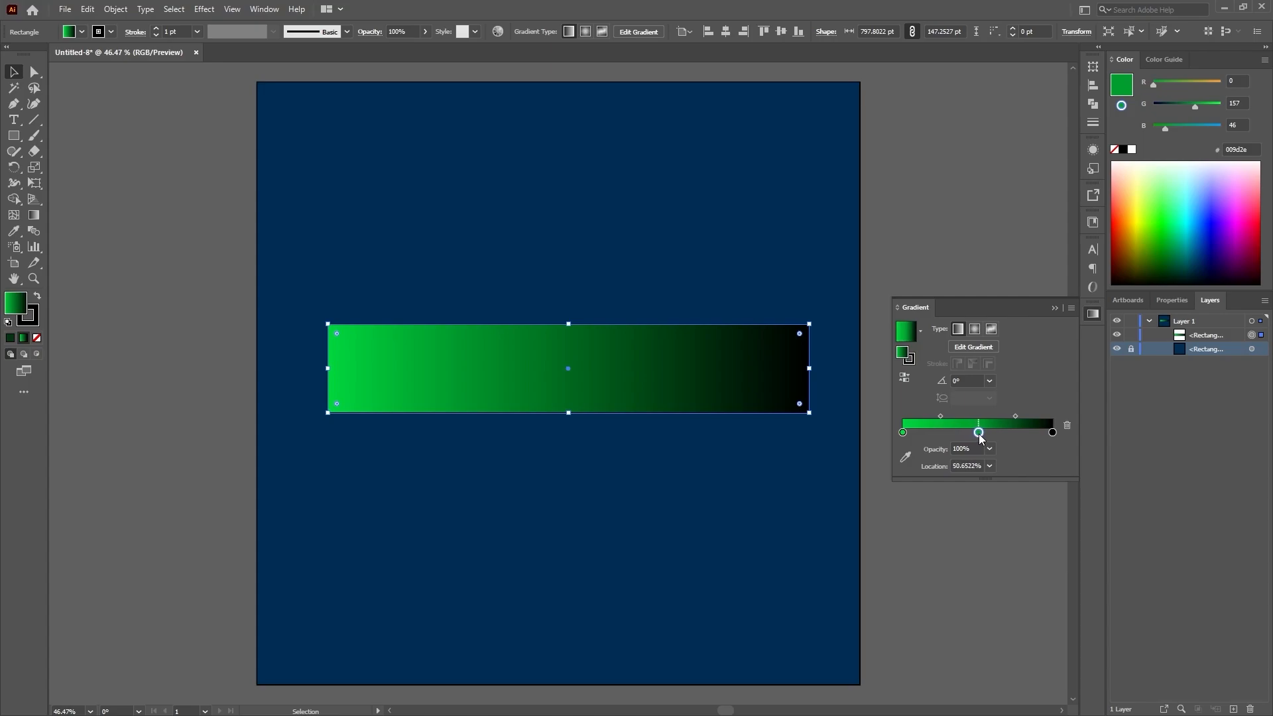
{"action": "left_click_drag", "start_coordinate": [980, 435], "coordinate": [979, 436]}
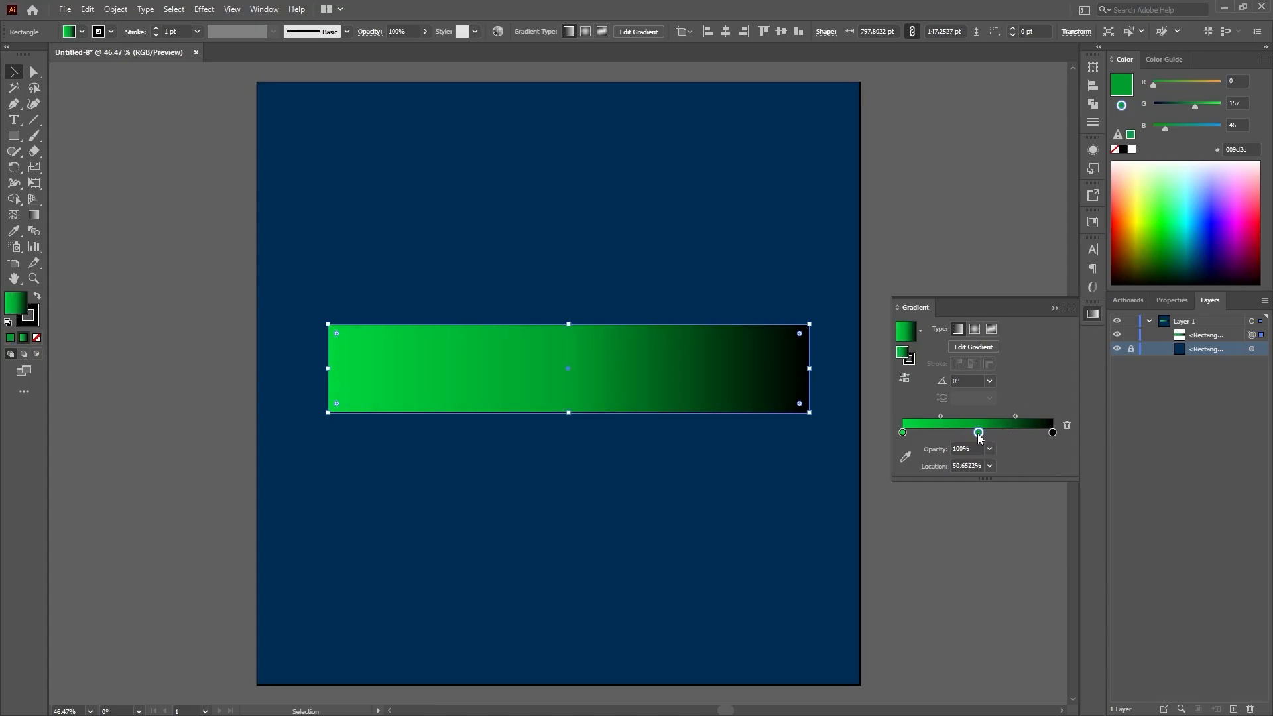
{"action": "left_click", "coordinate": [1199, 211]}
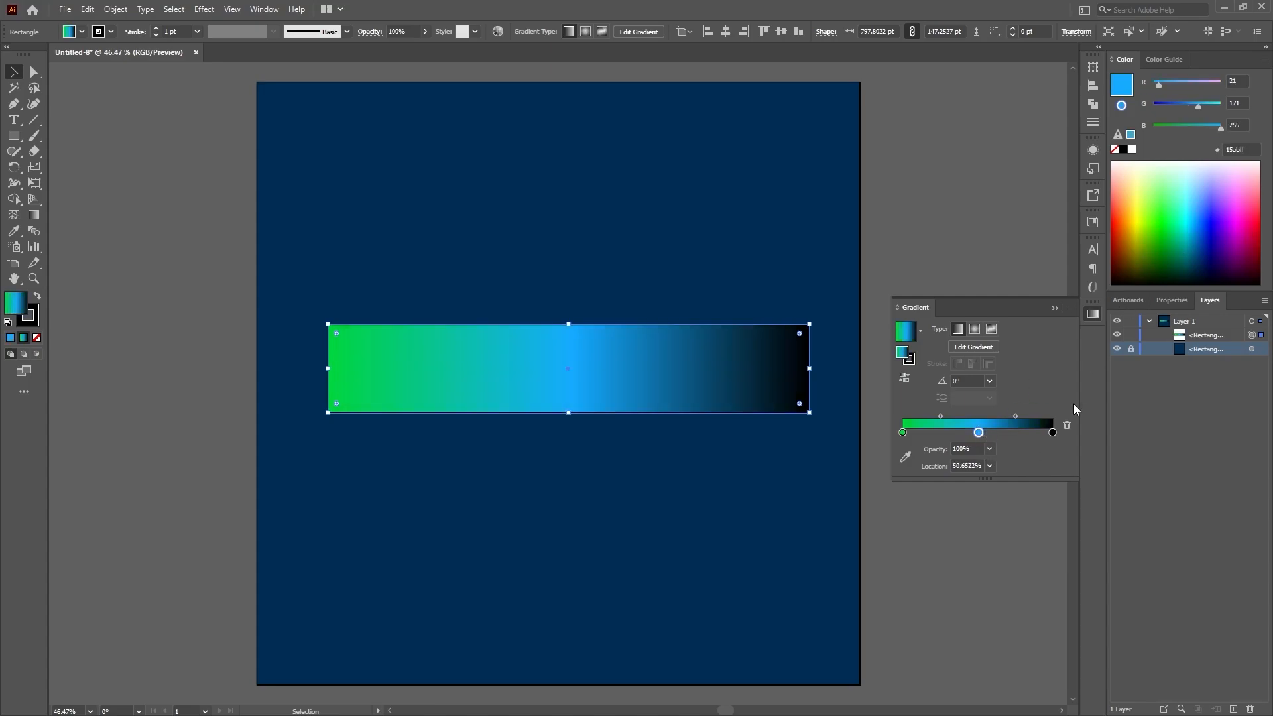
{"action": "mouse_move", "coordinate": [981, 432]}
{"action": "left_mouse_down"}
{"action": "mouse_move", "coordinate": [961, 434]}
{"action": "mouse_move", "coordinate": [980, 435]}
{"action": "left_mouse_up"}
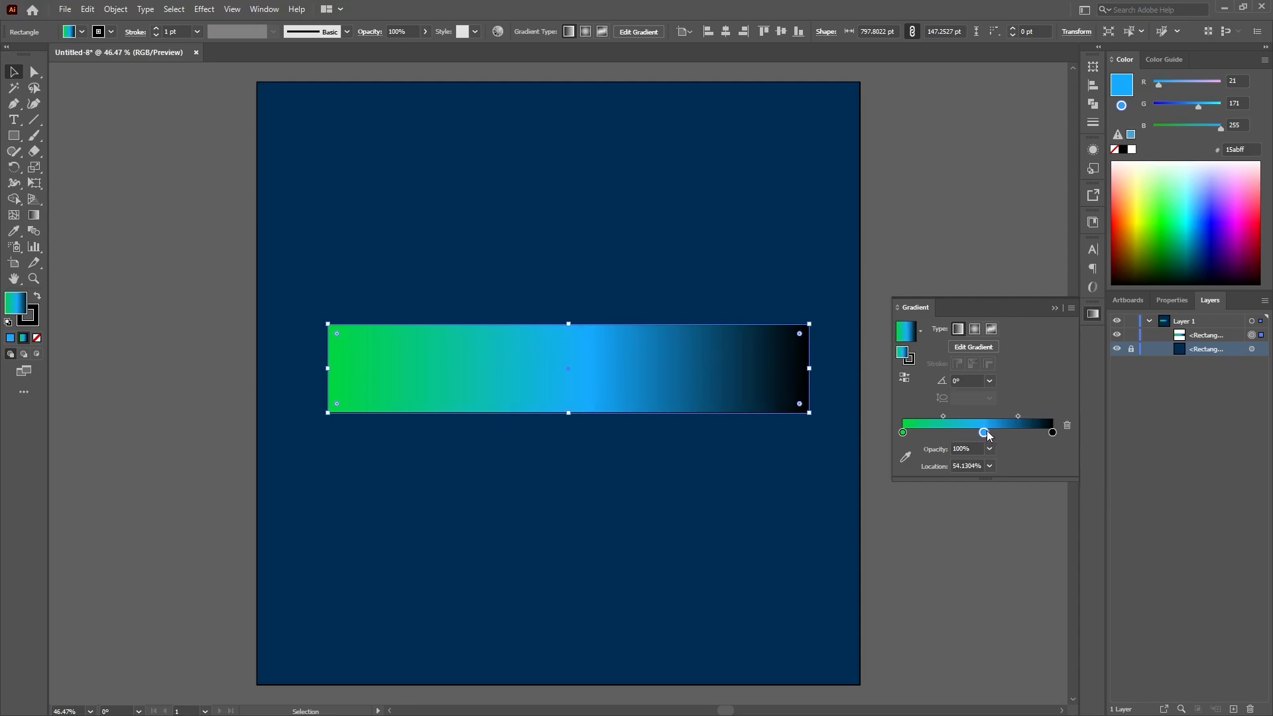
{"action": "left_click_drag", "start_coordinate": [984, 432], "coordinate": [977, 432]}
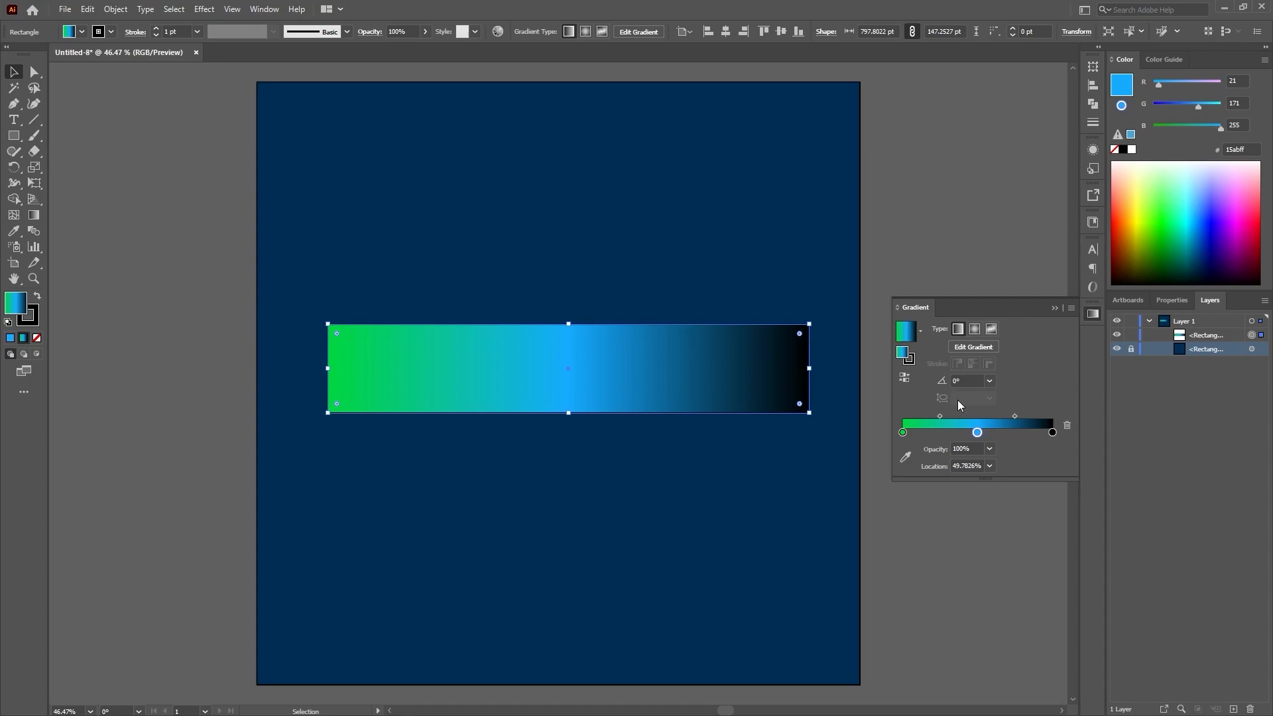
{"action": "left_click", "coordinate": [1136, 203]}
{"action": "left_click", "coordinate": [1135, 201]}
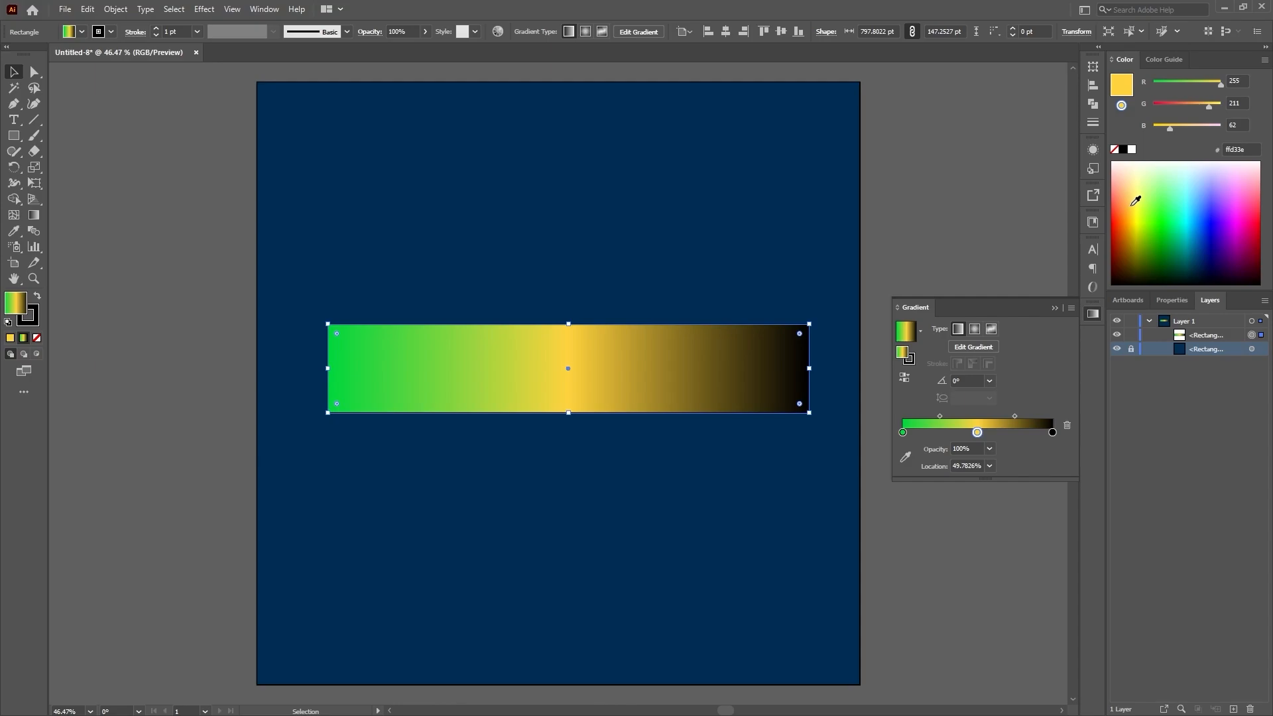
Step: Recolor the gradient's black end stop, trying light orange tones and settling on orange ff7523
{"action": "left_click", "coordinate": [1053, 434]}
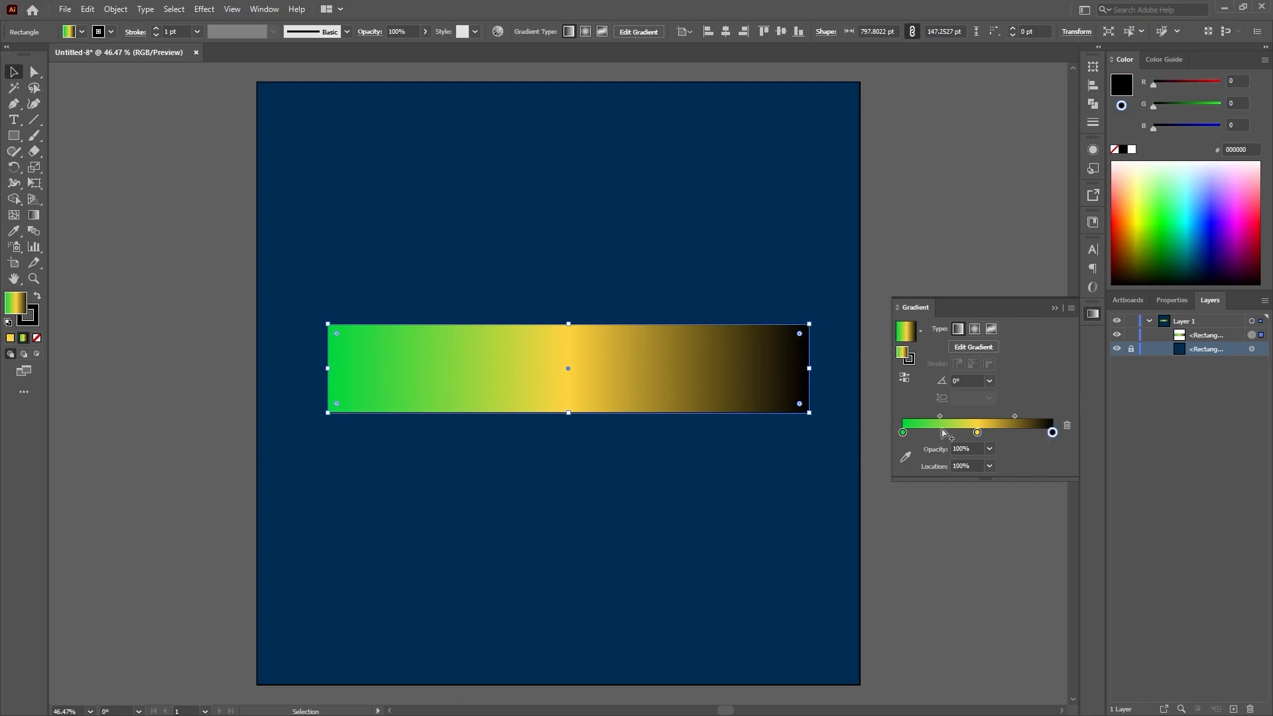
{"action": "left_click", "coordinate": [1128, 195]}
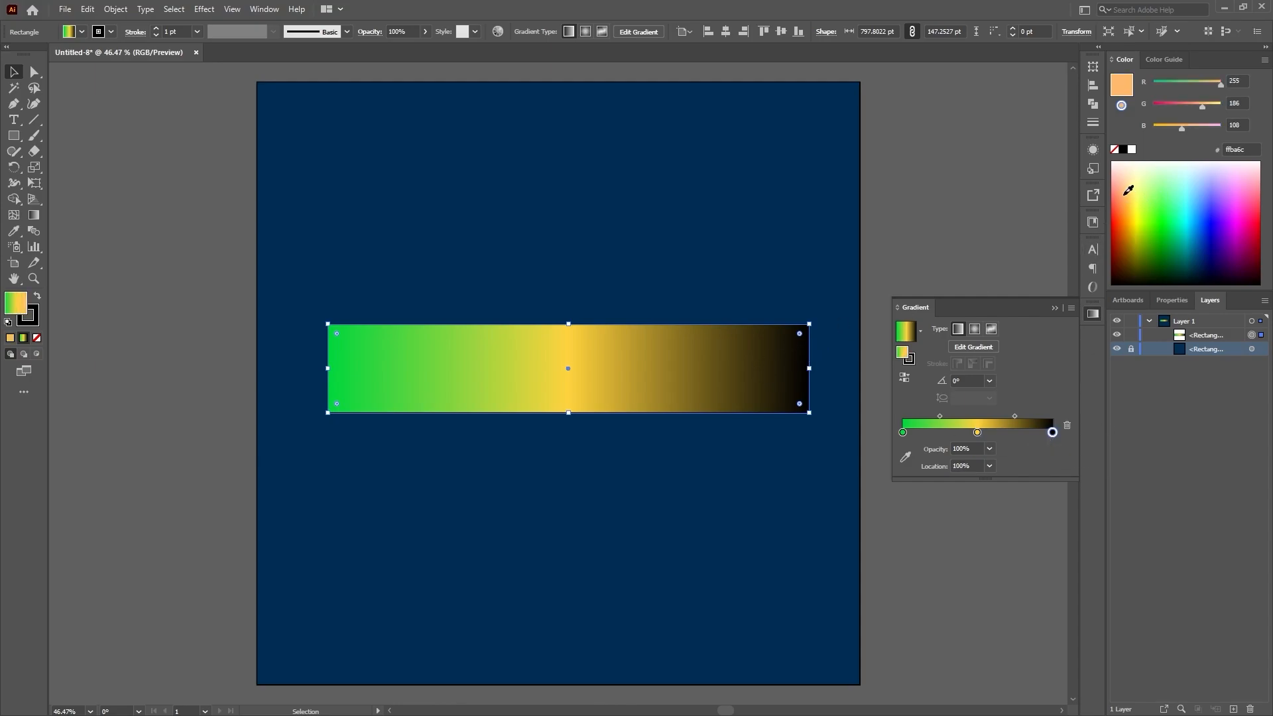
{"action": "left_click_drag", "start_coordinate": [1120, 204], "coordinate": [1123, 204]}
{"action": "left_click", "coordinate": [1120, 211]}
{"action": "left_click", "coordinate": [1121, 211]}
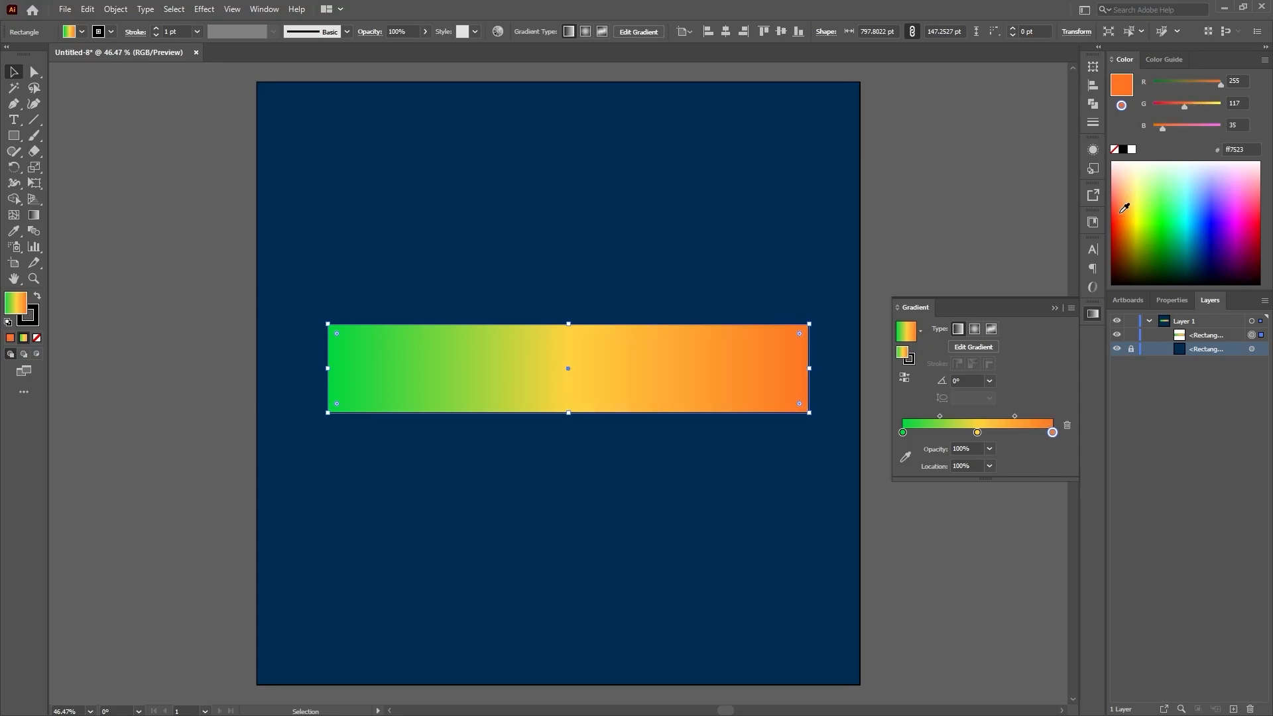
Step: Check the start and middle stops, and recolor the green start stop to warm yellow ffd049
{"action": "left_click", "coordinate": [903, 433]}
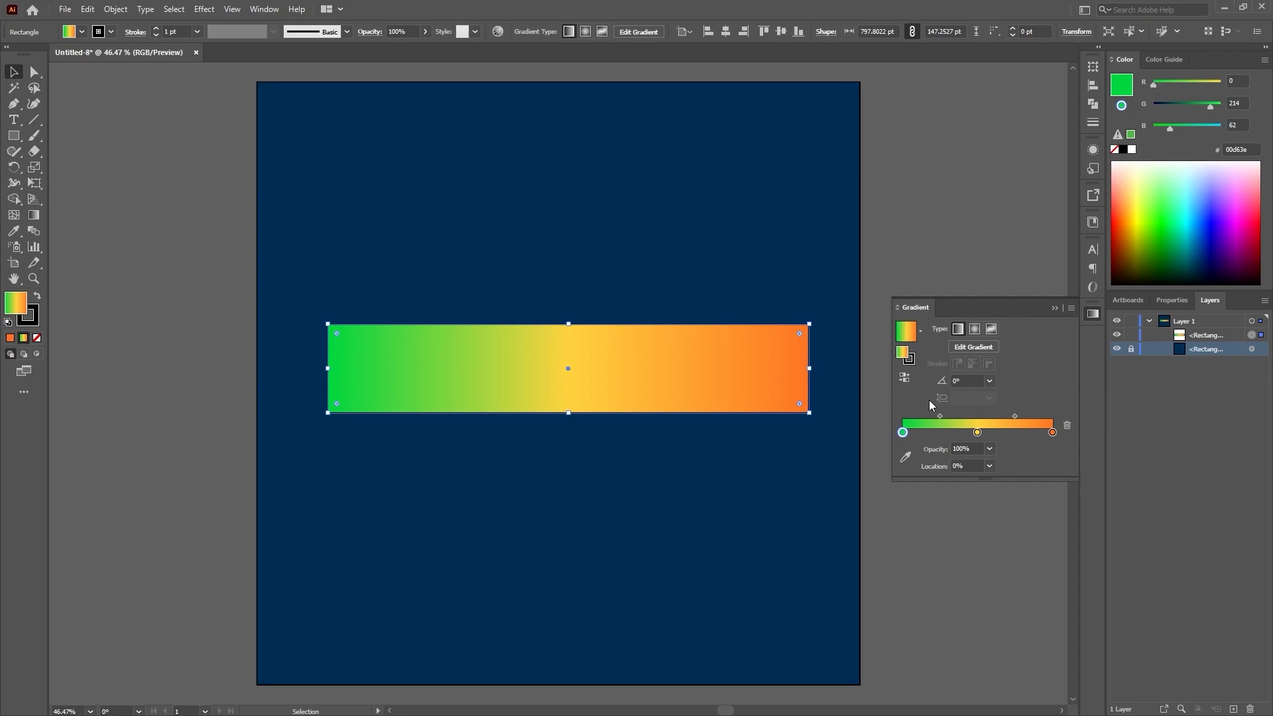
{"action": "left_click", "coordinate": [978, 433]}
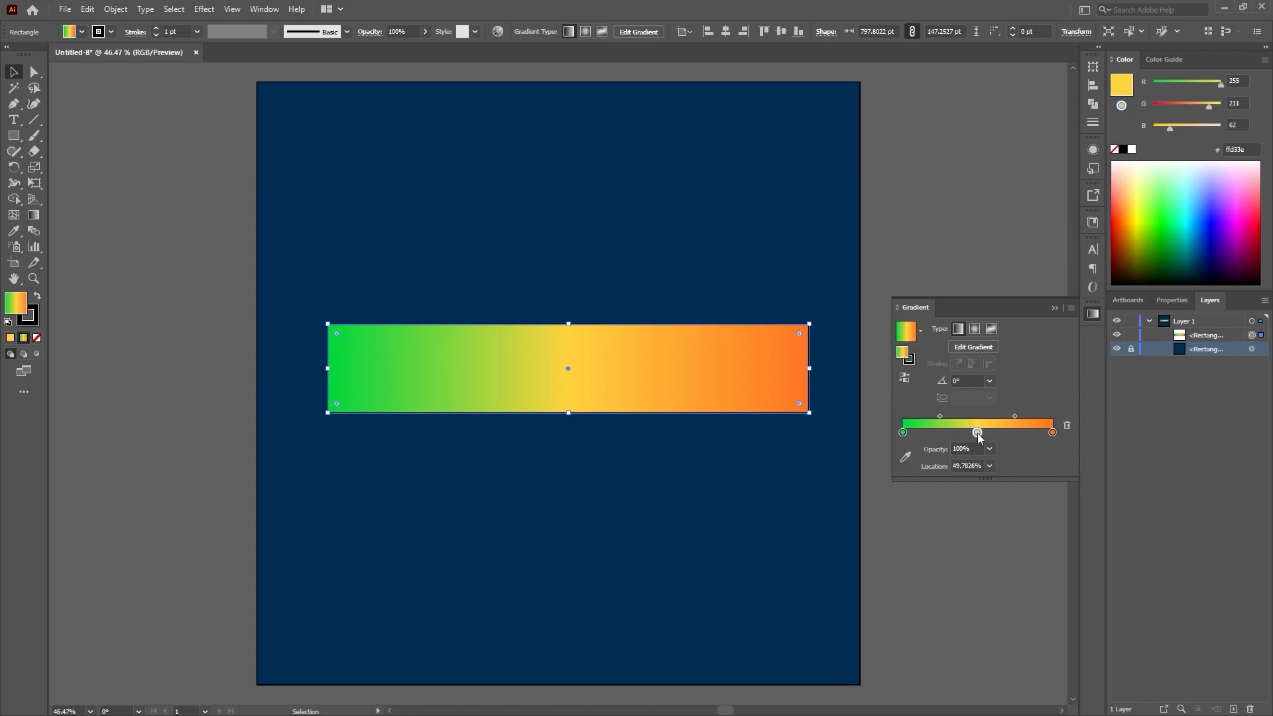
{"action": "left_click", "coordinate": [904, 434]}
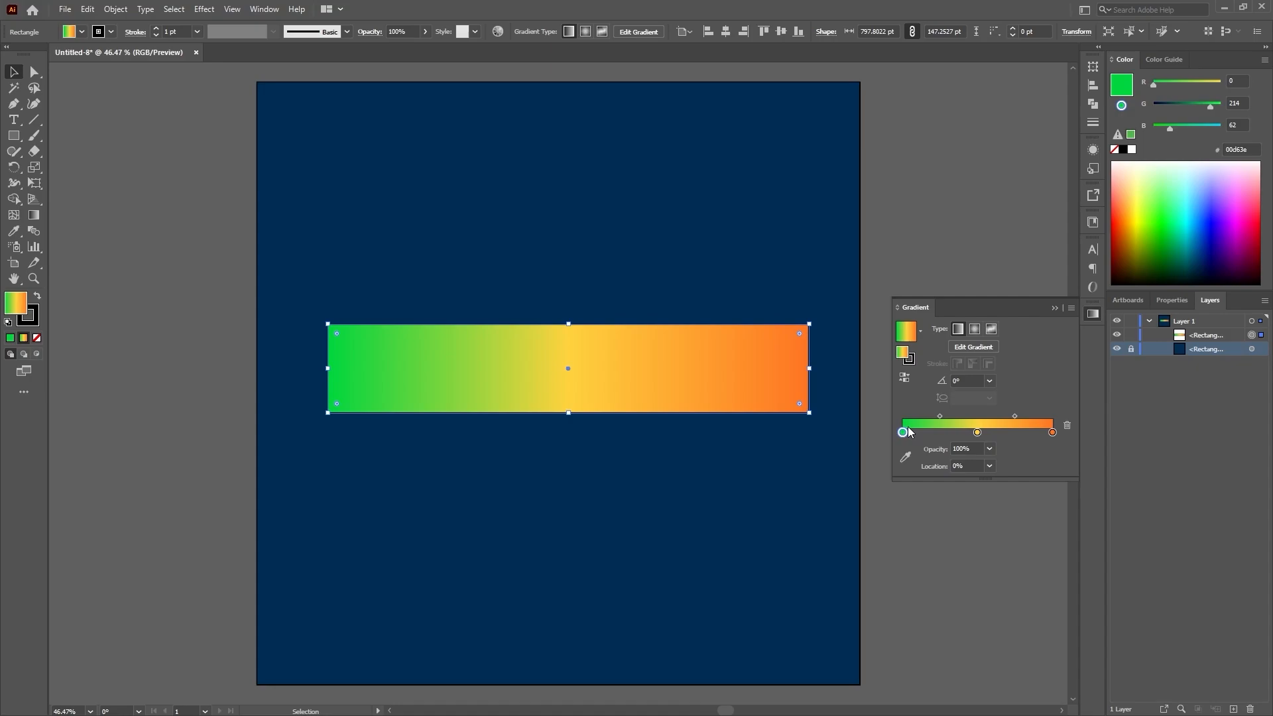
{"action": "left_click", "coordinate": [1131, 201]}
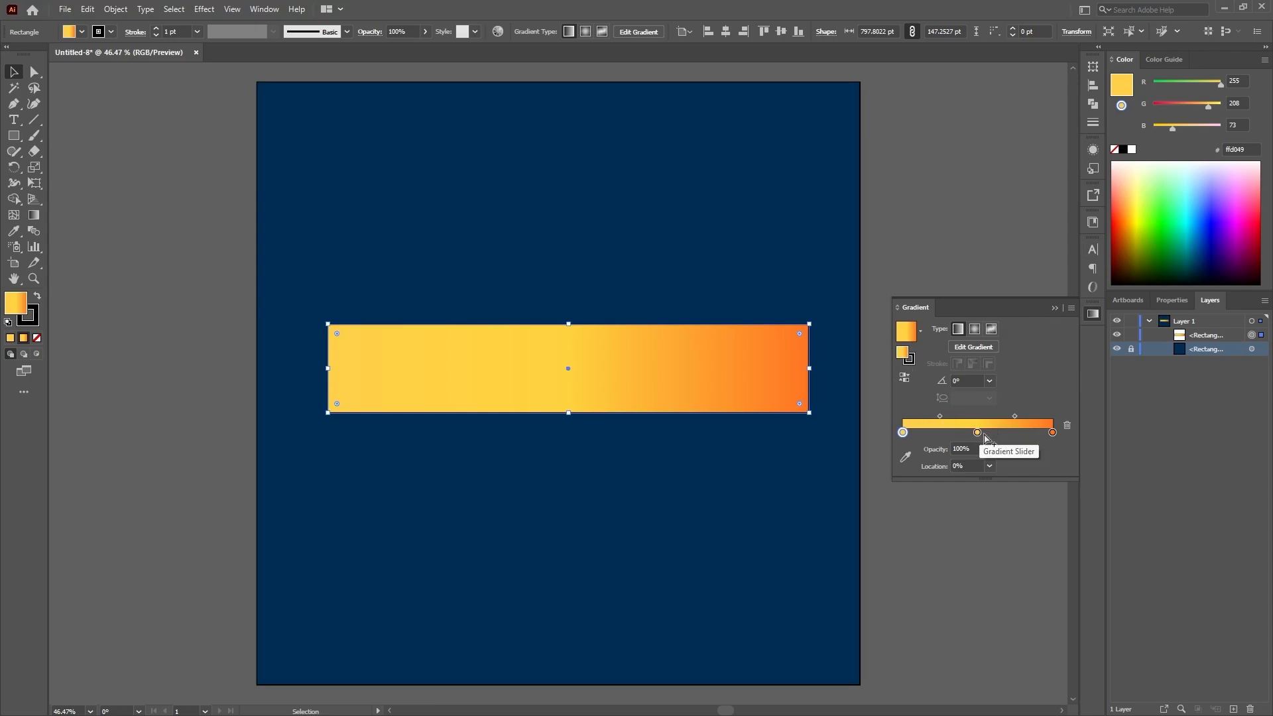
Step: Try shifting the gradient's start stop inward and undo the move
{"action": "left_click", "coordinate": [978, 433]}
{"action": "left_click", "coordinate": [978, 433]}
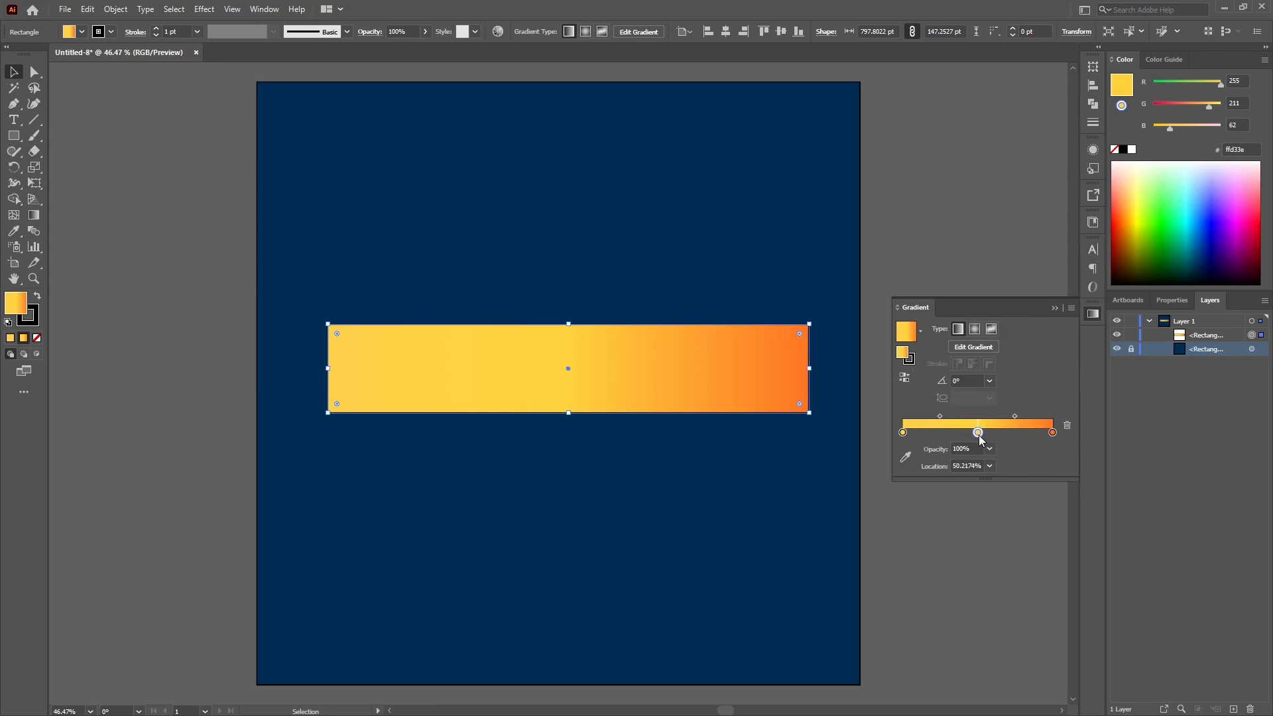
{"action": "left_click_drag", "start_coordinate": [902, 433], "coordinate": [935, 433]}
{"action": "key", "text": "ctrl+z"}
{"action": "mouse_move", "coordinate": [901, 432]}
{"action": "left_mouse_down"}
{"action": "mouse_move", "coordinate": [912, 432]}
{"action": "mouse_move", "coordinate": [898, 433]}
{"action": "left_mouse_up"}
{"action": "left_click_drag", "start_coordinate": [902, 434], "coordinate": [888, 432]}
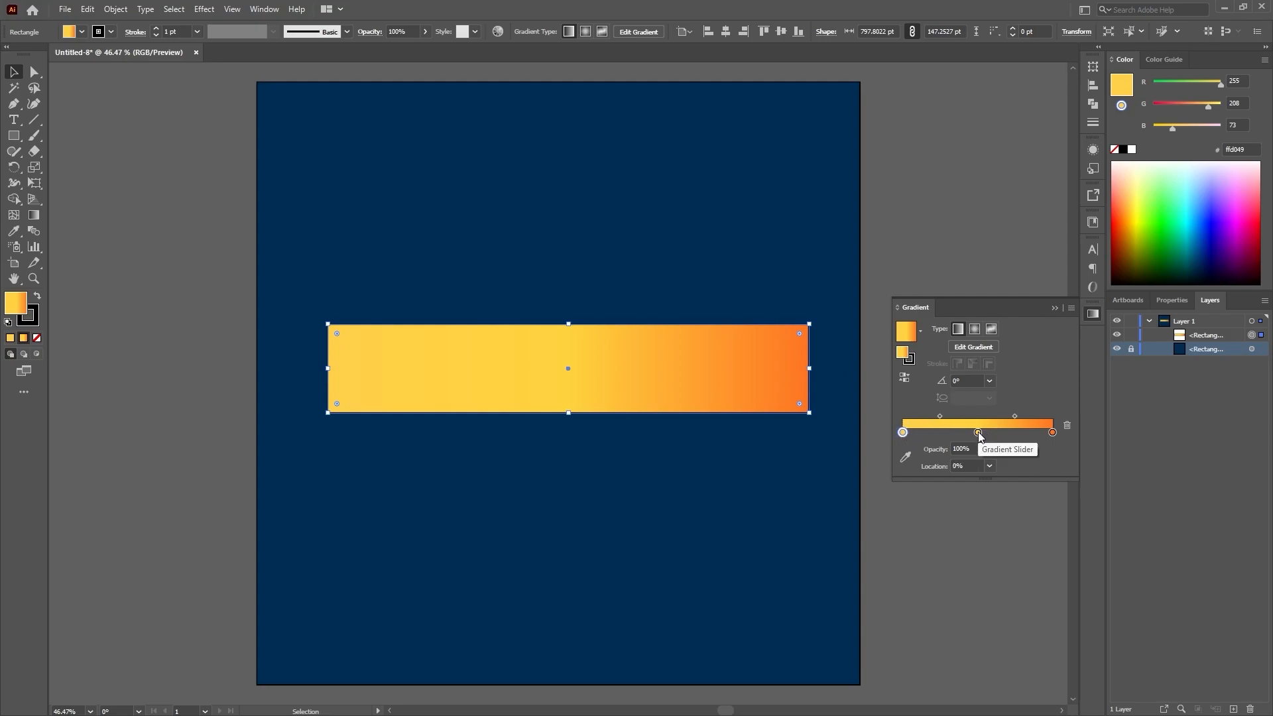
Step: Slide the middle stop back and forth to about 51% and color it bright yellow f6ff36
{"action": "mouse_move", "coordinate": [978, 433]}
{"action": "left_mouse_down"}
{"action": "mouse_move", "coordinate": [997, 432]}
{"action": "mouse_move", "coordinate": [986, 435]}
{"action": "left_mouse_up"}
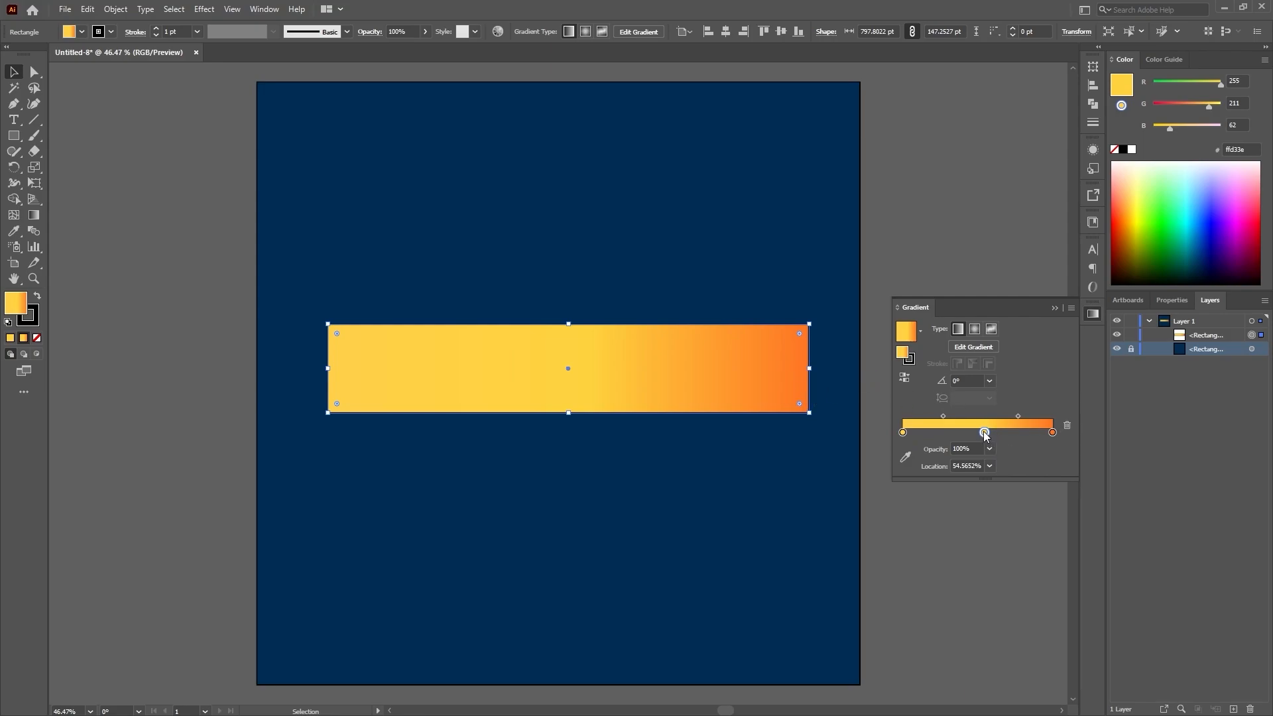
{"action": "left_click_drag", "start_coordinate": [985, 434], "coordinate": [980, 438]}
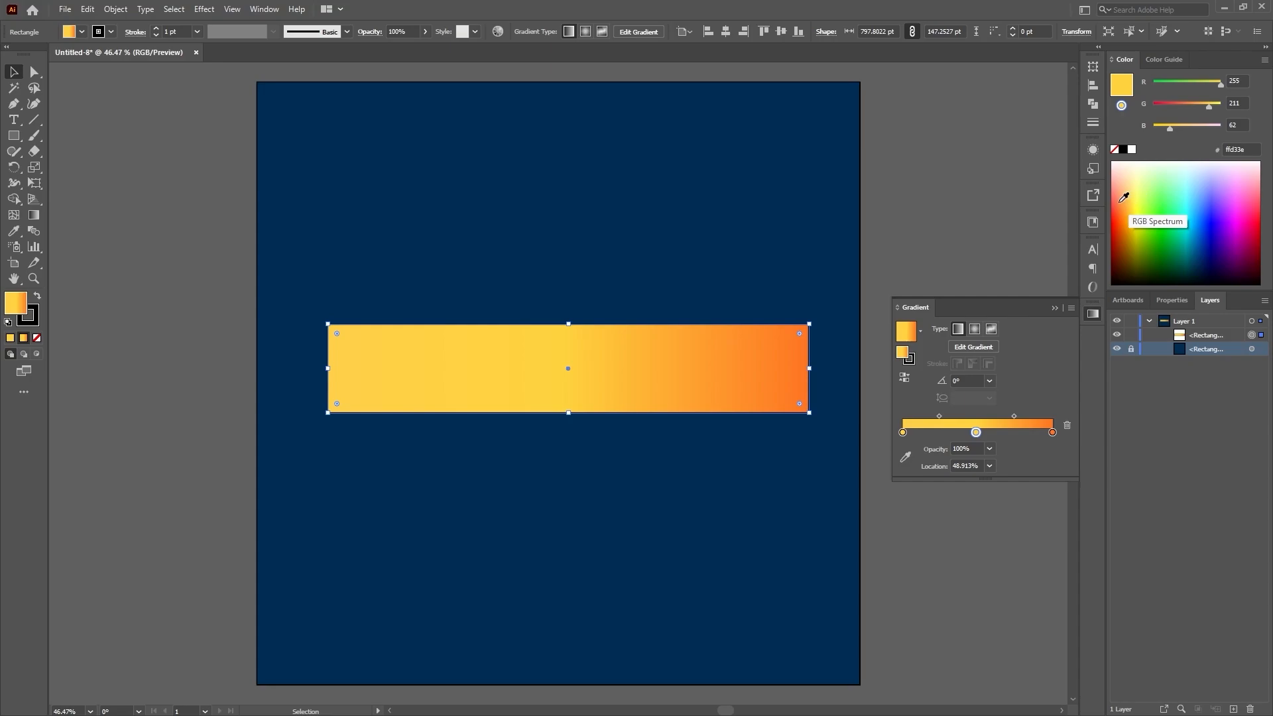
{"action": "left_click_drag", "start_coordinate": [976, 433], "coordinate": [982, 439]}
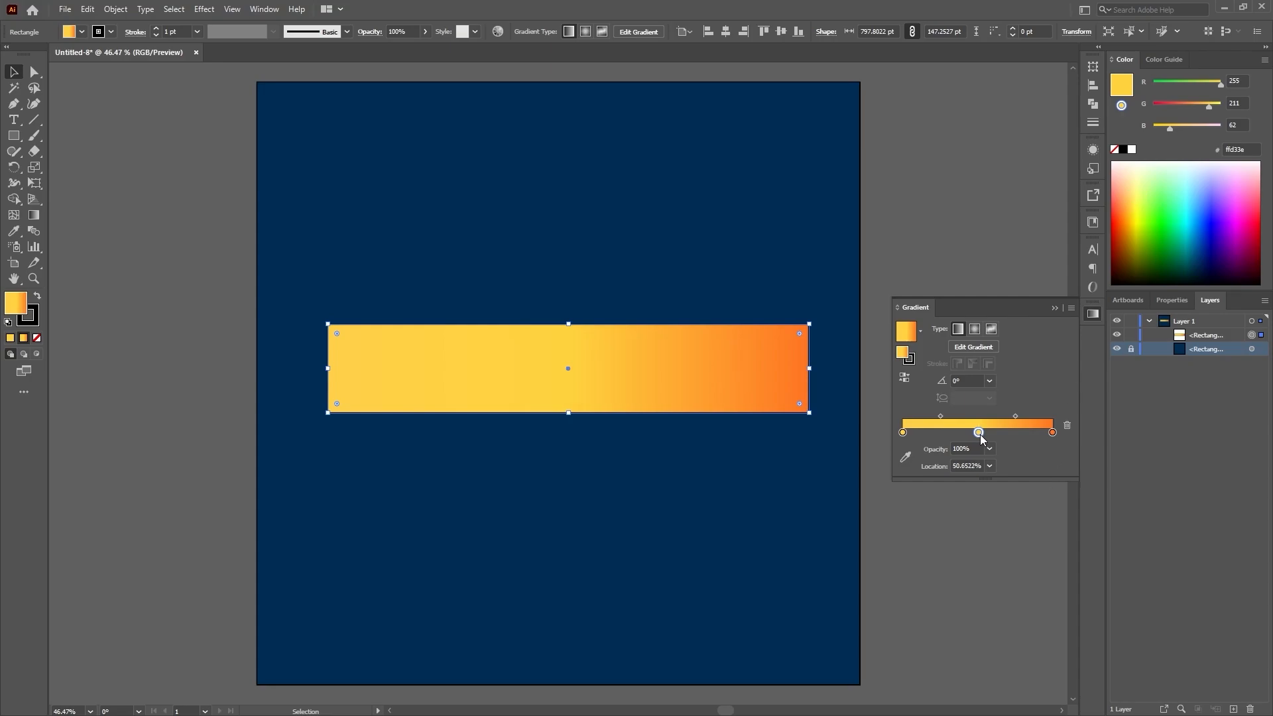
{"action": "left_click", "coordinate": [1137, 207]}
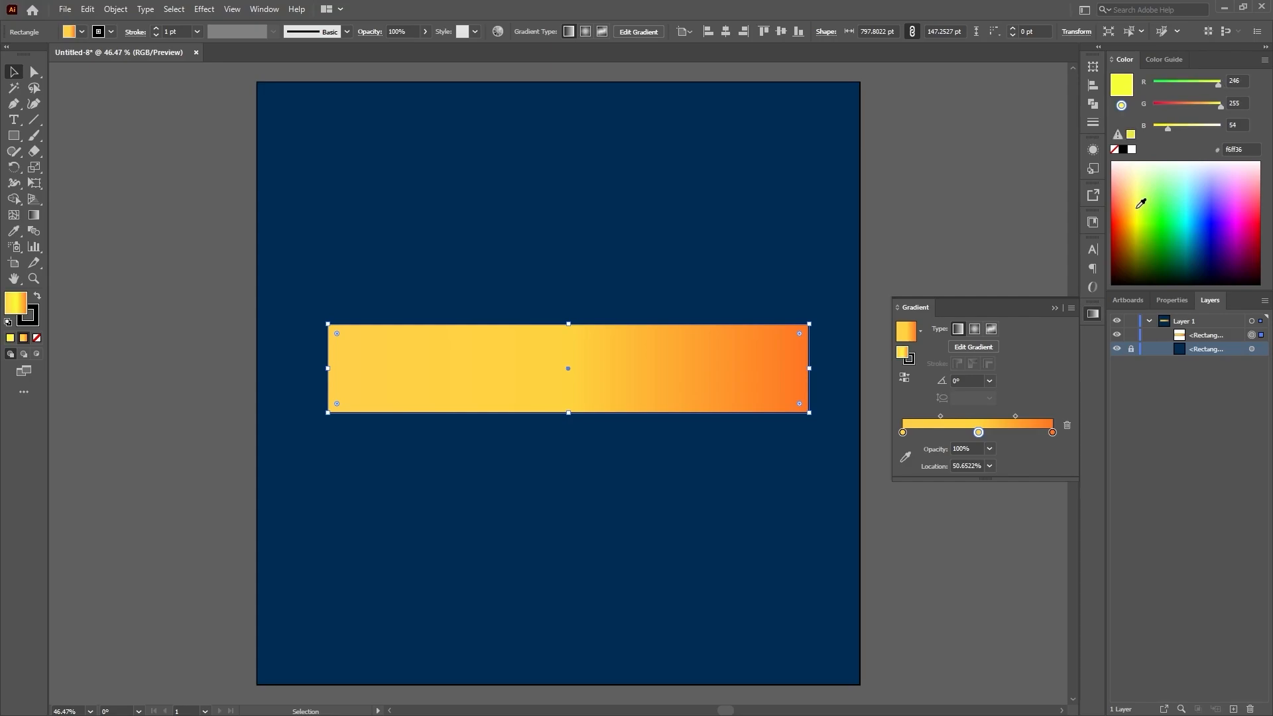
Step: Try shifting the orange end stop inward and undo the move
{"action": "left_click", "coordinate": [1049, 432]}
{"action": "left_click_drag", "start_coordinate": [1050, 433], "coordinate": [1036, 433]}
{"action": "key", "text": "ctrl+z"}
{"action": "key", "text": "ctrl+z"}
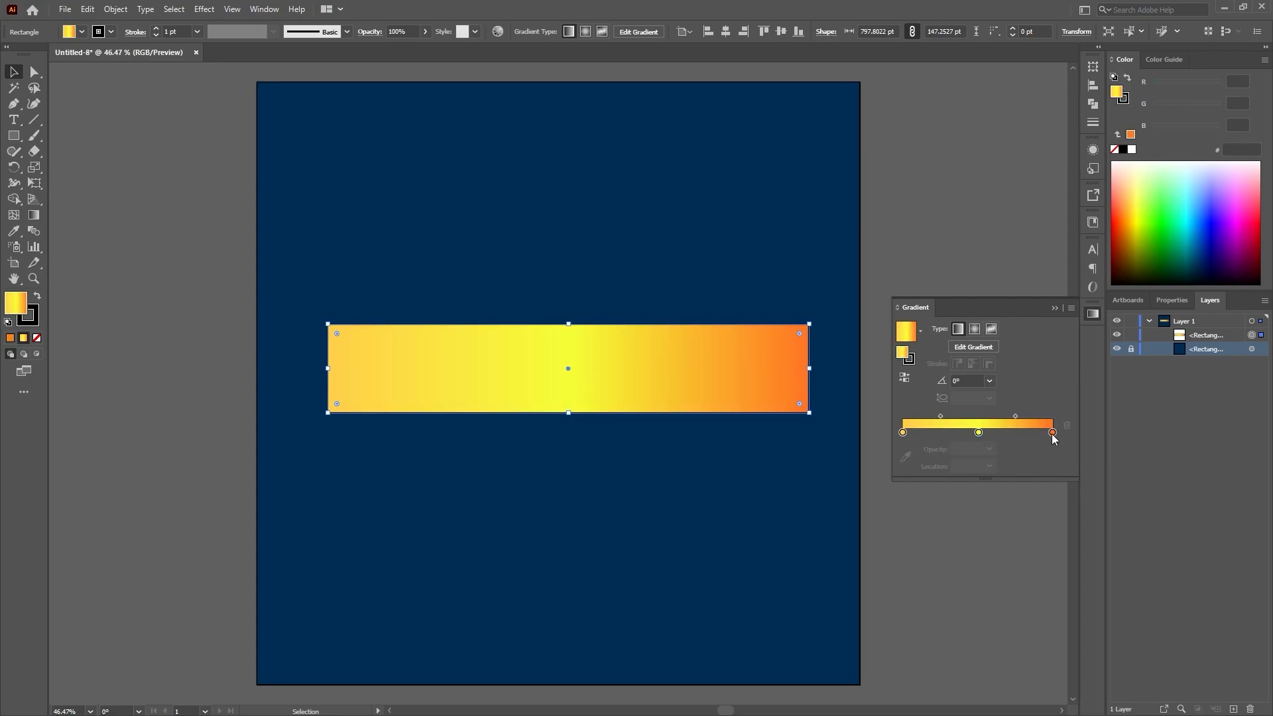
Step: Try blue 083cff, pink ff28b1 and blue 001bff on the end stop, settling on orange ff6b36
{"action": "left_click", "coordinate": [1052, 433]}
{"action": "left_click", "coordinate": [1211, 214]}
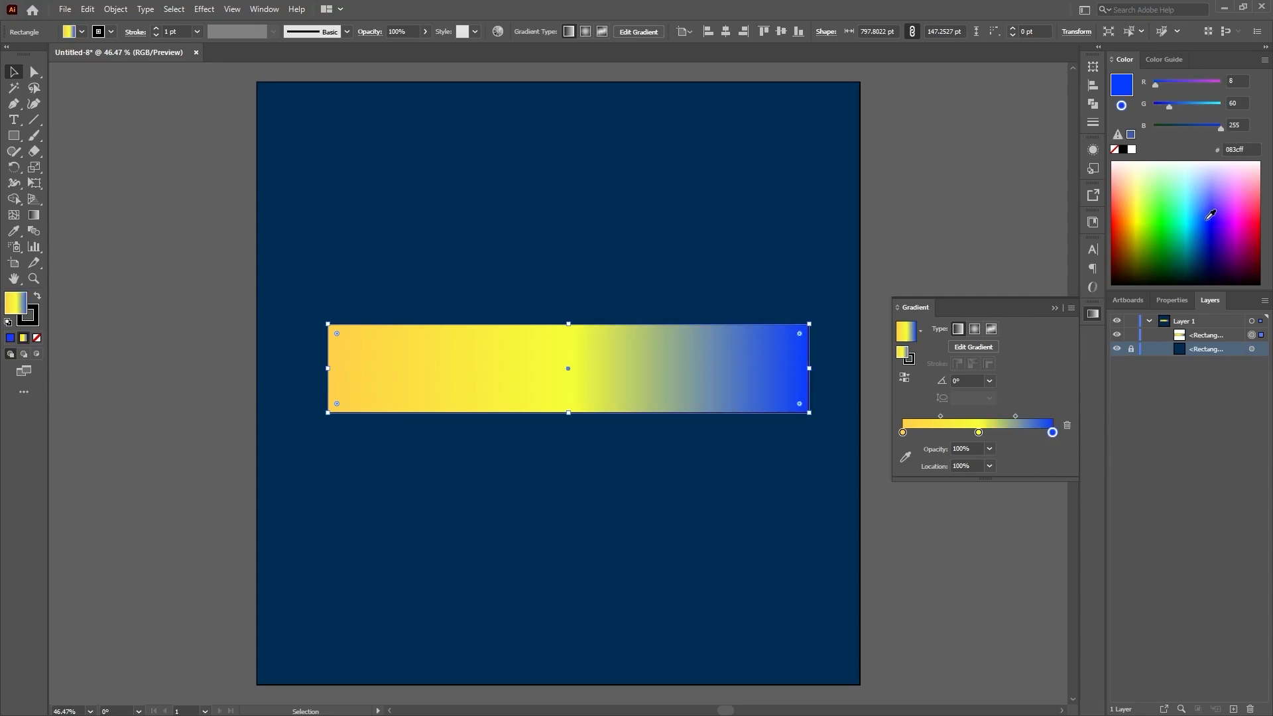
{"action": "left_click", "coordinate": [1247, 210]}
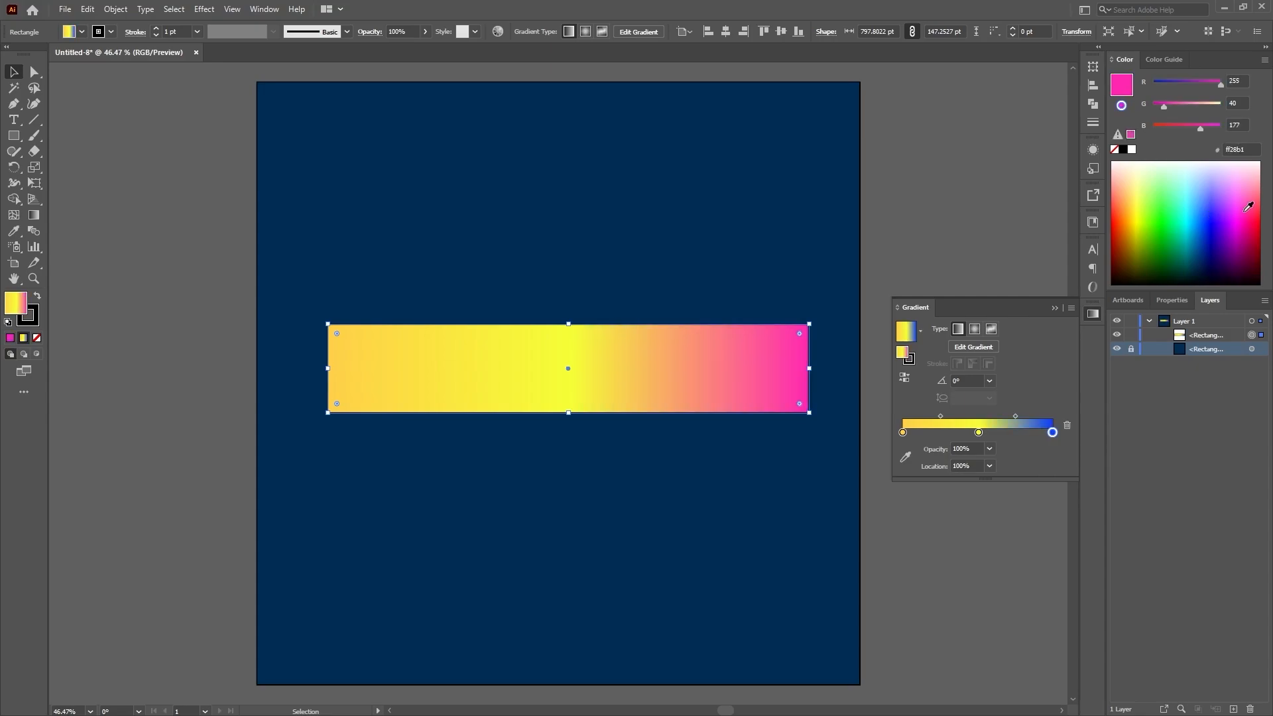
{"action": "left_click", "coordinate": [1211, 216]}
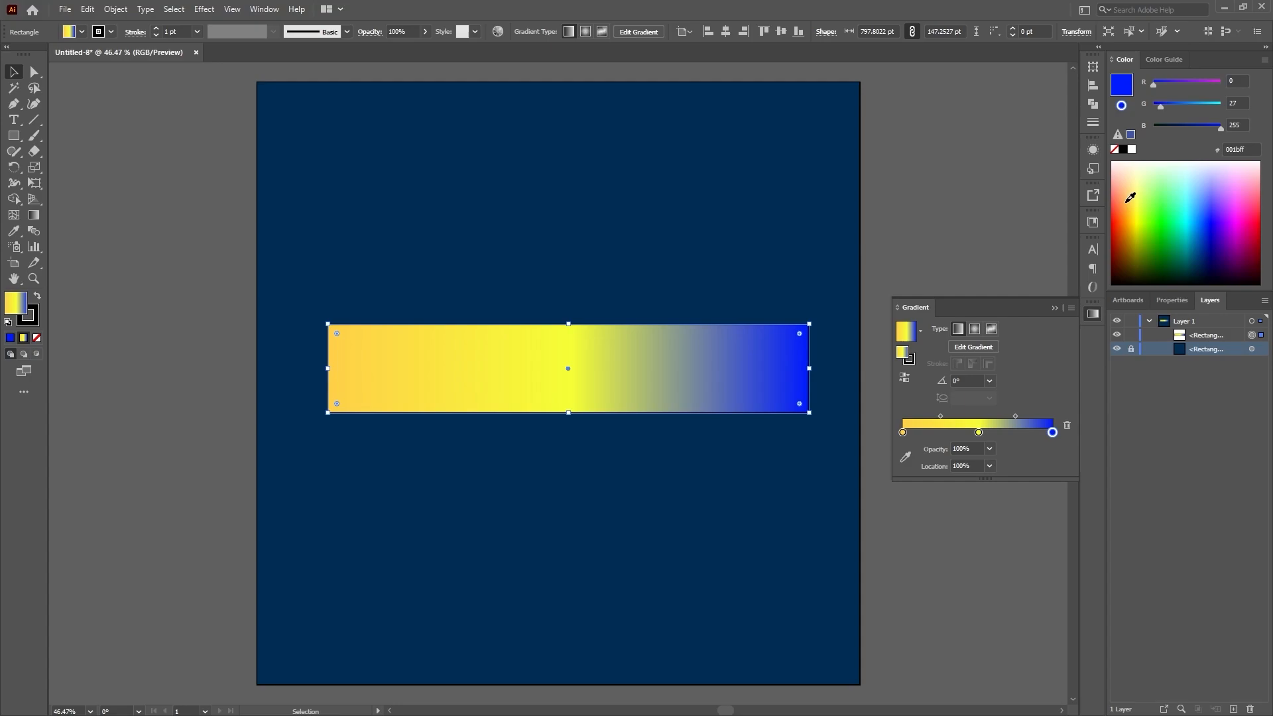
{"action": "left_click_drag", "start_coordinate": [1128, 199], "coordinate": [1123, 203]}
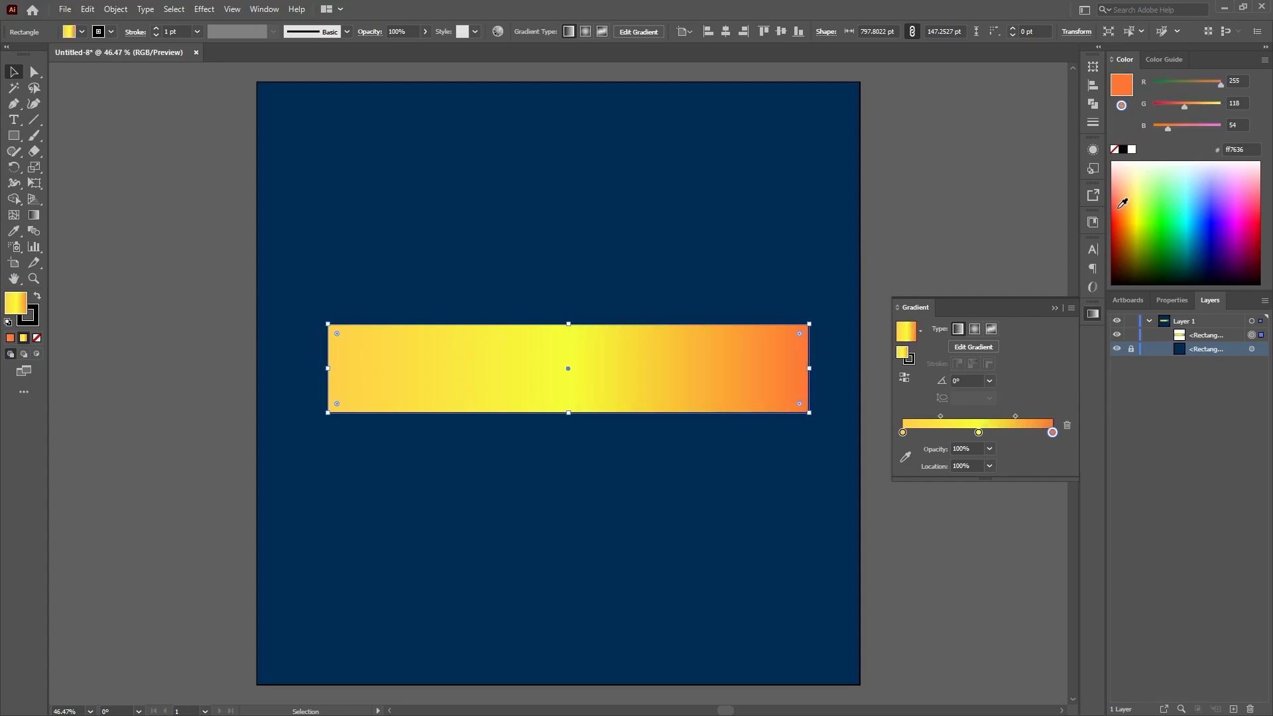
{"action": "left_click", "coordinate": [1122, 204]}
Step: Round the rectangle's corners fully to a radius of about 73.6 px and set its gradient angle to 90°
{"action": "left_click_drag", "start_coordinate": [801, 335], "coordinate": [824, 321]}
{"action": "left_click_drag", "start_coordinate": [799, 333], "coordinate": [752, 363]}
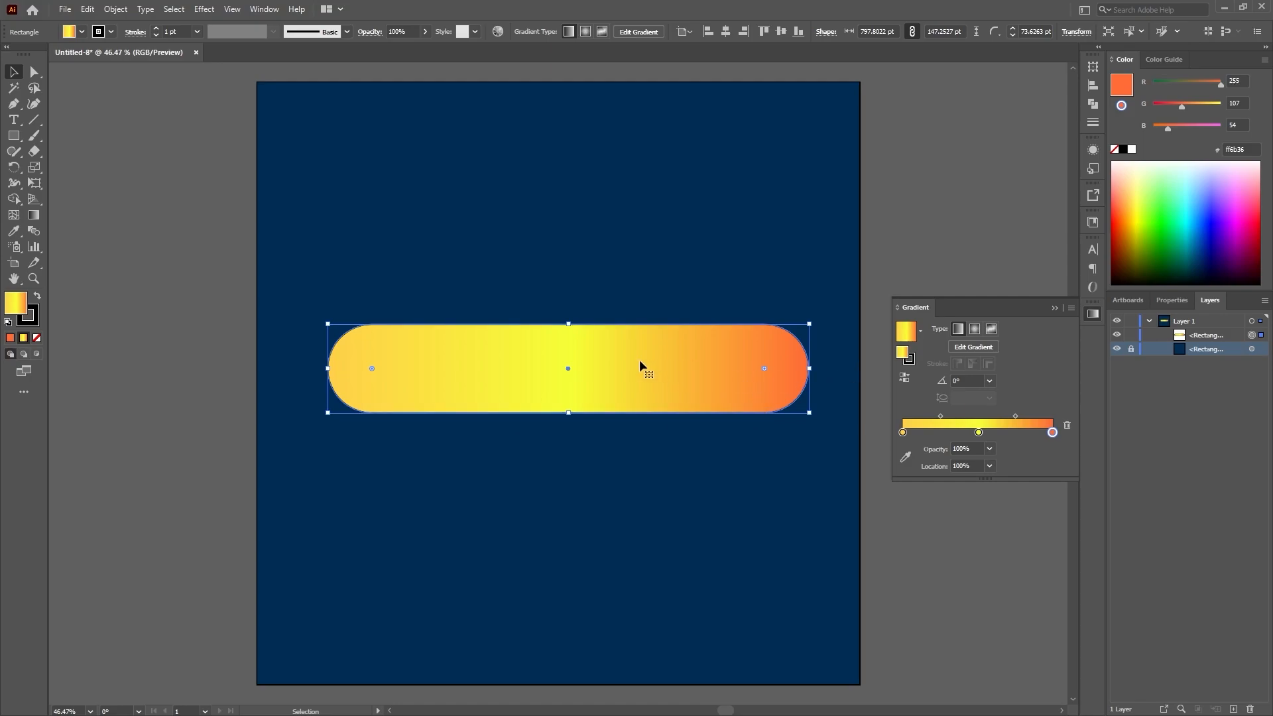
{"action": "left_click", "coordinate": [990, 381]}
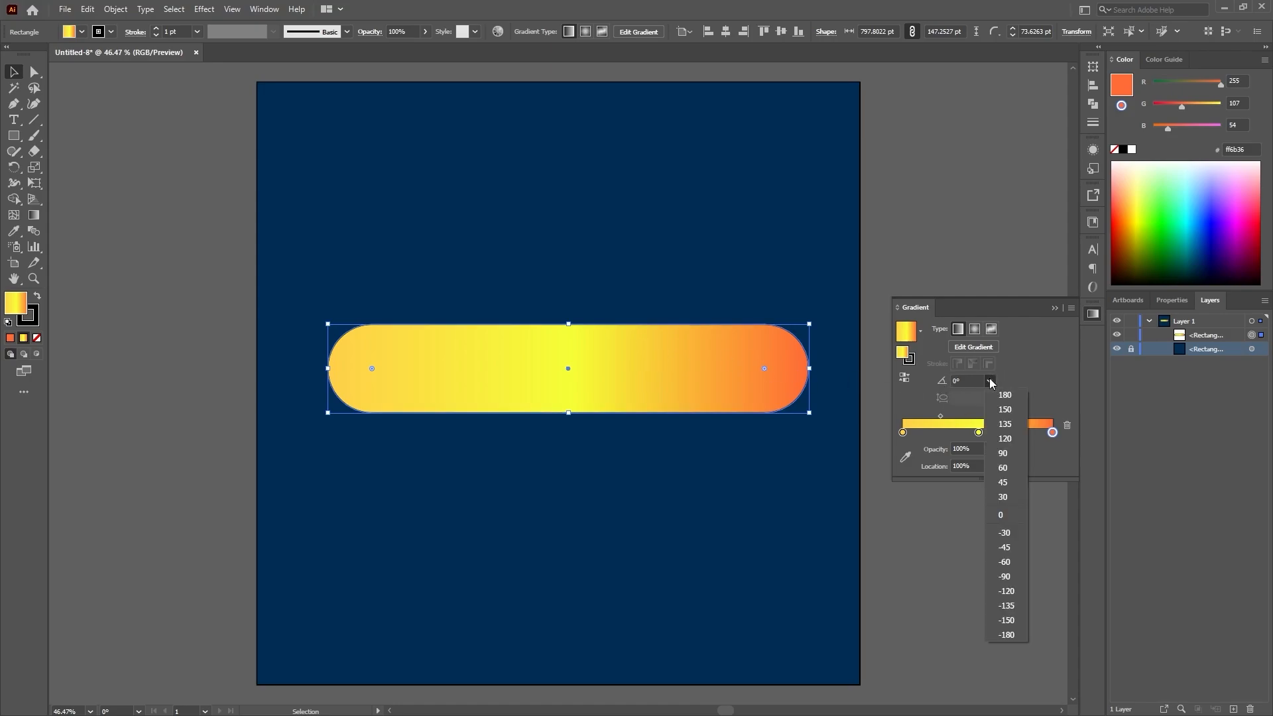
{"action": "left_click", "coordinate": [999, 453]}
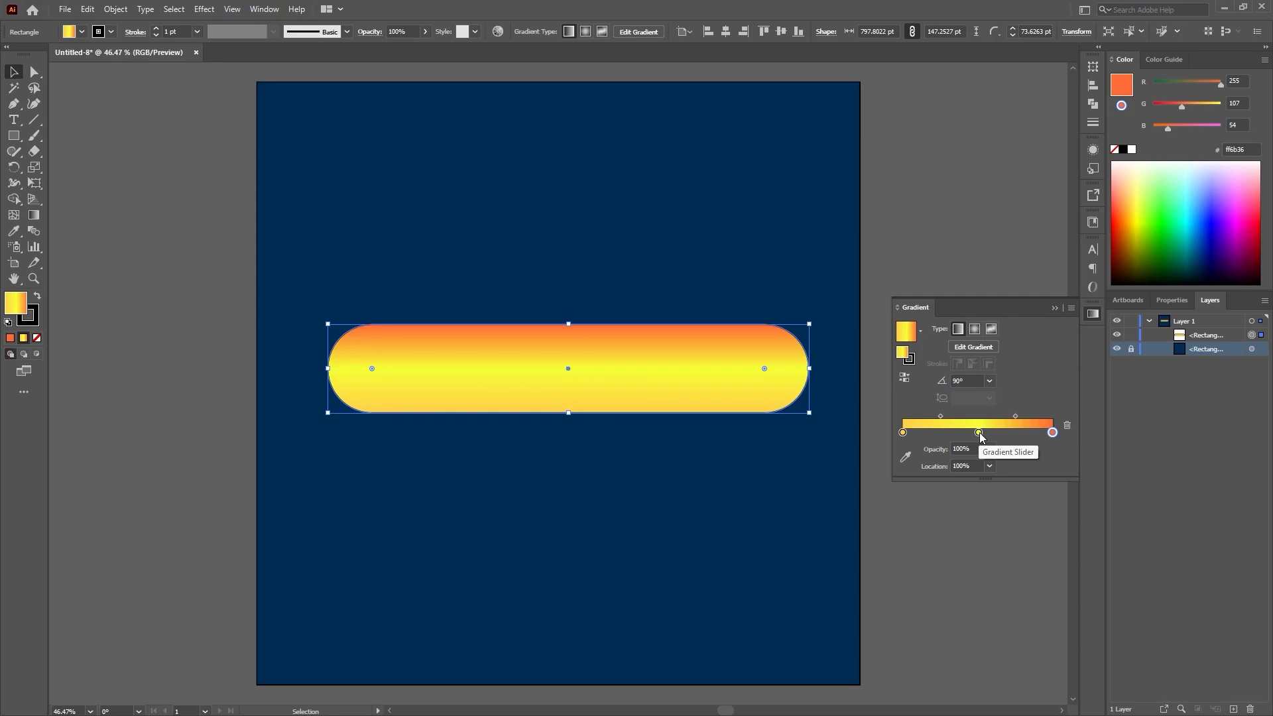
Step: Move the bright yellow middle stop close to the start stop and set the midpoint between them to about 34%
{"action": "left_click_drag", "start_coordinate": [979, 432], "coordinate": [924, 435]}
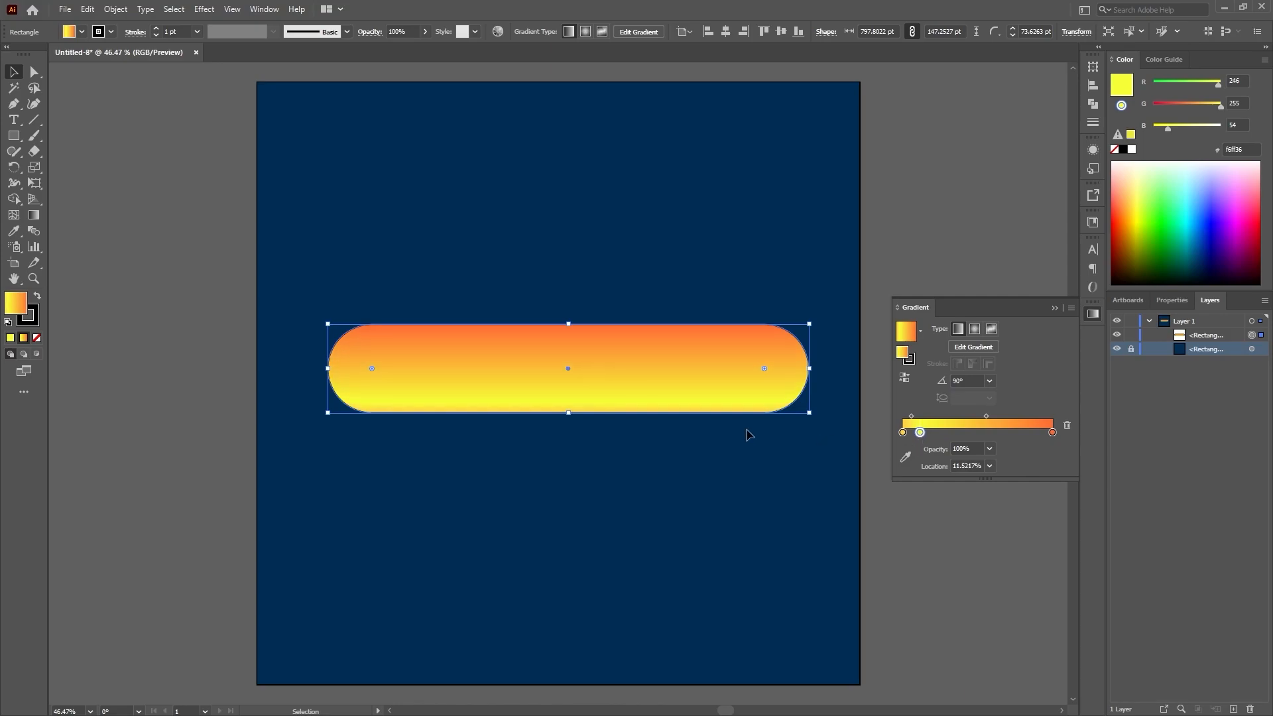
{"action": "mouse_move", "coordinate": [921, 432]}
{"action": "left_mouse_down"}
{"action": "mouse_move", "coordinate": [933, 433]}
{"action": "mouse_move", "coordinate": [913, 415]}
{"action": "left_mouse_up"}
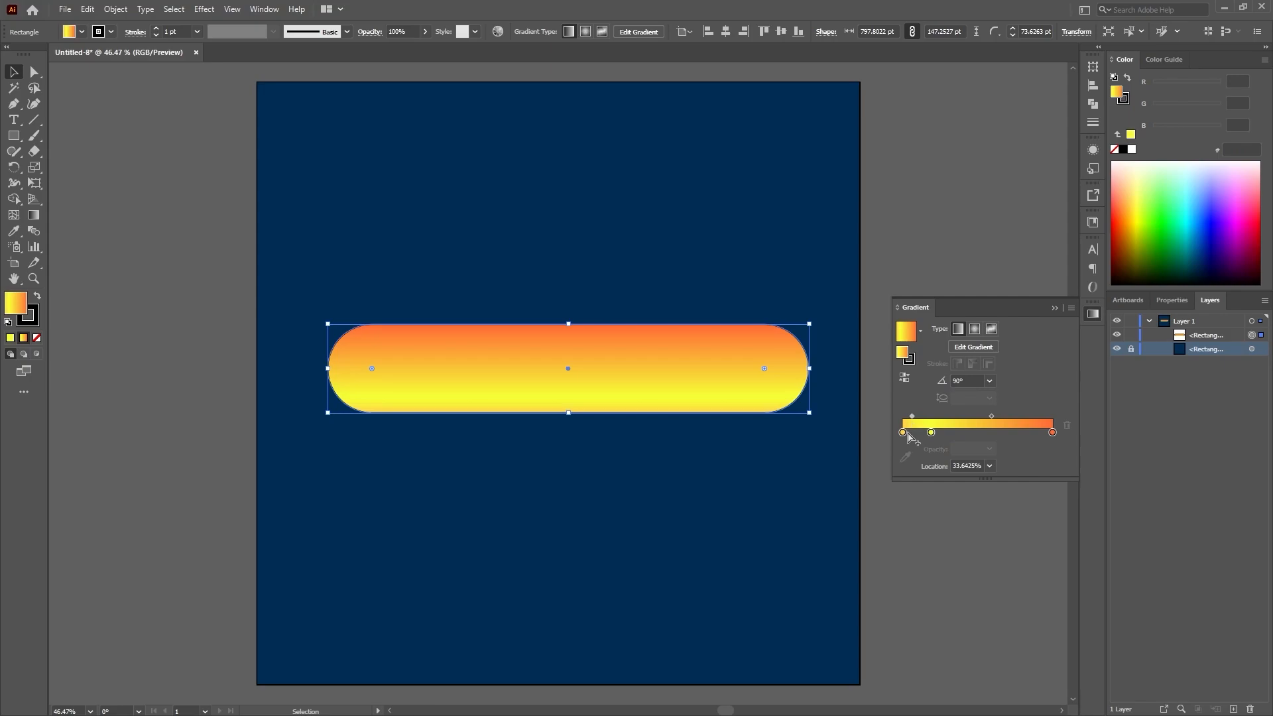
{"action": "left_click", "coordinate": [750, 477]}
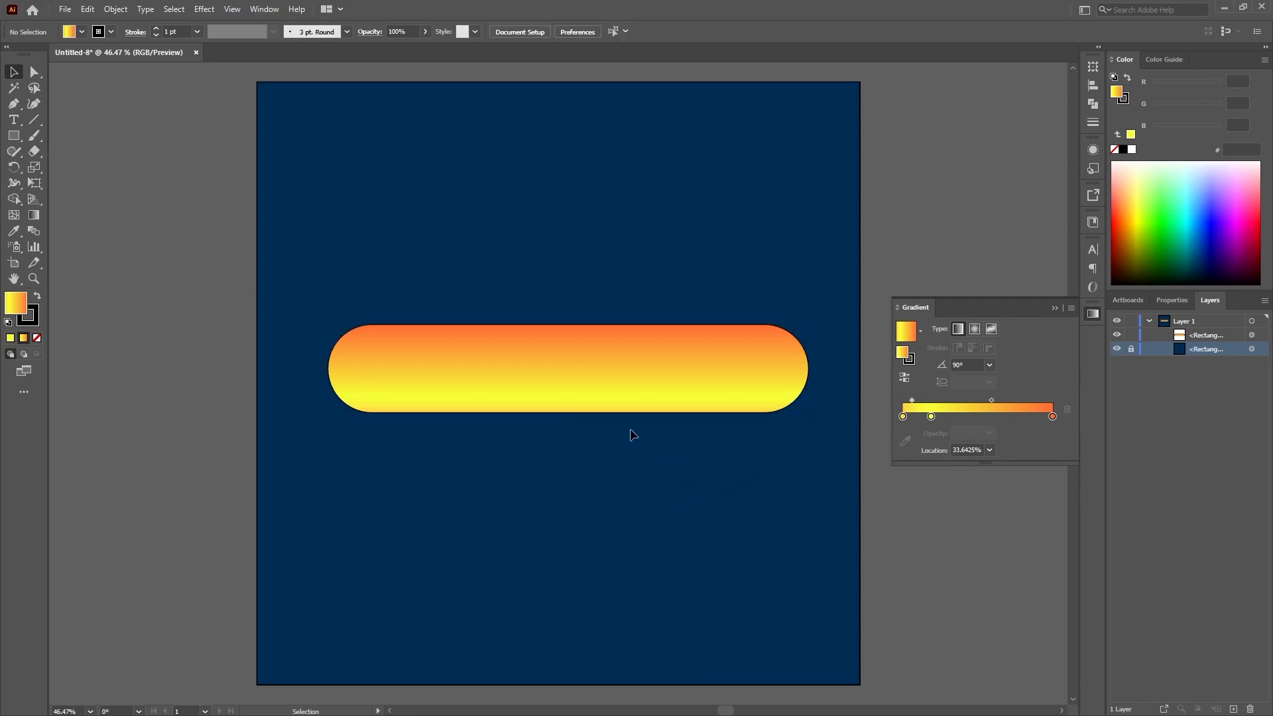
{"action": "left_click", "coordinate": [605, 401]}
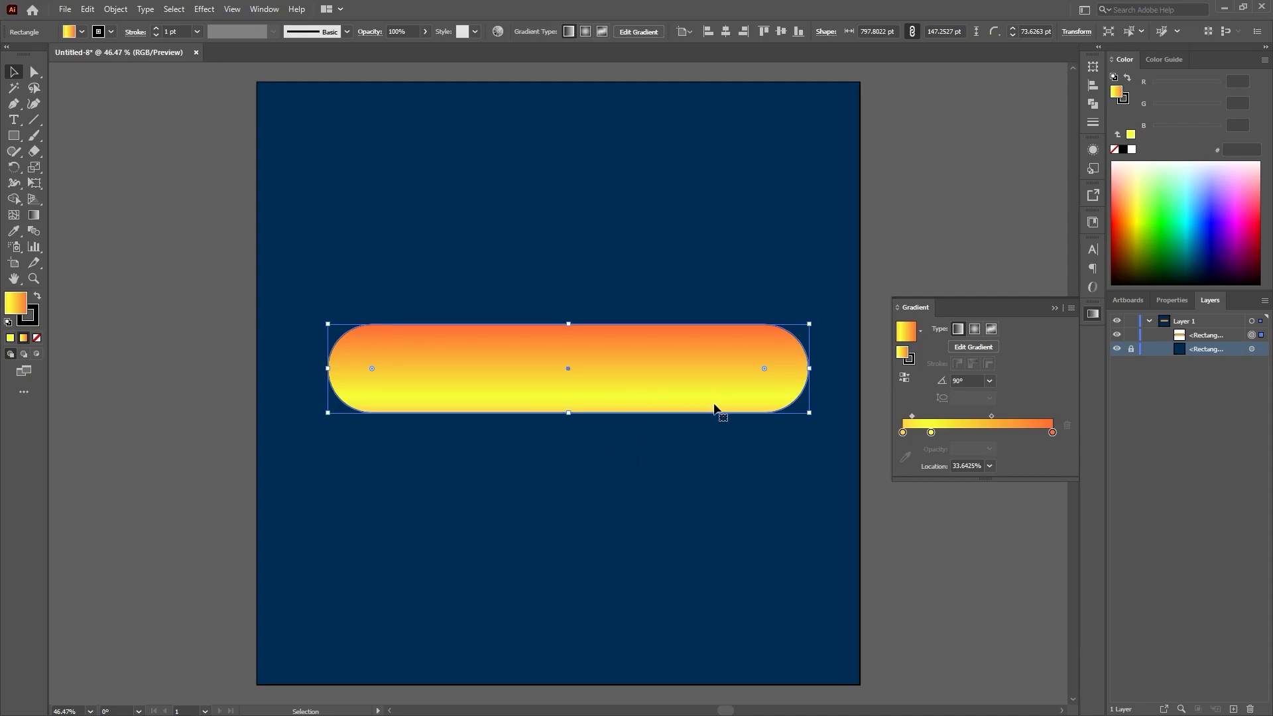
{"action": "left_click", "coordinate": [678, 459]}
Step: Recolor the start stop of the rounded rectangle's gradient to orange ff9249
{"action": "left_click", "coordinate": [680, 373]}
{"action": "left_click", "coordinate": [902, 432]}
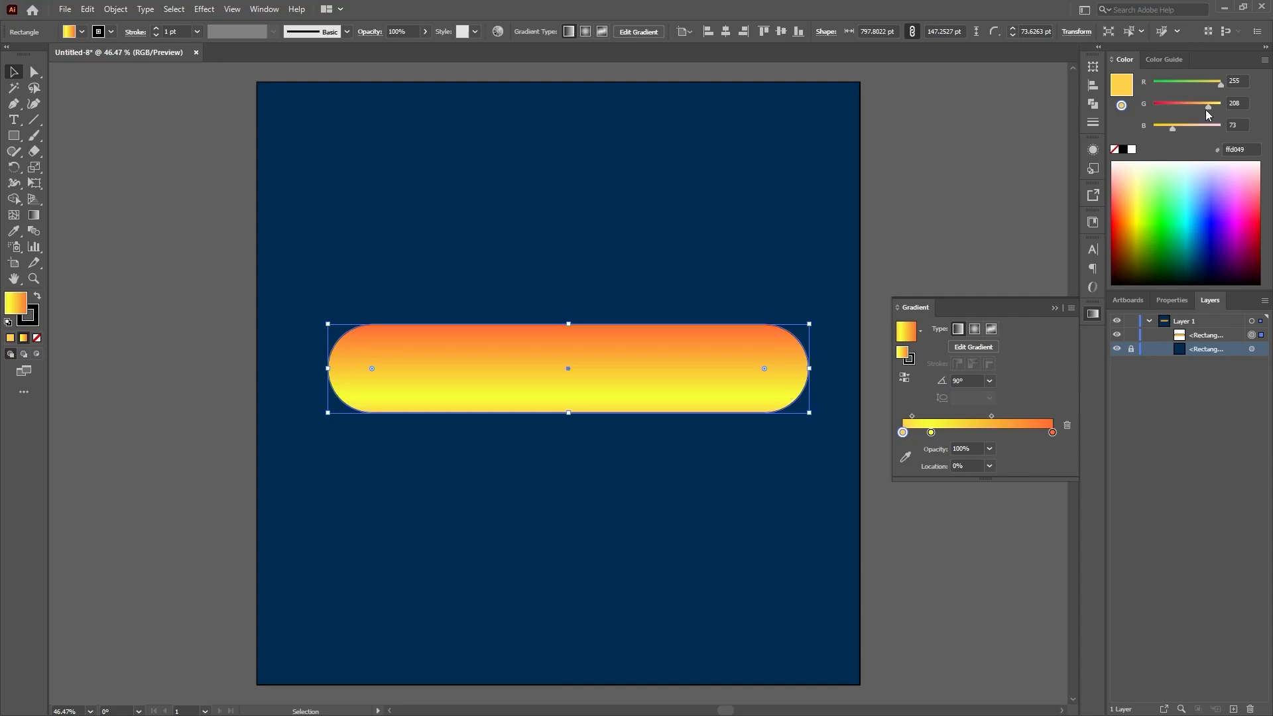
{"action": "left_click_drag", "start_coordinate": [1207, 106], "coordinate": [1197, 106]}
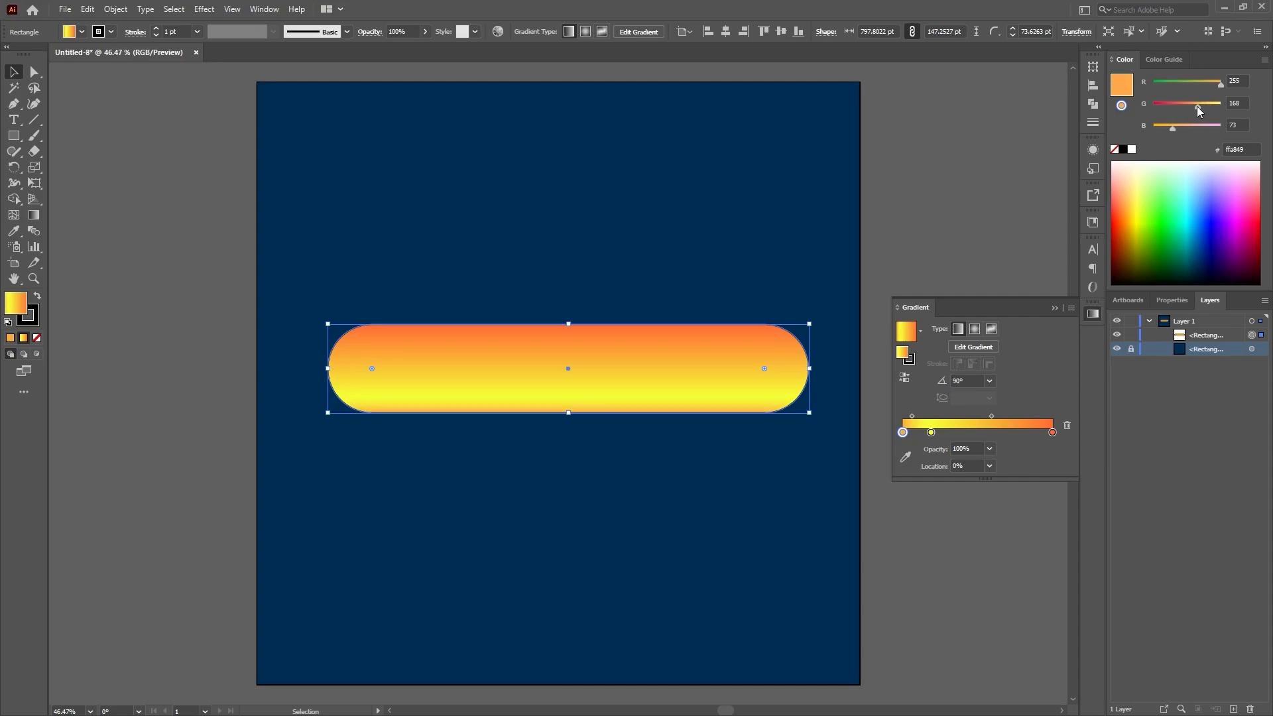
{"action": "left_click_drag", "start_coordinate": [1196, 106], "coordinate": [1191, 106]}
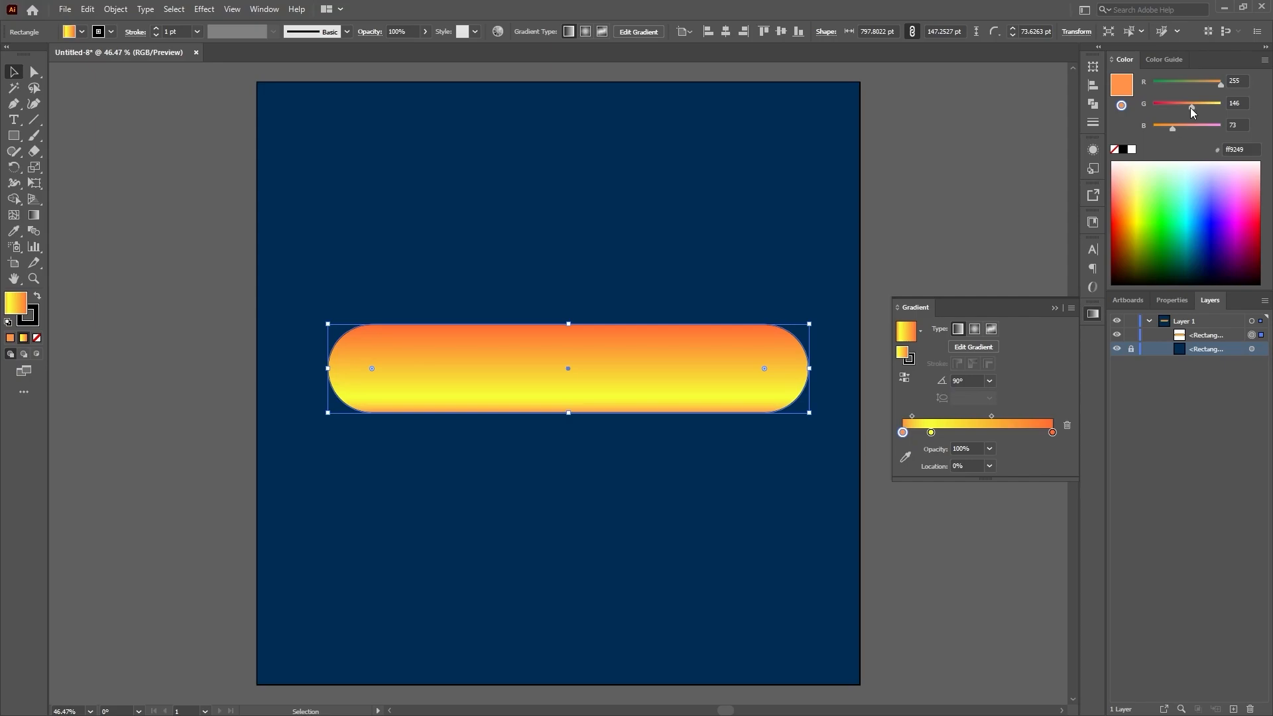
{"action": "left_click", "coordinate": [655, 437]}
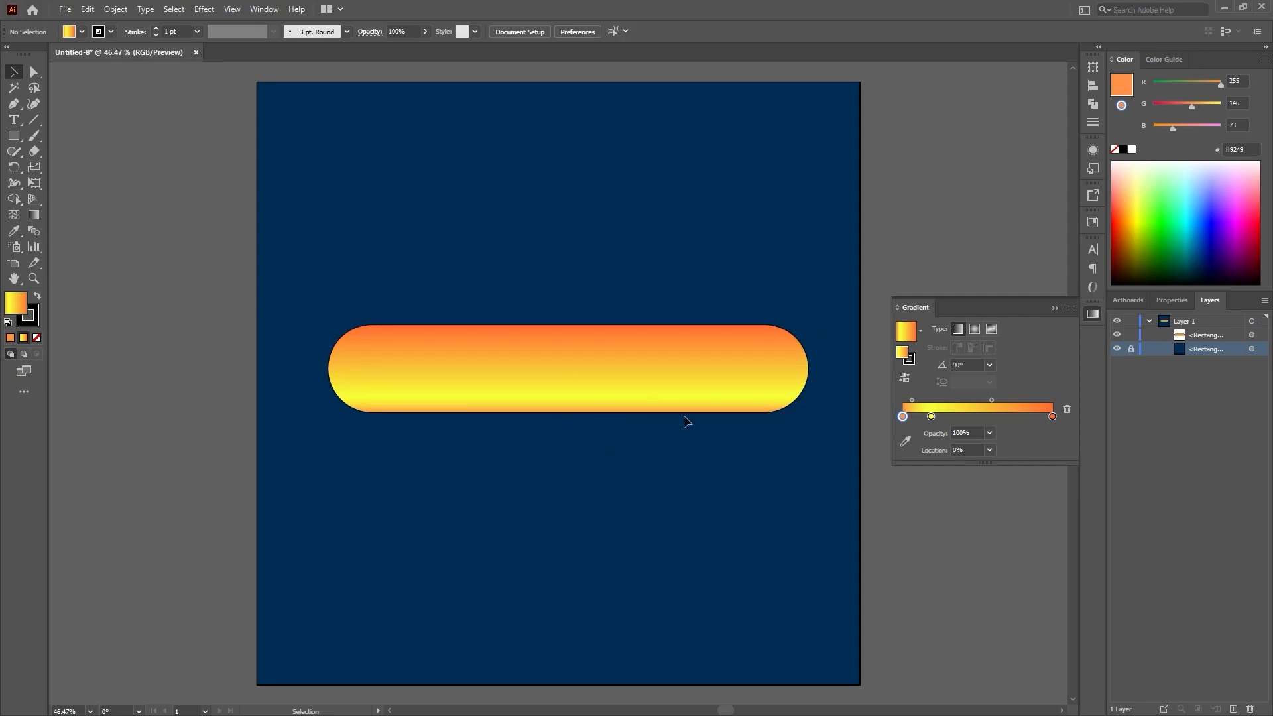
{"action": "left_click", "coordinate": [761, 391]}
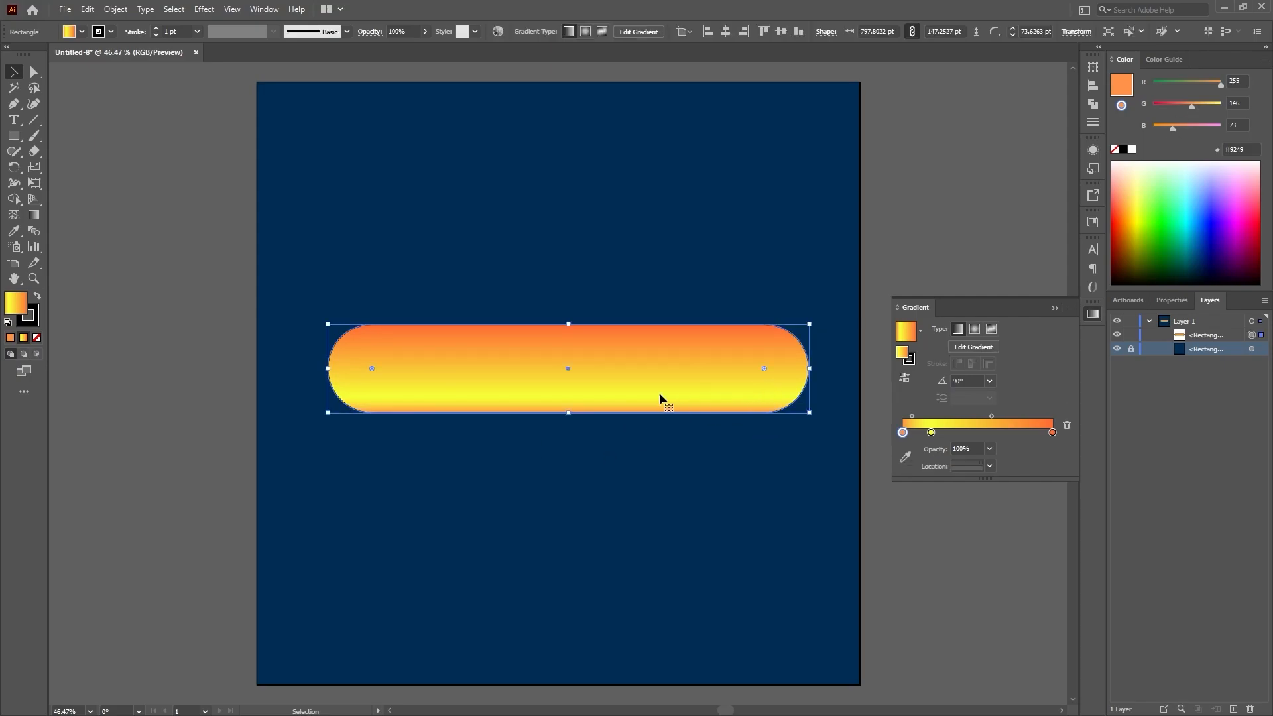
{"action": "left_click", "coordinate": [704, 456]}
{"action": "left_click", "coordinate": [685, 365]}
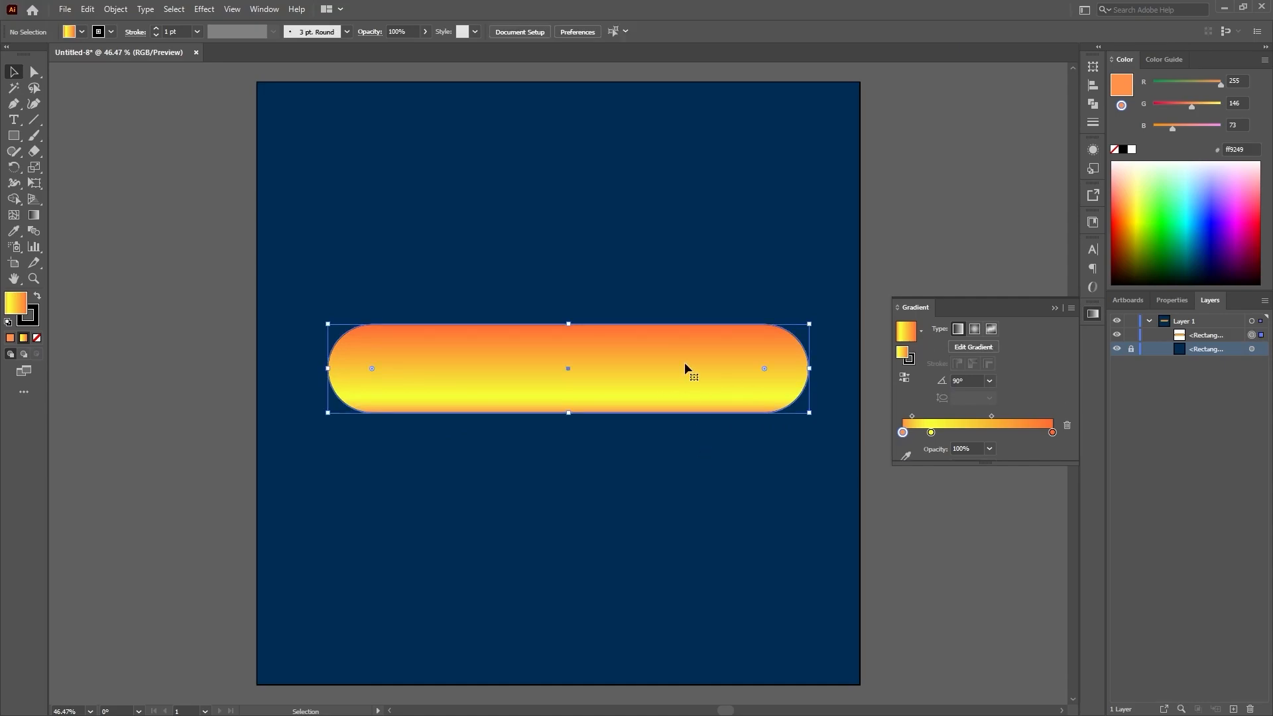
{"action": "left_click", "coordinate": [931, 433]}
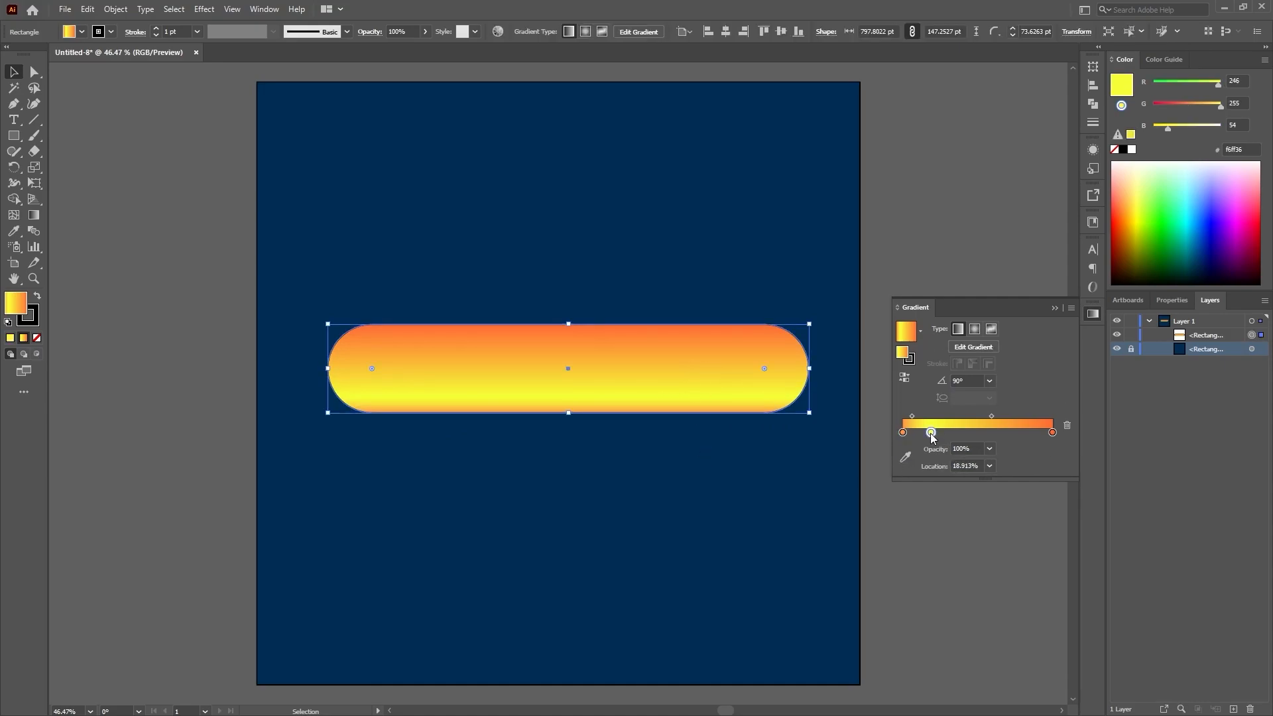
{"action": "left_click", "coordinate": [702, 443]}
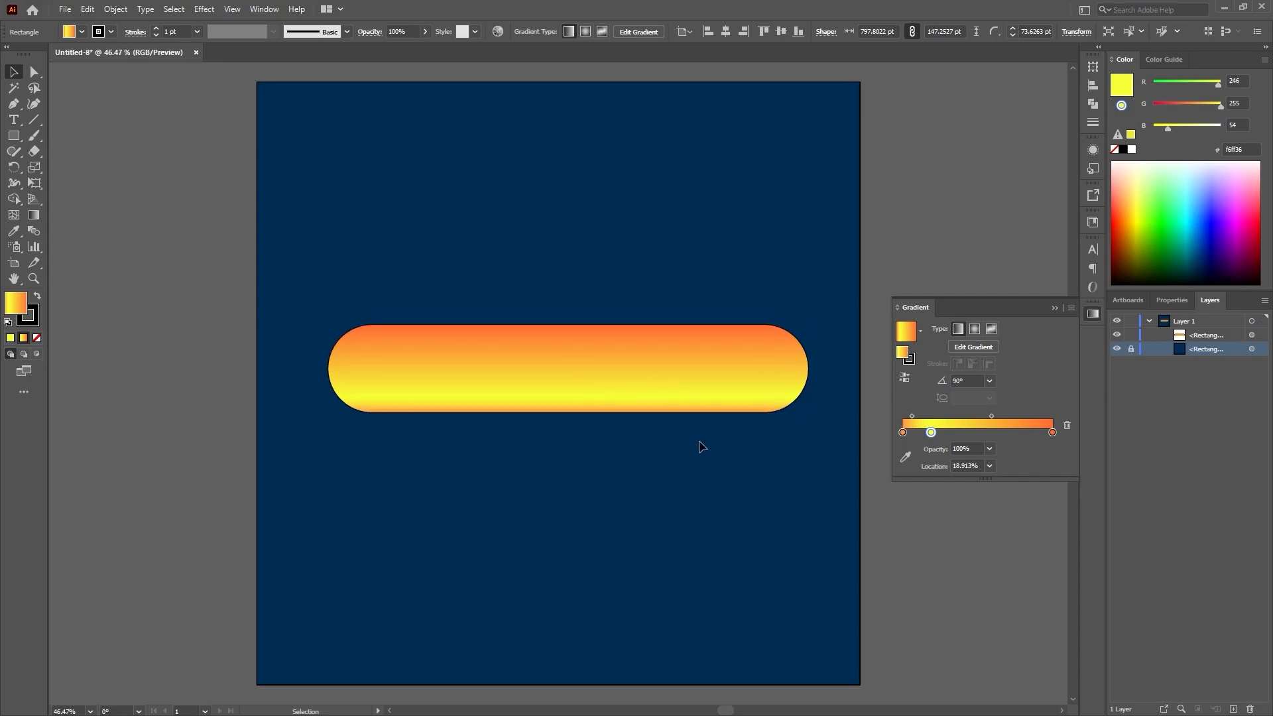
Step: Try no stroke on the rounded rectangle and settle on a green 22b573 stroke
{"action": "left_click", "coordinate": [680, 384]}
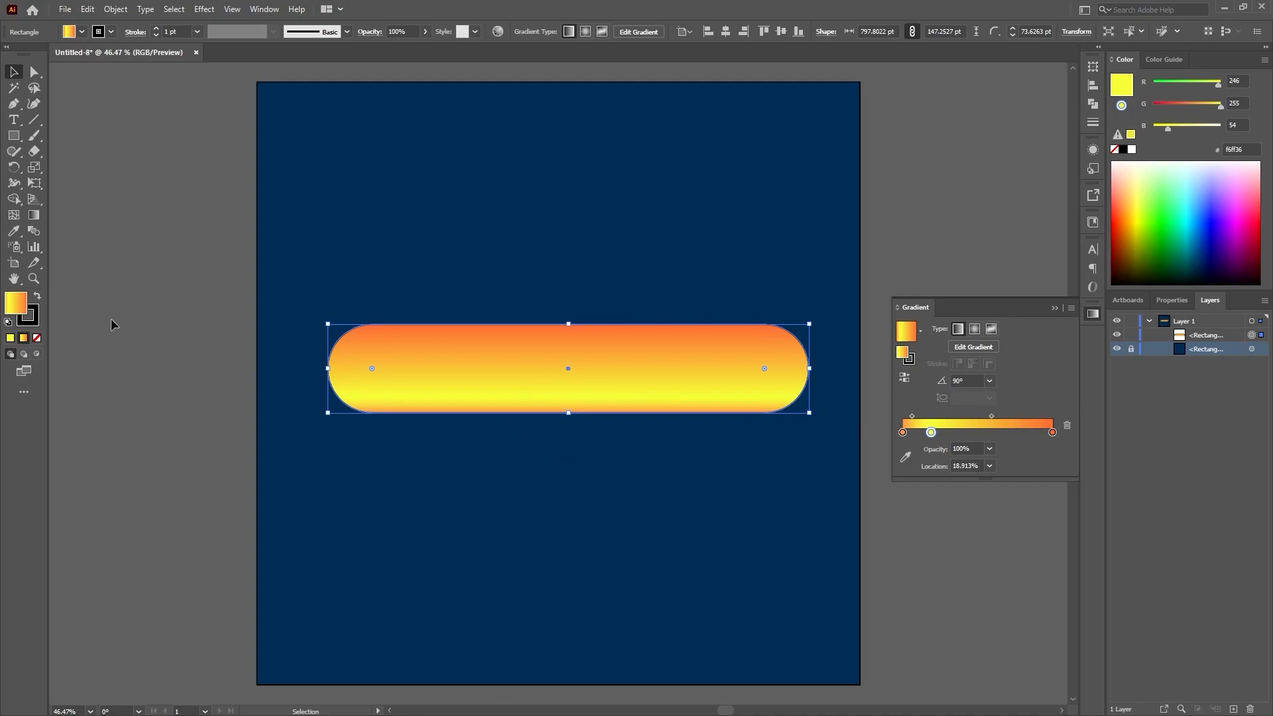
{"action": "left_click", "coordinate": [33, 327]}
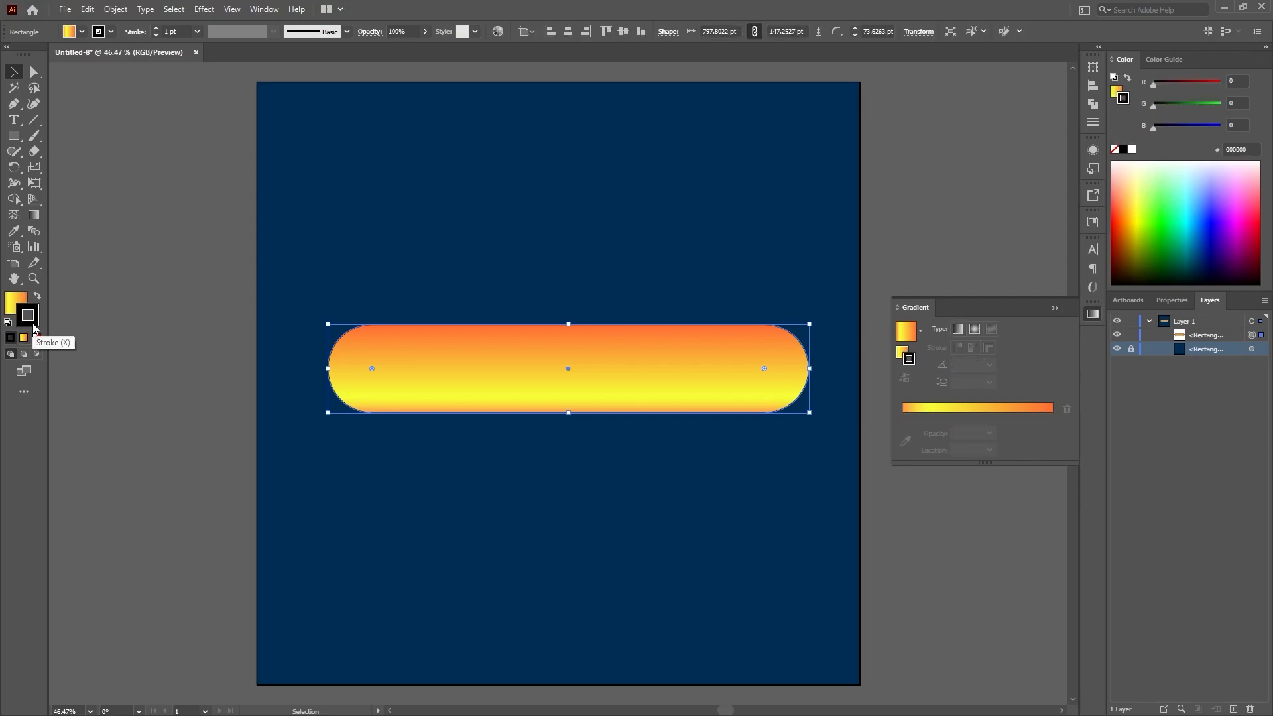
{"action": "left_click", "coordinate": [133, 32]}
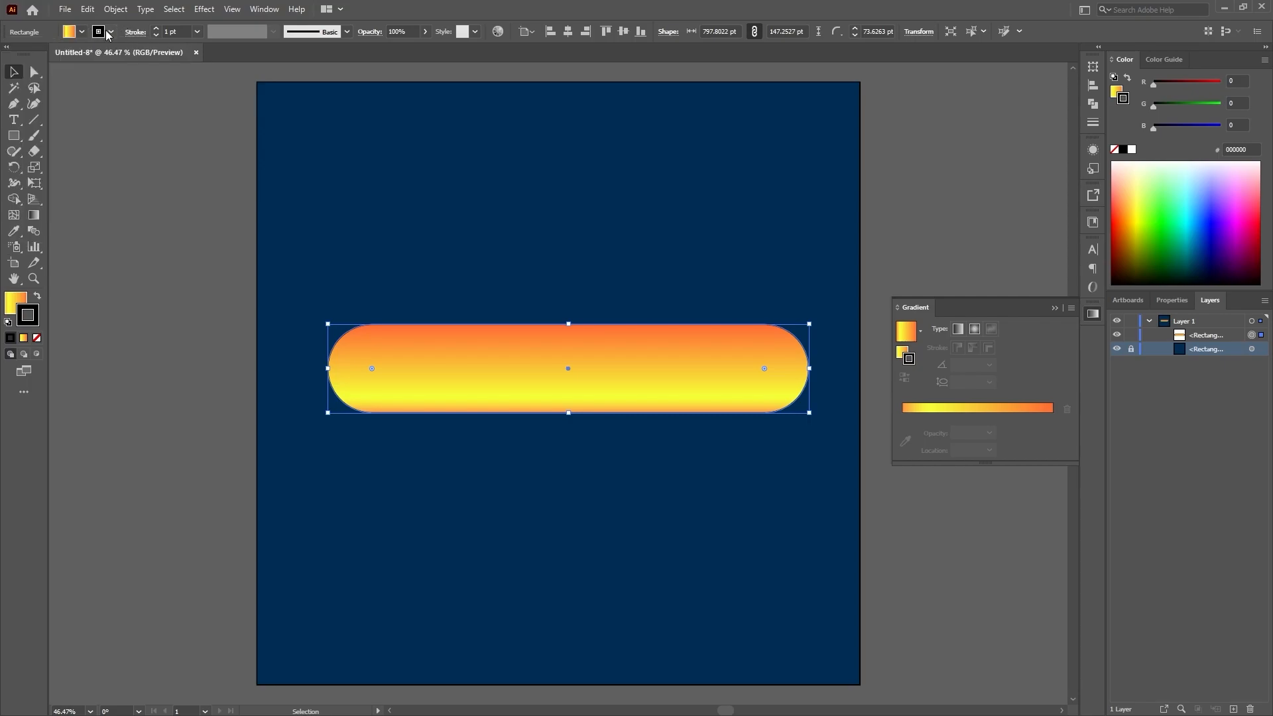
{"action": "left_click", "coordinate": [110, 33]}
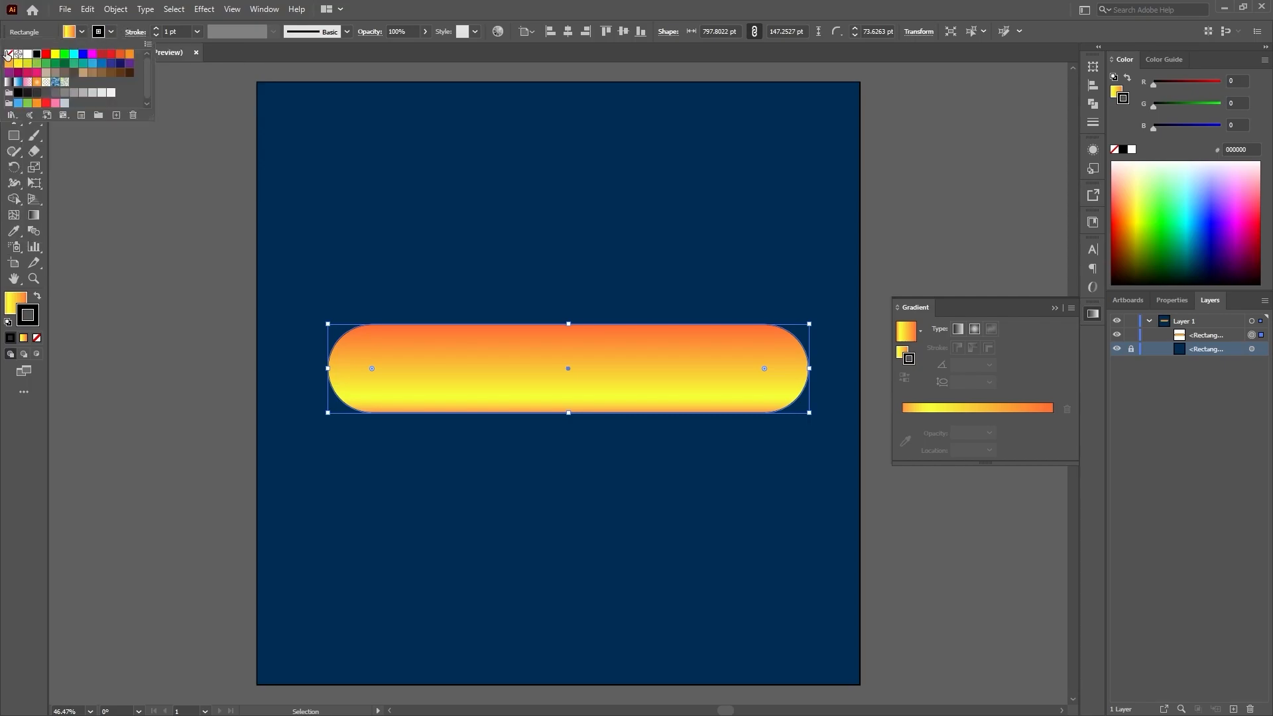
{"action": "left_click", "coordinate": [8, 54]}
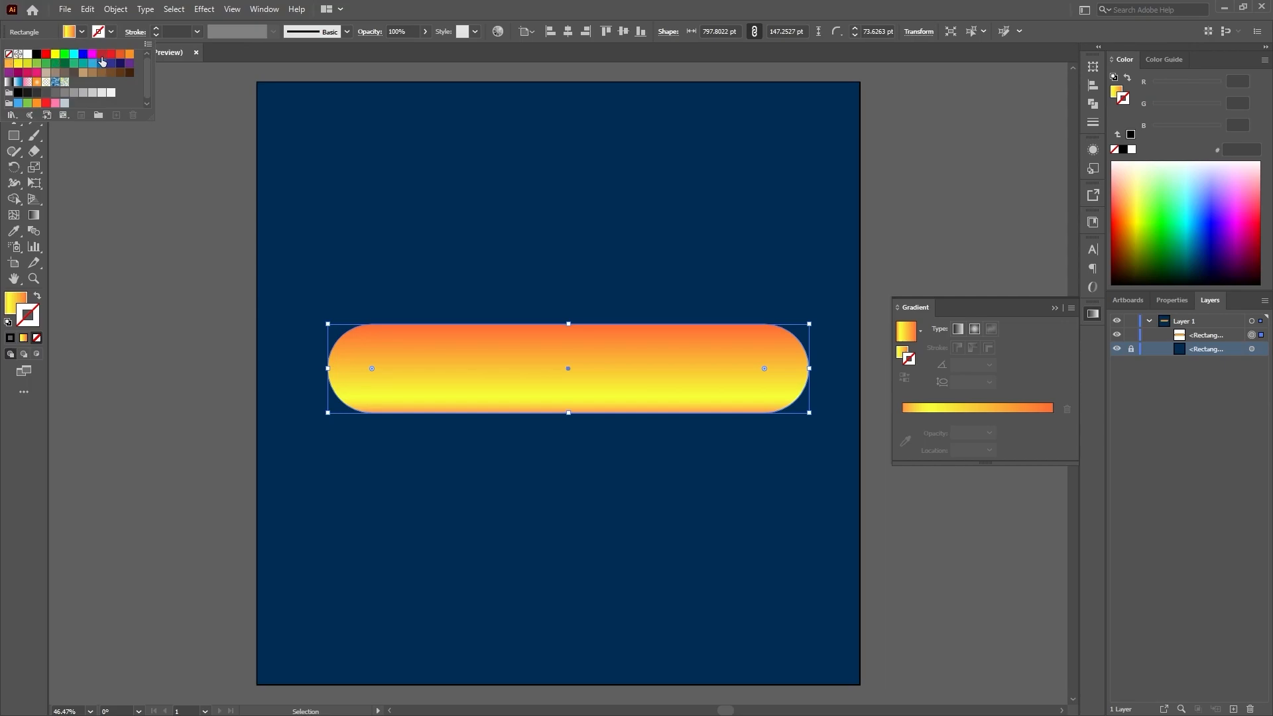
{"action": "left_click", "coordinate": [73, 63]}
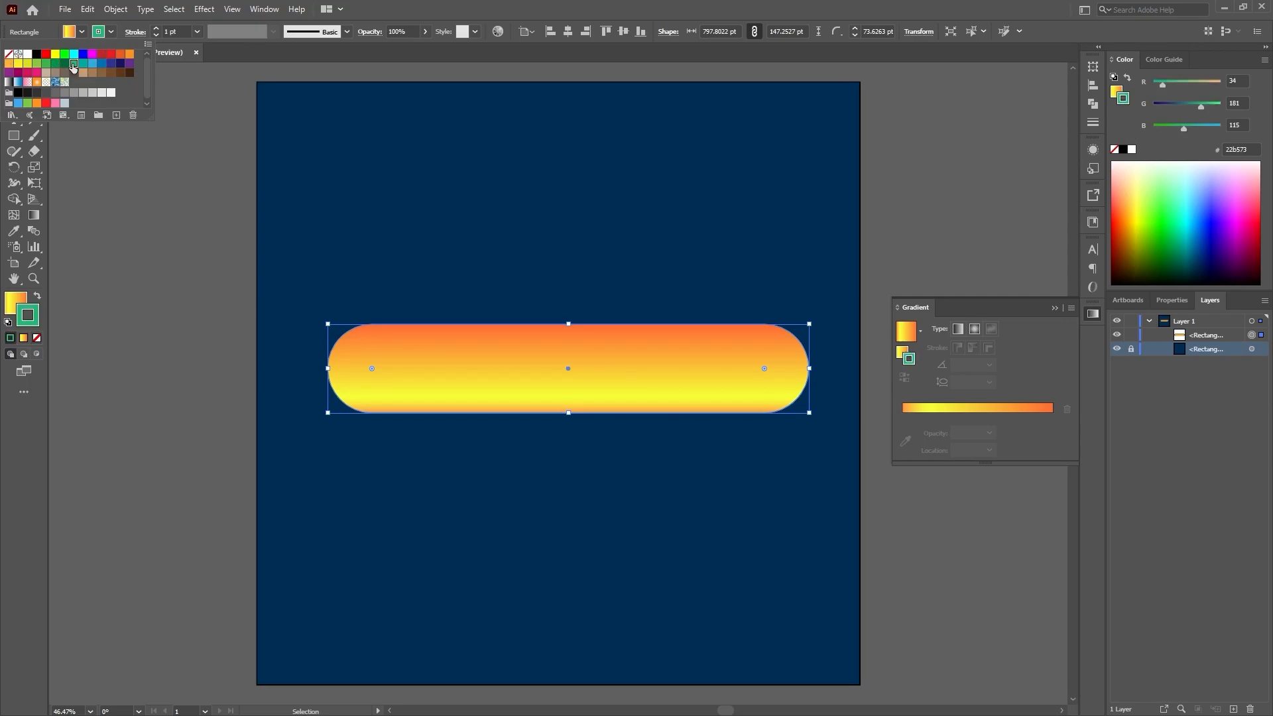
Step: Set the rounded rectangle's stroke weight to 3 pt and deselect the shape
{"action": "left_click", "coordinate": [158, 28]}
{"action": "left_click", "coordinate": [158, 28]}
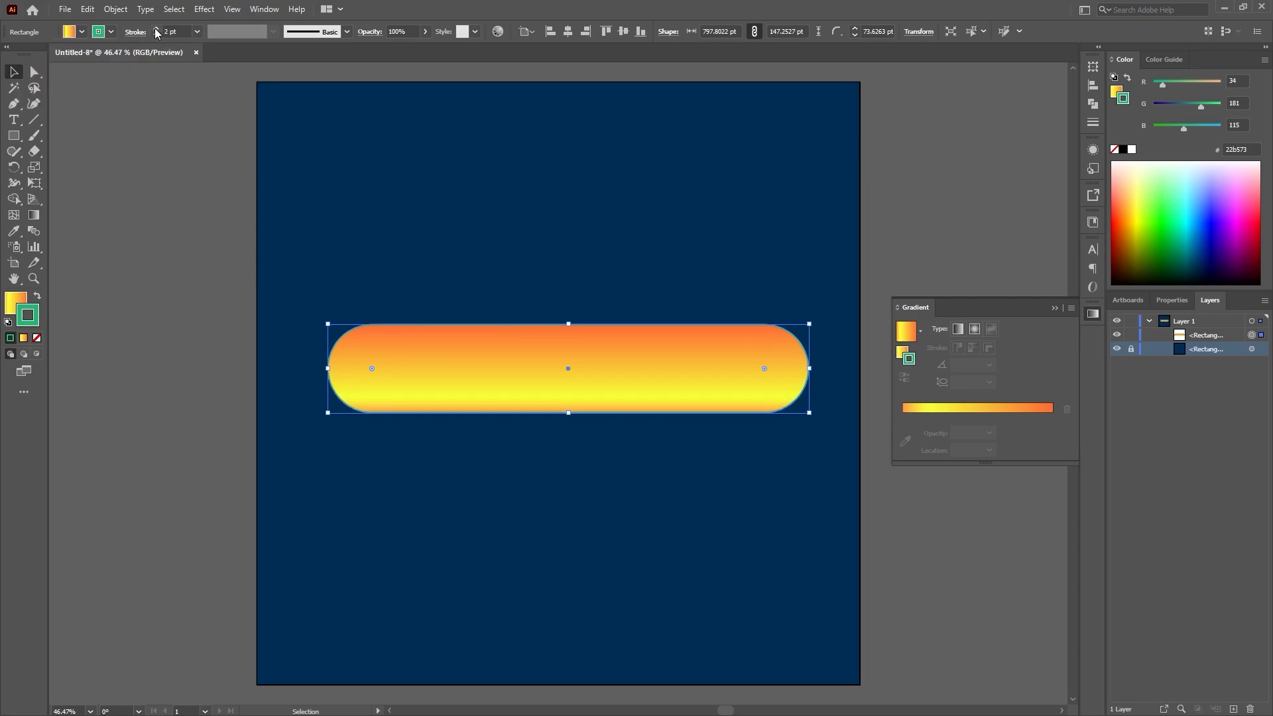
{"action": "left_click", "coordinate": [157, 28]}
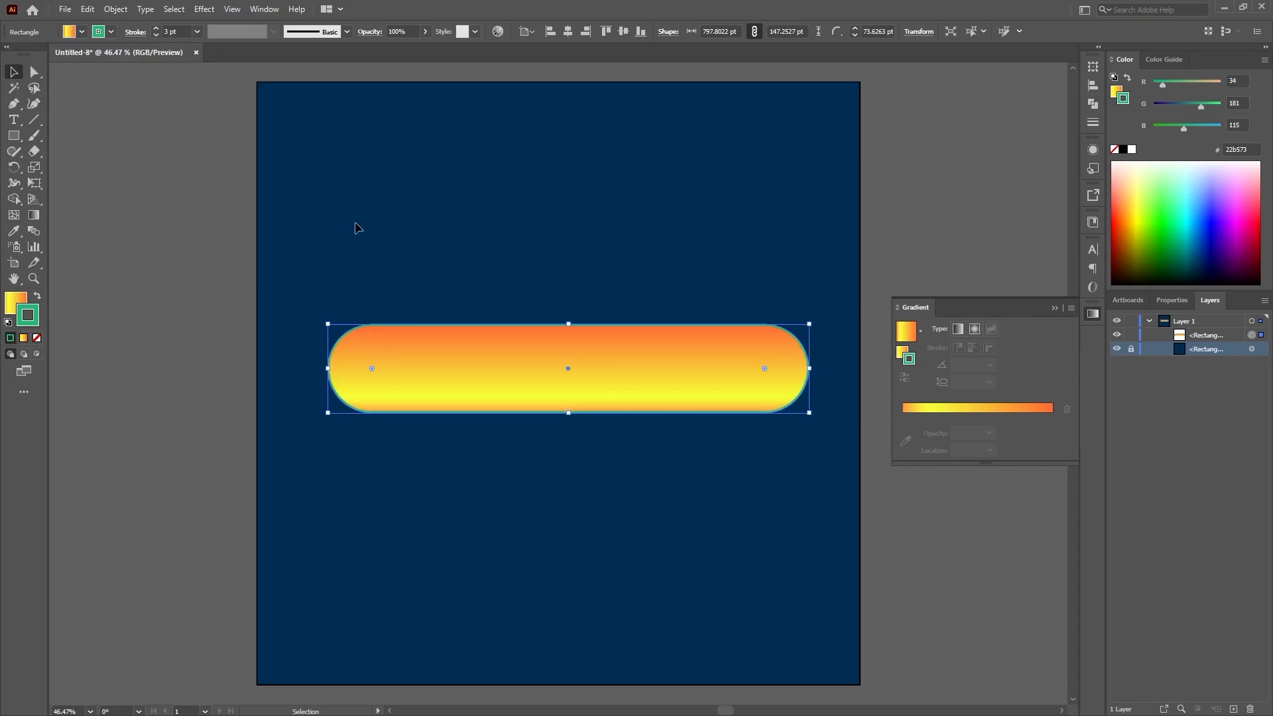
{"action": "left_click", "coordinate": [370, 282]}
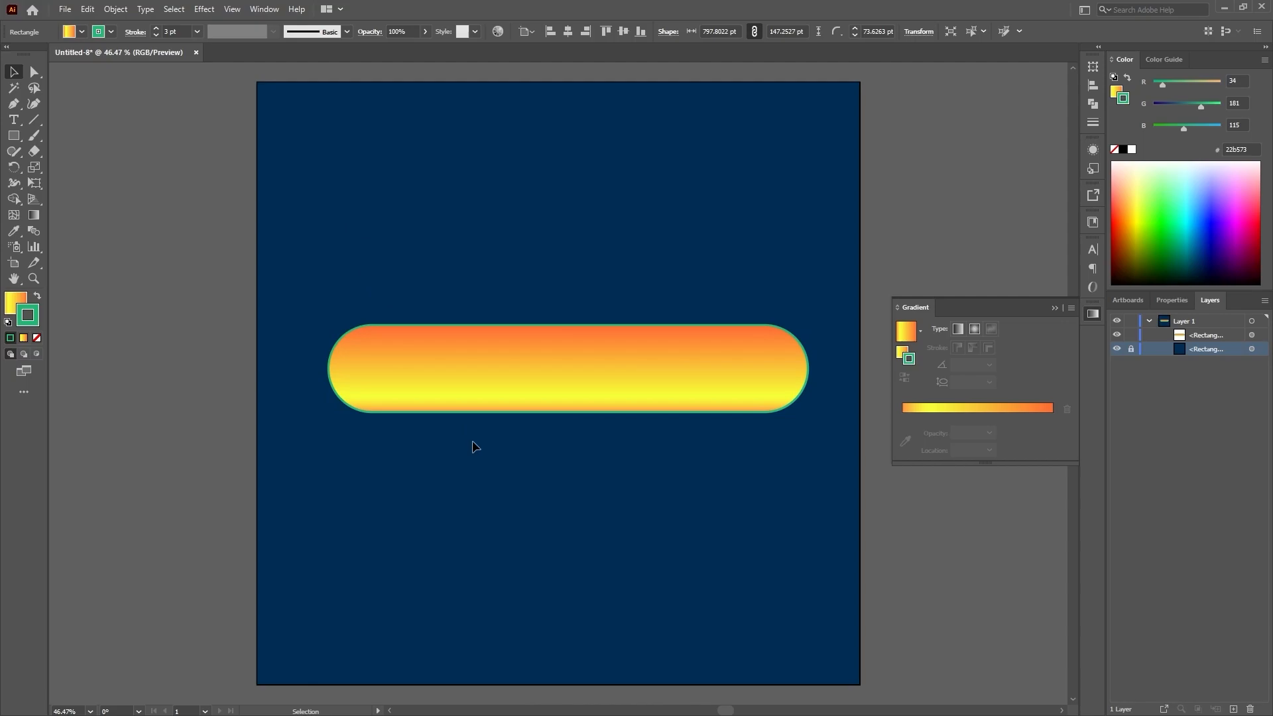
Step: Reselect the rounded rectangle and switch between its fill and stroke, leaving the fill active
{"action": "left_click", "coordinate": [619, 406]}
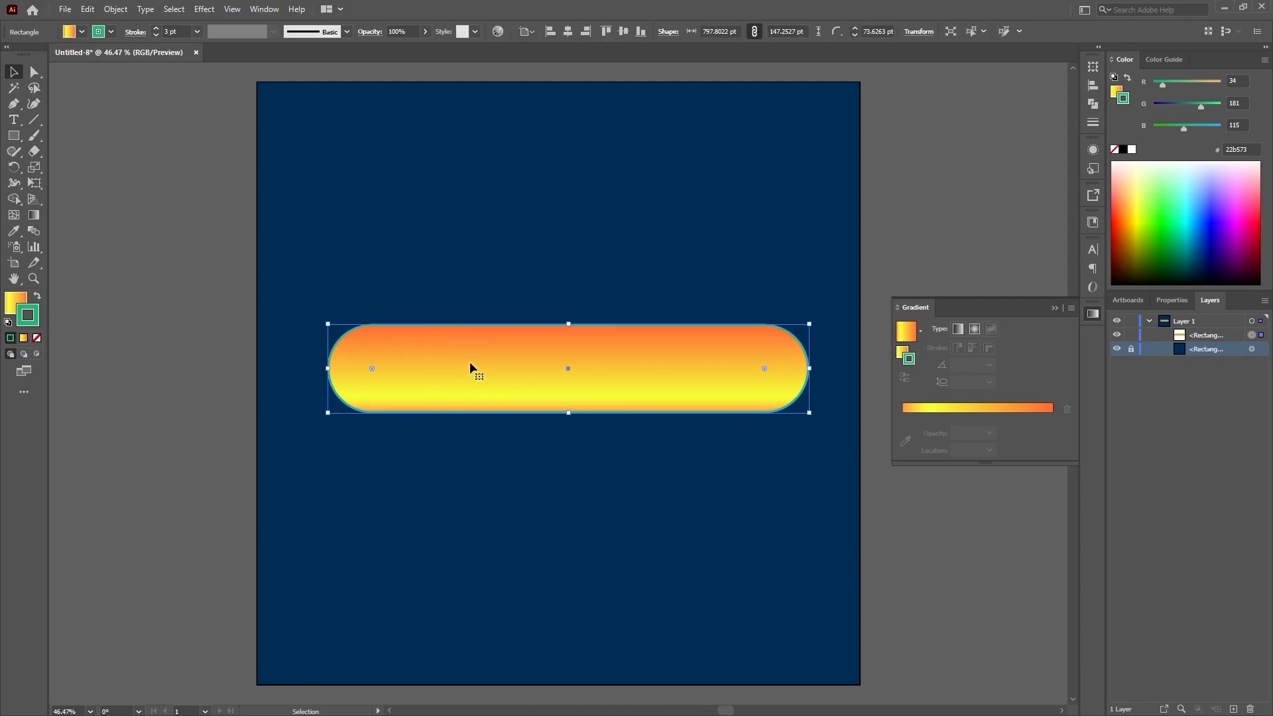
{"action": "left_click", "coordinate": [16, 306]}
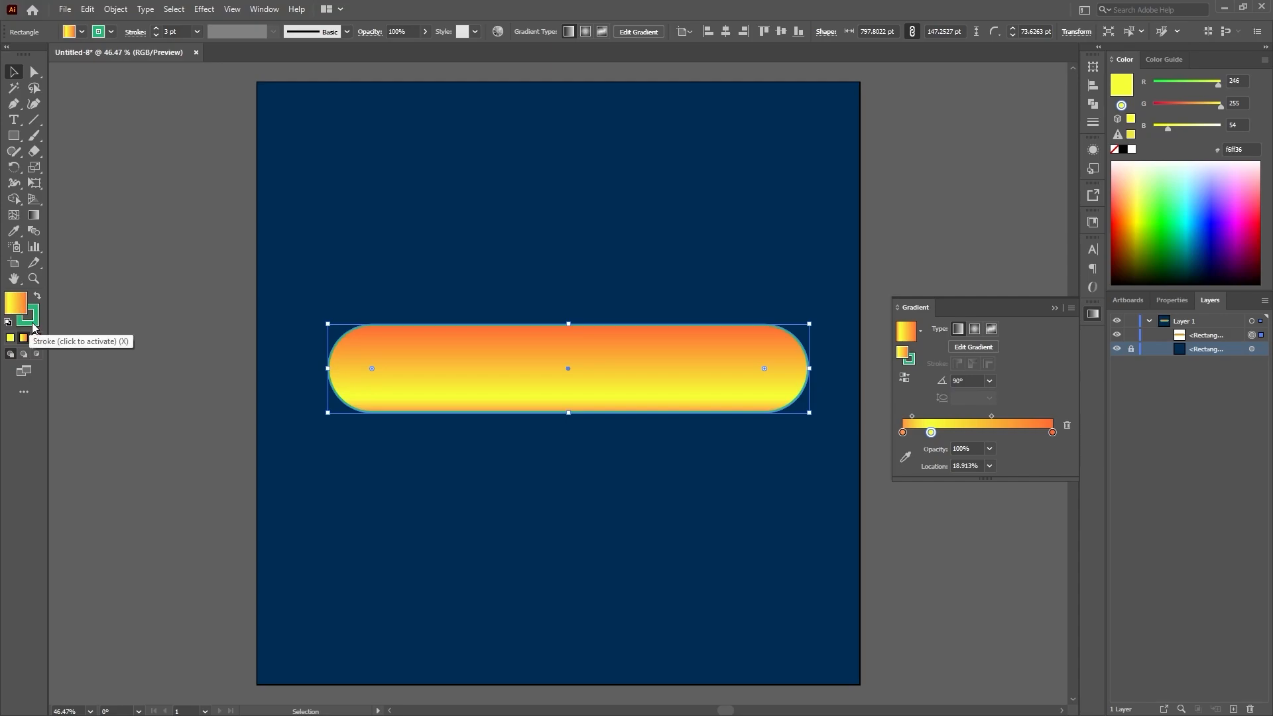
{"action": "left_click", "coordinate": [32, 322]}
{"action": "key", "text": "x"}
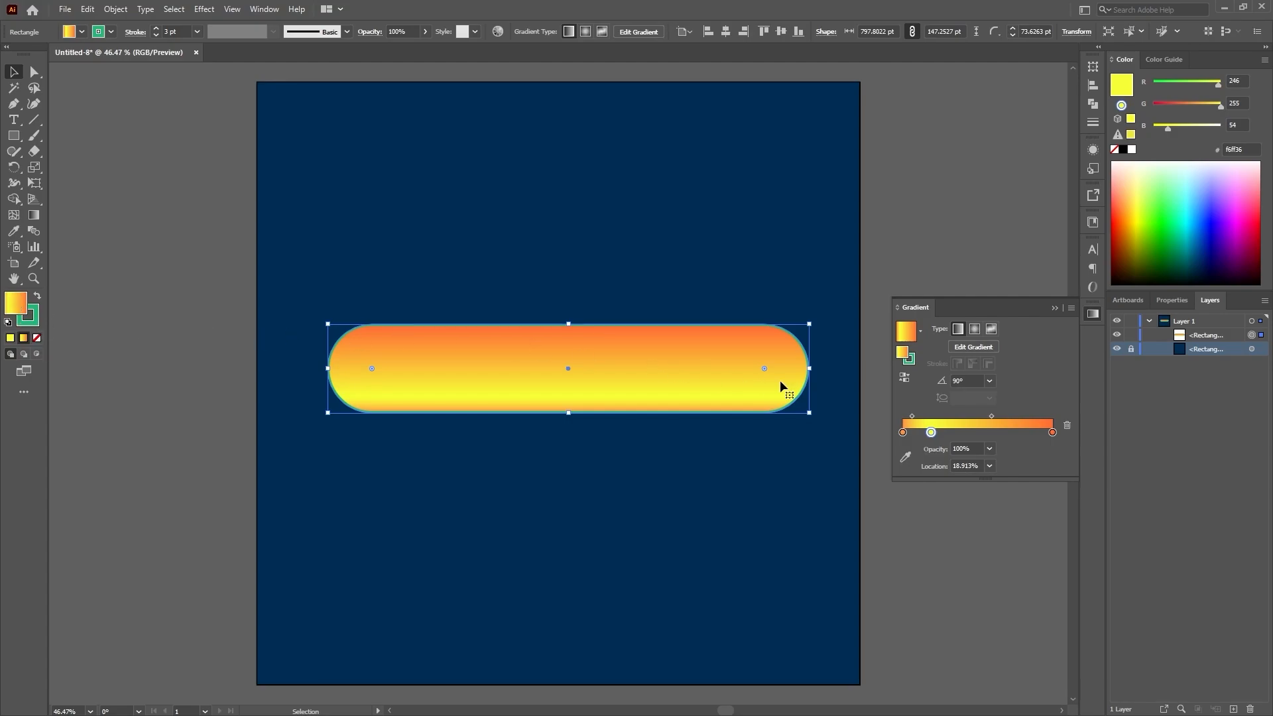
Step: Save the rectangle's yellow-orange gradient as a new swatch and check it in the list of saved gradients
{"action": "left_click", "coordinate": [921, 336]}
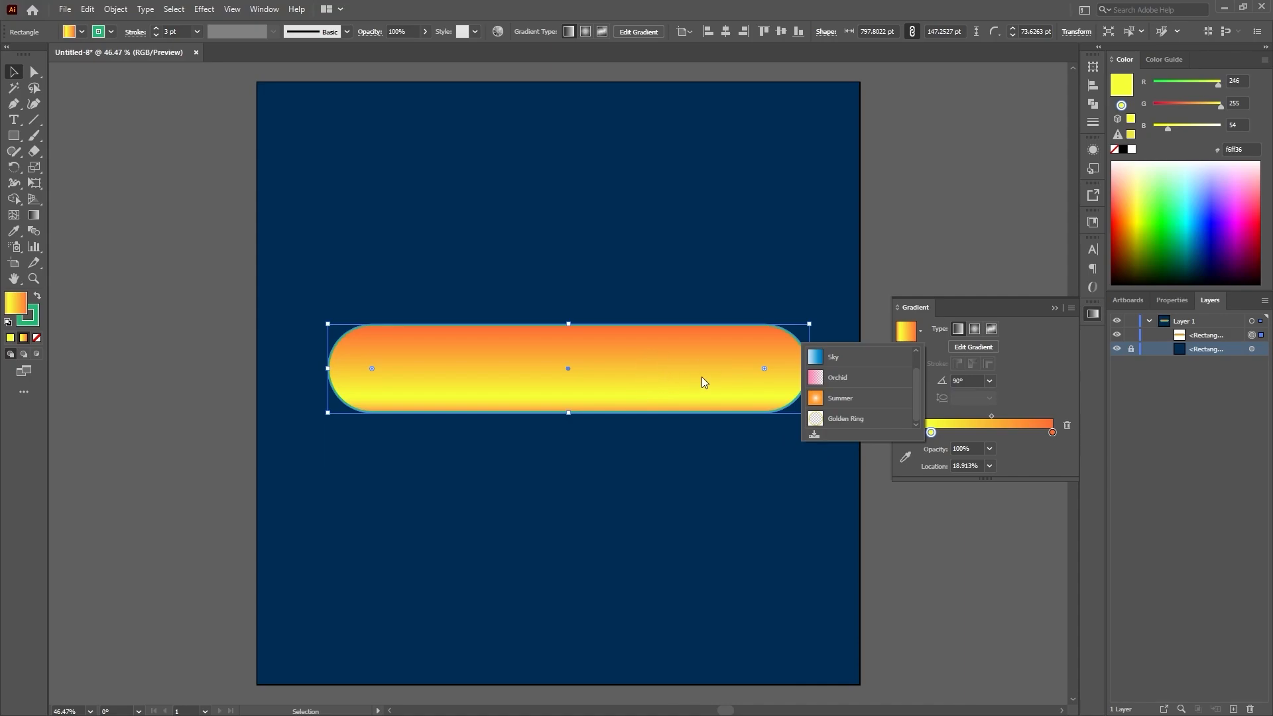
{"action": "left_click", "coordinate": [814, 437]}
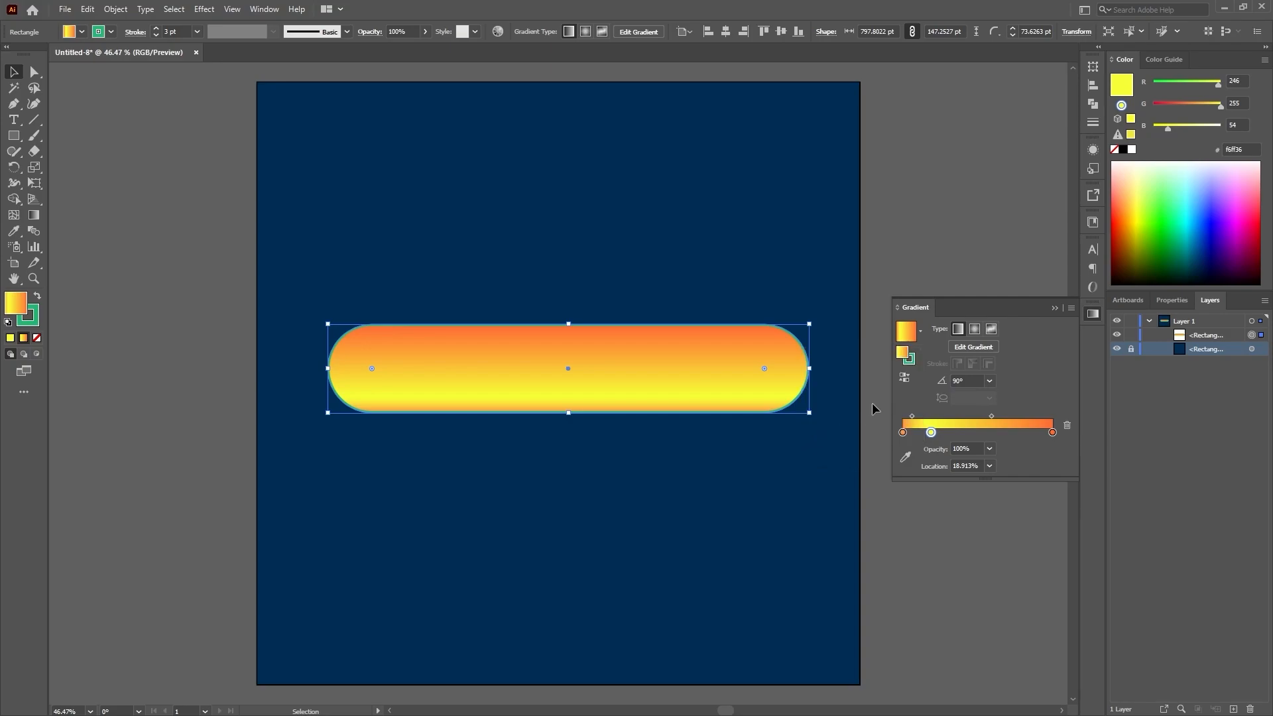
{"action": "left_click", "coordinate": [922, 333]}
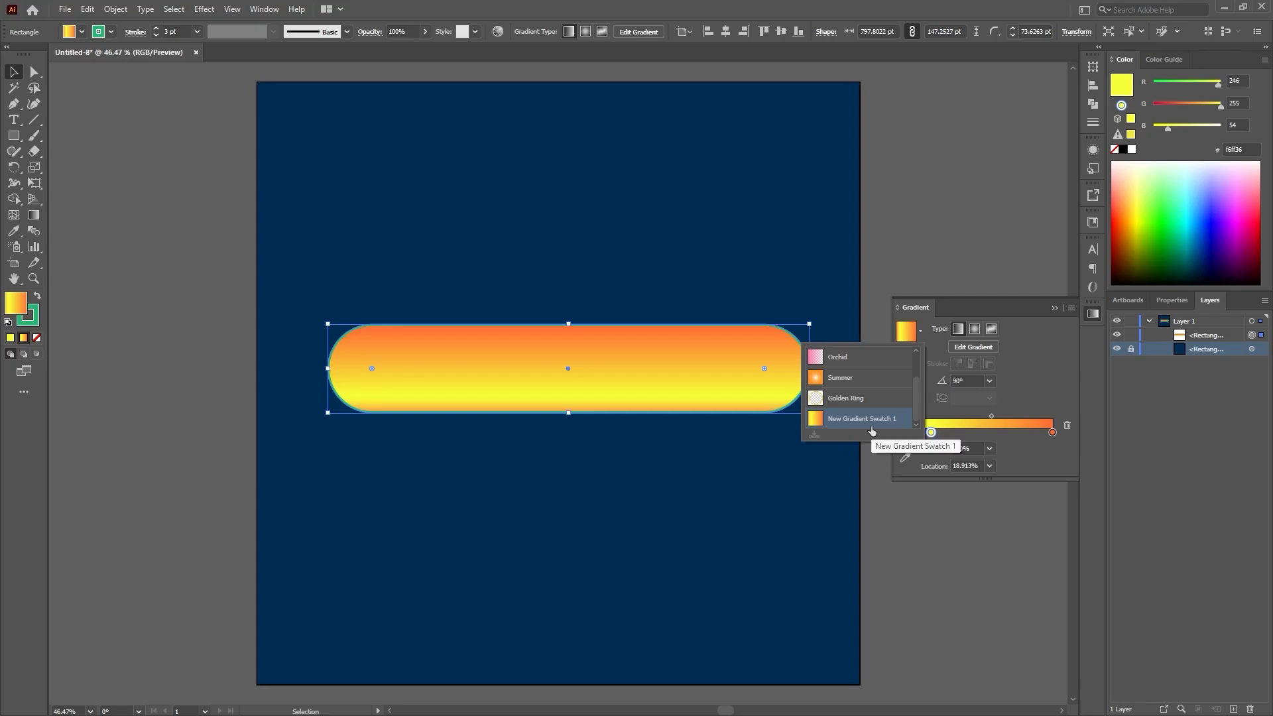
{"action": "left_click", "coordinate": [1037, 376]}
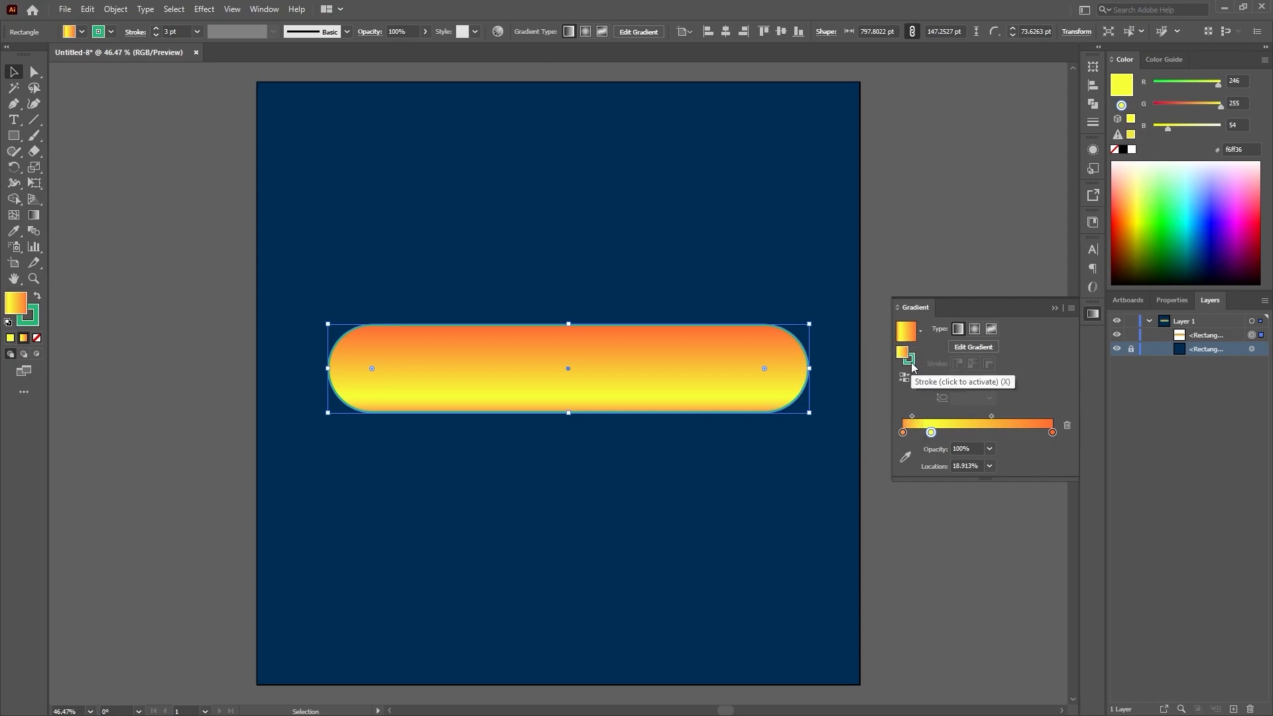
Step: Make the rounded rectangle's stroke active, apply the current yellow-orange gradient to it, and deselect the shape
{"action": "left_click", "coordinate": [22, 309]}
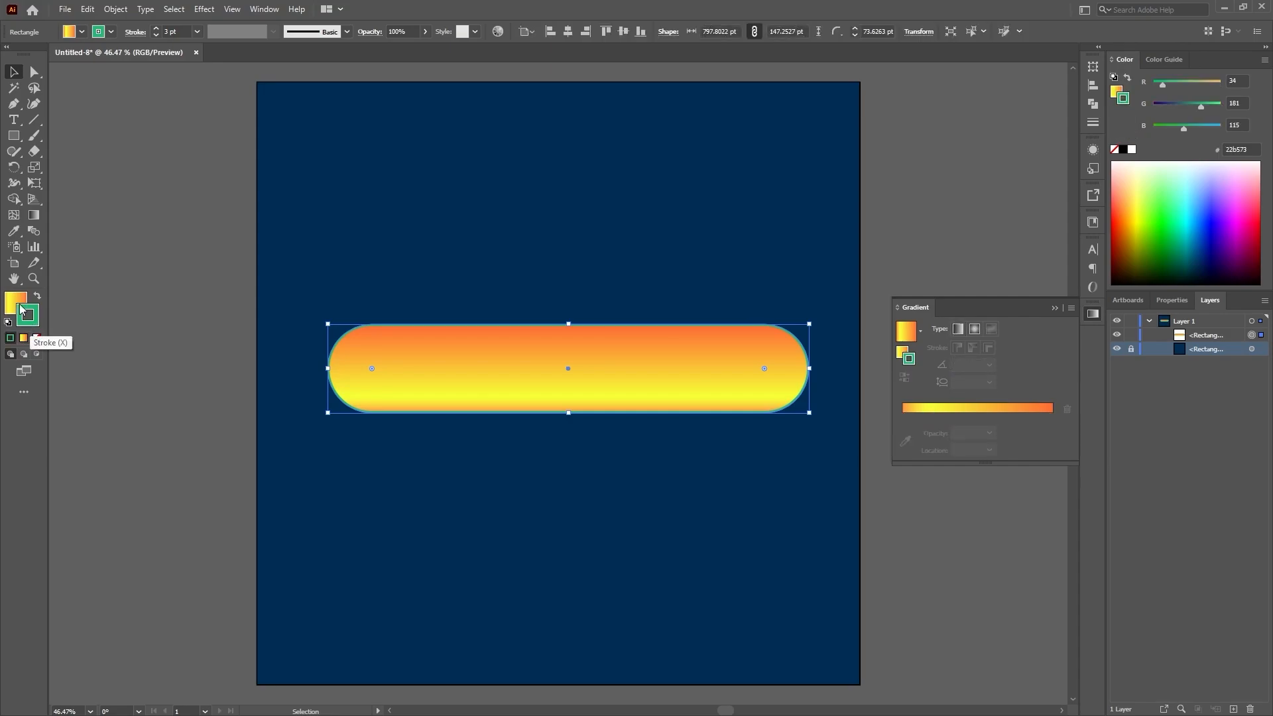
{"action": "left_click", "coordinate": [16, 300]}
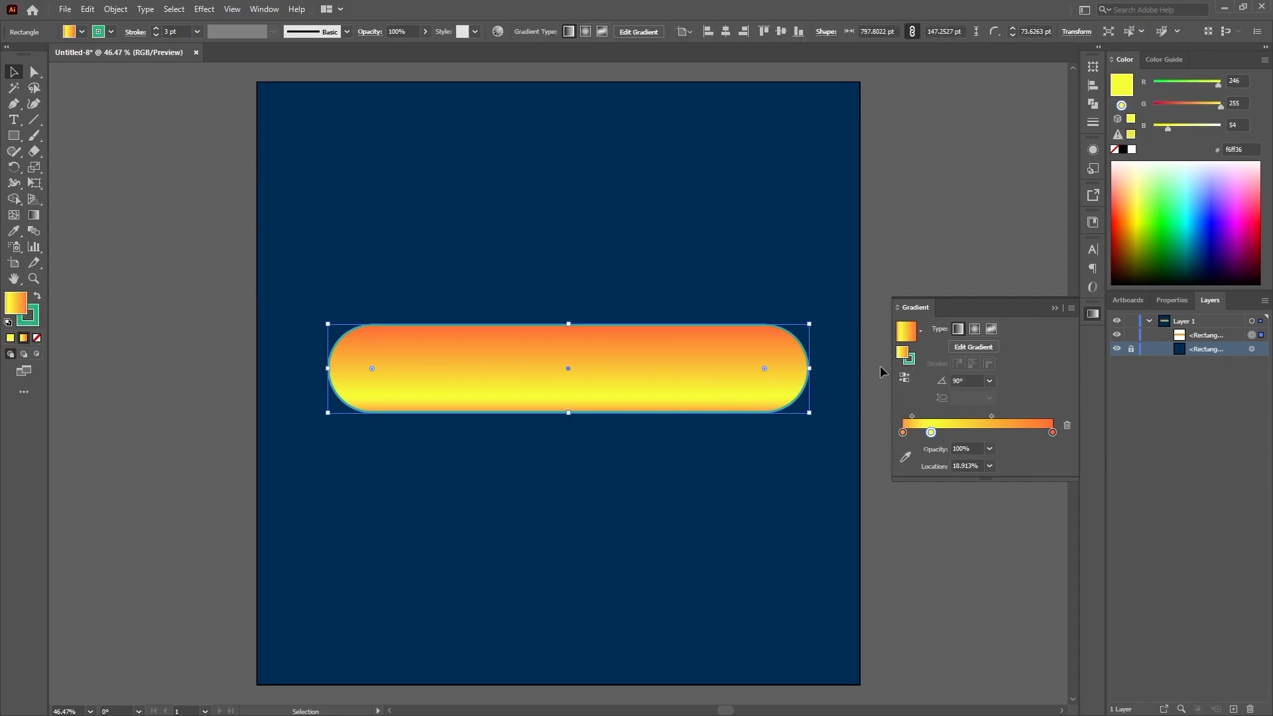
{"action": "left_click", "coordinate": [912, 362]}
{"action": "left_click", "coordinate": [901, 353]}
{"action": "left_click", "coordinate": [913, 367]}
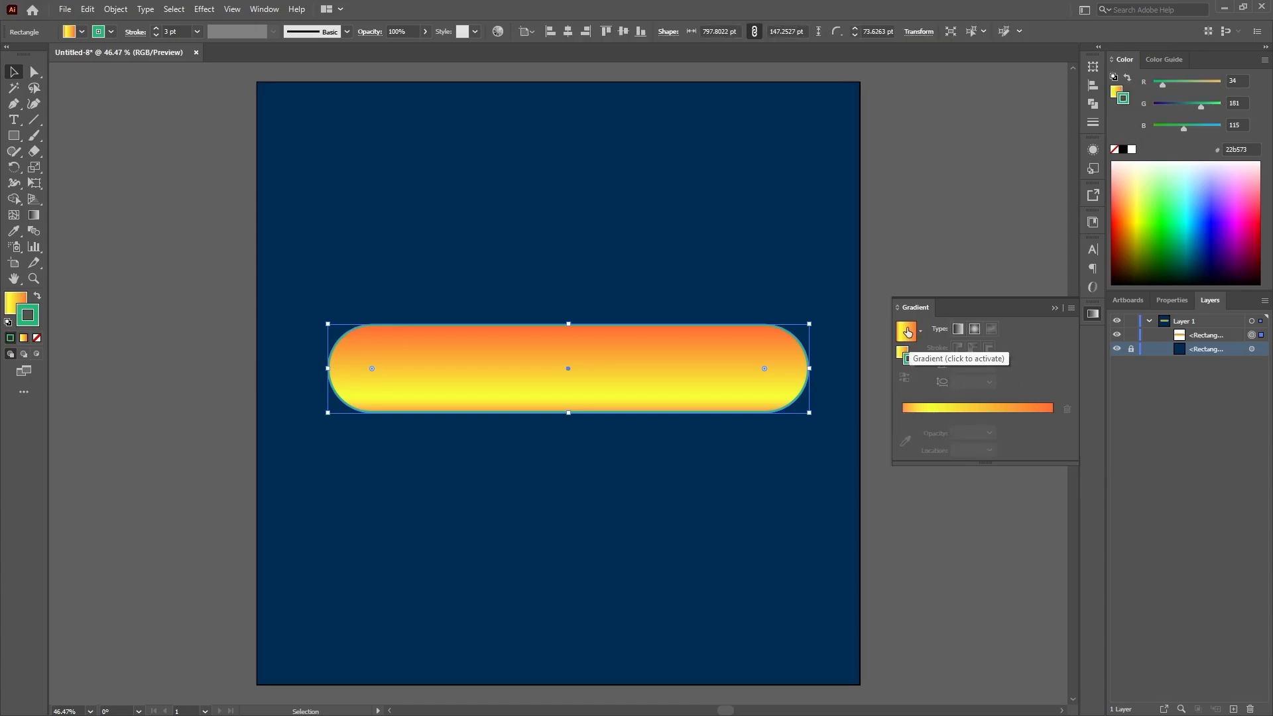
{"action": "left_click", "coordinate": [900, 335]}
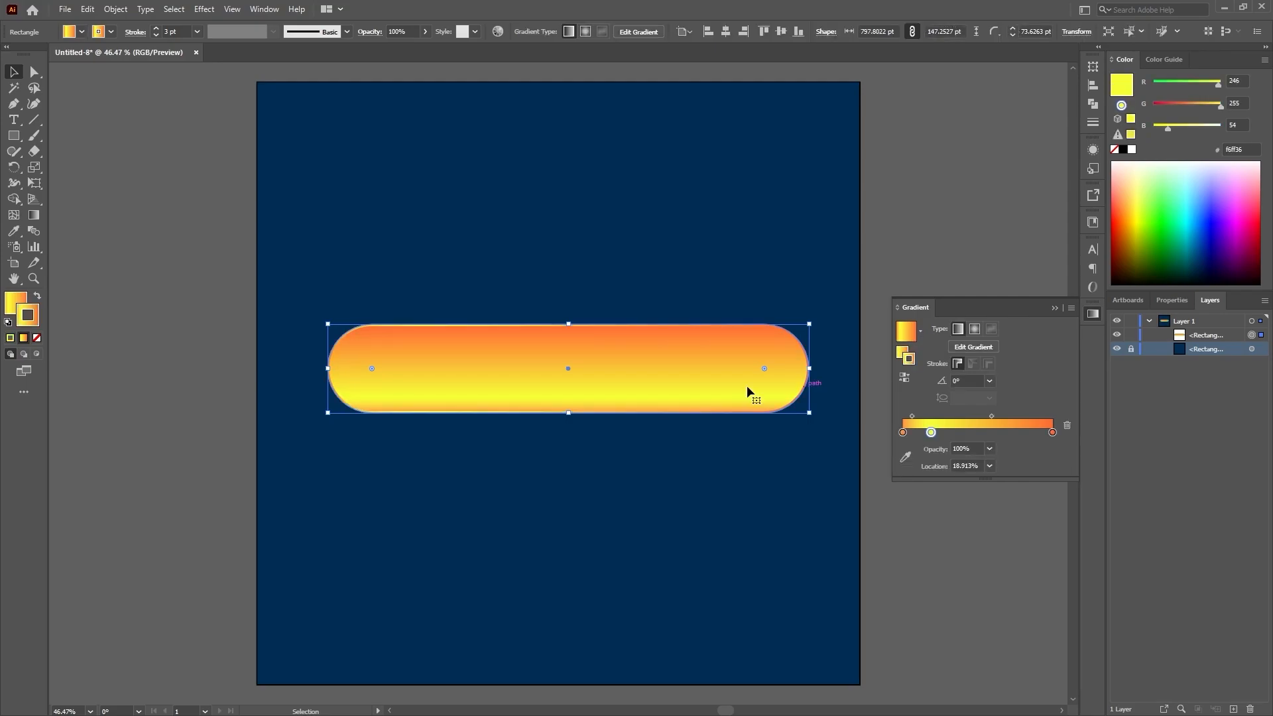
{"action": "left_click", "coordinate": [543, 500]}
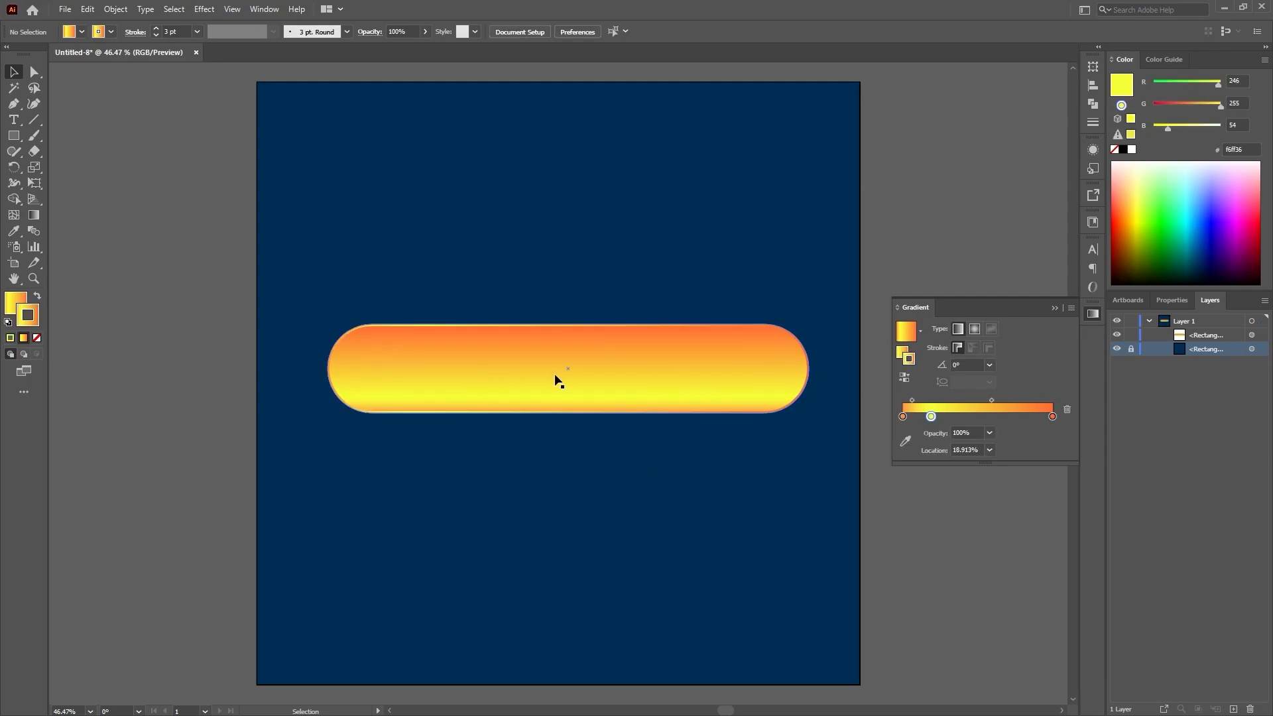
Step: Reverse the direction of the gradient on the rounded rectangle's stroke and deselect the shape
{"action": "left_click", "coordinate": [693, 392]}
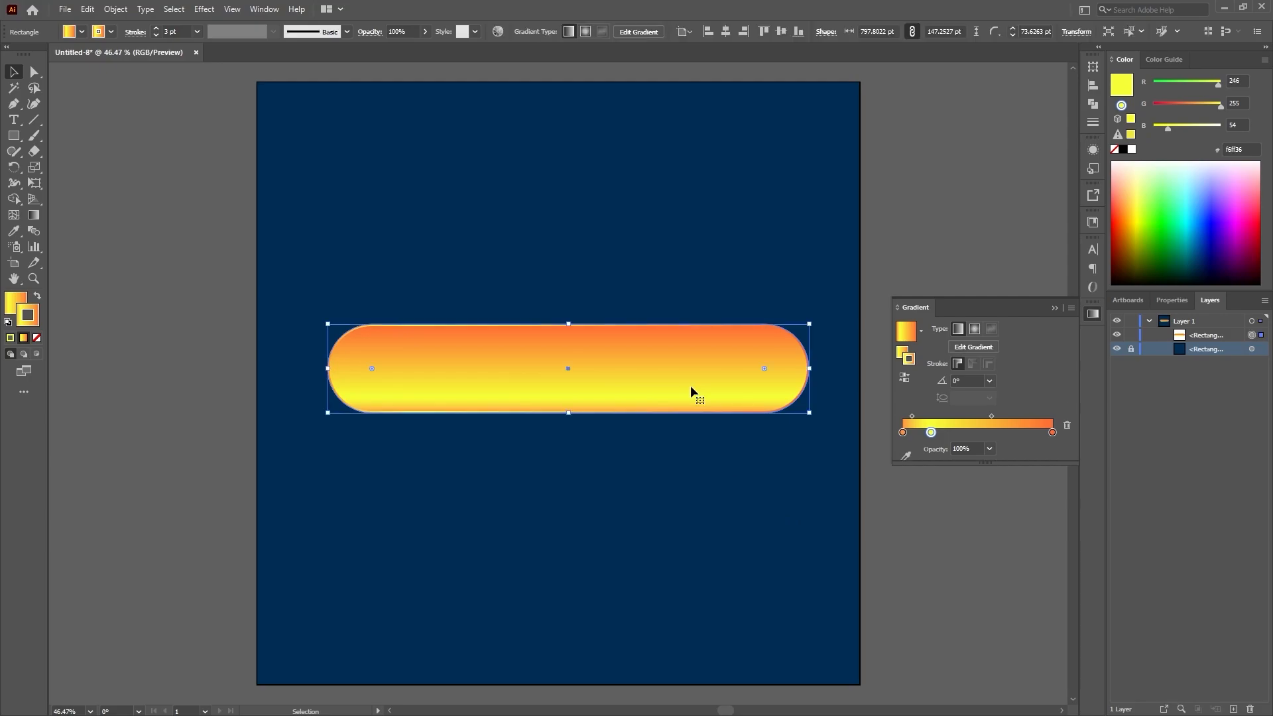
{"action": "left_click", "coordinate": [753, 482]}
{"action": "left_click", "coordinate": [682, 388]}
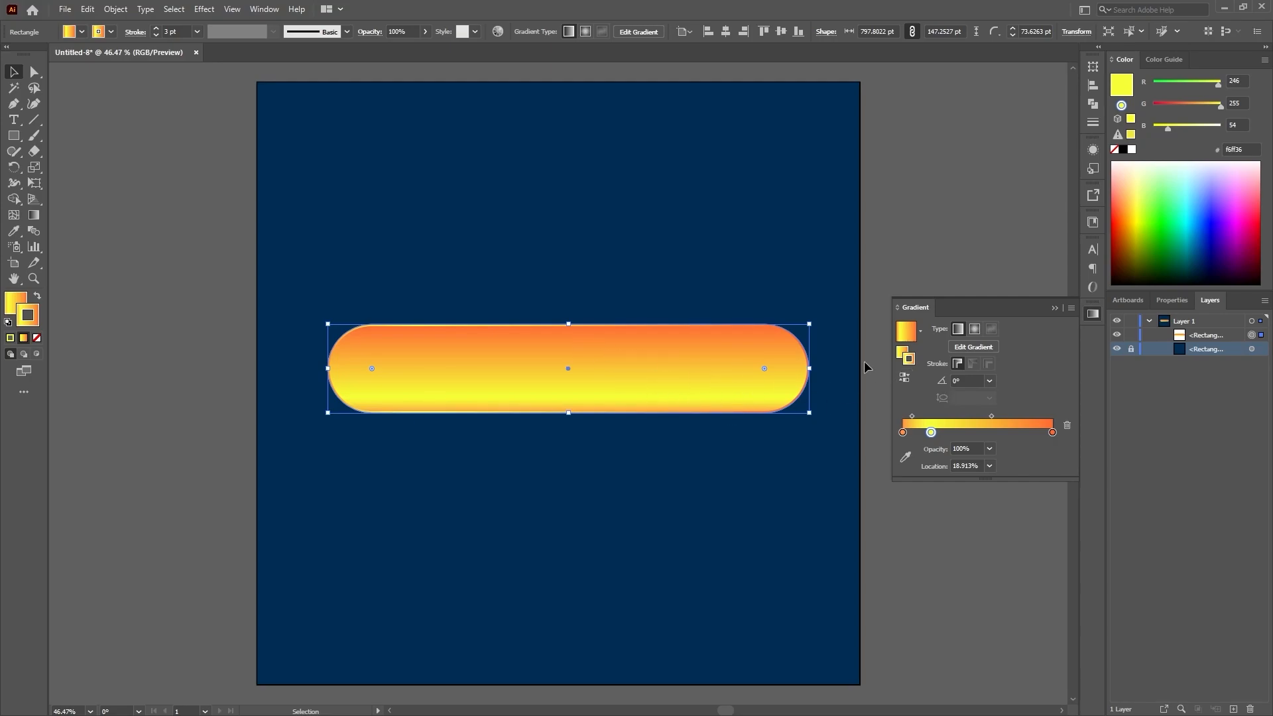
{"action": "left_click", "coordinate": [906, 379]}
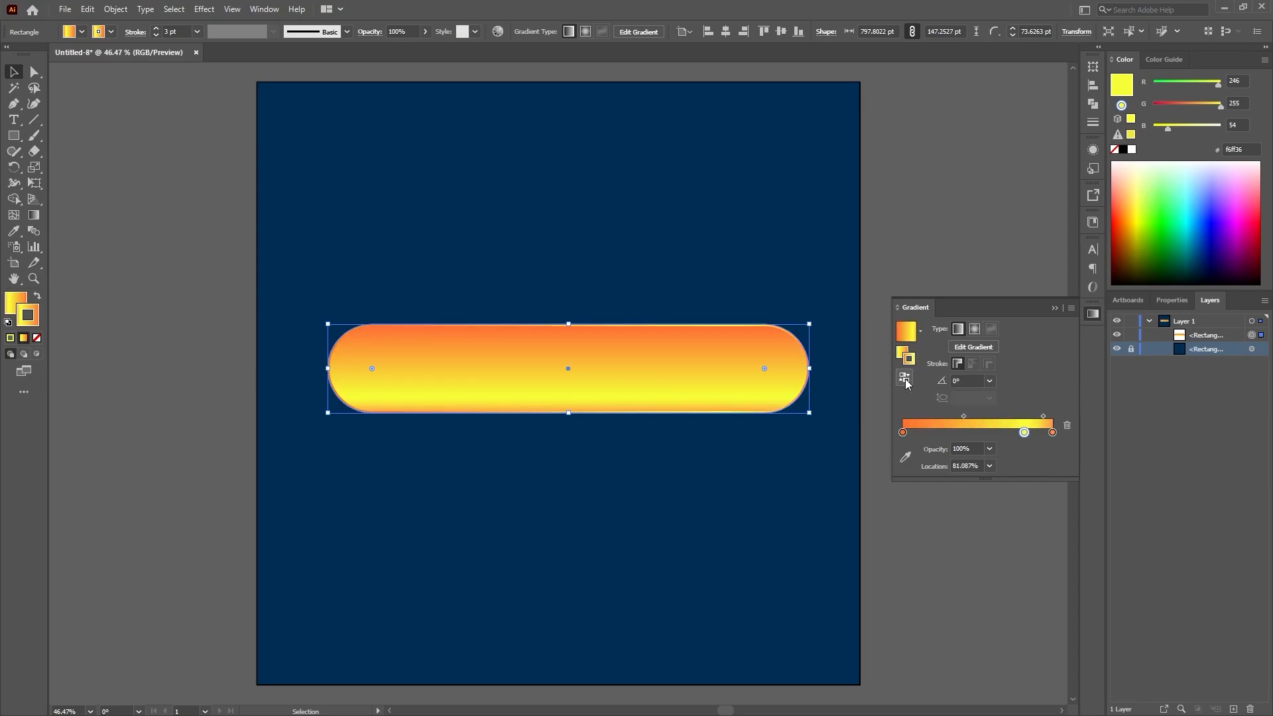
{"action": "left_click", "coordinate": [740, 472]}
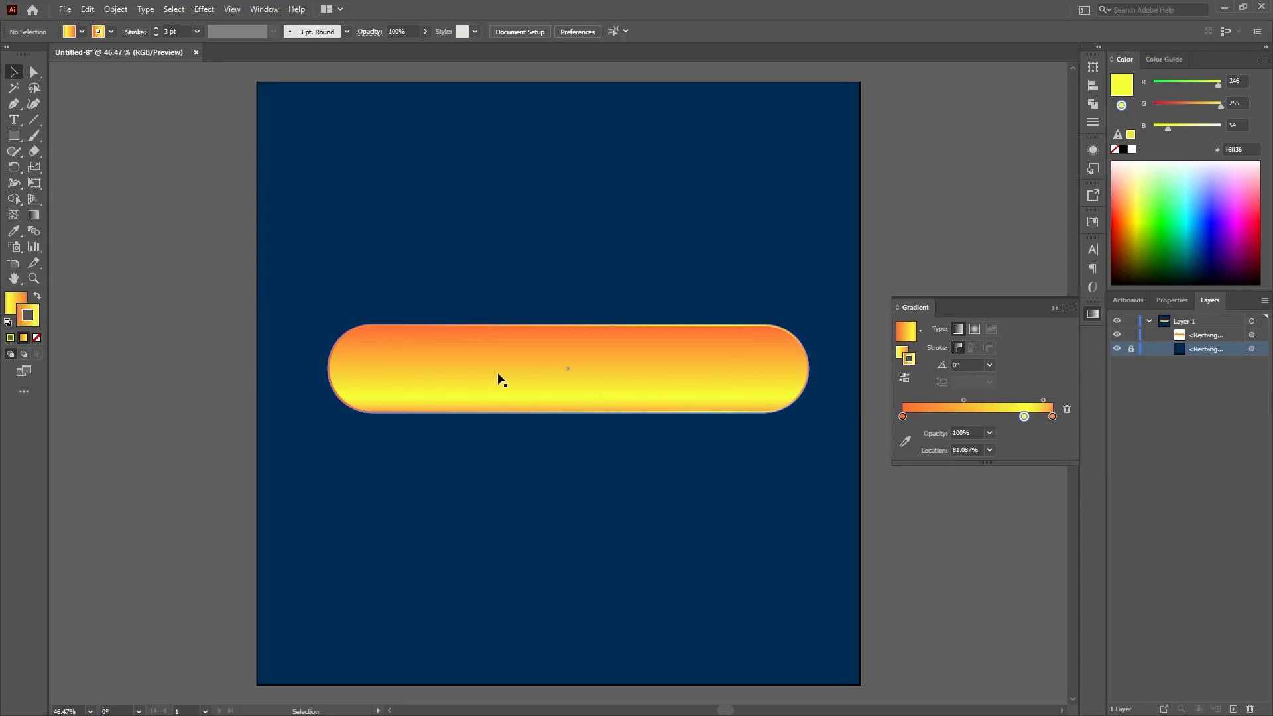
Step: Make the rounded rectangle's fill the active attribute for gradient editing and reselect the shape
{"action": "left_click", "coordinate": [903, 353]}
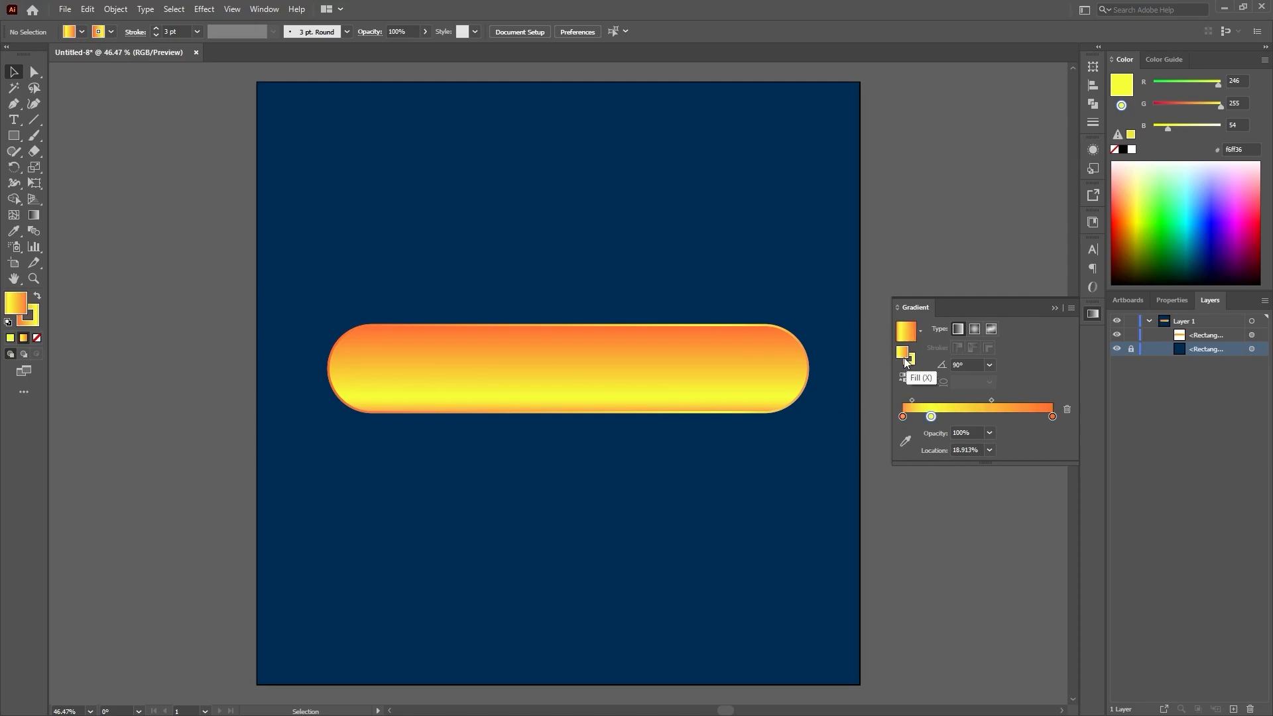
{"action": "left_click", "coordinate": [904, 377]}
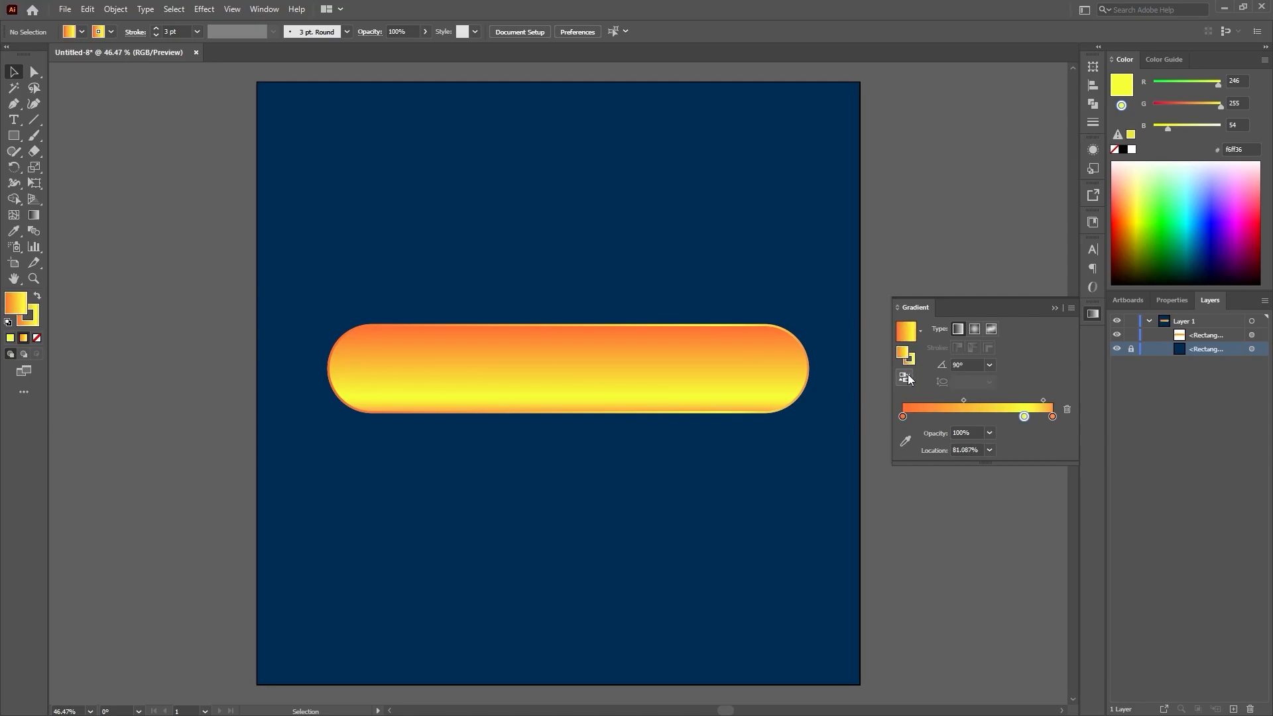
{"action": "left_click", "coordinate": [722, 373]}
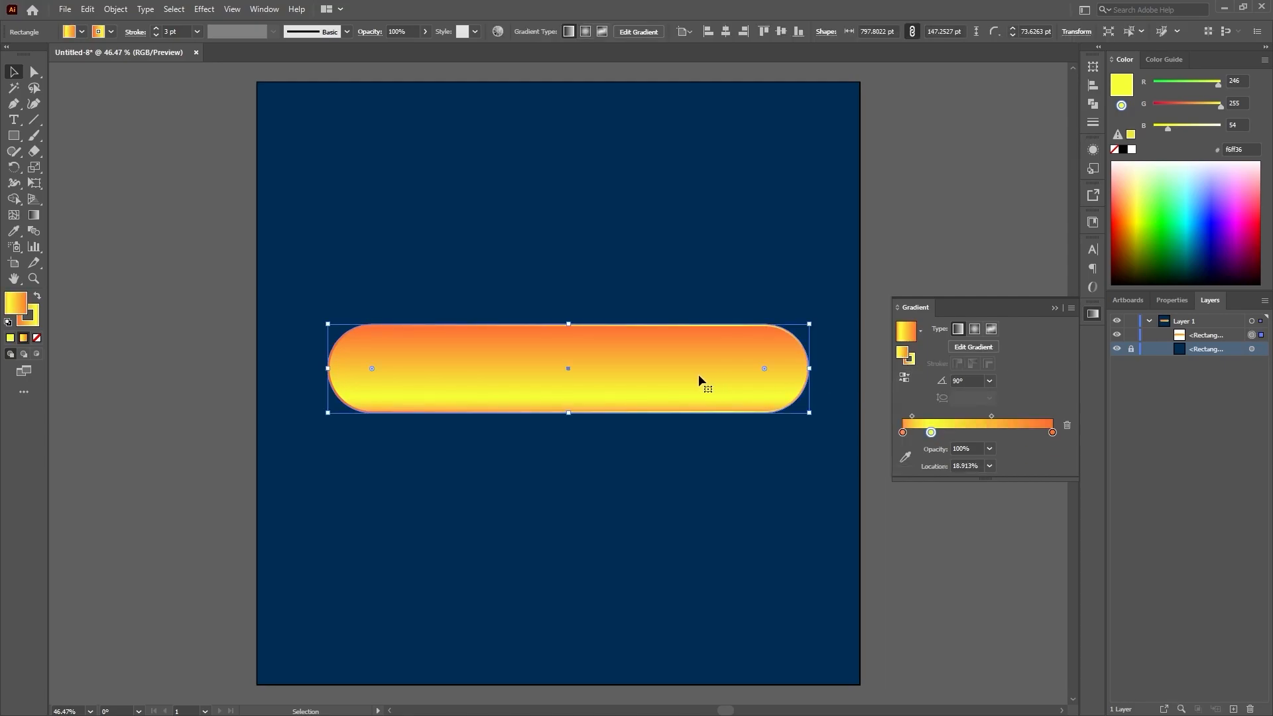
Step: Reverse the rectangle's fill gradient repeatedly, return it to its original direction, and deselect the shape
{"action": "left_click", "coordinate": [903, 379]}
{"action": "left_click", "coordinate": [904, 379]}
{"action": "left_click", "coordinate": [904, 381]}
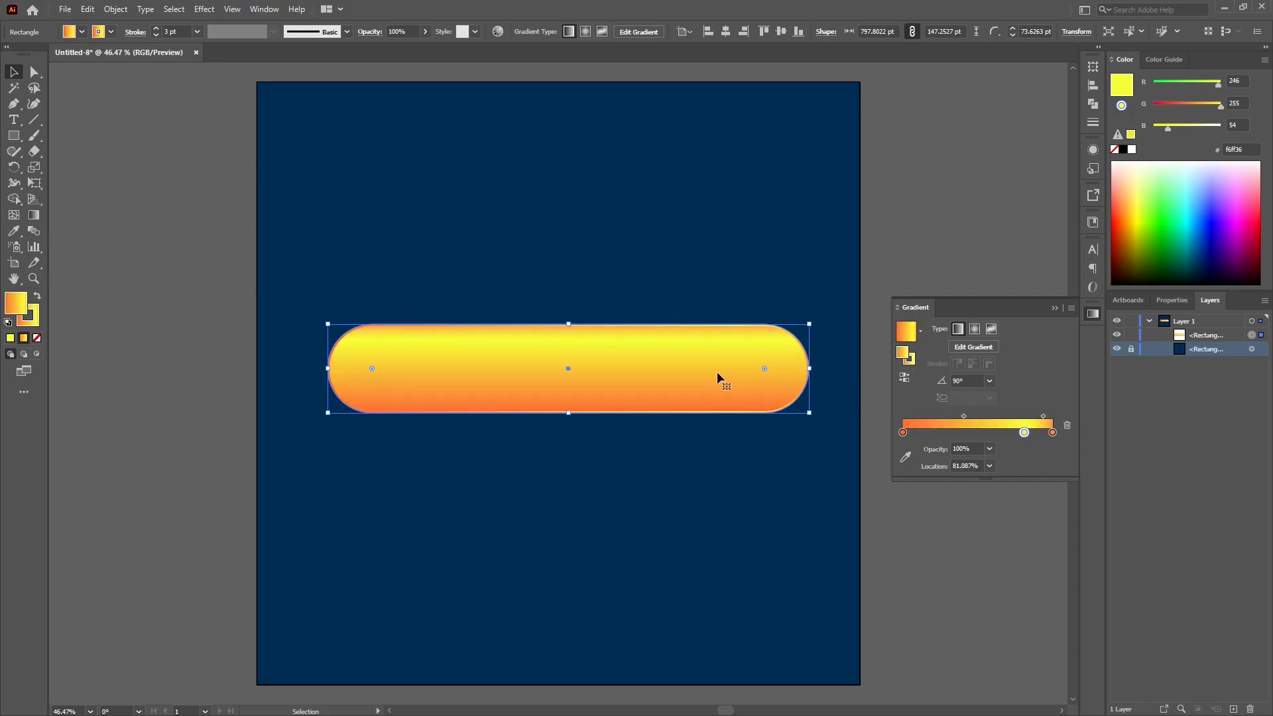
{"action": "left_click", "coordinate": [909, 380]}
{"action": "left_click", "coordinate": [908, 380]}
{"action": "left_click", "coordinate": [907, 380]}
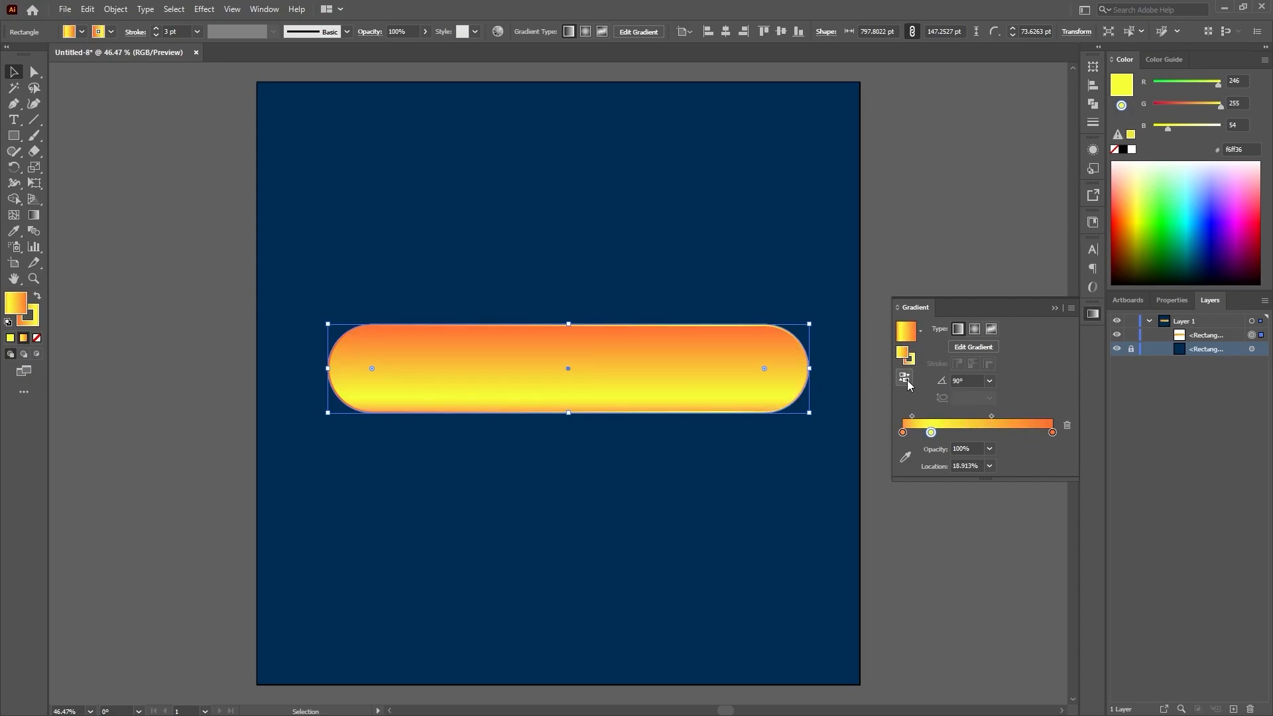
{"action": "left_click", "coordinate": [740, 494]}
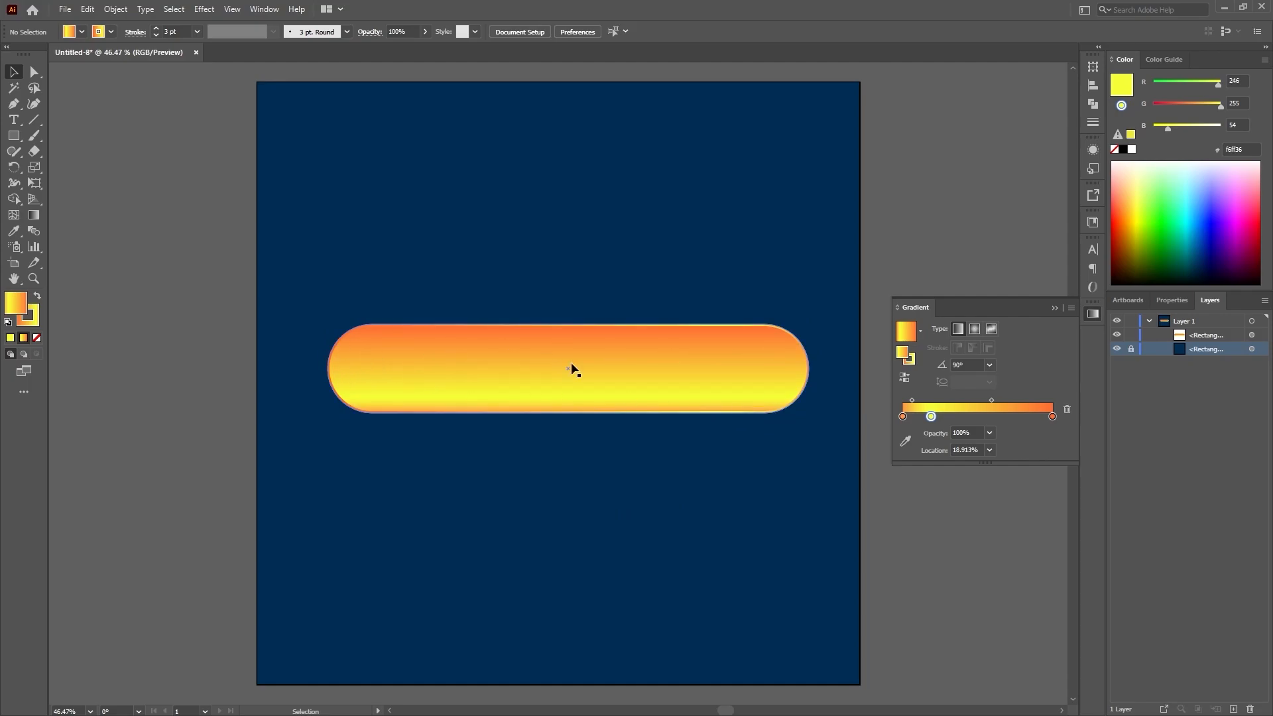
Step: Duplicate the rounded rectangle directly in front of itself and highlight the front copy's entry in the layer list
{"action": "left_click", "coordinate": [429, 382]}
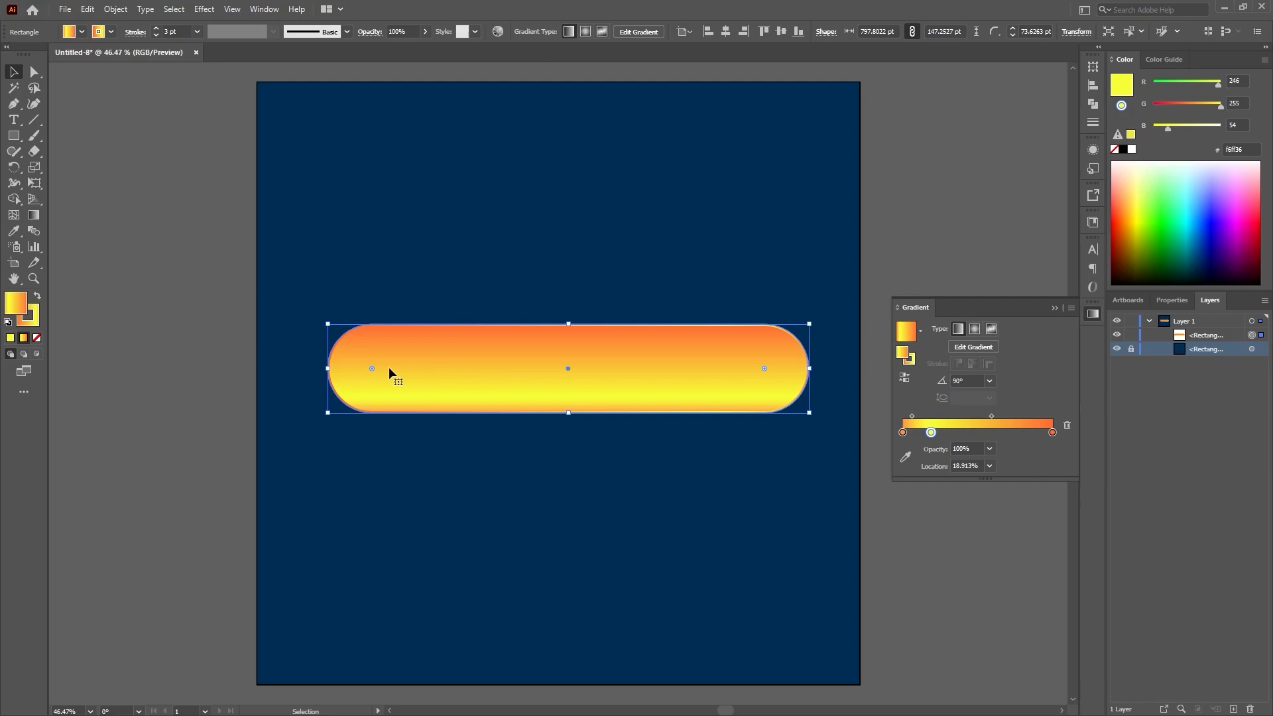
{"action": "key", "text": "a"}
{"action": "key", "text": "ctrl"}
{"action": "key", "text": "ctrl"}
{"action": "key", "text": "ctrl"}
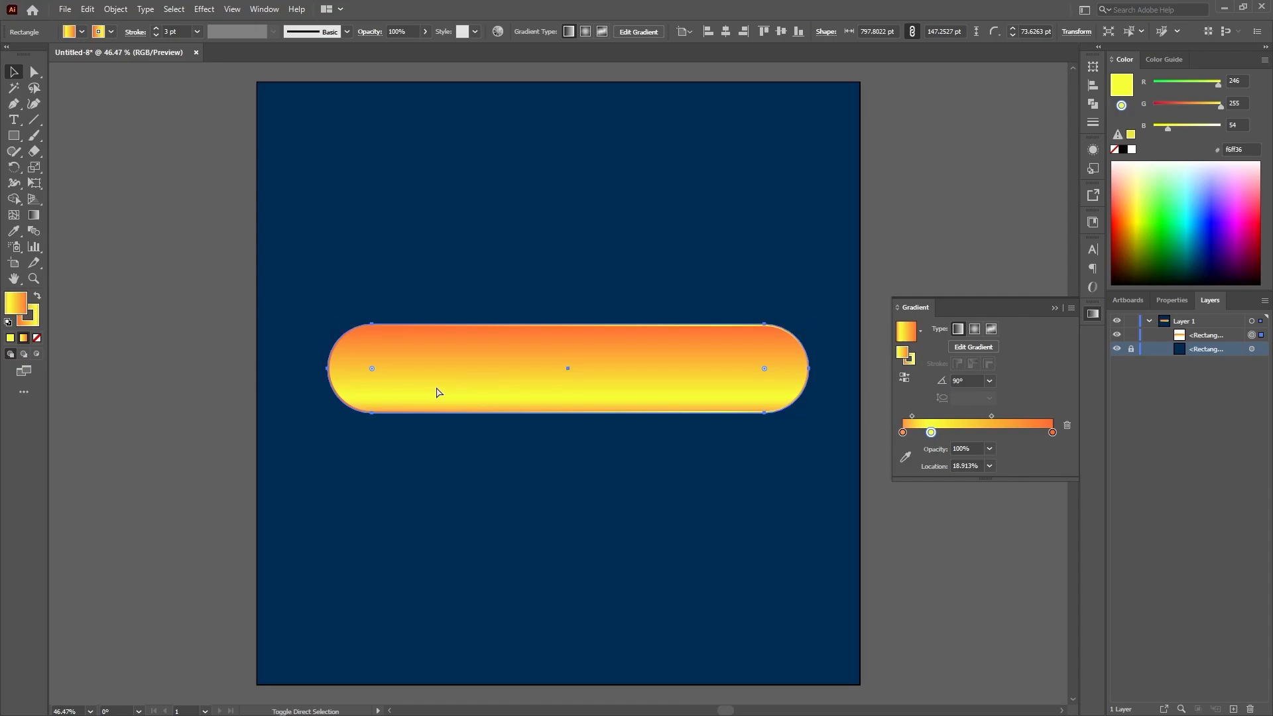
{"action": "key", "text": "ctrl+f"}
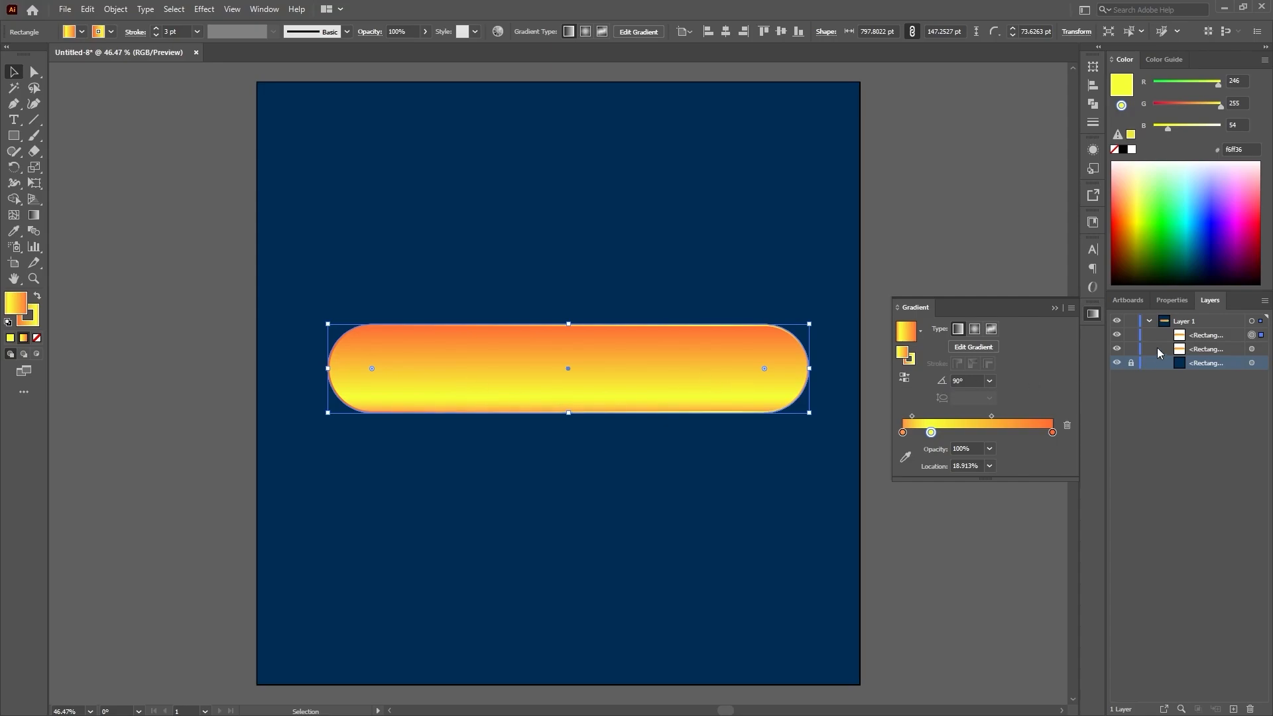
{"action": "left_click", "coordinate": [1214, 337]}
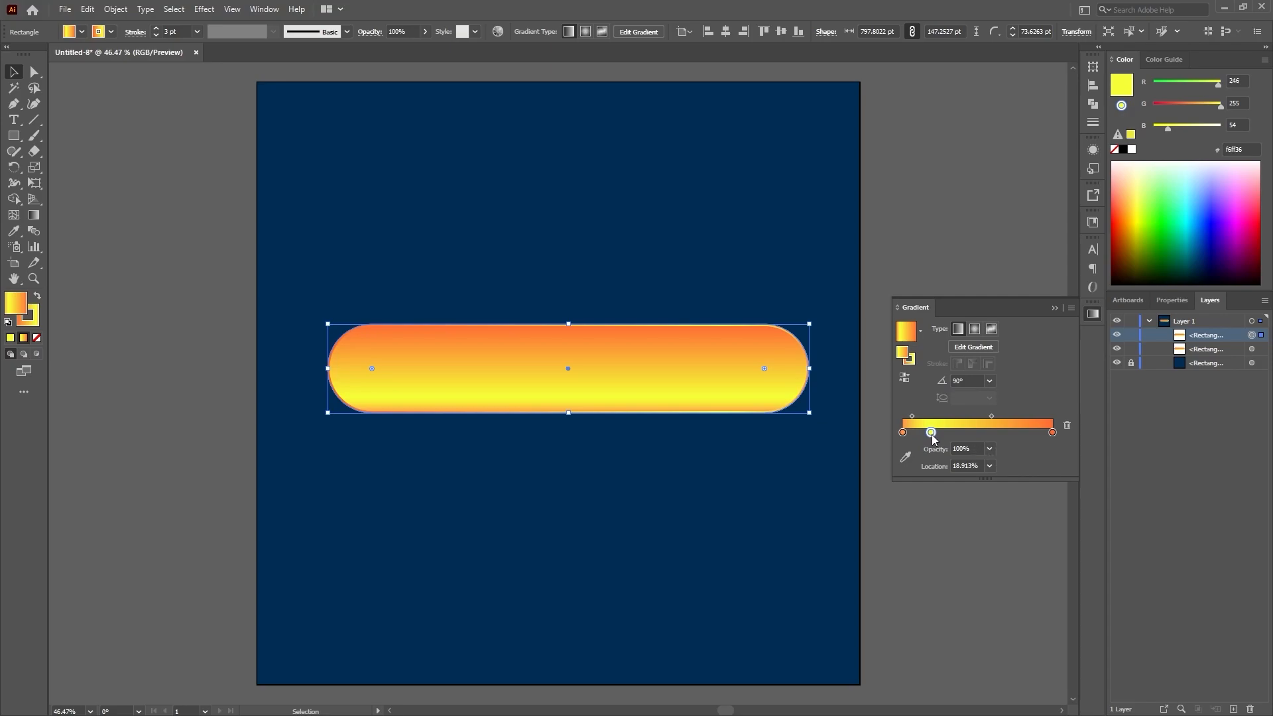
Step: Remove the orange starting stop from the front copy's fill gradient and move the yellow stop to the gradient's start
{"action": "left_click_drag", "start_coordinate": [932, 435], "coordinate": [870, 489]}
{"action": "left_click", "coordinate": [904, 433]}
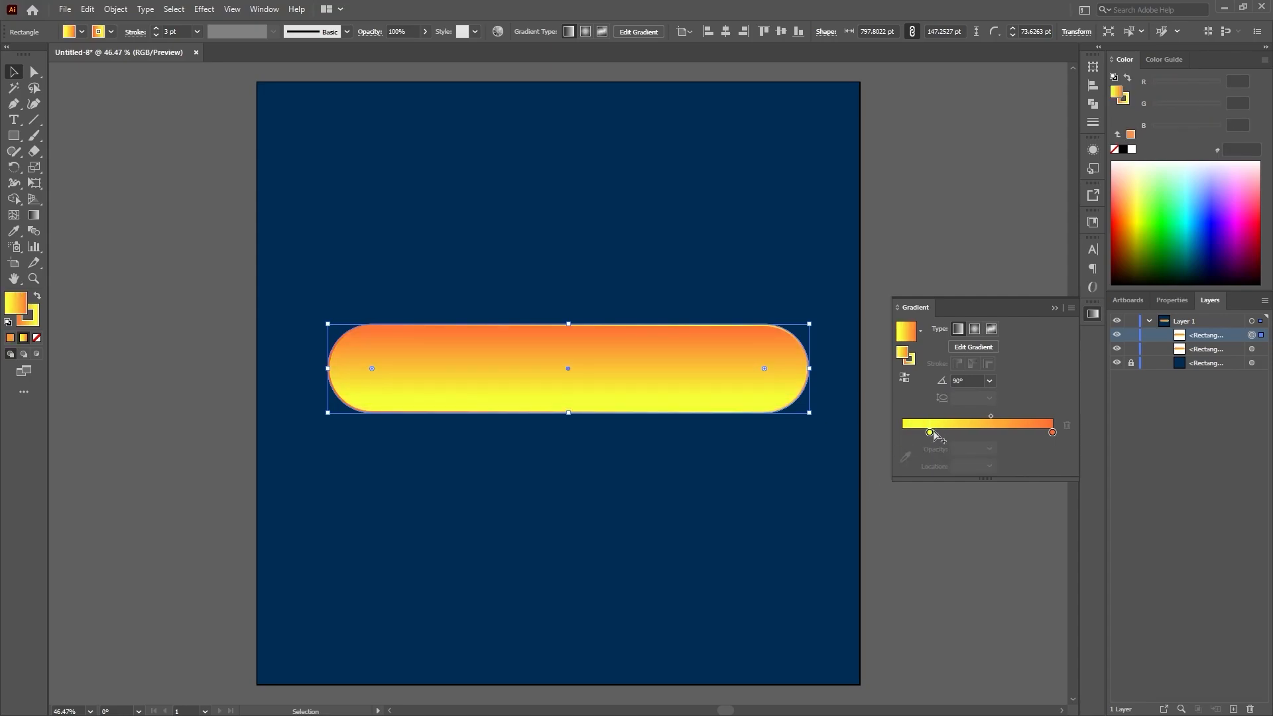
{"action": "left_click_drag", "start_coordinate": [930, 434], "coordinate": [864, 437]}
Step: Change the copy's orange end stop to white and set the yellow start stop's opacity to 0%
{"action": "left_click", "coordinate": [1052, 433]}
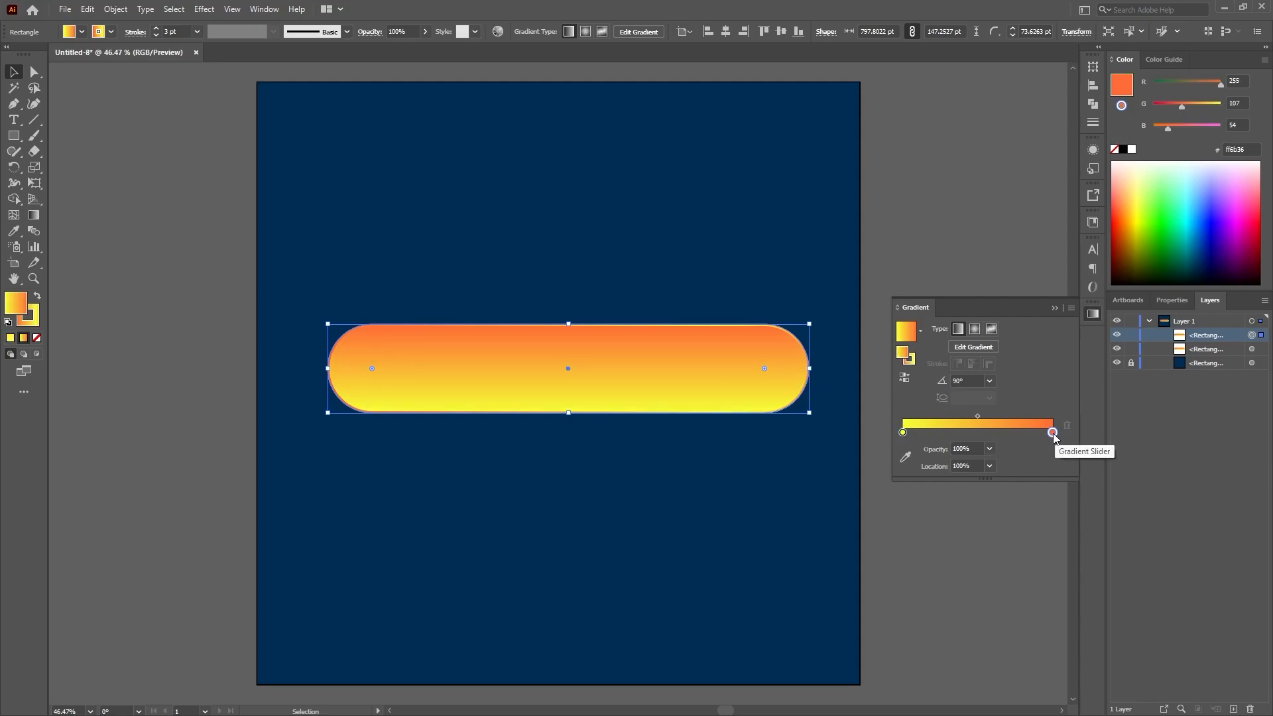
{"action": "left_click", "coordinate": [1132, 149]}
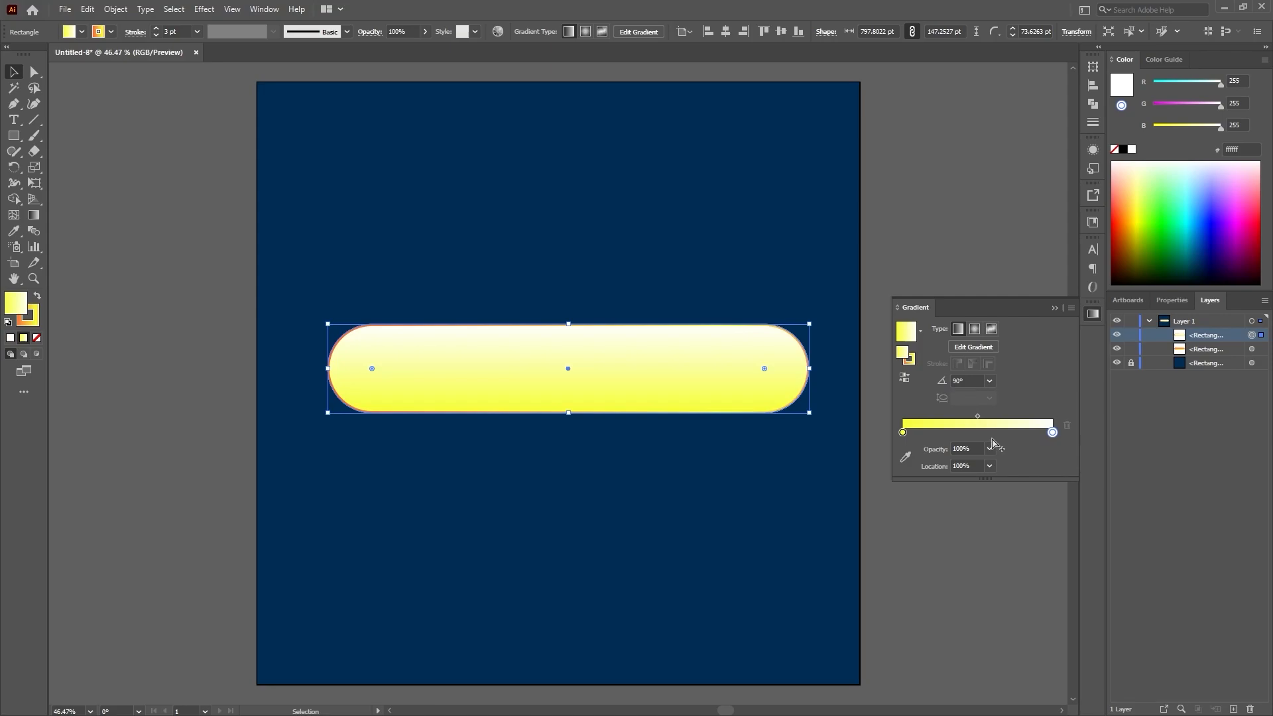
{"action": "left_click", "coordinate": [903, 433]}
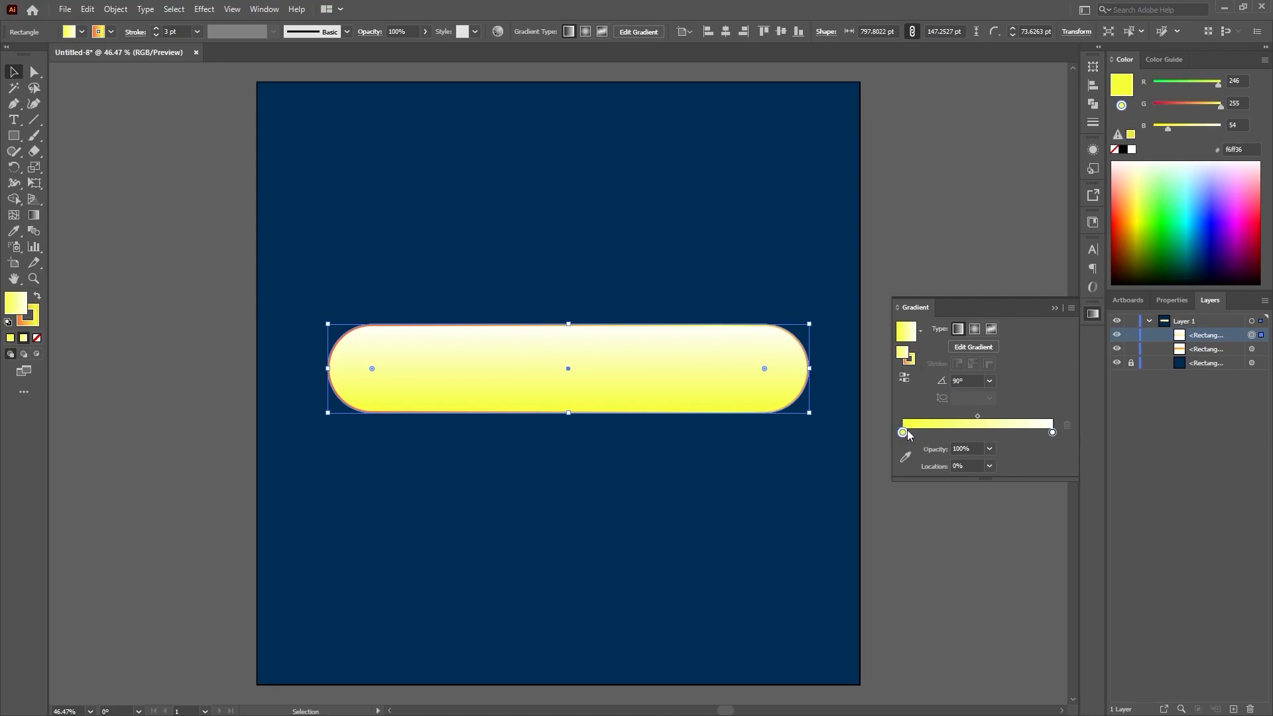
{"action": "left_click", "coordinate": [989, 449]}
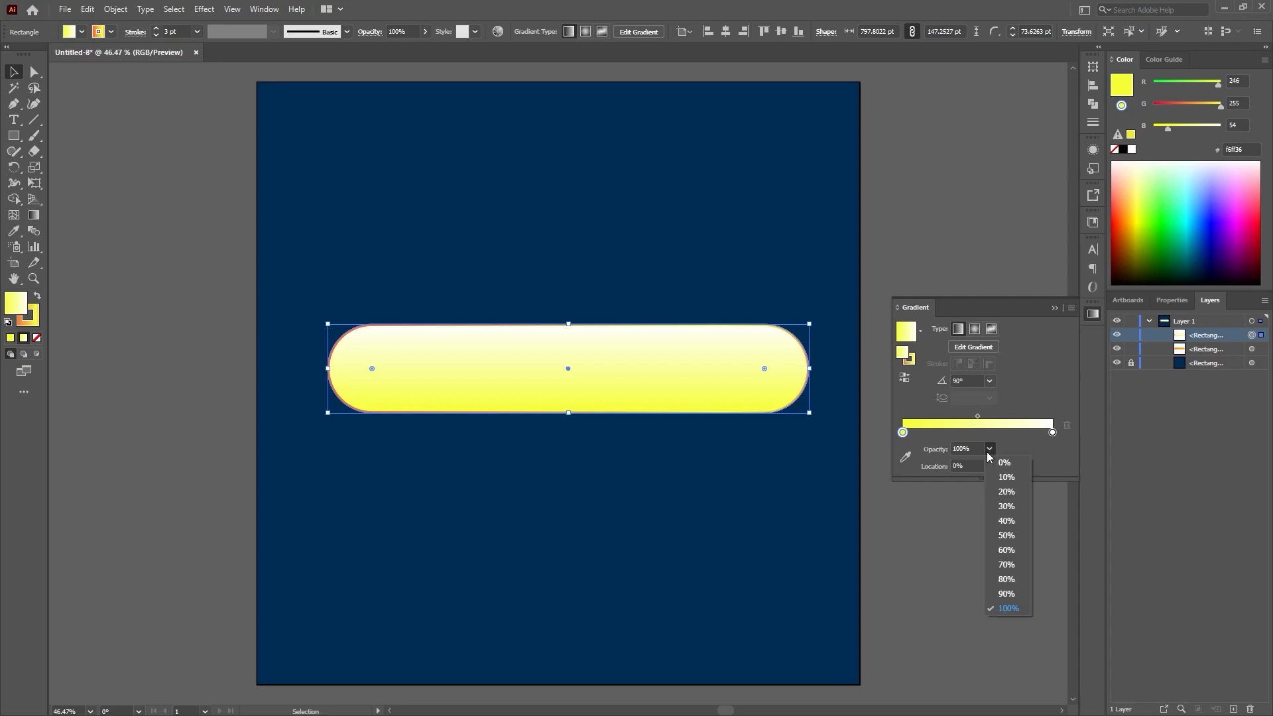
{"action": "left_click", "coordinate": [997, 463]}
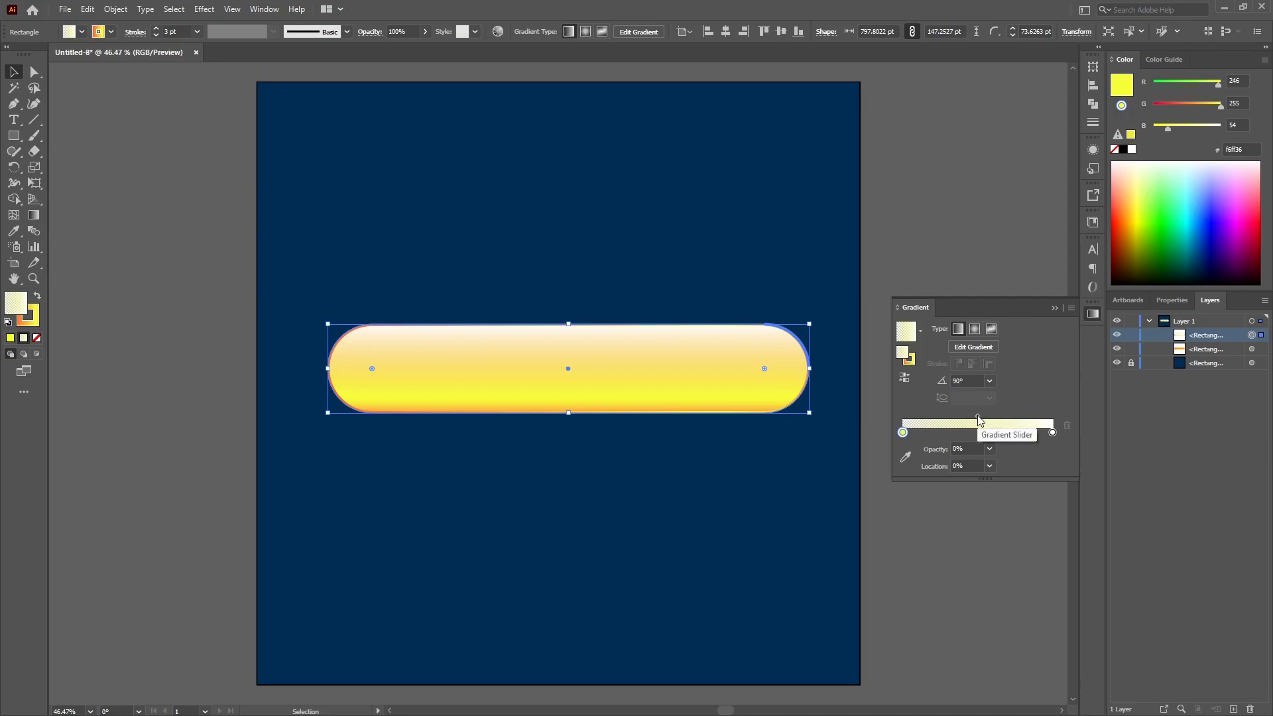
Step: Move the midpoint between the transparent yellow and white stops to about 84%, keeping the front copy selected
{"action": "left_click", "coordinate": [693, 464]}
{"action": "left_click", "coordinate": [672, 373]}
{"action": "left_click", "coordinate": [978, 417]}
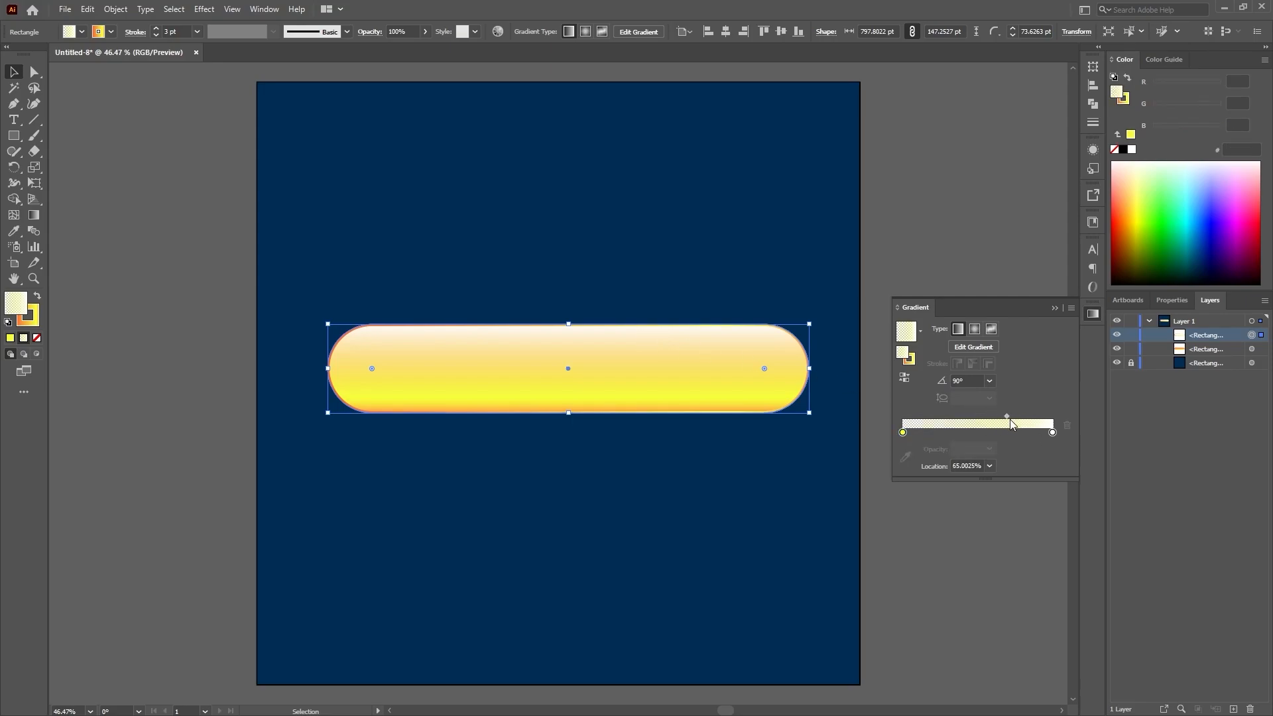
{"action": "left_click_drag", "start_coordinate": [1011, 420], "coordinate": [1029, 416]}
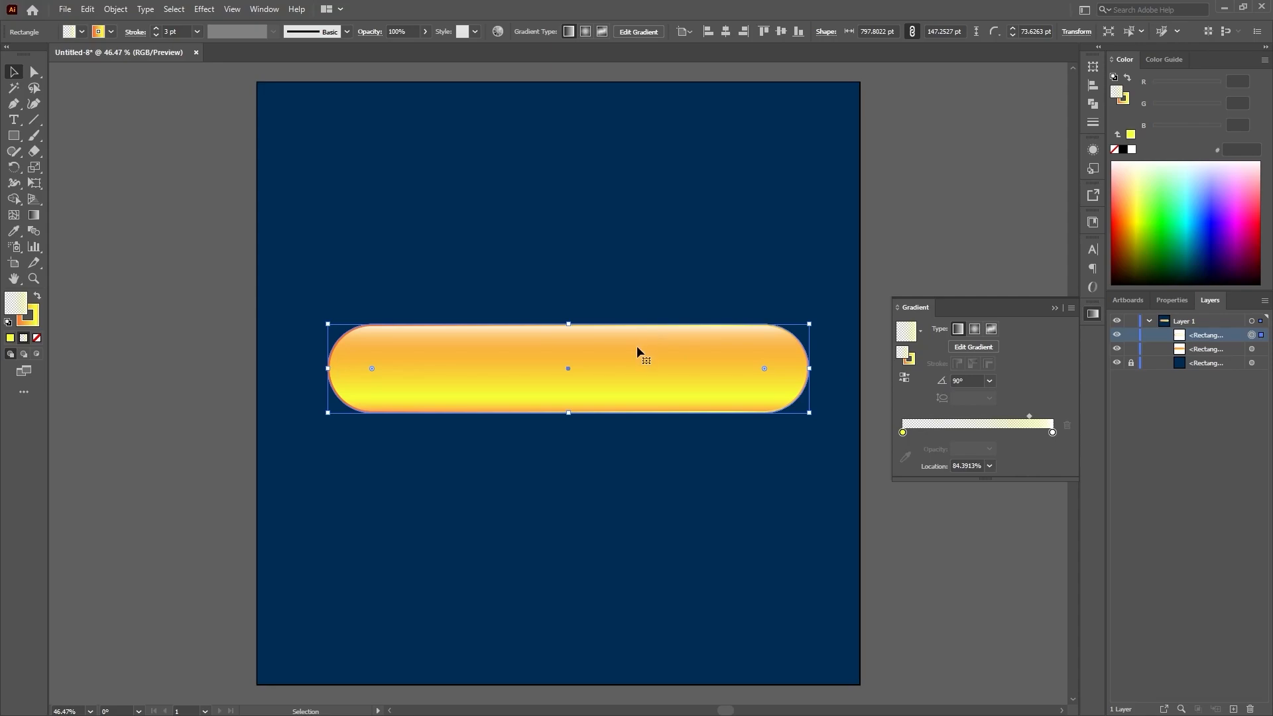
{"action": "left_click", "coordinate": [672, 482]}
{"action": "left_click", "coordinate": [641, 389]}
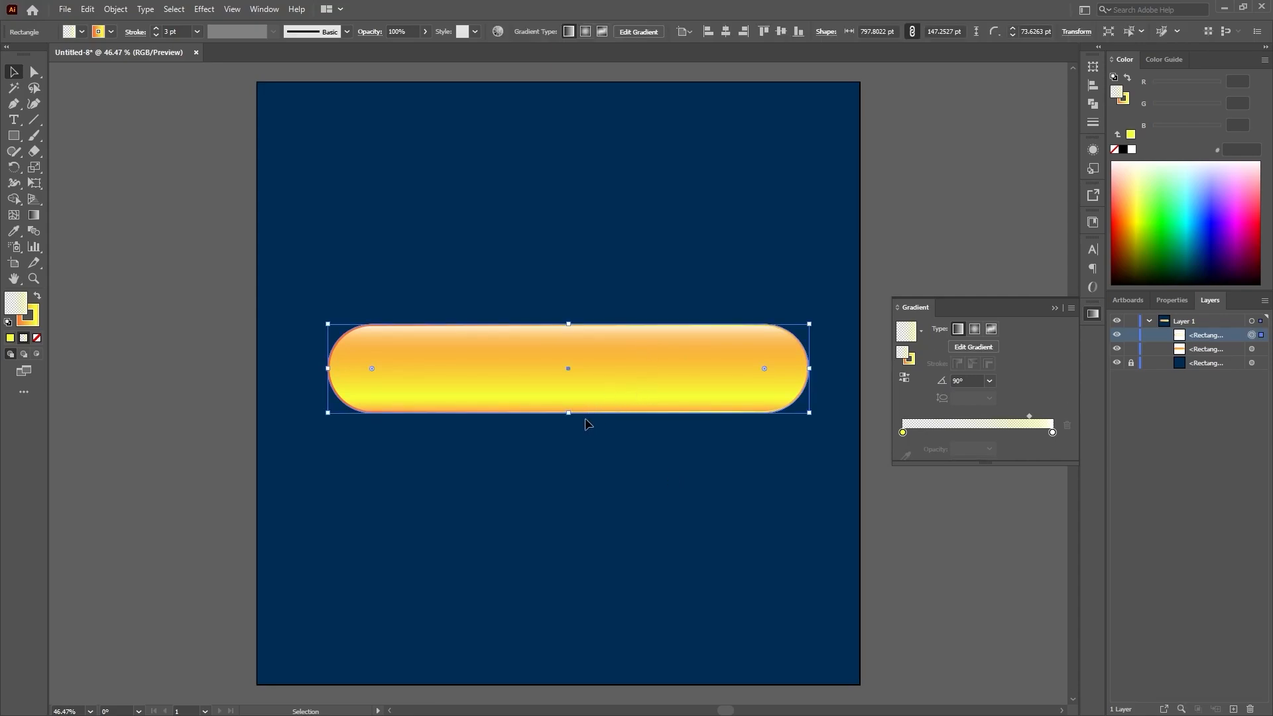
Step: Remove the gradient stroke from the front copy
{"action": "left_click_drag", "start_coordinate": [569, 413], "coordinate": [572, 416]}
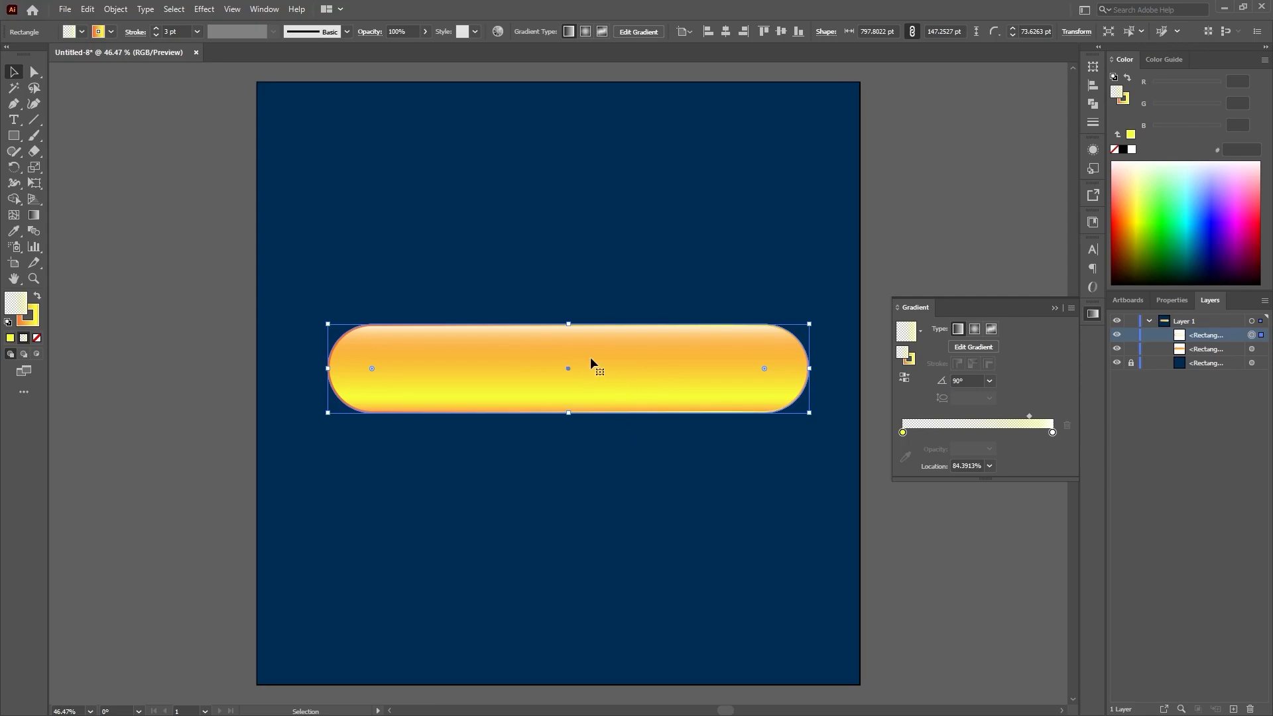
{"action": "left_click", "coordinate": [31, 330]}
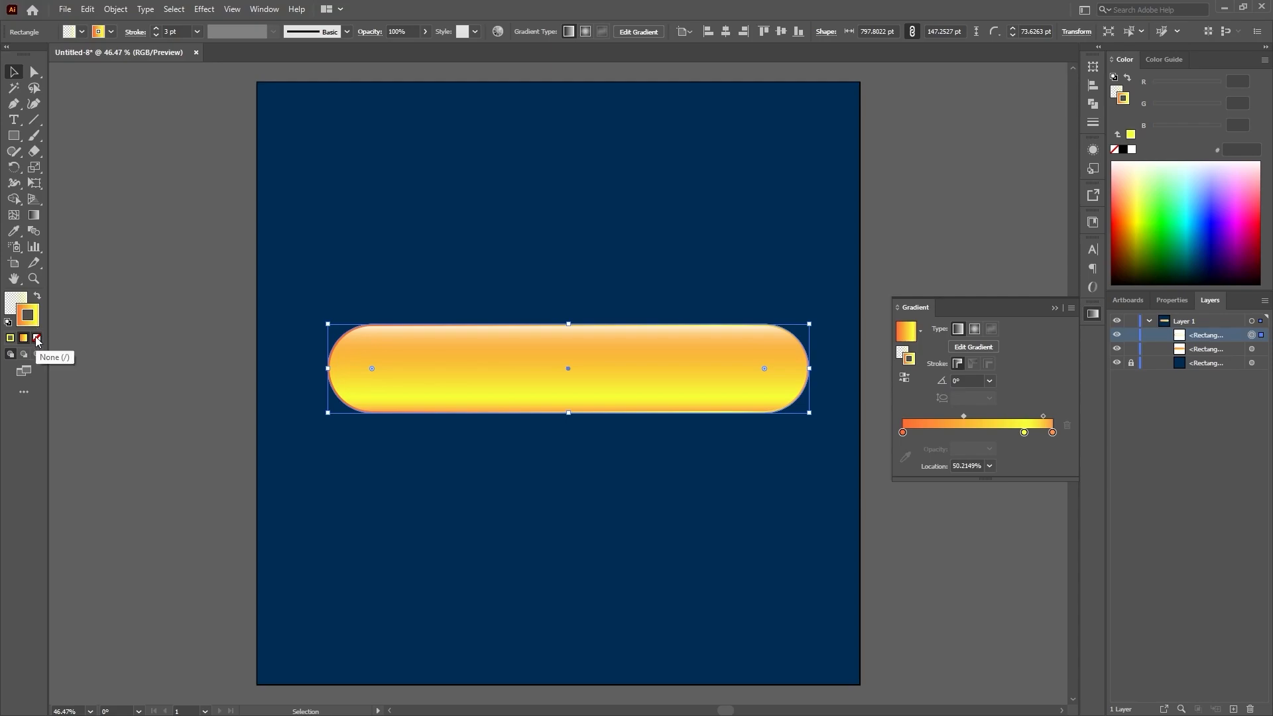
{"action": "left_click", "coordinate": [36, 338]}
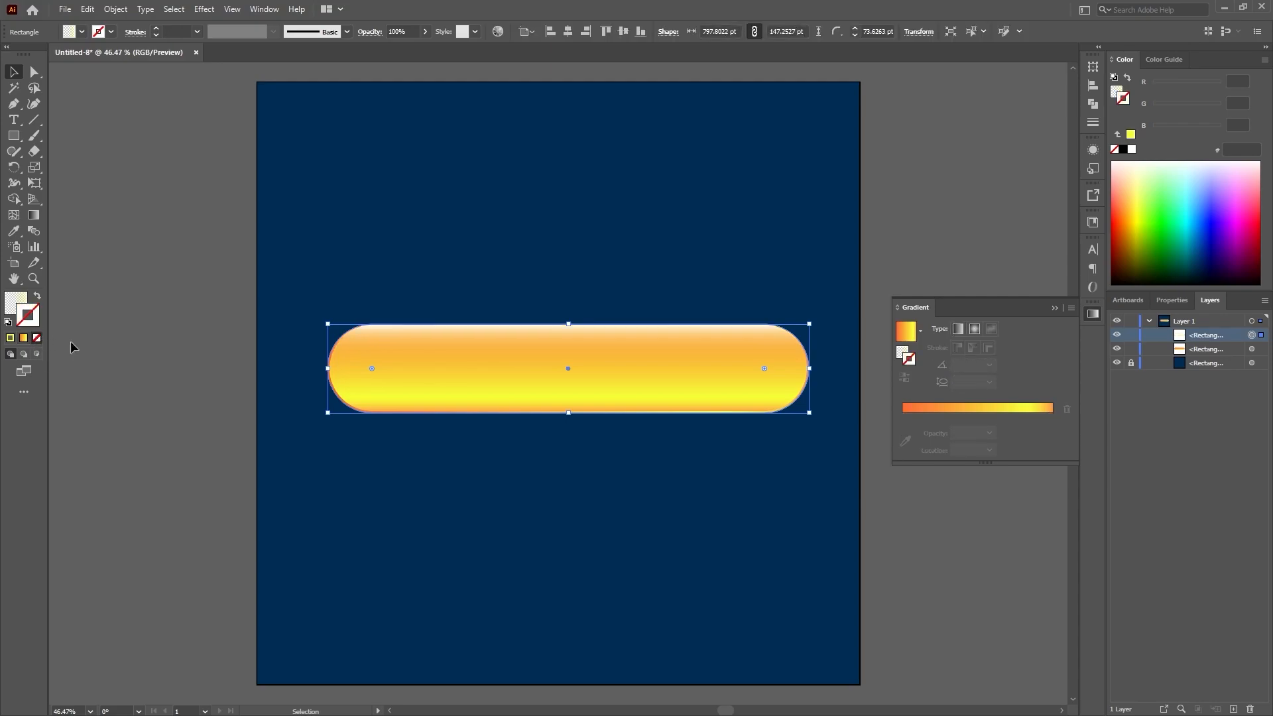
Step: Move the highlight copy below the original rectangle to view it alone, and undo the move
{"action": "key", "text": "ctrl+h"}
{"action": "left_click_drag", "start_coordinate": [638, 379], "coordinate": [626, 527]}
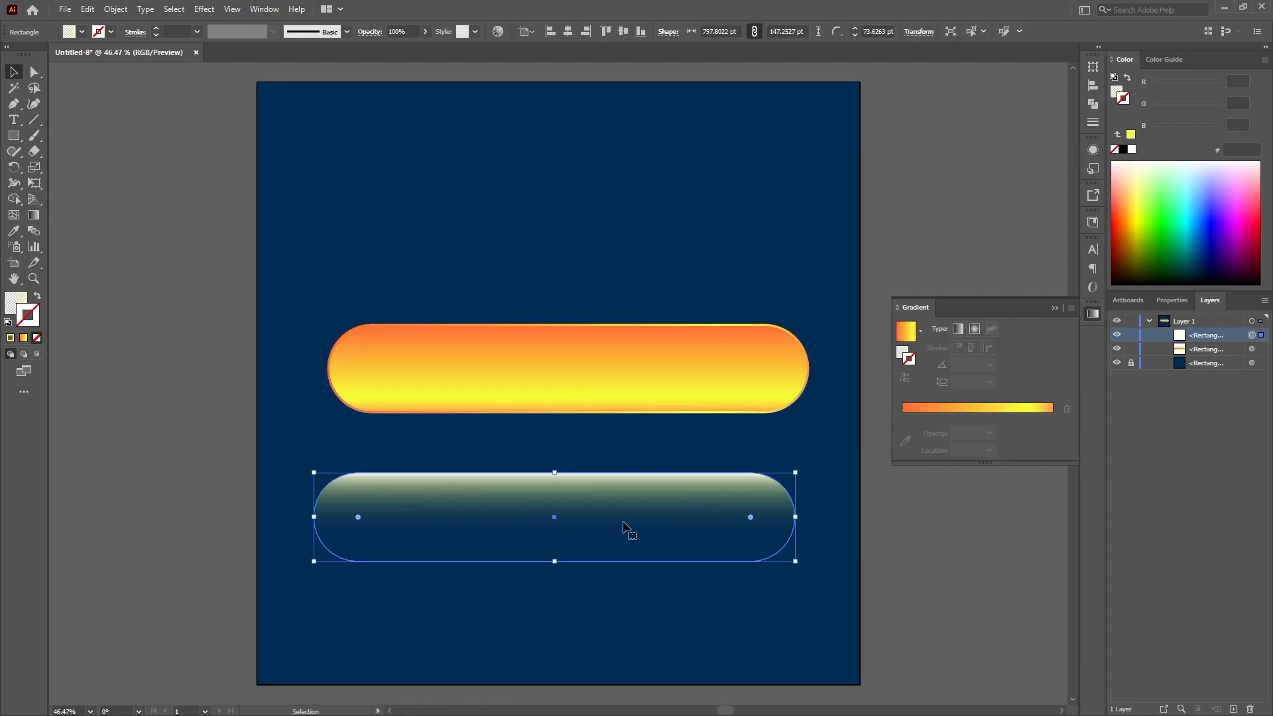
{"action": "key", "text": "ctrl+z"}
{"action": "left_click", "coordinate": [645, 363]}
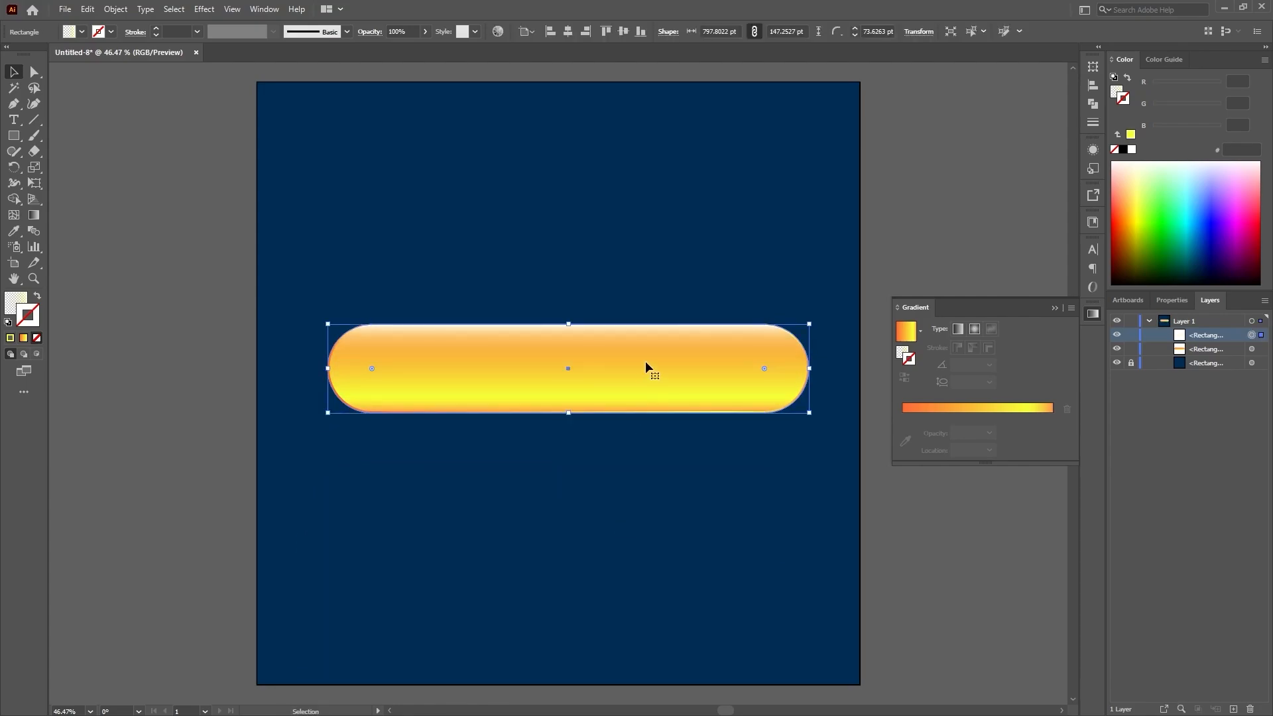
Step: Move the midpoint of the copy's fill gradient to 87% and shift its white end stop inward to about 83%
{"action": "left_click", "coordinate": [902, 356]}
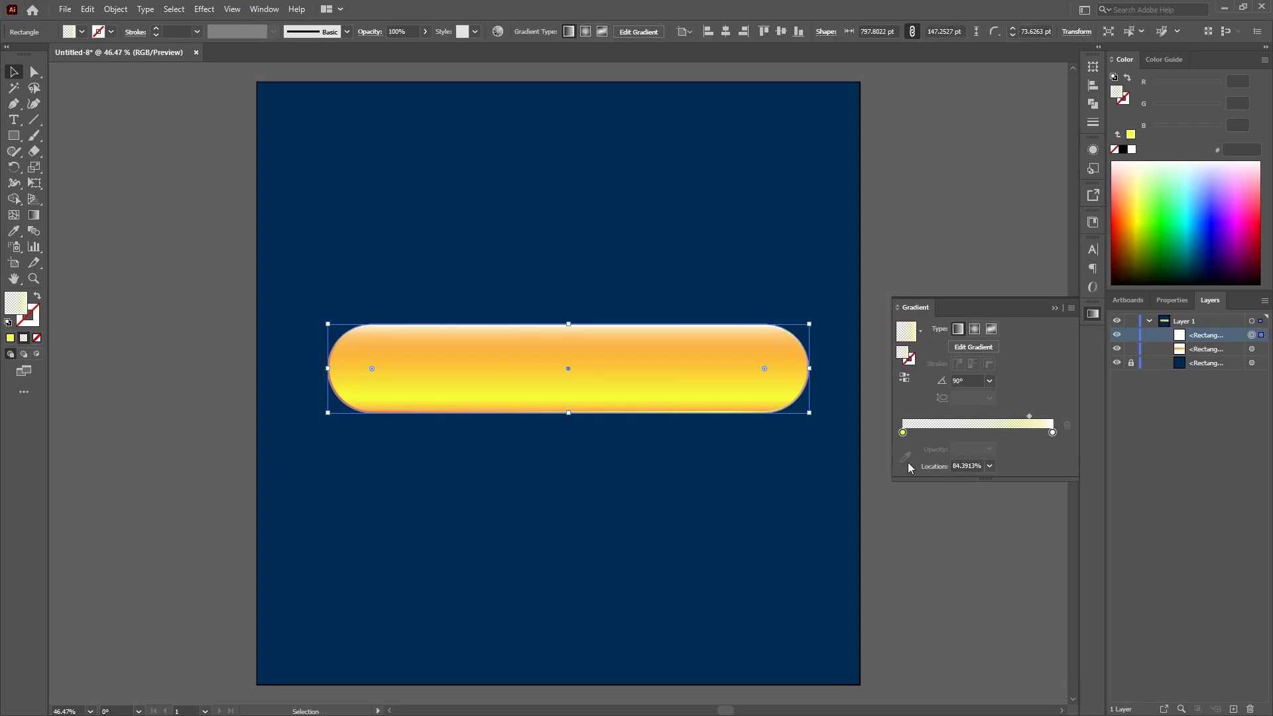
{"action": "key", "text": "ctrl+equal"}
{"action": "key", "text": "ctrl+equal"}
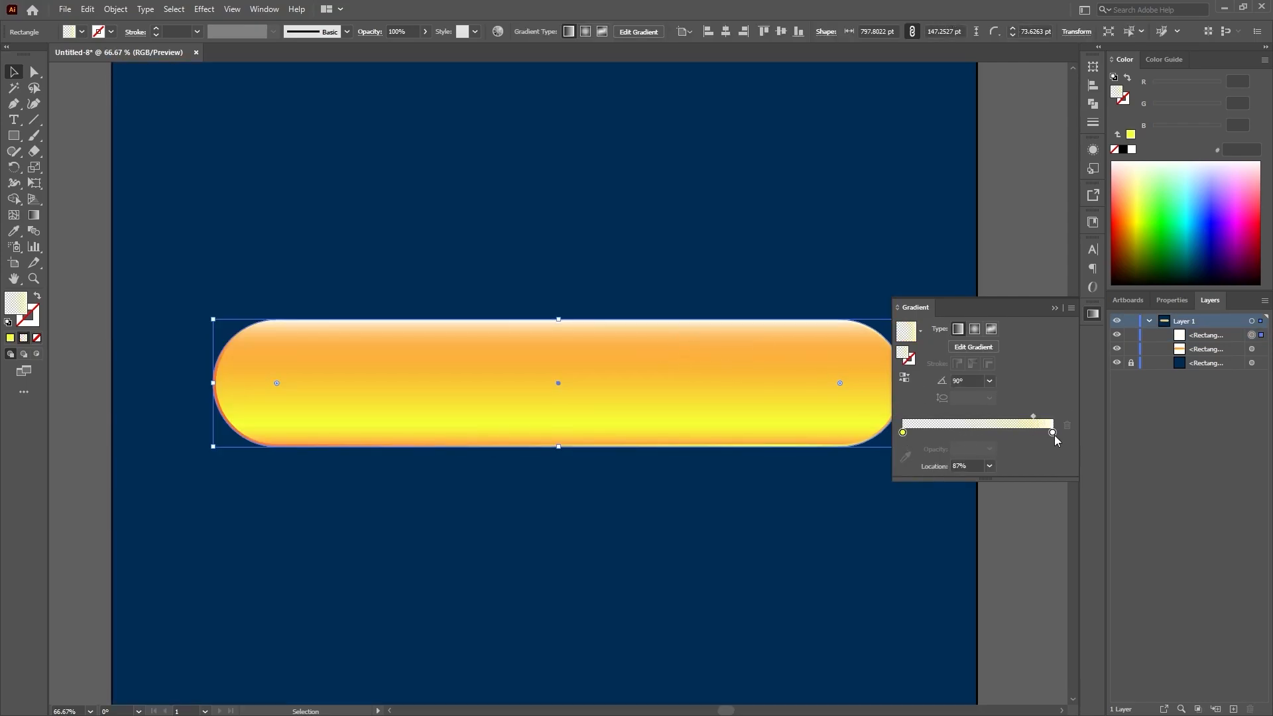
{"action": "left_click_drag", "start_coordinate": [1053, 433], "coordinate": [1028, 434]}
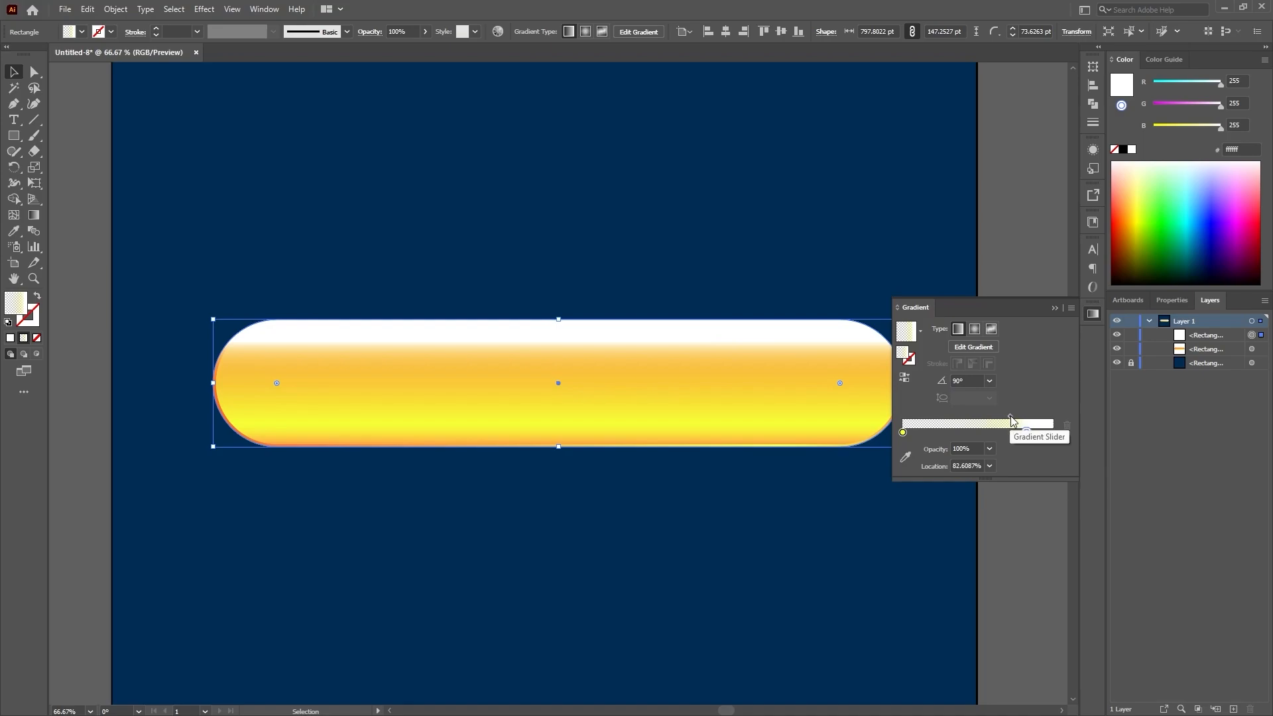
{"action": "mouse_move", "coordinate": [1010, 417]}
{"action": "left_mouse_down"}
{"action": "mouse_move", "coordinate": [970, 420]}
{"action": "mouse_move", "coordinate": [1016, 431]}
{"action": "left_mouse_up"}
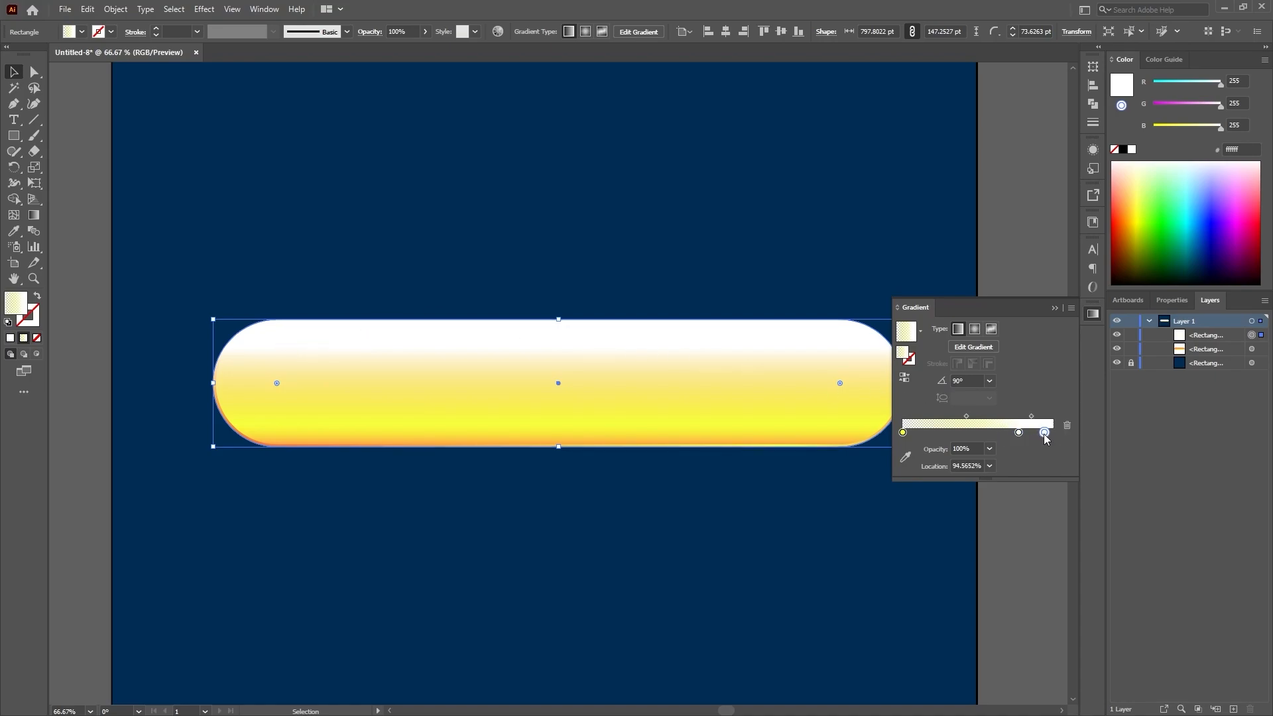
Step: Add a second white stop to the copy's gradient at location 100% and set its opacity to 0%
{"action": "left_click", "coordinate": [1051, 444]}
{"action": "left_click", "coordinate": [1047, 433]}
{"action": "left_click_drag", "start_coordinate": [1048, 432], "coordinate": [1048, 479]}
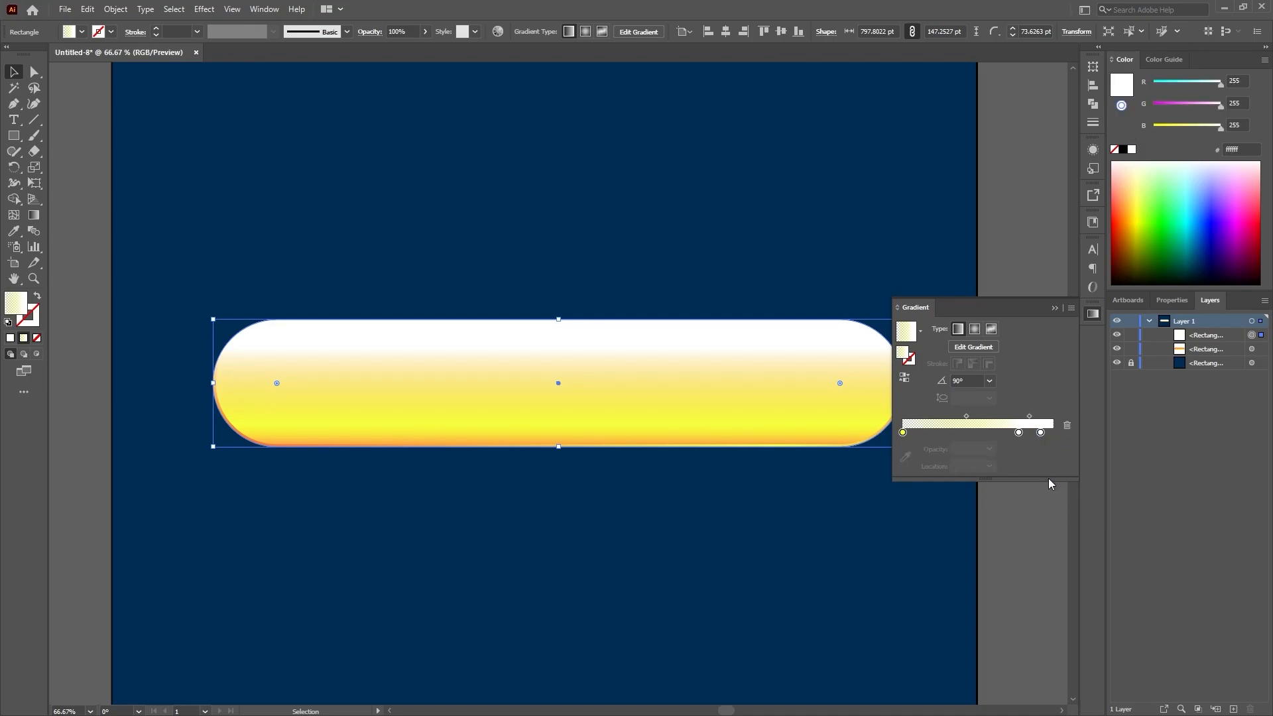
{"action": "left_click", "coordinate": [1041, 433]}
{"action": "left_click_drag", "start_coordinate": [1041, 433], "coordinate": [1053, 433]}
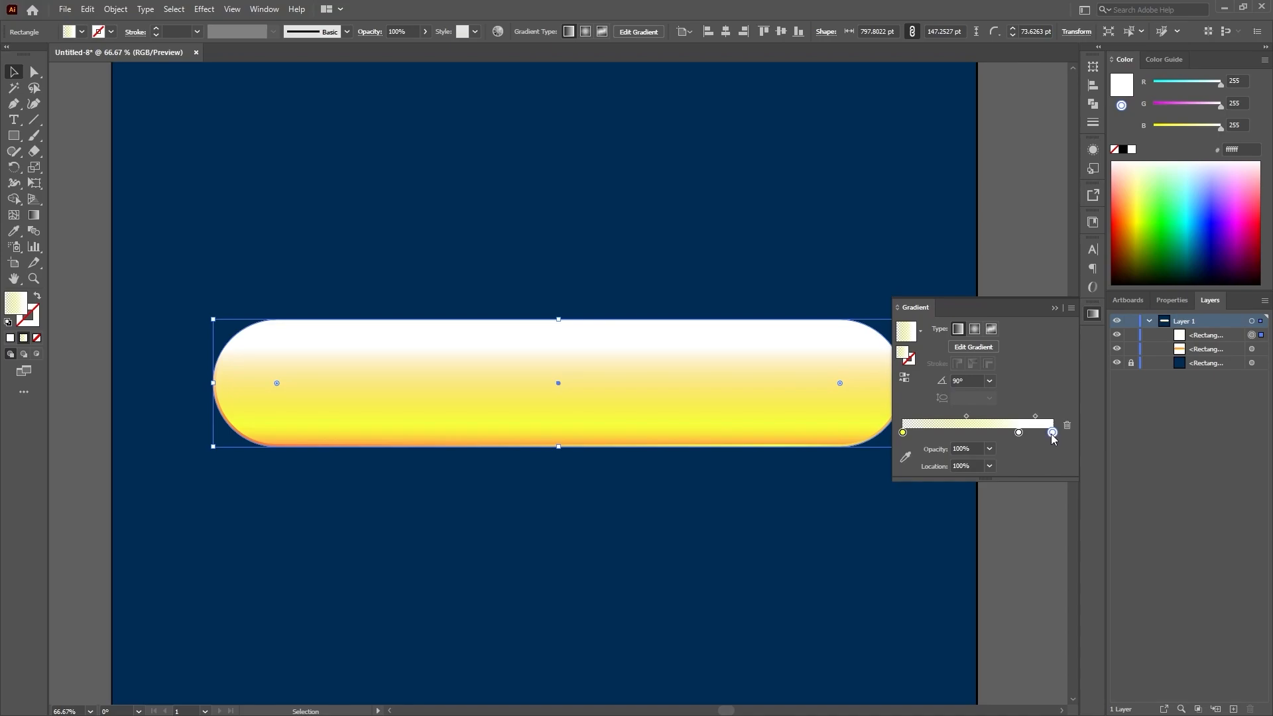
{"action": "left_click", "coordinate": [989, 449]}
{"action": "left_click", "coordinate": [1003, 465]}
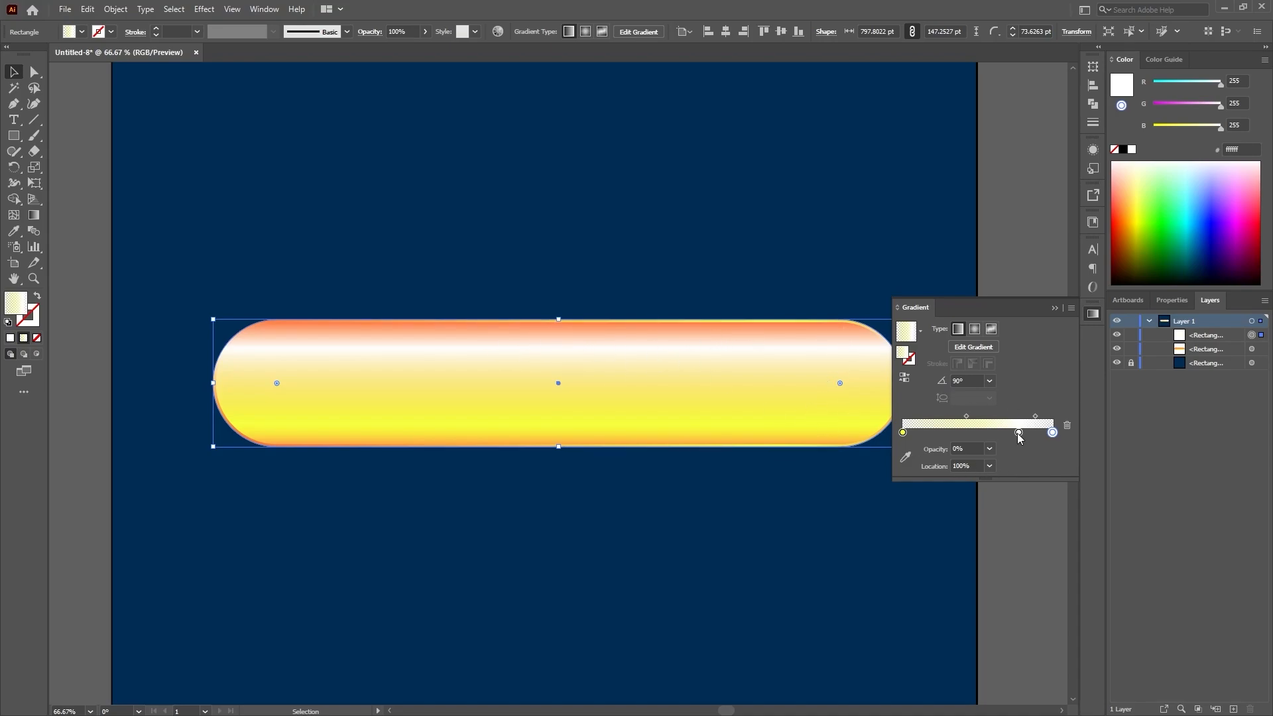
Step: Shift the middle white stop toward the end, set the midpoints to 75% after it and about 85% before it, and deselect the copy
{"action": "left_click_drag", "start_coordinate": [1036, 416], "coordinate": [1044, 415]}
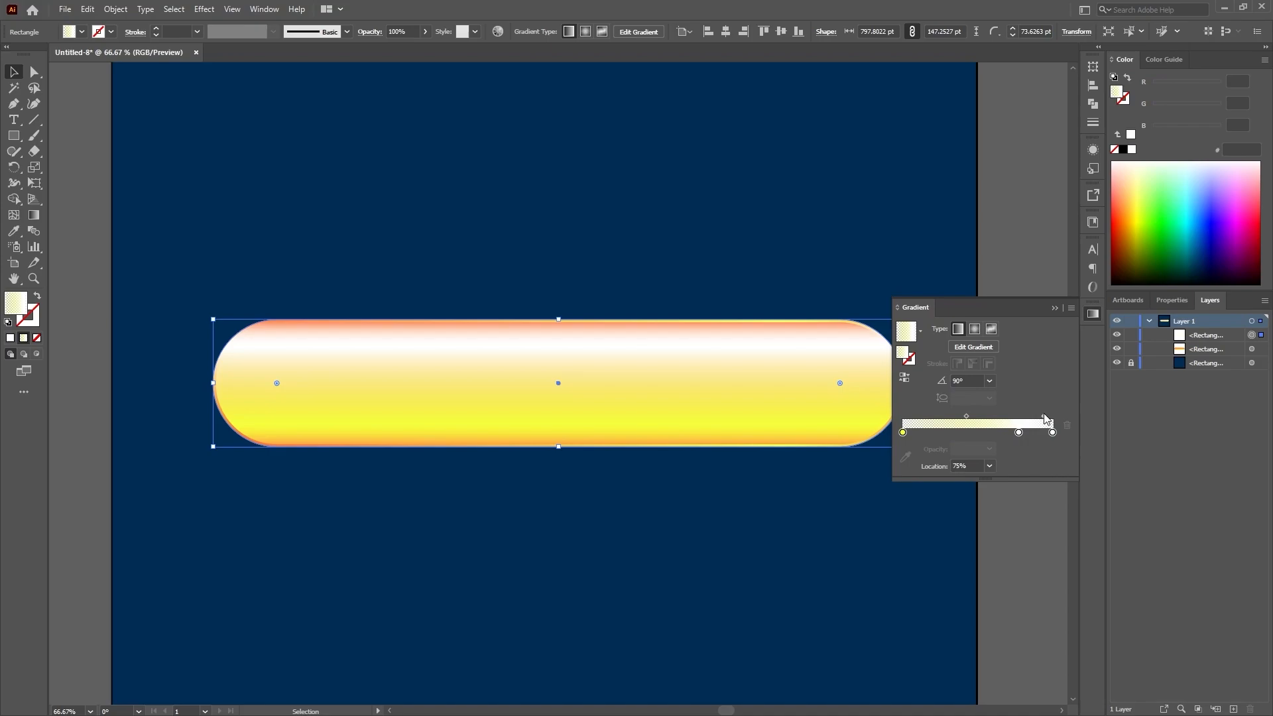
{"action": "left_click_drag", "start_coordinate": [1020, 432], "coordinate": [1002, 420]}
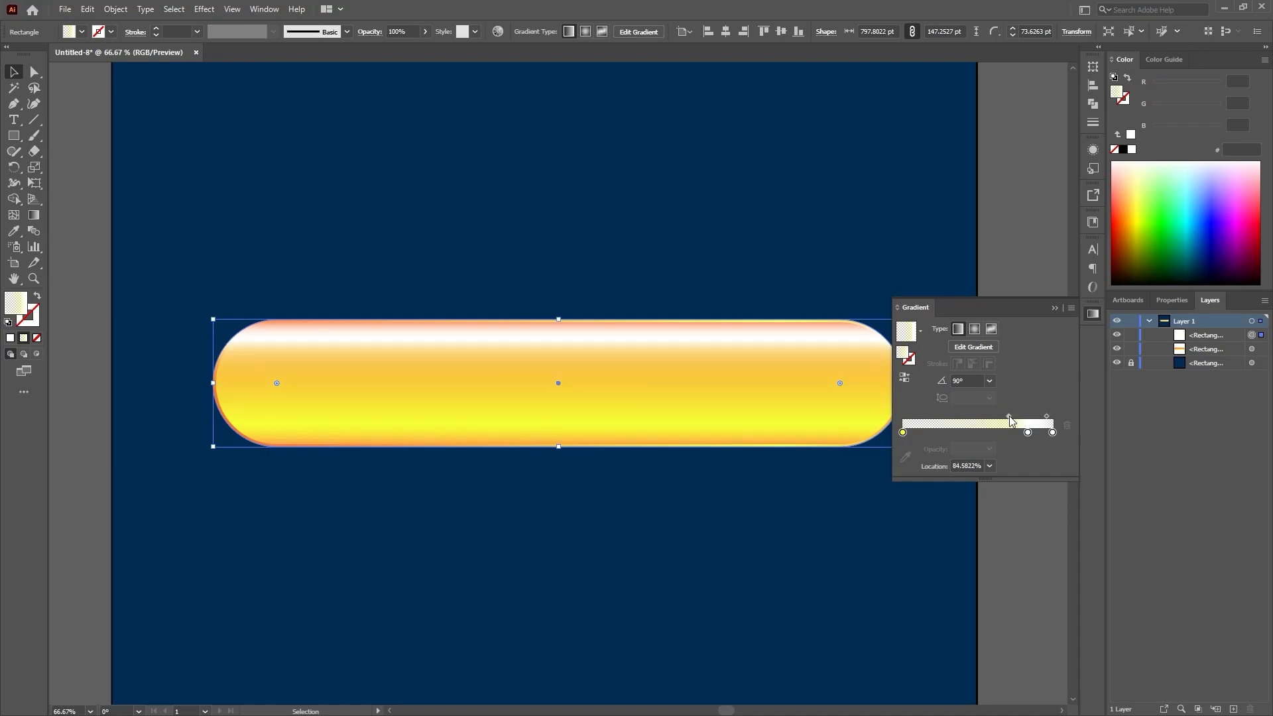
{"action": "left_click", "coordinate": [1056, 309]}
{"action": "left_click", "coordinate": [864, 495]}
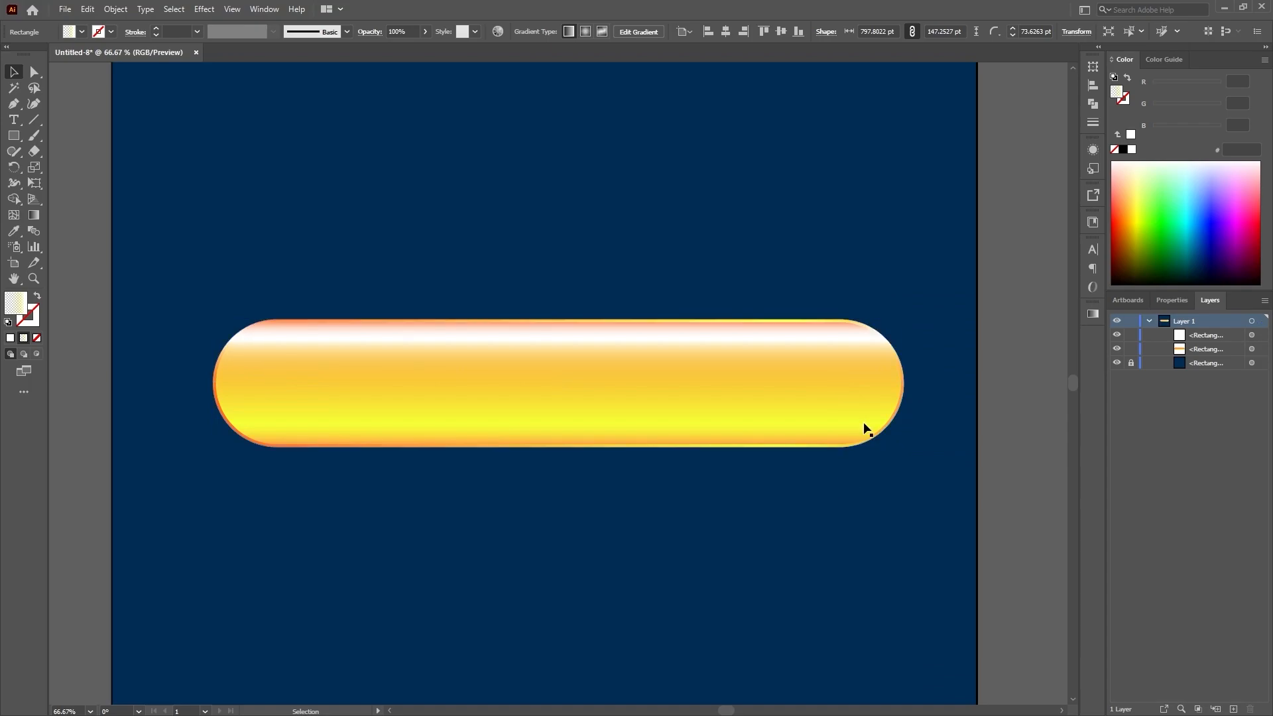
{"action": "left_click", "coordinate": [837, 383]}
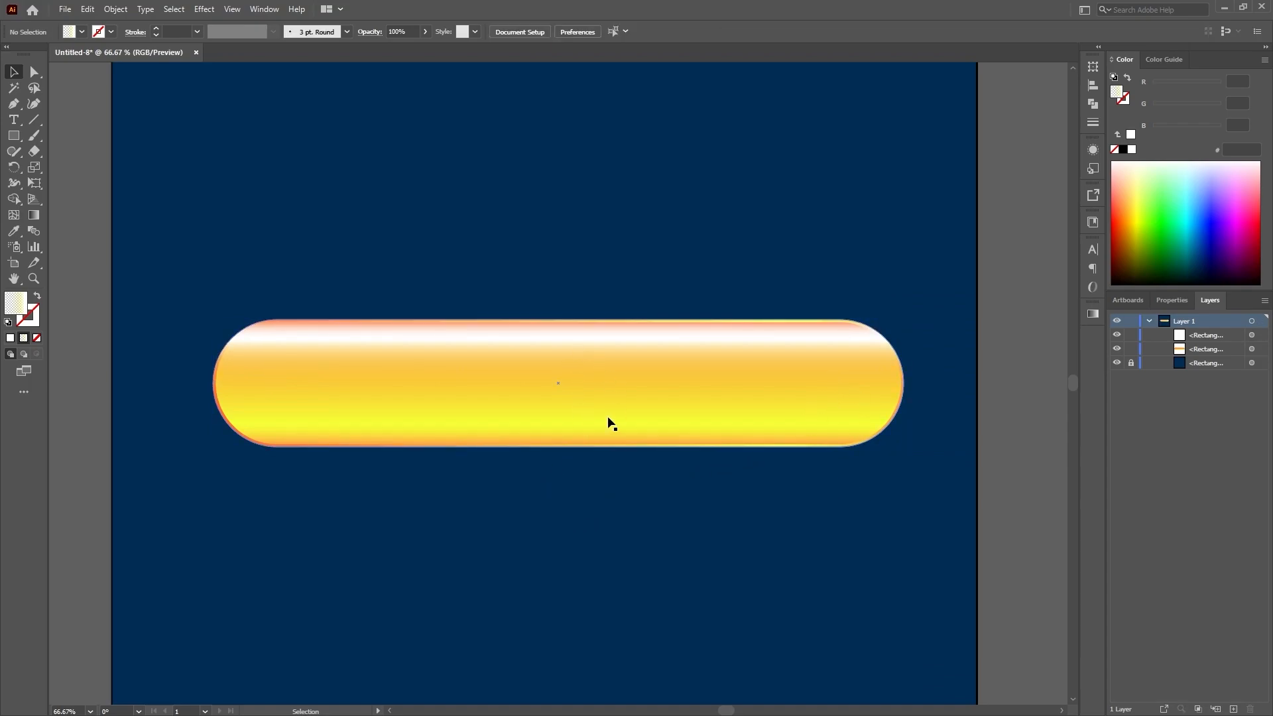
Step: Raise the bottom edge of the highlight copy so it is about 143 px tall, and deselect it
{"action": "left_click", "coordinate": [645, 440]}
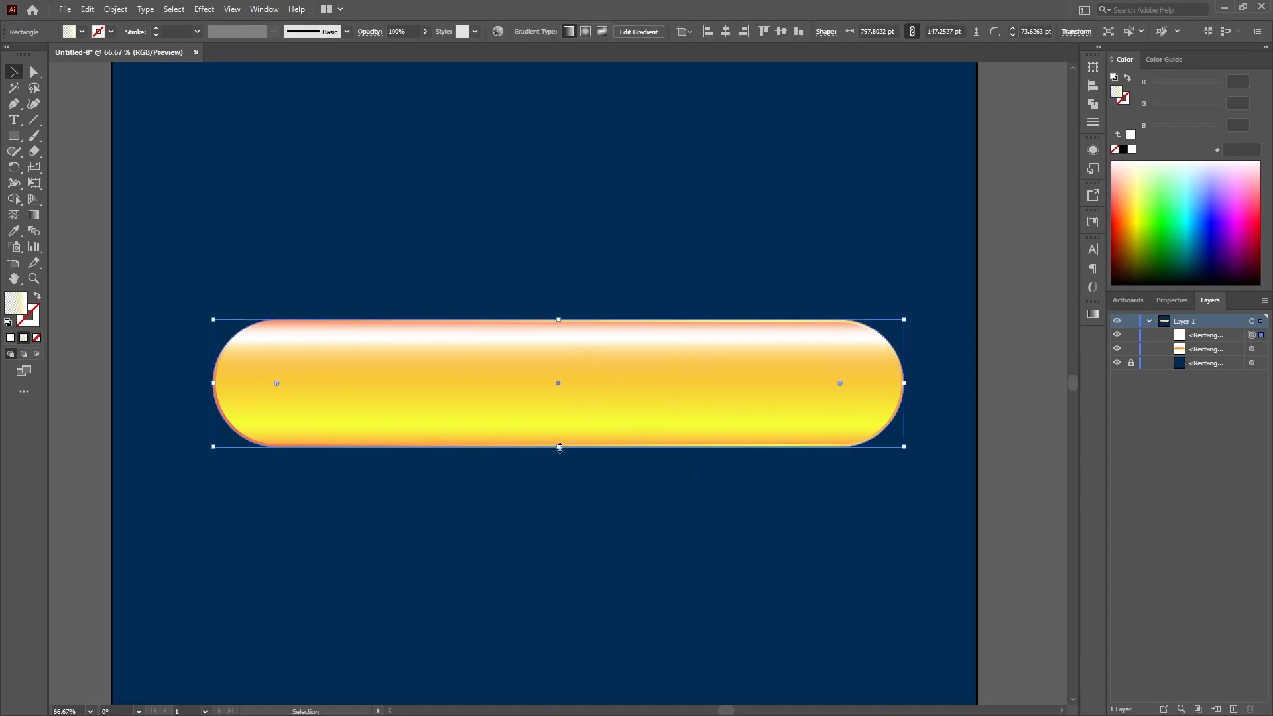
{"action": "left_click_drag", "start_coordinate": [560, 447], "coordinate": [558, 446]}
{"action": "left_click", "coordinate": [528, 512]}
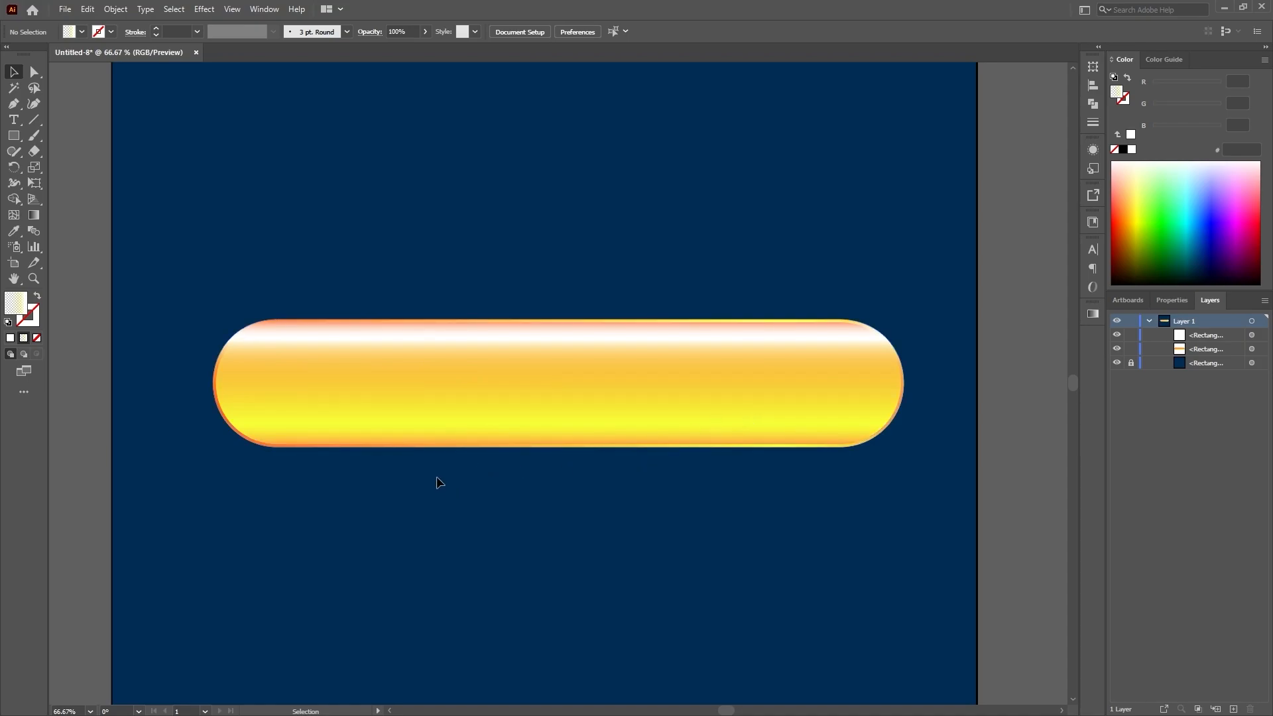
Step: Draw a circle about 81 px across above the button's left end, using the highlight copy's transparent white gradient
{"action": "left_click", "coordinate": [297, 358]}
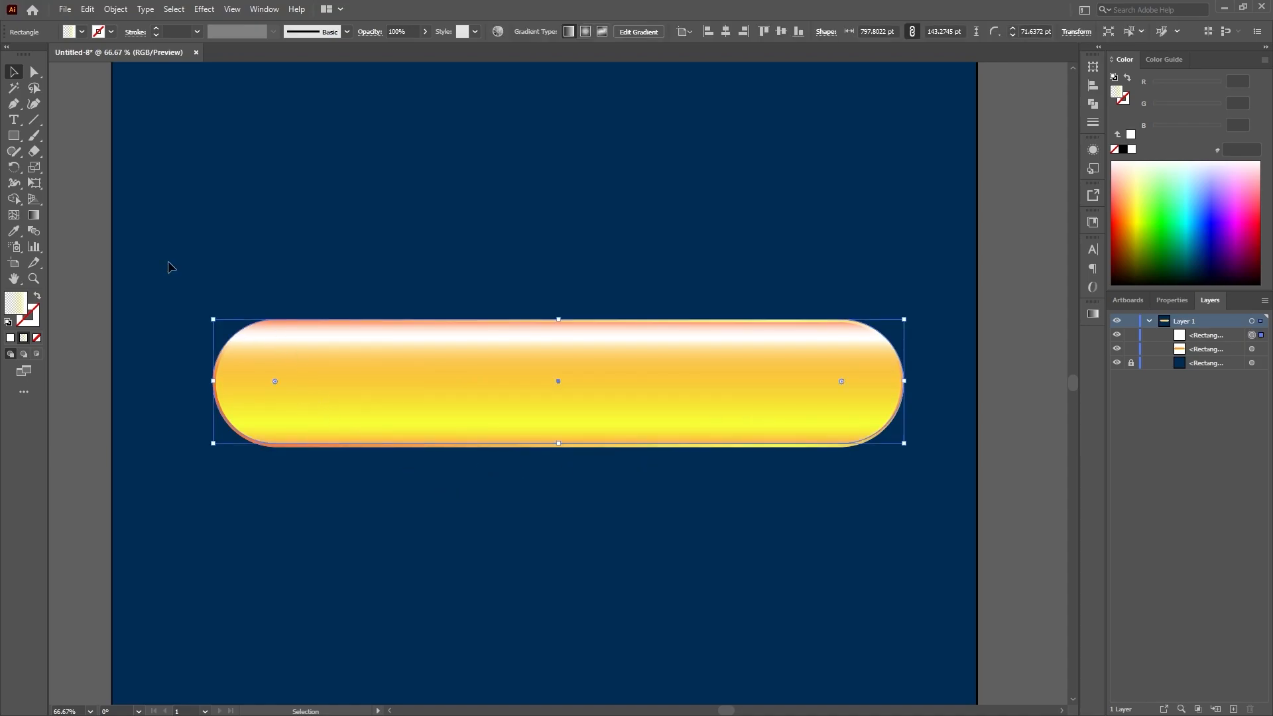
{"action": "left_click", "coordinate": [14, 136]}
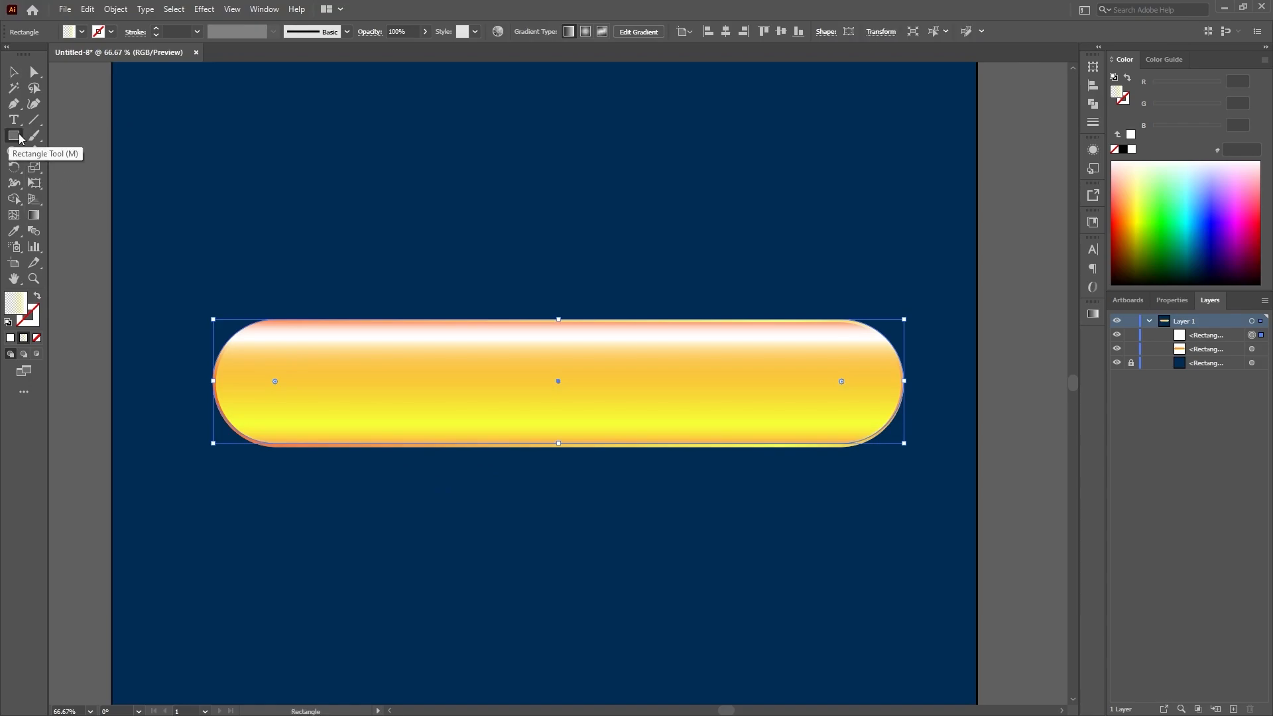
{"action": "left_click", "coordinate": [15, 136]}
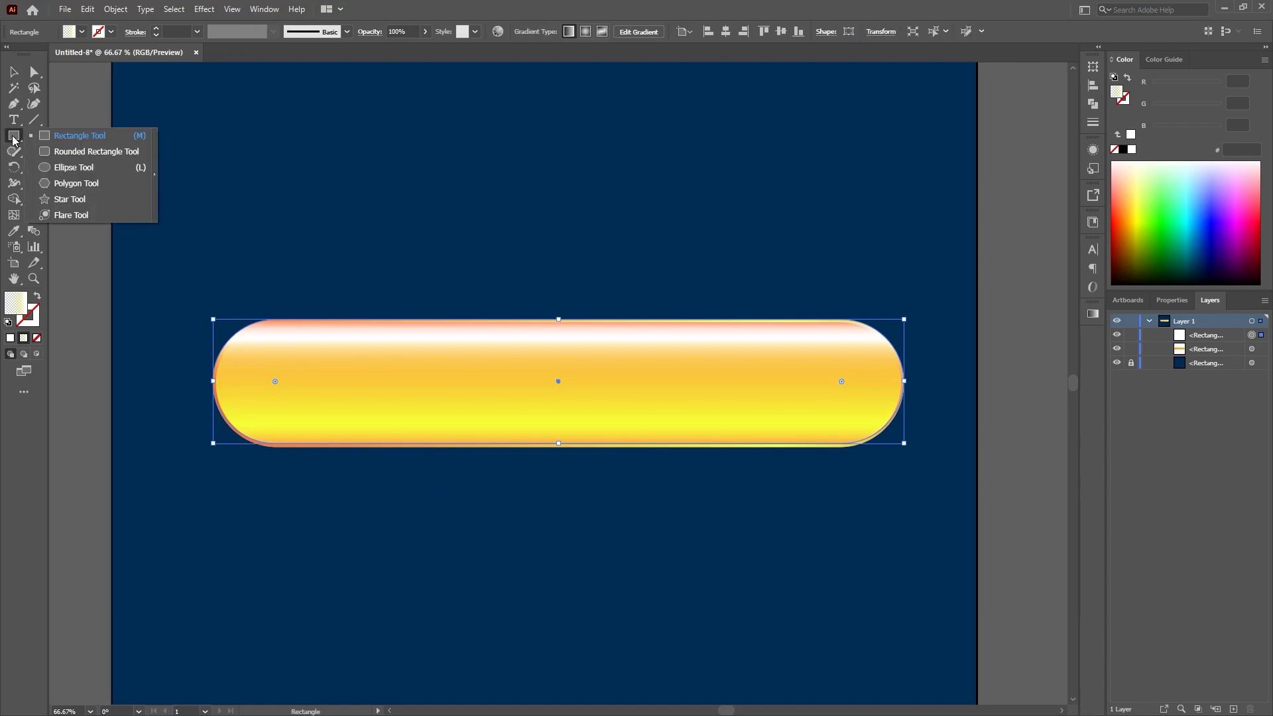
{"action": "left_click", "coordinate": [63, 169]}
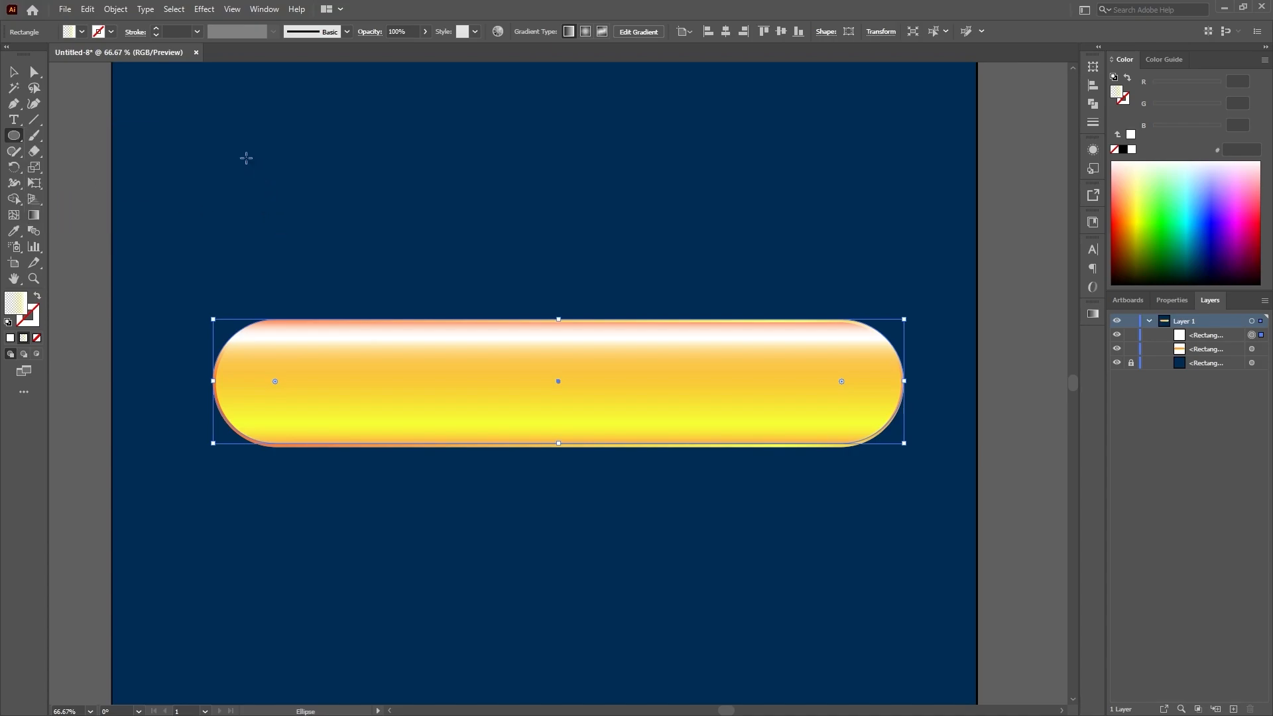
{"action": "left_click_drag", "start_coordinate": [231, 150], "coordinate": [303, 209]}
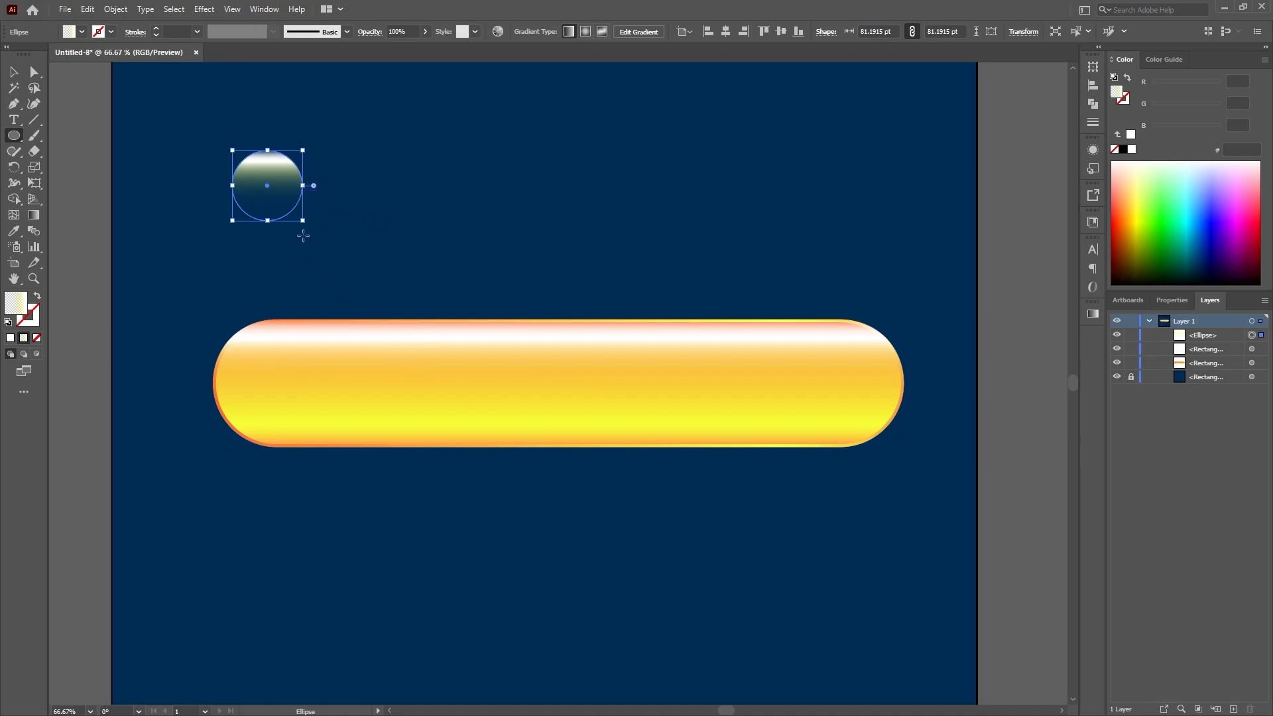
{"action": "key", "text": "i"}
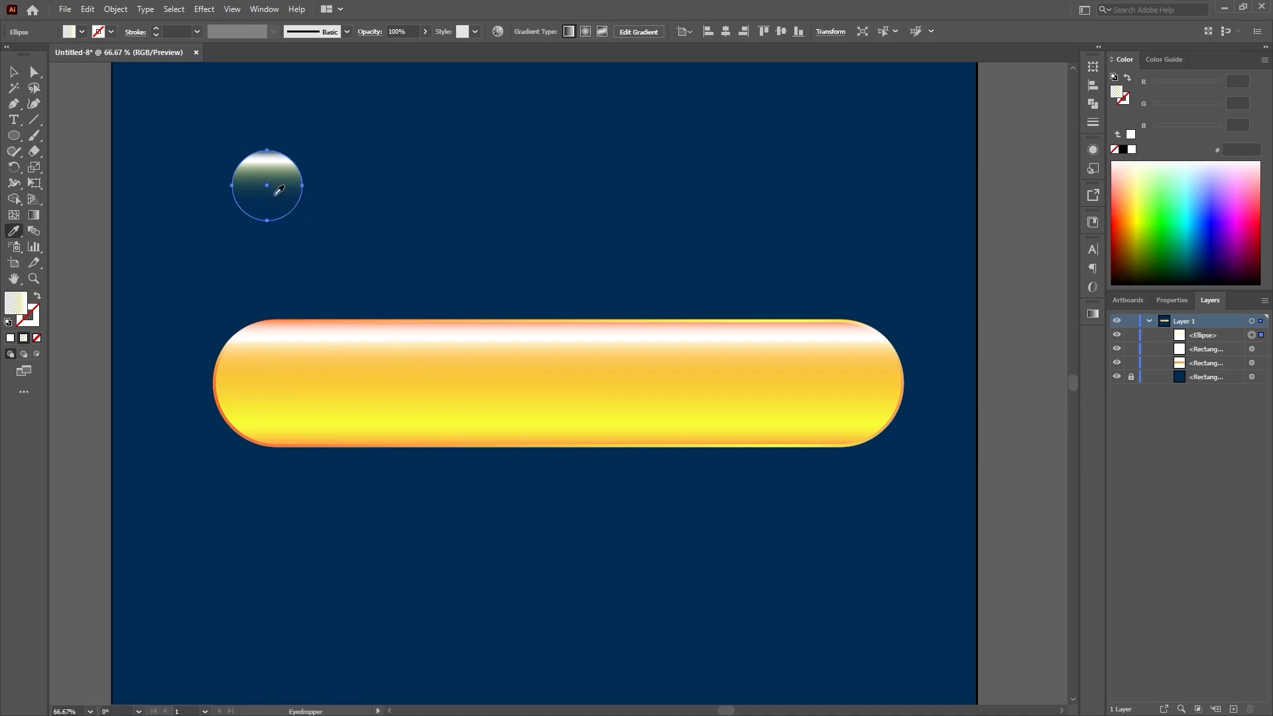
{"action": "key", "text": "v"}
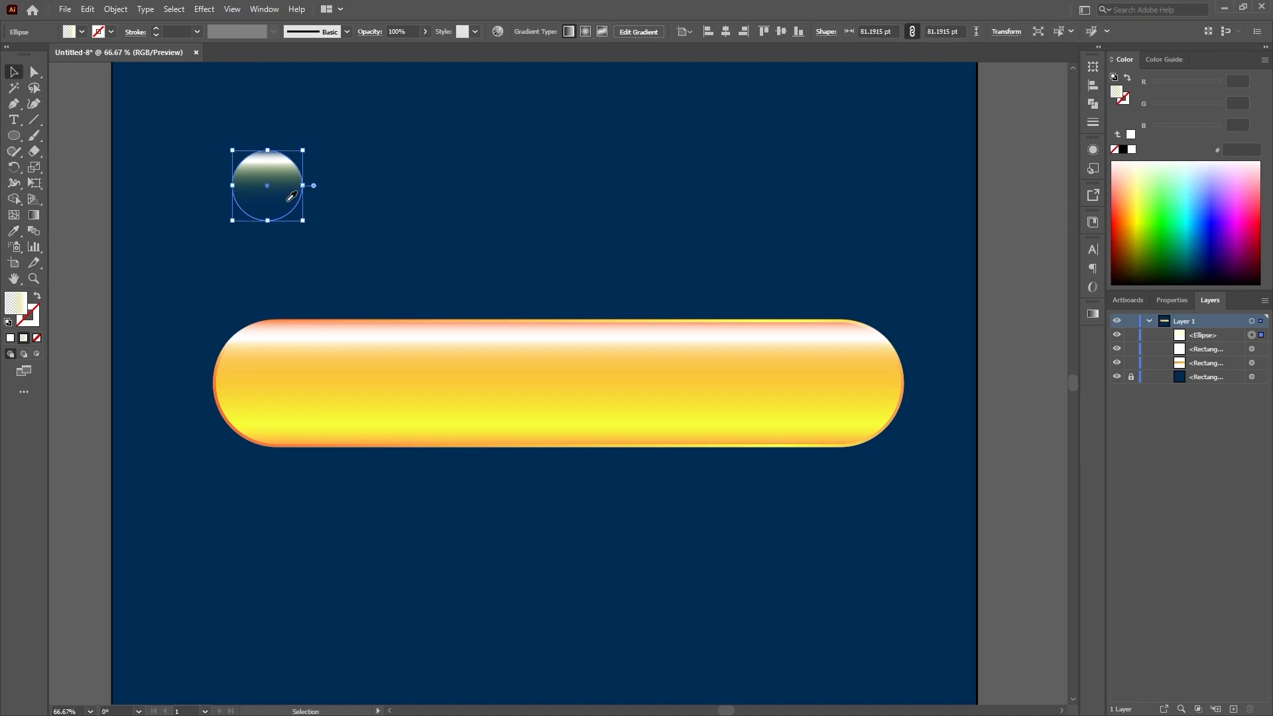
Step: Narrow the circle to a tilted ellipse about 20 px wide and 81 px long
{"action": "mouse_move", "coordinate": [287, 204]}
{"action": "left_mouse_down"}
{"action": "mouse_move", "coordinate": [270, 241]}
{"action": "mouse_move", "coordinate": [290, 243]}
{"action": "mouse_move", "coordinate": [285, 215]}
{"action": "mouse_move", "coordinate": [297, 217]}
{"action": "mouse_move", "coordinate": [298, 386]}
{"action": "mouse_move", "coordinate": [276, 216]}
{"action": "mouse_move", "coordinate": [296, 210]}
{"action": "mouse_move", "coordinate": [229, 213]}
{"action": "mouse_move", "coordinate": [269, 207]}
{"action": "left_mouse_up"}
{"action": "left_click", "coordinate": [252, 211]}
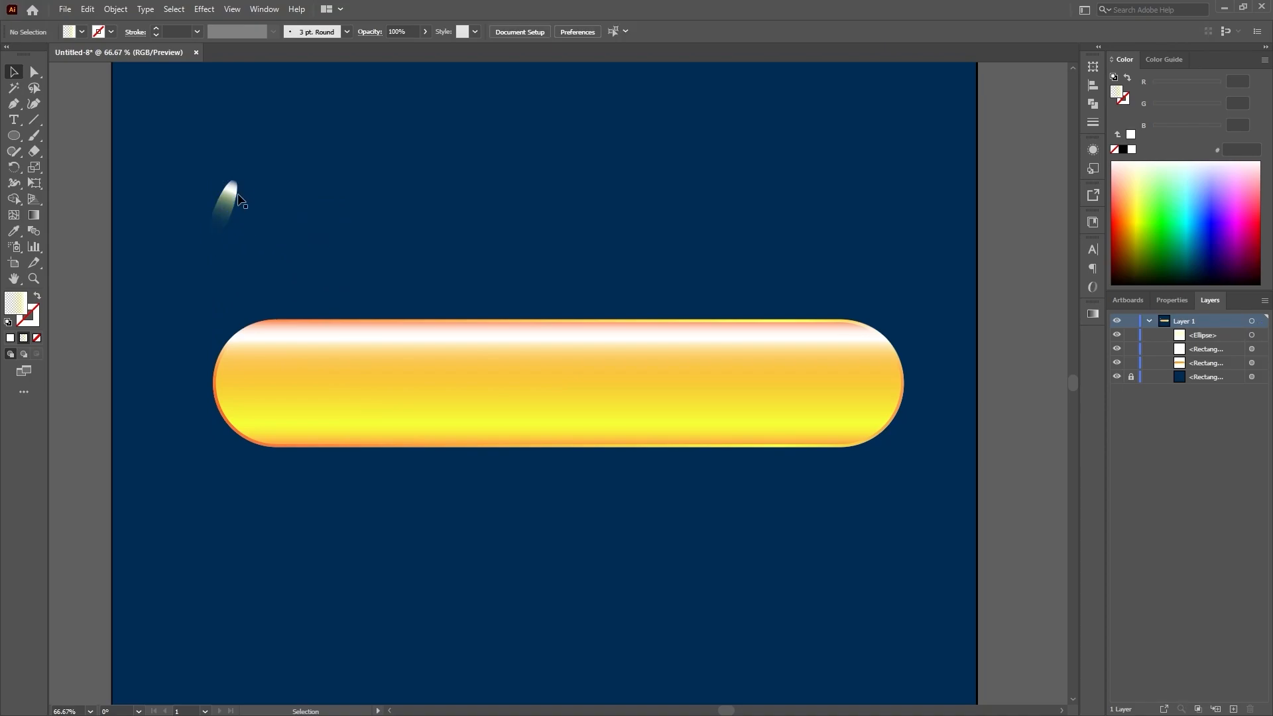
{"action": "double_click", "coordinate": [229, 202]}
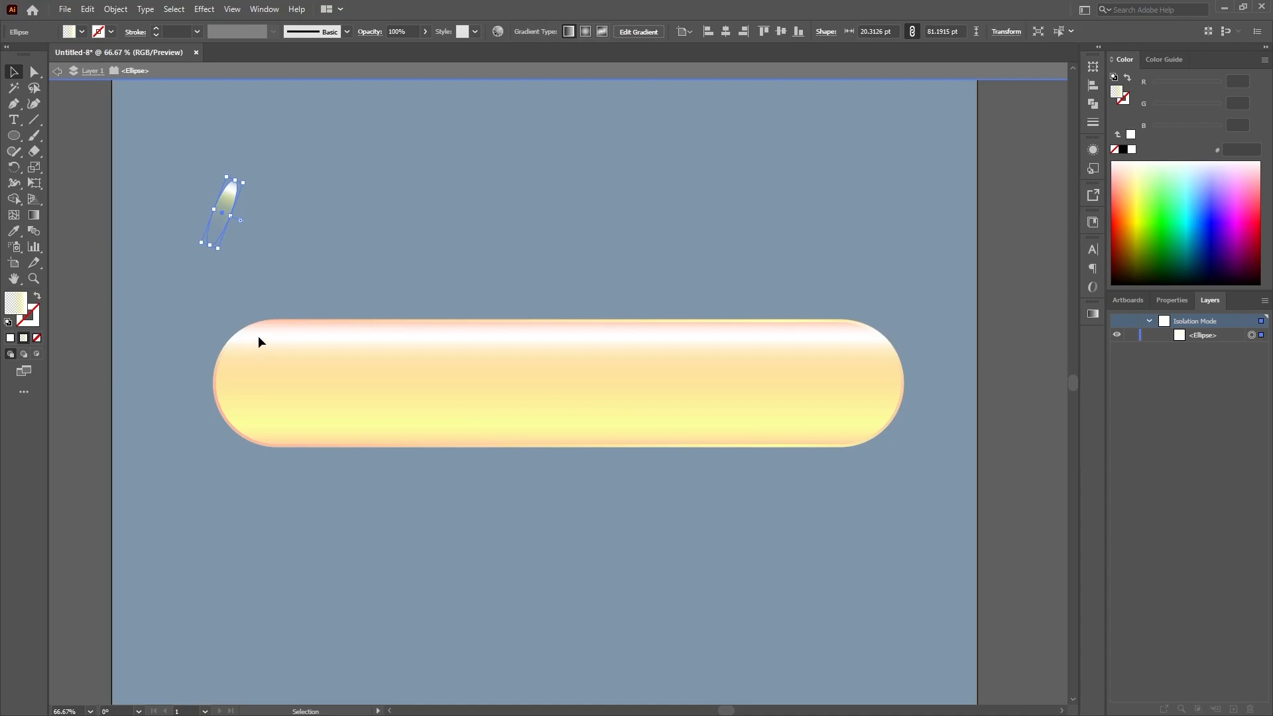
{"action": "double_click", "coordinate": [80, 365]}
{"action": "left_click", "coordinate": [227, 201]}
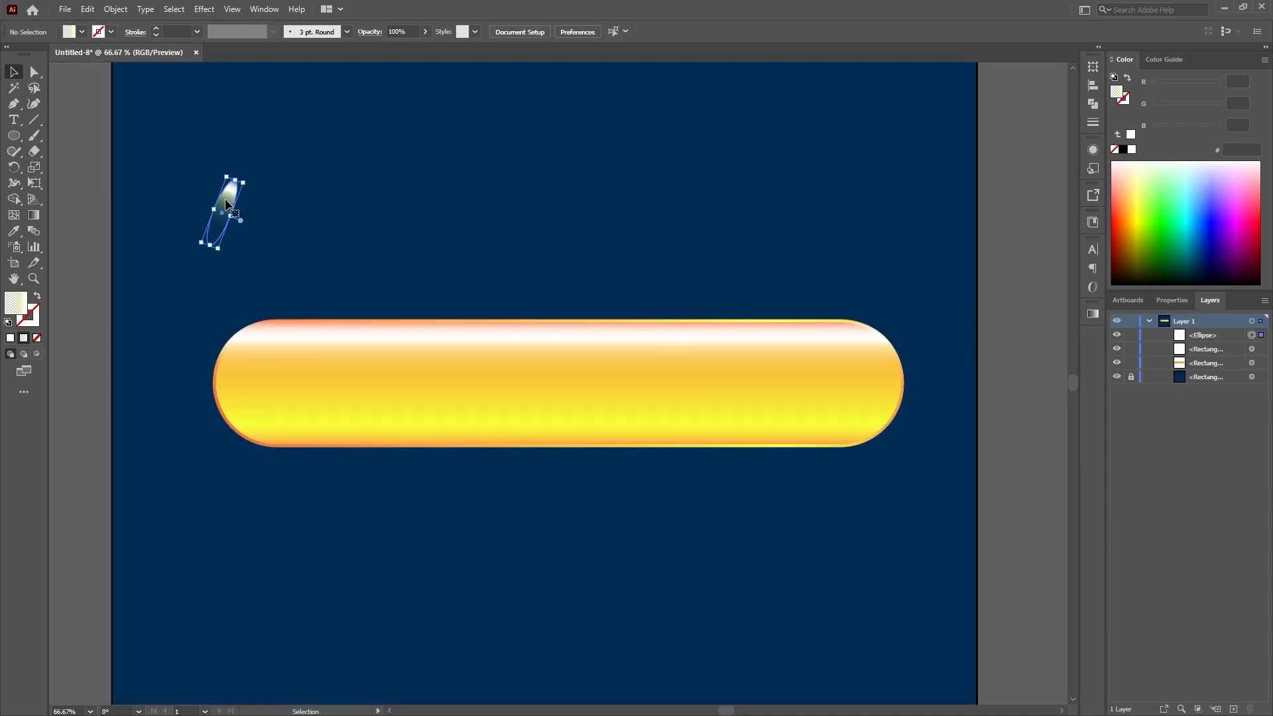
Step: Move the ellipse onto the button's left end and rotate it into the lower-left curve
{"action": "left_click_drag", "start_coordinate": [226, 203], "coordinate": [314, 378]}
{"action": "left_click_drag", "start_coordinate": [317, 389], "coordinate": [313, 431]}
{"action": "key", "text": "ctrl+z"}
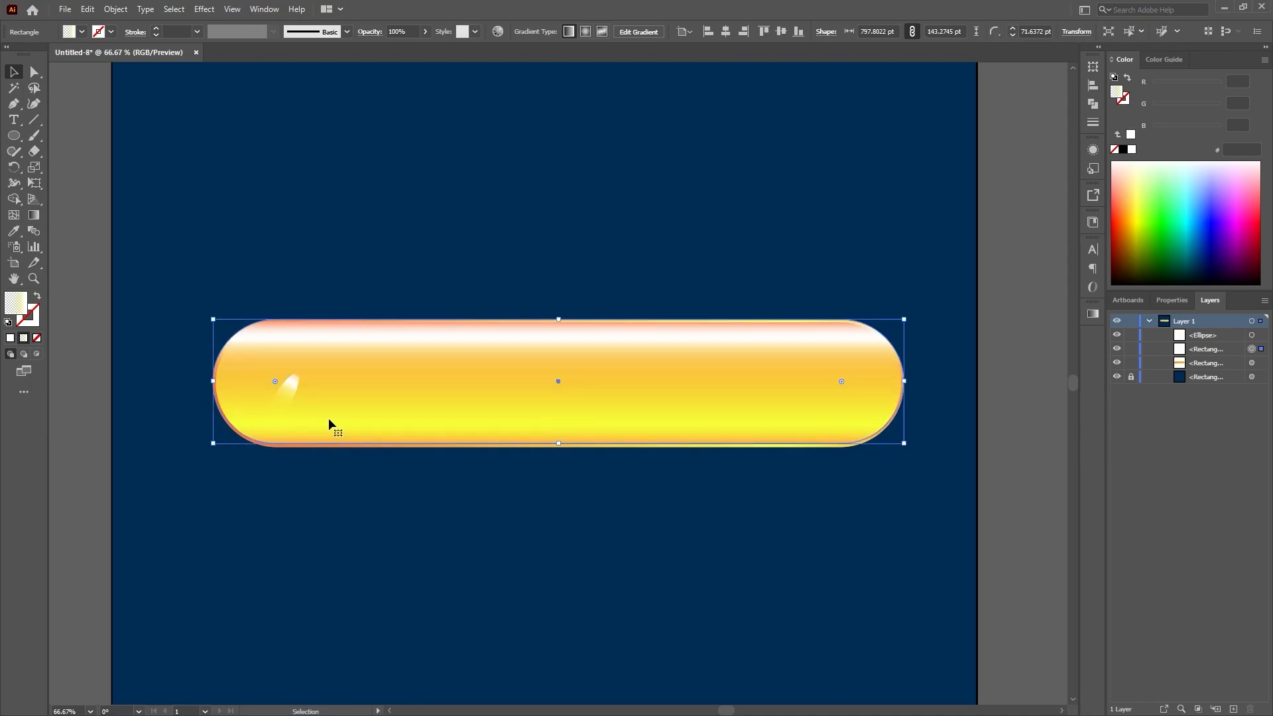
{"action": "left_click", "coordinate": [292, 391]}
{"action": "left_click_drag", "start_coordinate": [309, 373], "coordinate": [264, 430]}
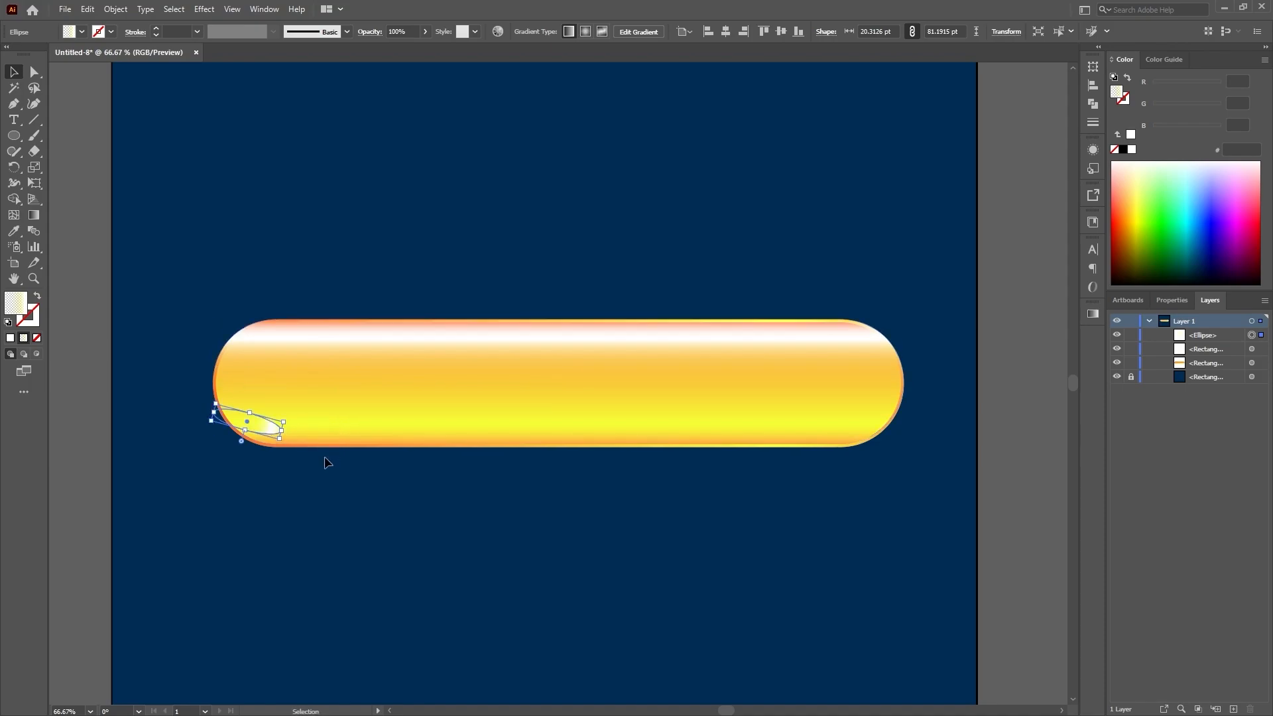
{"action": "left_click", "coordinate": [287, 517]}
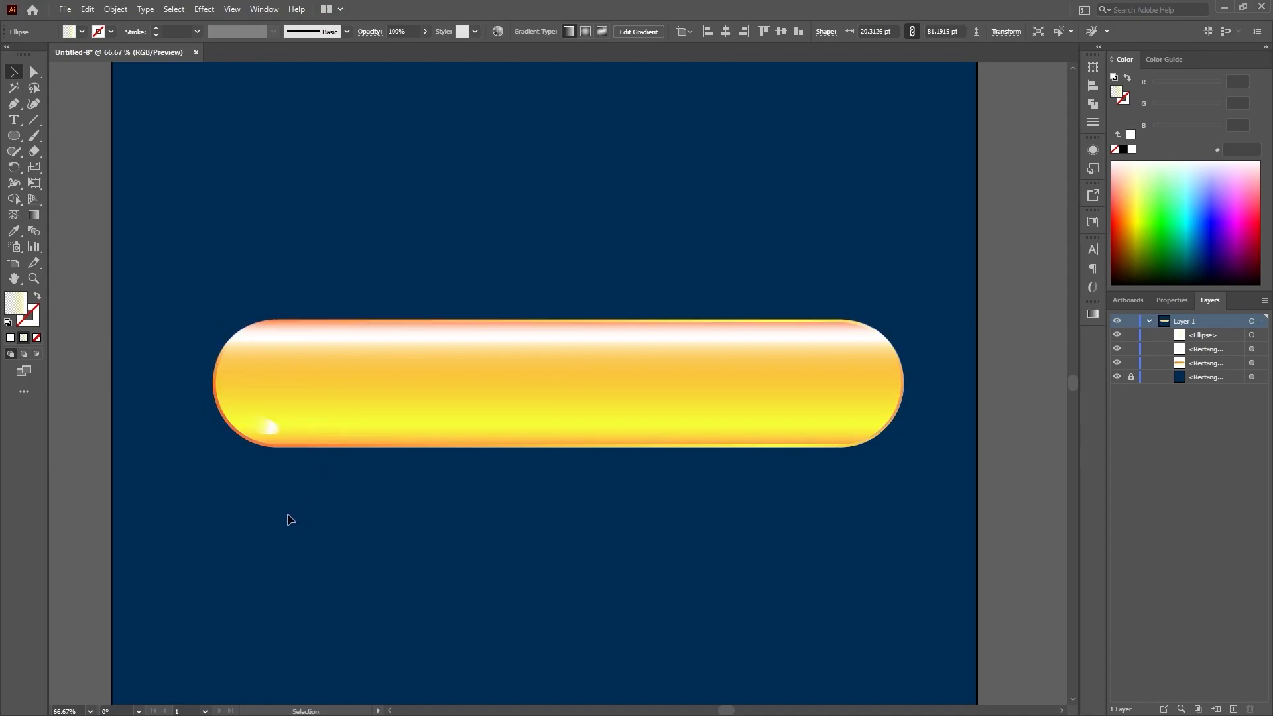
Step: Reshape the ellipse in the lower-left curve to about 38 by 52 px
{"action": "left_click", "coordinate": [264, 427]}
{"action": "left_click_drag", "start_coordinate": [215, 414], "coordinate": [293, 426]}
{"action": "left_click", "coordinate": [283, 499]}
{"action": "left_click", "coordinate": [270, 420]}
{"action": "left_click_drag", "start_coordinate": [294, 426], "coordinate": [281, 457]}
{"action": "key", "text": "ctrl+z"}
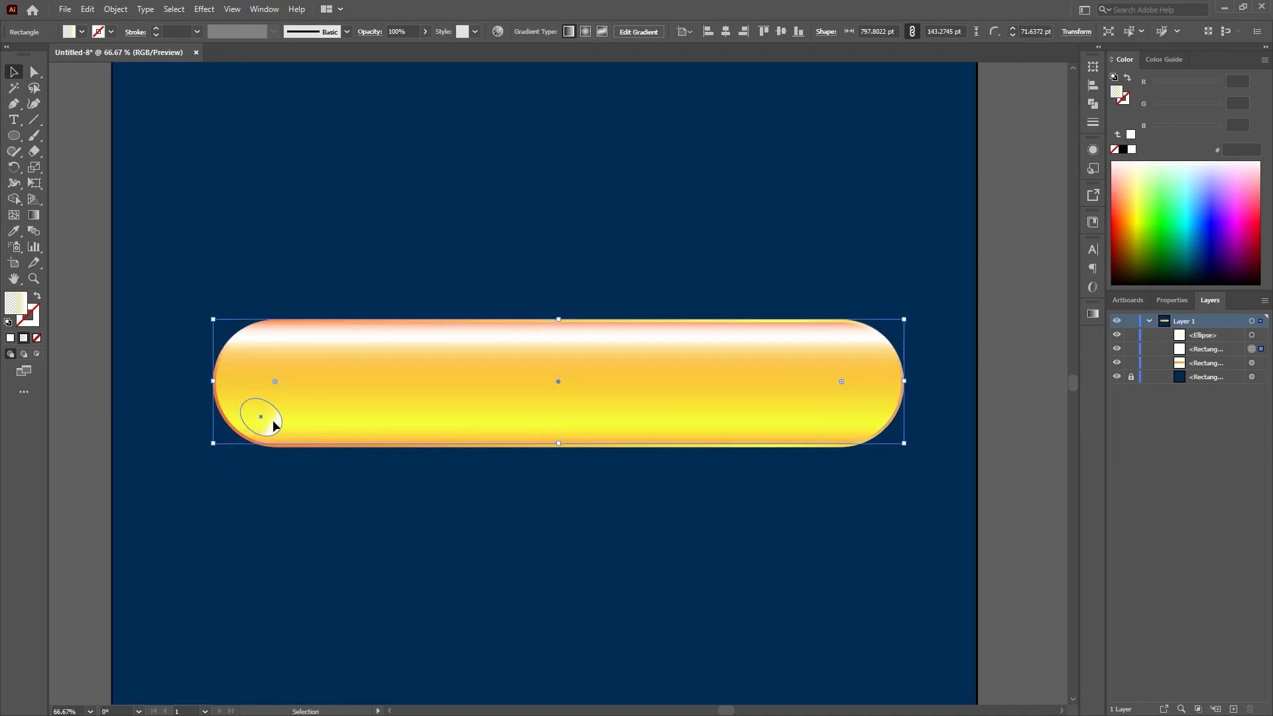
Step: Rotate the ellipse so its white edge faces the button's left end, and enlarge it
{"action": "left_click", "coordinate": [273, 421]}
{"action": "left_click_drag", "start_coordinate": [299, 415], "coordinate": [241, 438]}
{"action": "left_click", "coordinate": [268, 491]}
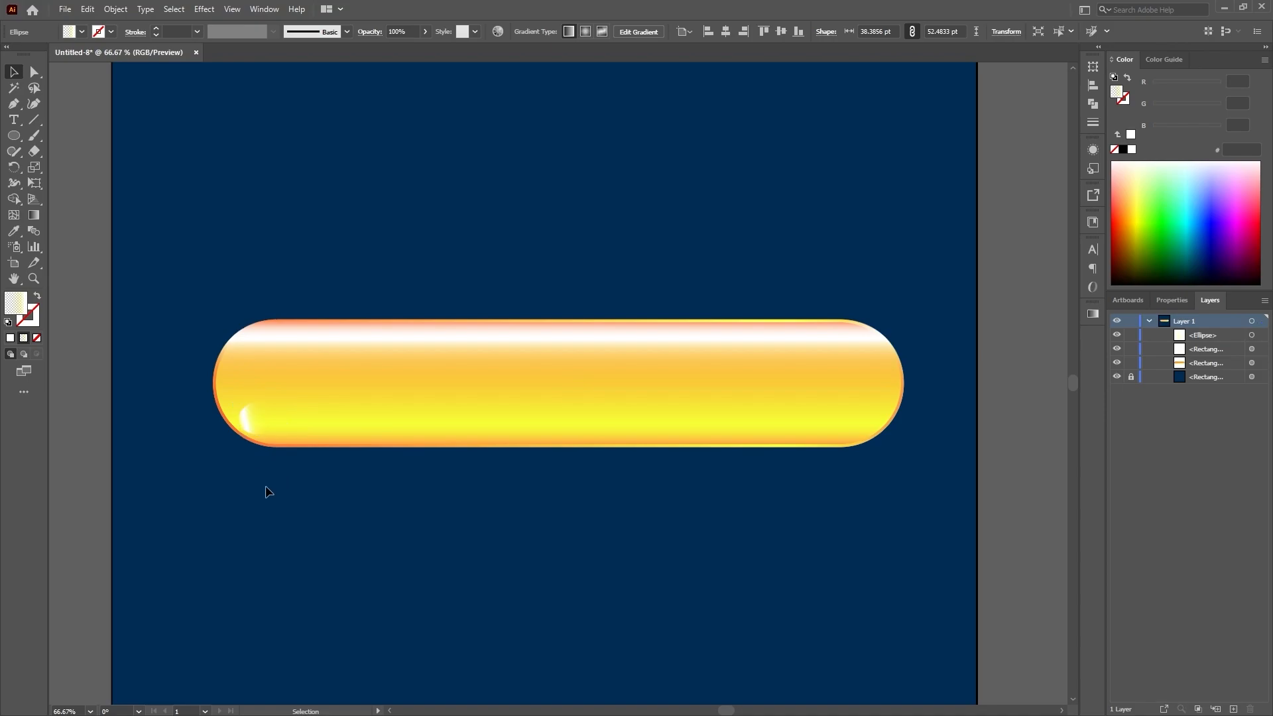
{"action": "left_click", "coordinate": [256, 422]}
{"action": "mouse_move", "coordinate": [260, 398]}
{"action": "left_mouse_down"}
{"action": "mouse_move", "coordinate": [251, 379]}
{"action": "mouse_move", "coordinate": [295, 405]}
{"action": "mouse_move", "coordinate": [245, 412]}
{"action": "left_mouse_up"}
{"action": "left_click", "coordinate": [272, 500]}
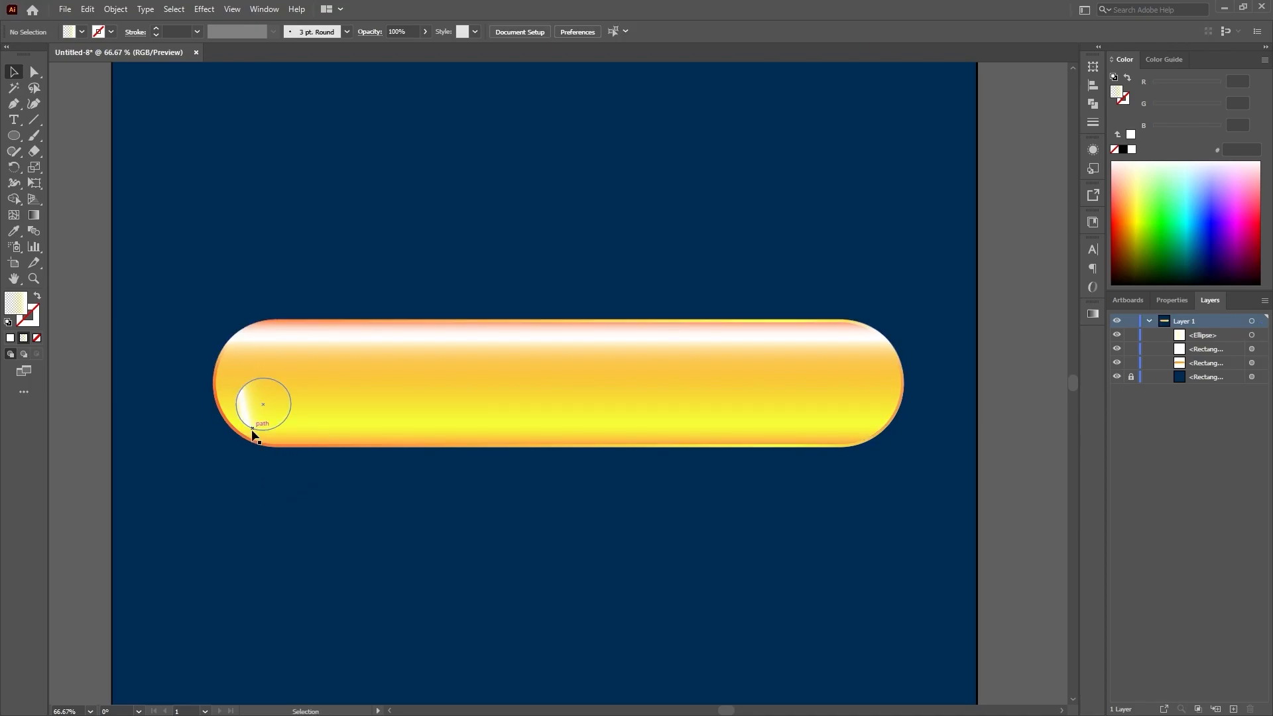
Step: Turn the ellipse so its white edge follows the lower-left curve, and stretch it toward the upper left
{"action": "left_click", "coordinate": [253, 417]}
{"action": "left_click_drag", "start_coordinate": [304, 436], "coordinate": [312, 408]}
{"action": "left_click", "coordinate": [278, 489]}
{"action": "left_click", "coordinate": [272, 414]}
{"action": "left_click_drag", "start_coordinate": [247, 386], "coordinate": [229, 373]}
{"action": "left_click", "coordinate": [267, 481]}
Step: Stretch the ellipse to about 88 by 64 px and nudge it to fit just inside the lower-left curve
{"action": "left_click", "coordinate": [264, 409]}
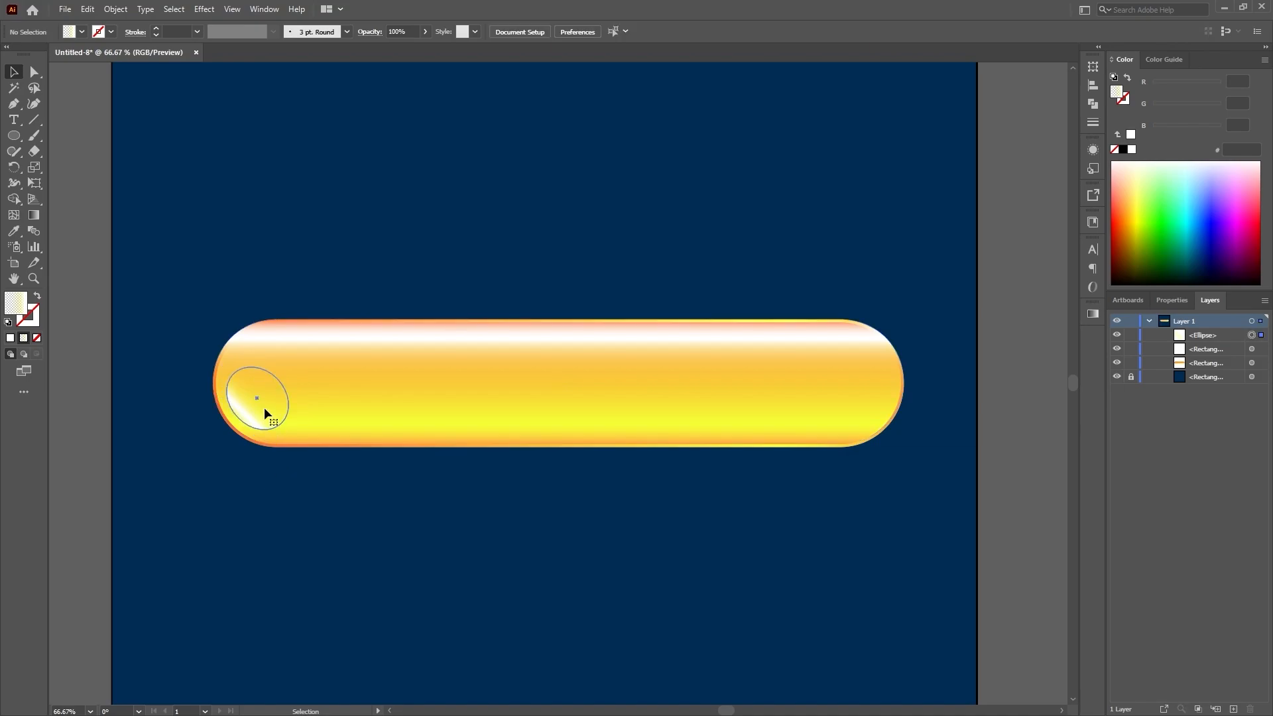
{"action": "left_click_drag", "start_coordinate": [284, 425], "coordinate": [284, 429]}
{"action": "left_click", "coordinate": [277, 466]}
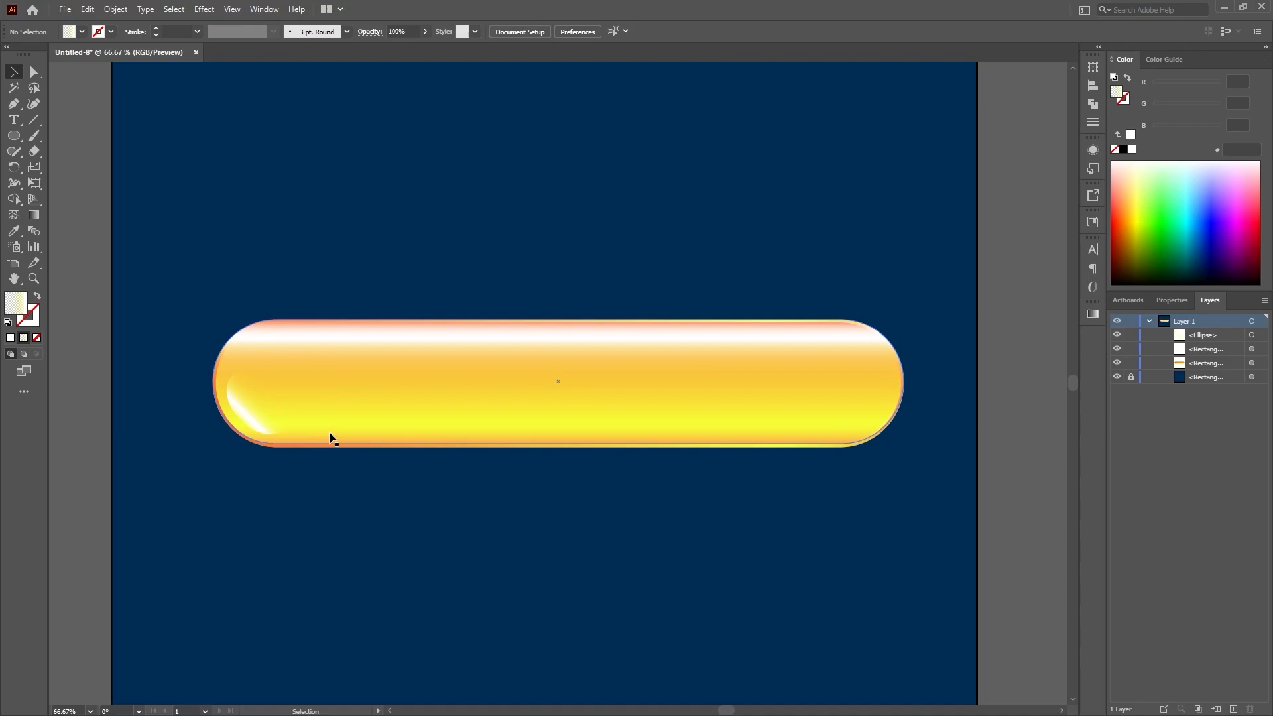
{"action": "left_click_drag", "start_coordinate": [261, 413], "coordinate": [257, 412]}
{"action": "left_click", "coordinate": [279, 488]}
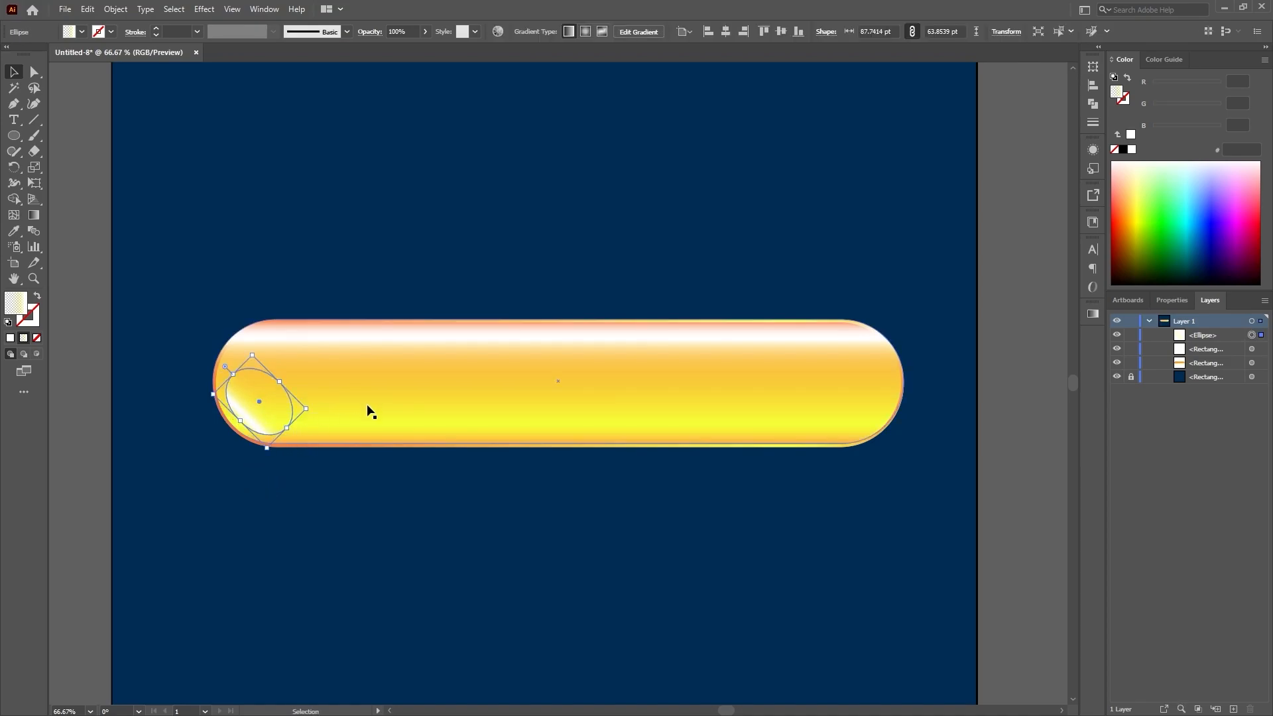
{"action": "left_click", "coordinate": [324, 502]}
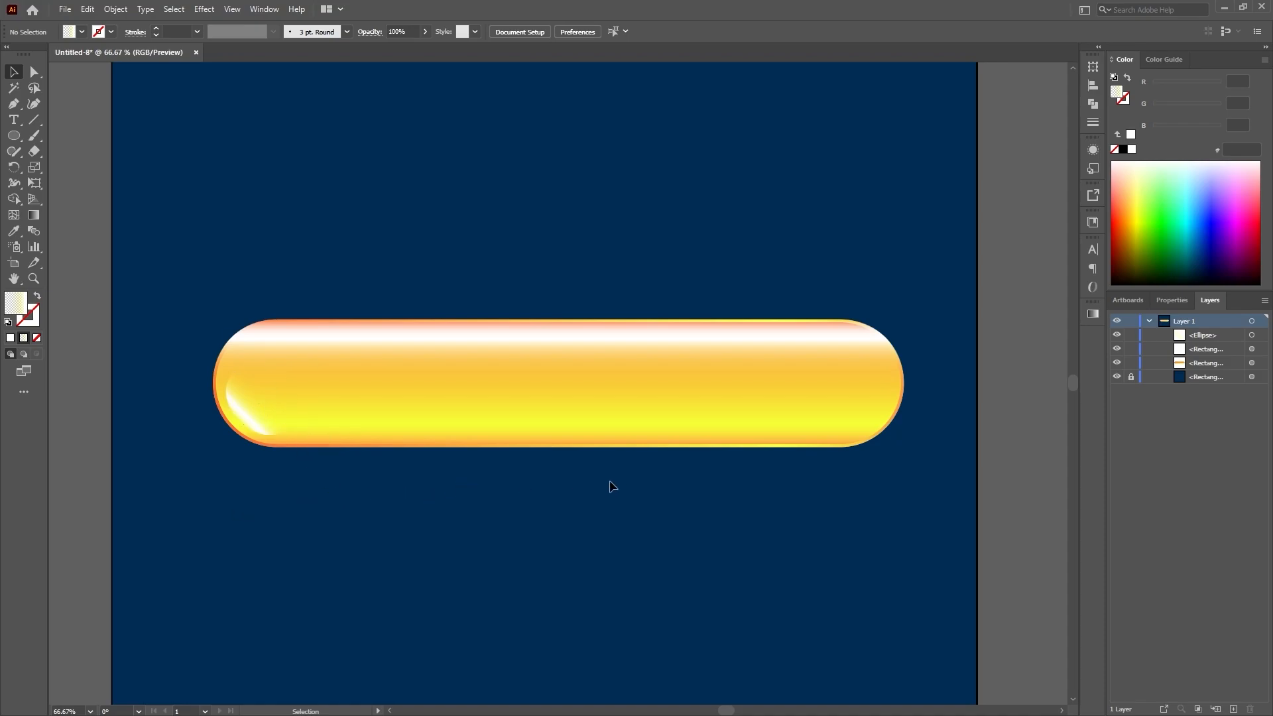
Step: Copy the original orange-yellow rectangle beneath the highlights and paste the duplicate in front
{"action": "left_click", "coordinate": [741, 445]}
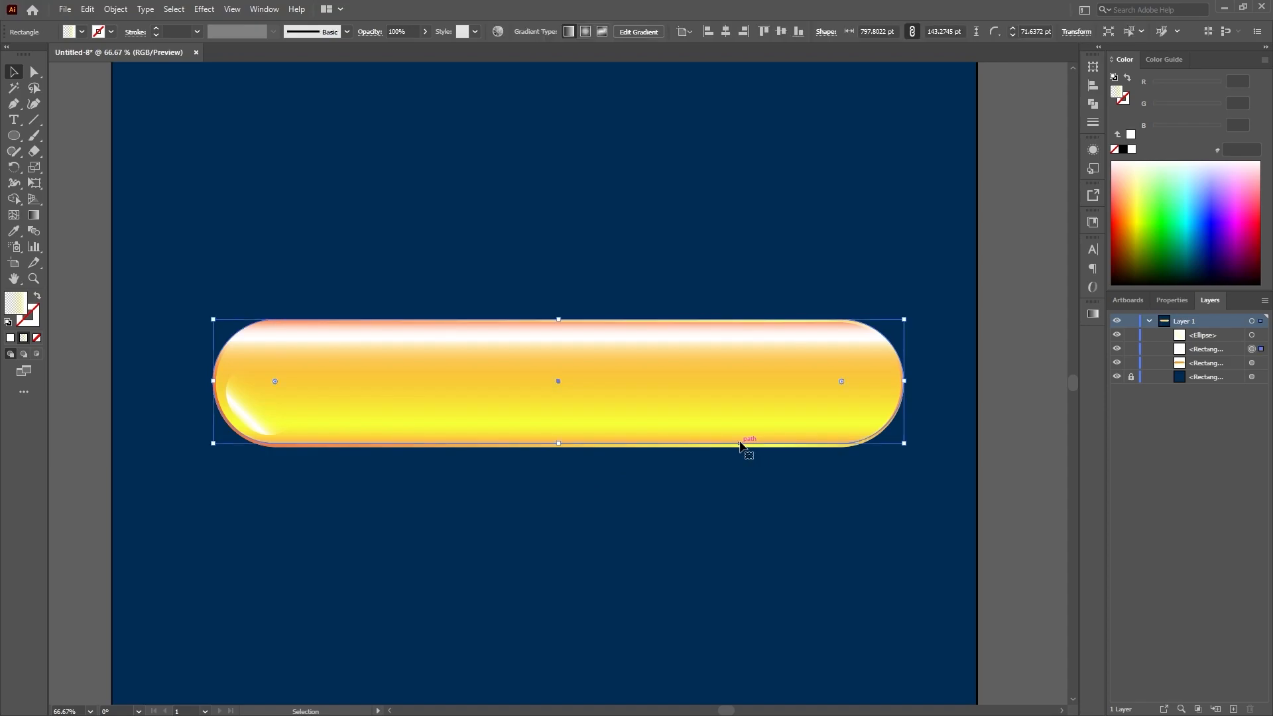
{"action": "left_click", "coordinate": [1251, 363]}
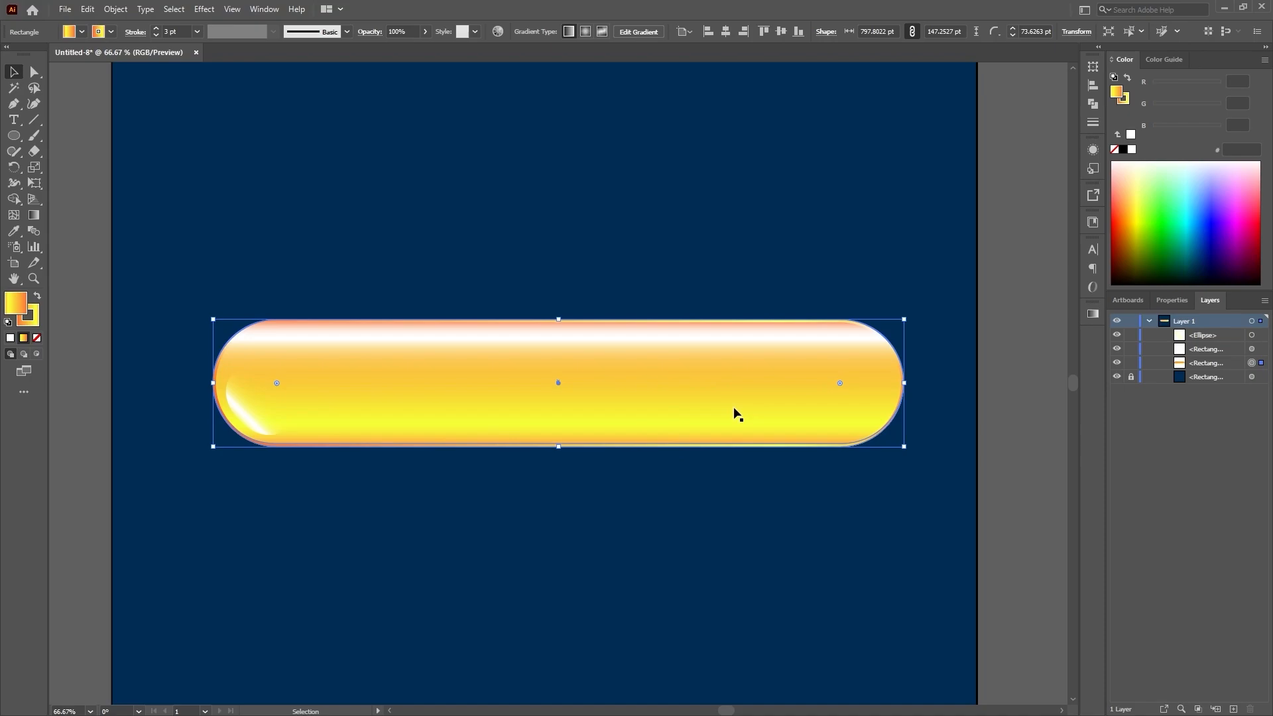
{"action": "key", "text": "a"}
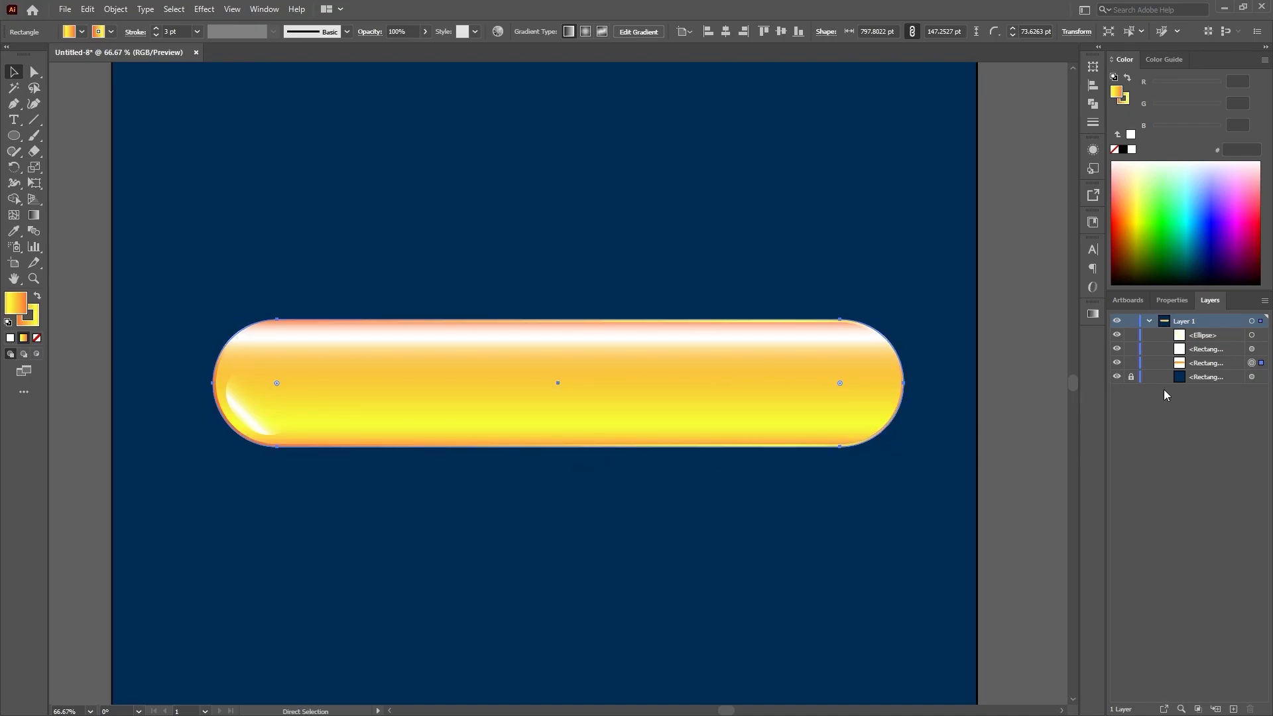
{"action": "left_click", "coordinate": [1227, 363]}
{"action": "key", "text": "v"}
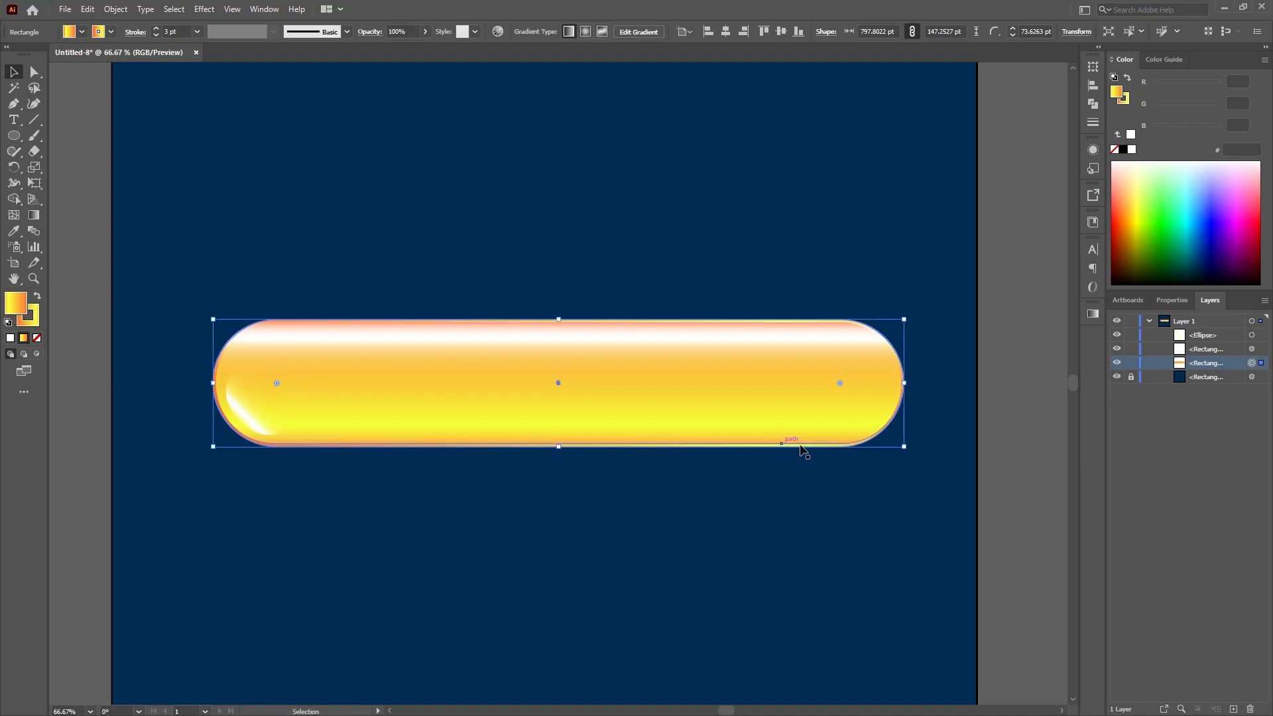
{"action": "key", "text": "a"}
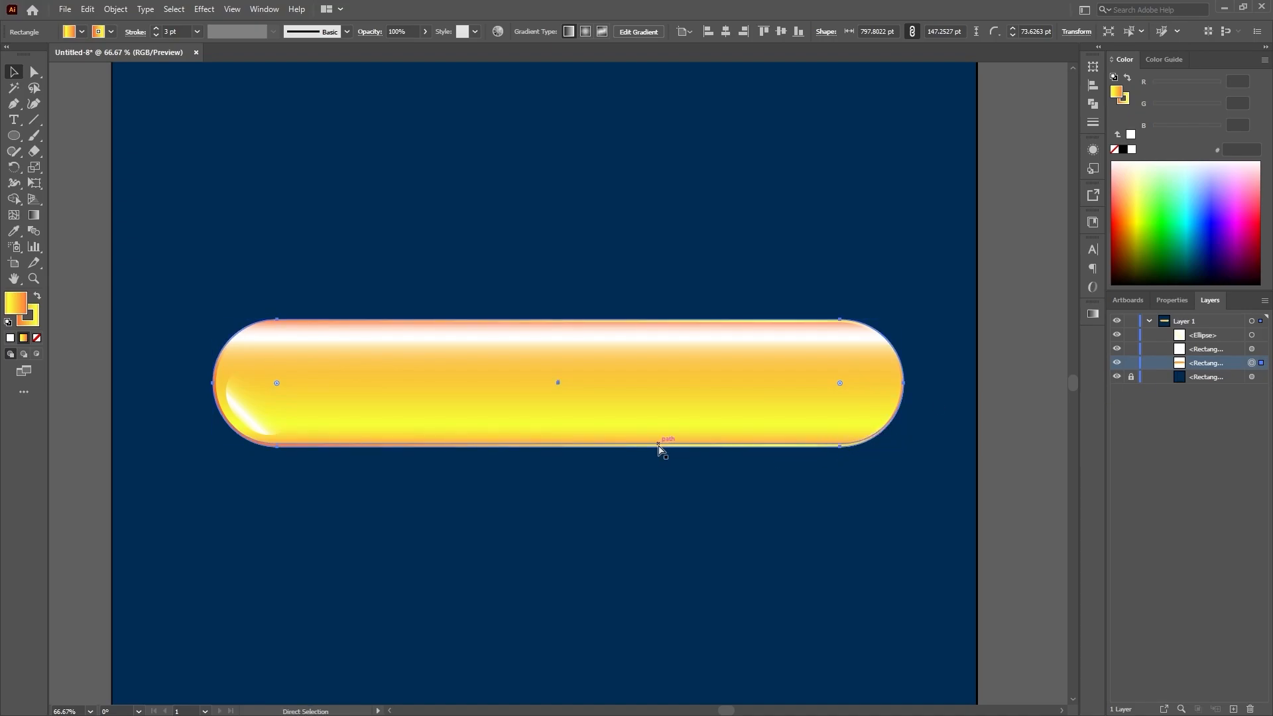
{"action": "key", "text": "ctrl+c"}
{"action": "key", "text": "ctrl+f"}
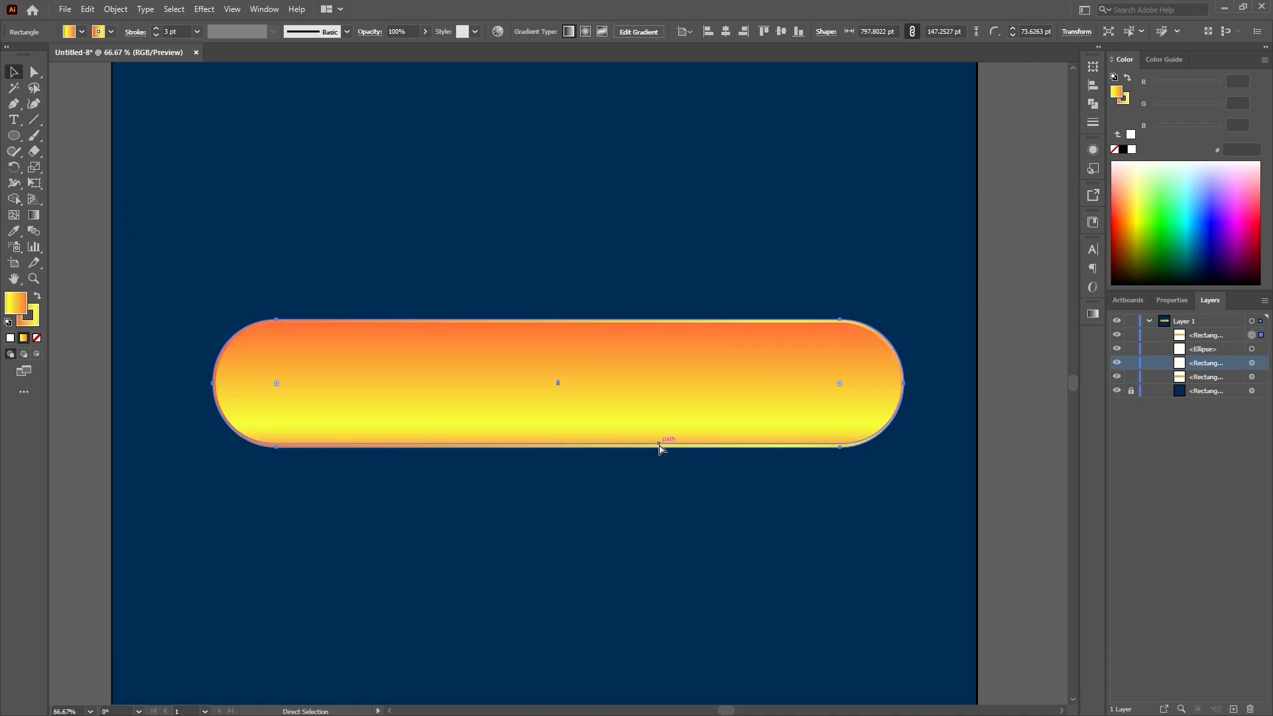
Step: Move the pasted rectangle below the button to view it separately, and undo the move
{"action": "key", "text": "v"}
{"action": "left_click_drag", "start_coordinate": [721, 387], "coordinate": [831, 507]}
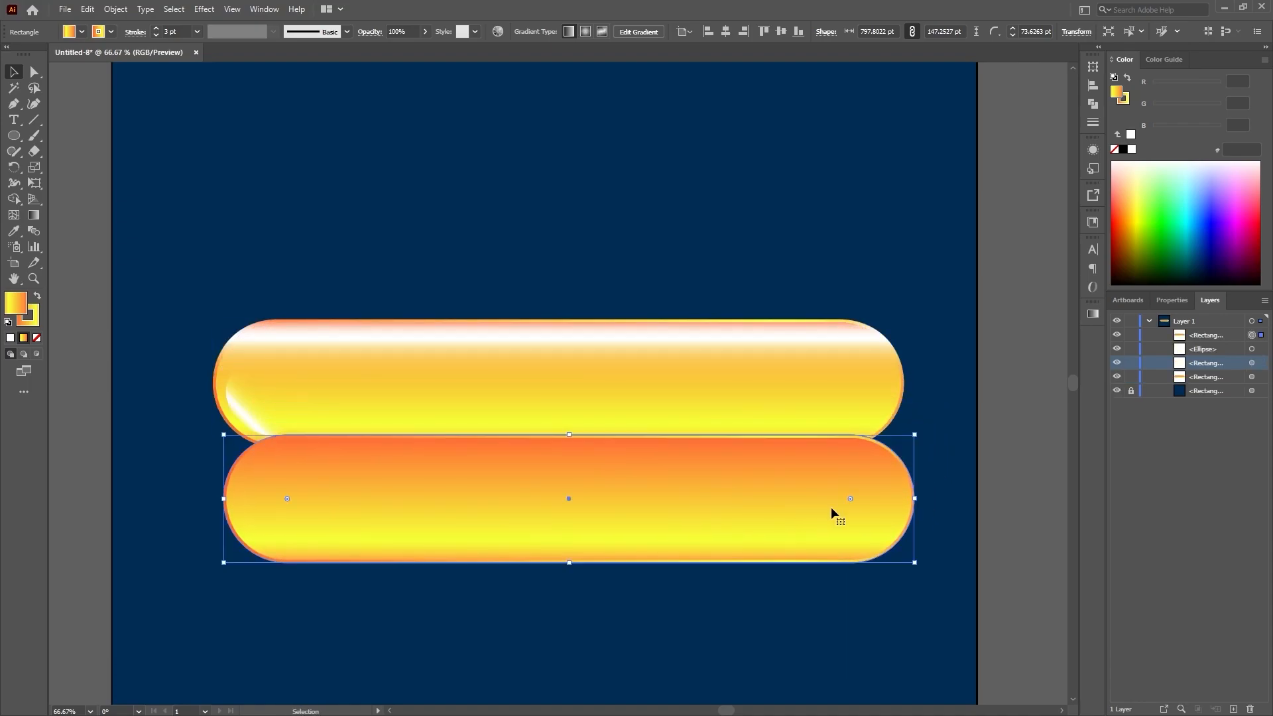
{"action": "key", "text": "a"}
{"action": "key", "text": "ctrl+z"}
{"action": "key", "text": "v"}
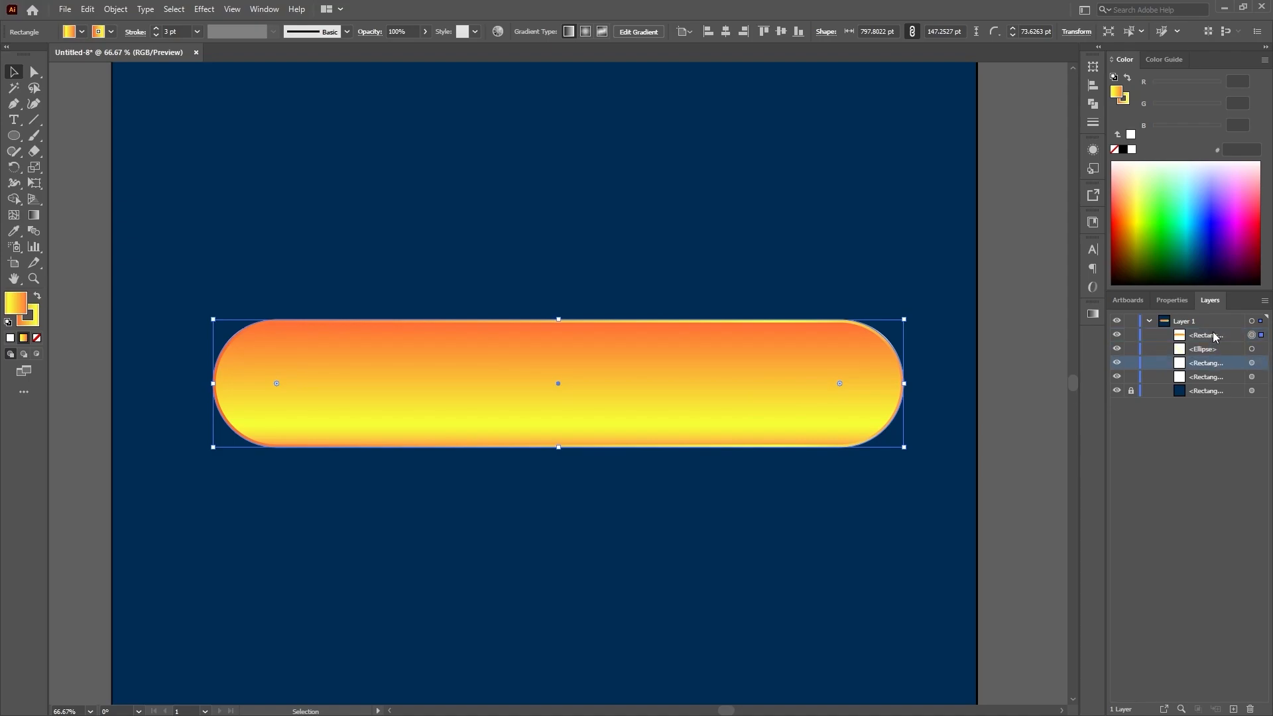
Step: Reorder the pasted rectangle to sit just above the locked background, and extend its bottom edge to about 162 px tall
{"action": "left_click_drag", "start_coordinate": [1212, 335], "coordinate": [1210, 385]}
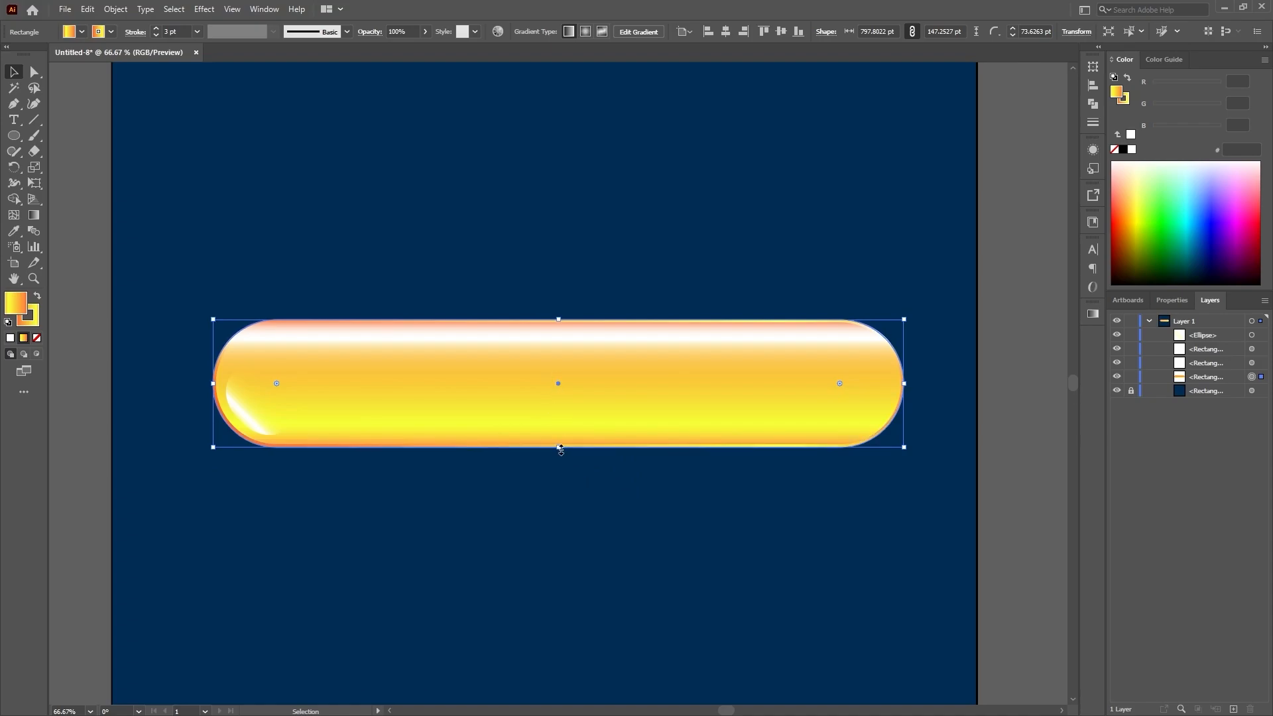
{"action": "left_click_drag", "start_coordinate": [560, 450], "coordinate": [564, 463]}
{"action": "left_click", "coordinate": [670, 497]}
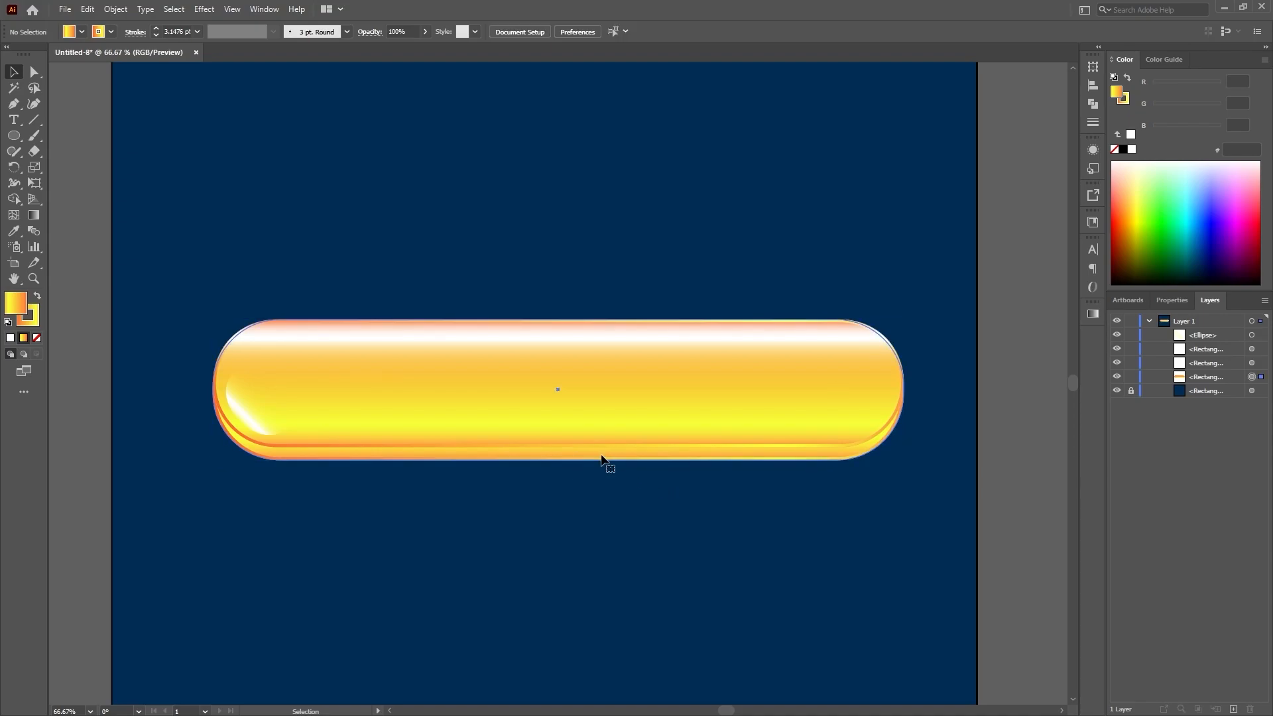
Step: Recolor the yellow stop in the lowest button rectangle's fill gradient to orange f67e36 and slide it farther toward the gradient's middle
{"action": "left_click", "coordinate": [602, 458]}
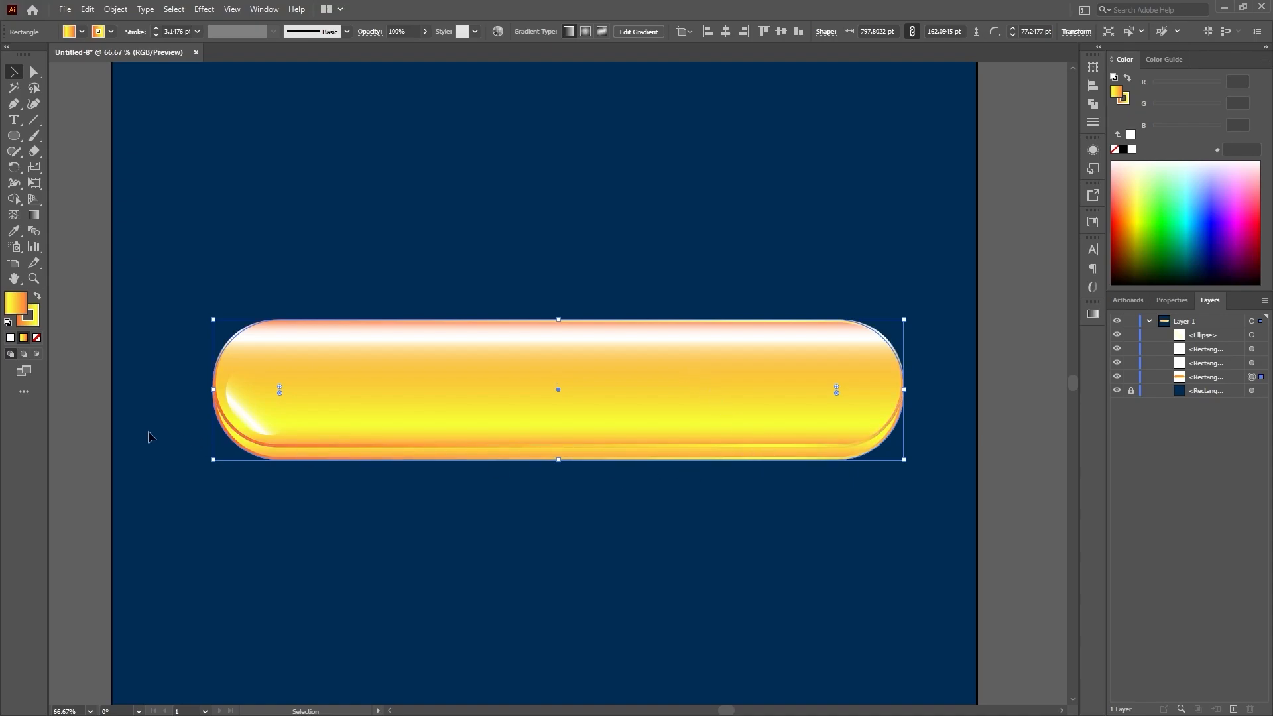
{"action": "left_click", "coordinate": [34, 324]}
{"action": "left_click", "coordinate": [1093, 314]}
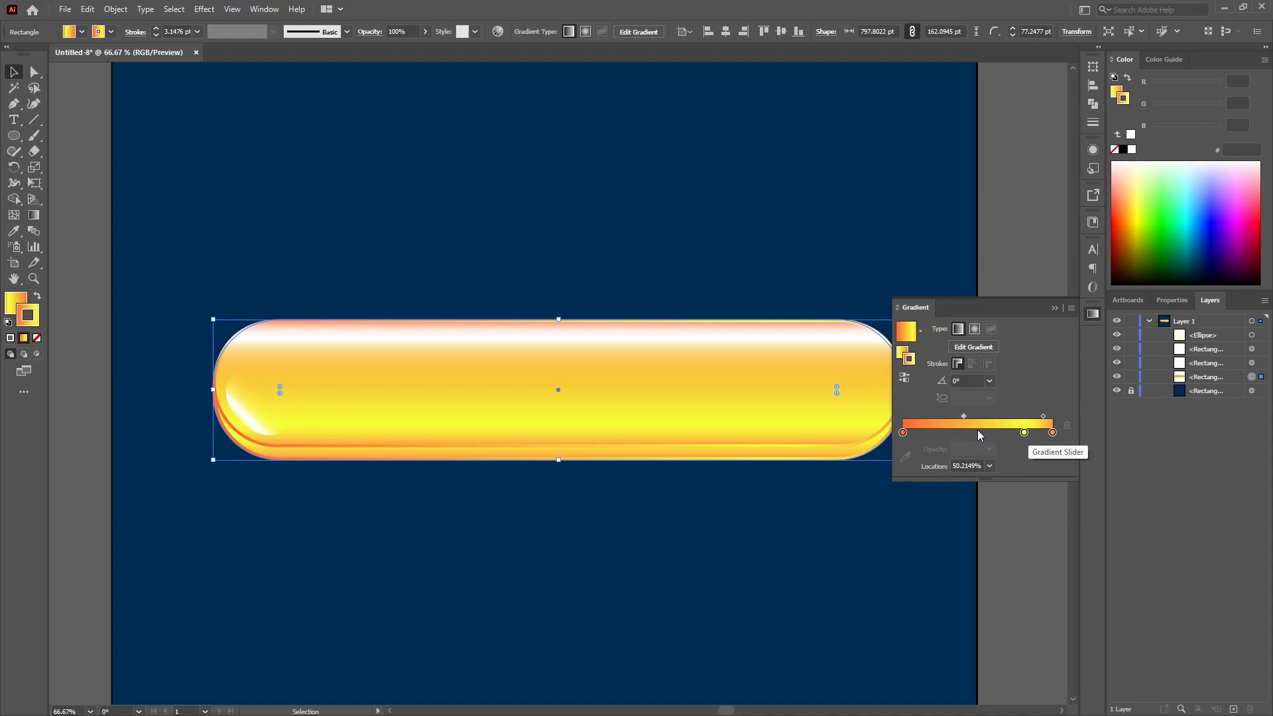
{"action": "left_click", "coordinate": [903, 353]}
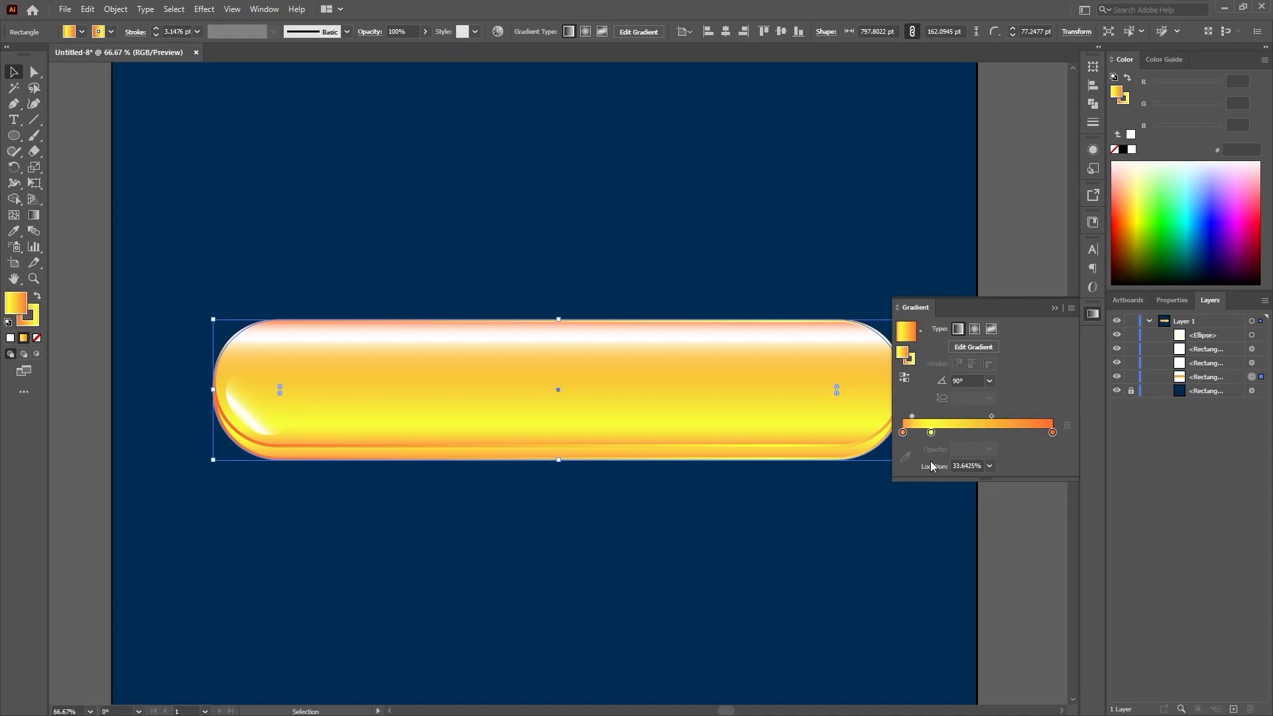
{"action": "left_click", "coordinate": [931, 433]}
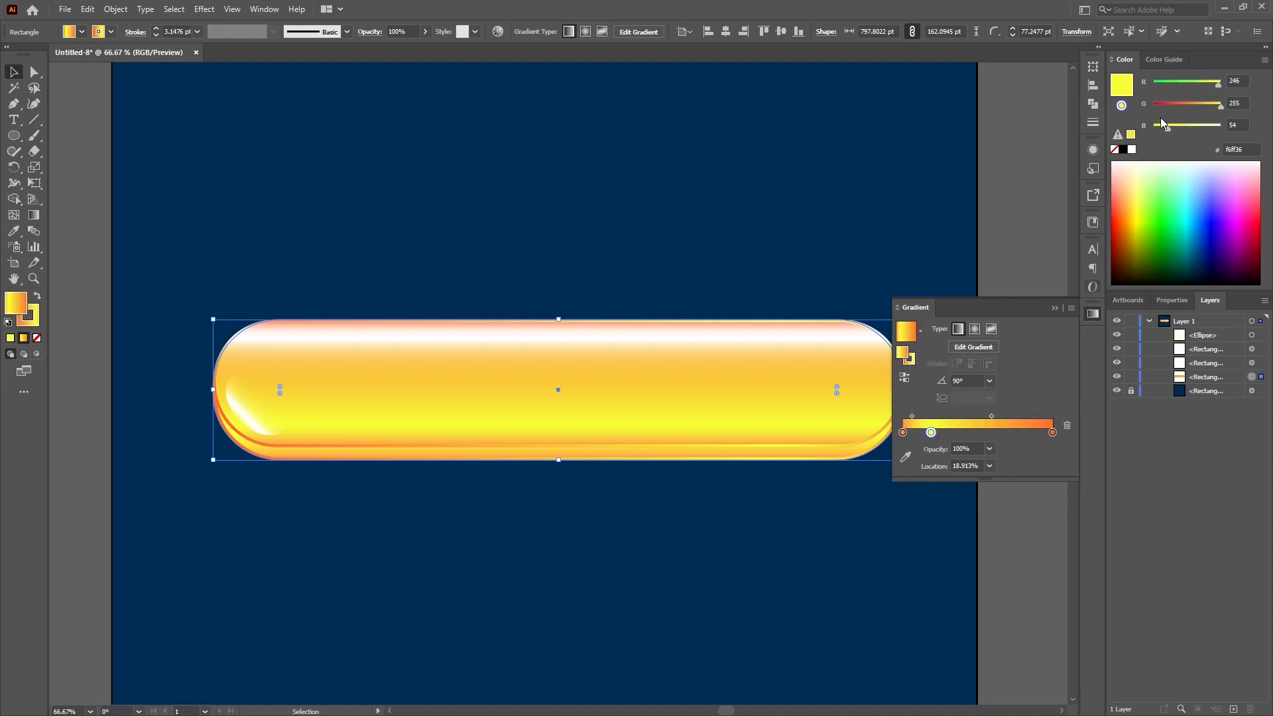
{"action": "left_click_drag", "start_coordinate": [1221, 105], "coordinate": [1187, 104]}
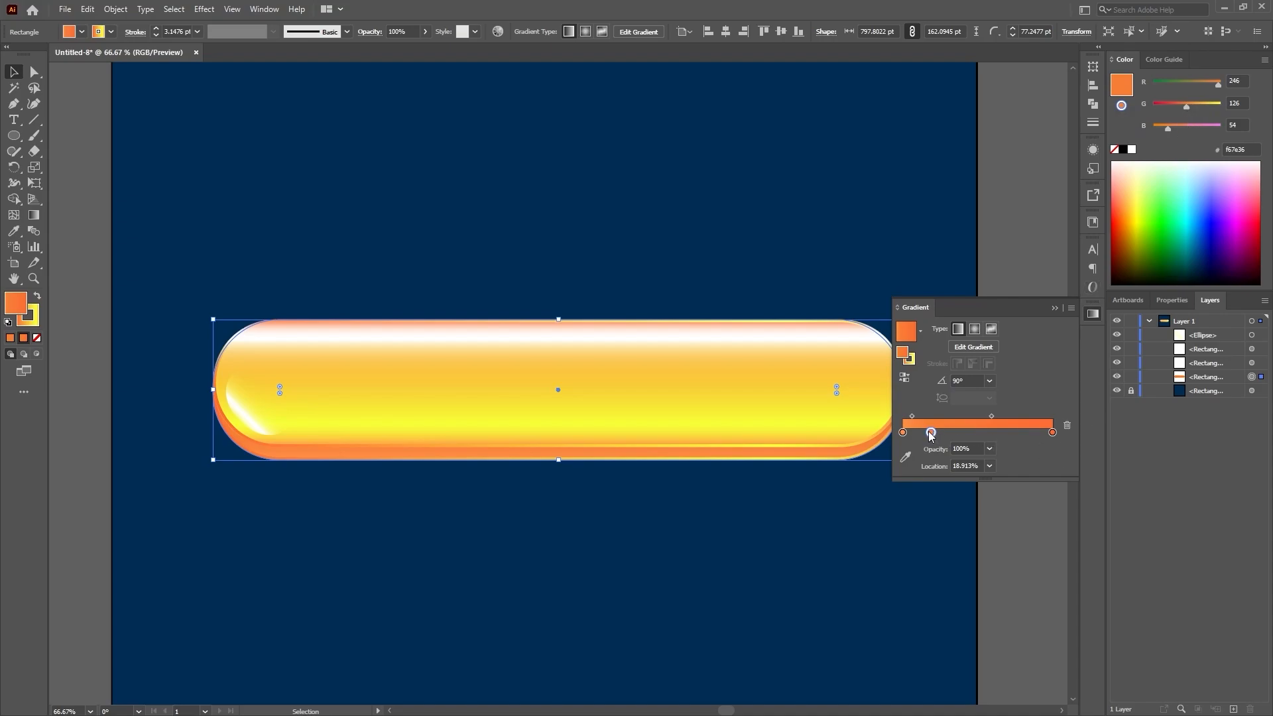
{"action": "left_click_drag", "start_coordinate": [931, 433], "coordinate": [950, 432]}
Step: Set the same fill gradient's starting stop to muted red 9f3949 and its end stop to dark brown 6f2600
{"action": "left_click", "coordinate": [902, 432]}
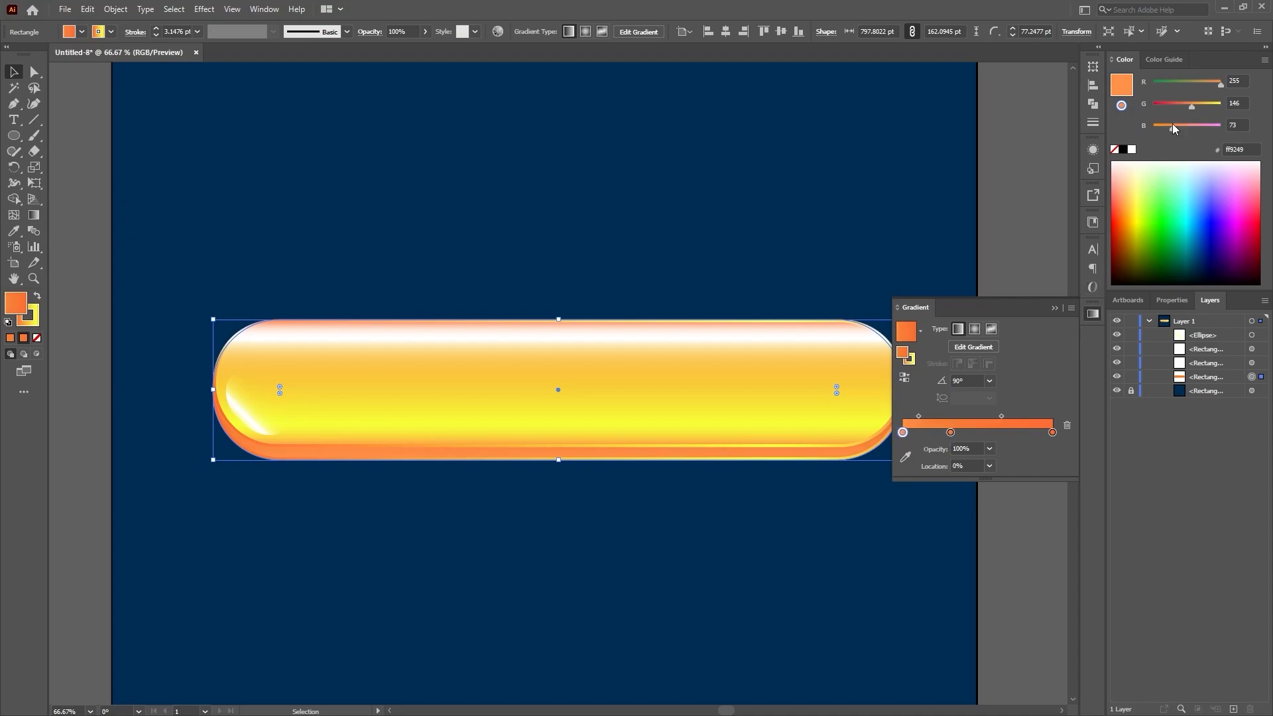
{"action": "mouse_move", "coordinate": [1195, 105]}
{"action": "left_mouse_down"}
{"action": "mouse_move", "coordinate": [1168, 106]}
{"action": "mouse_move", "coordinate": [1195, 83]}
{"action": "left_mouse_up"}
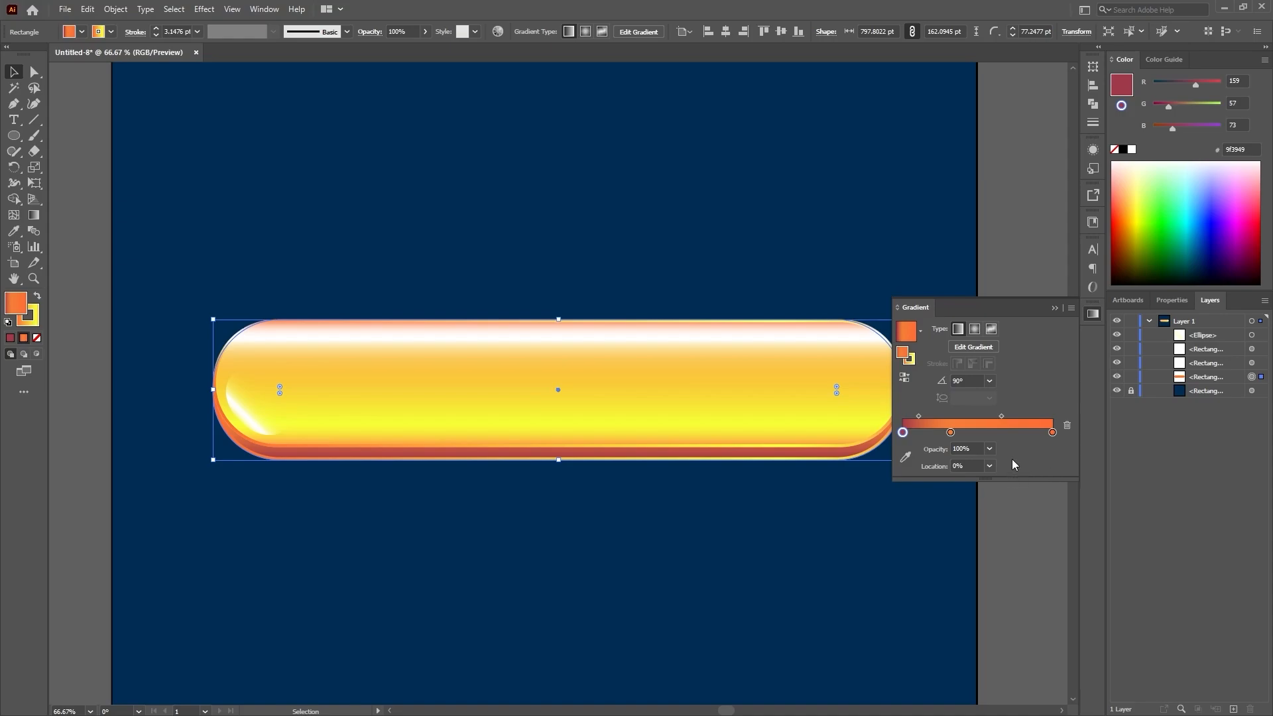
{"action": "left_click", "coordinate": [1053, 432]}
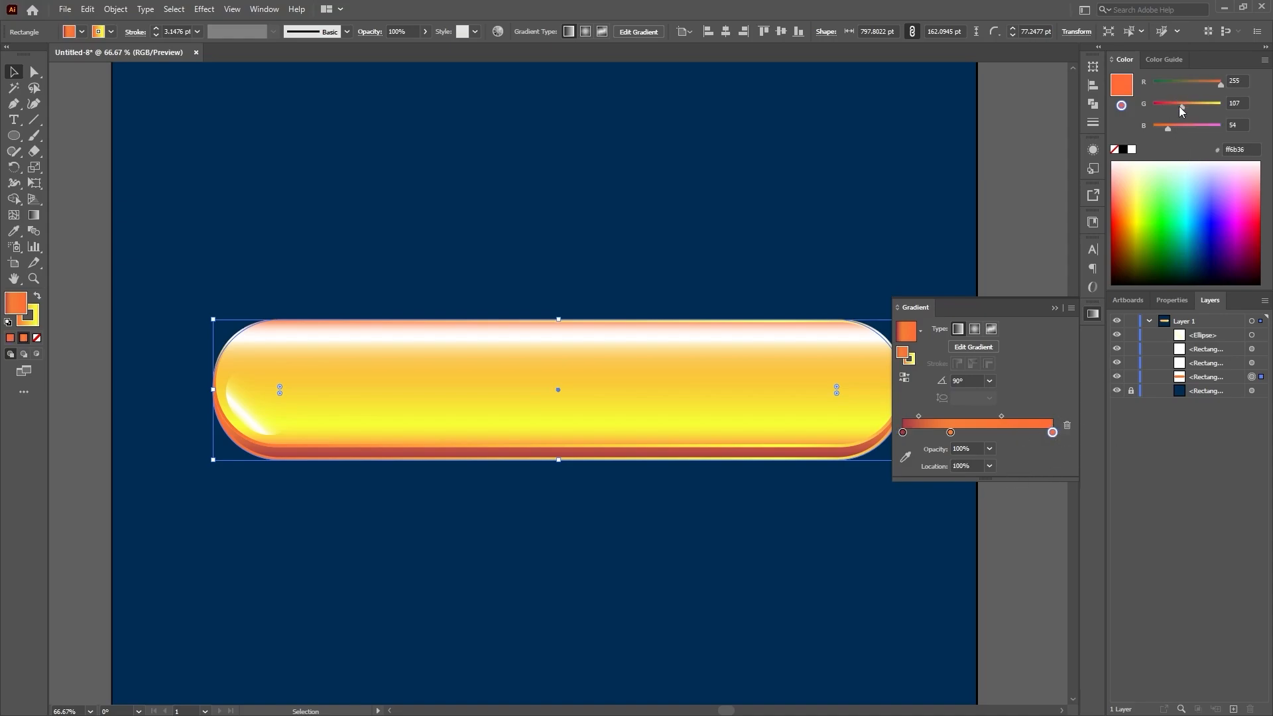
{"action": "left_click_drag", "start_coordinate": [1179, 106], "coordinate": [1199, 86]}
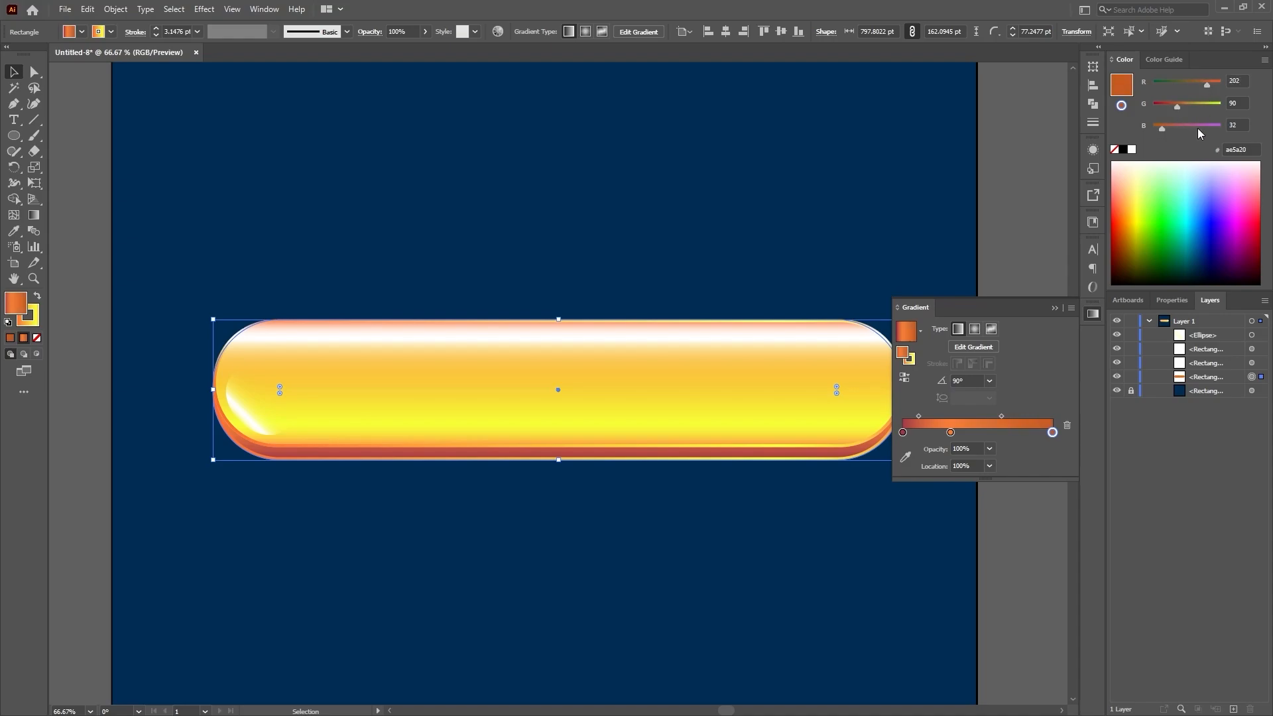
{"action": "mouse_move", "coordinate": [1119, 265]}
{"action": "left_mouse_down"}
{"action": "mouse_move", "coordinate": [1127, 241]}
{"action": "mouse_move", "coordinate": [1124, 252]}
{"action": "left_mouse_up"}
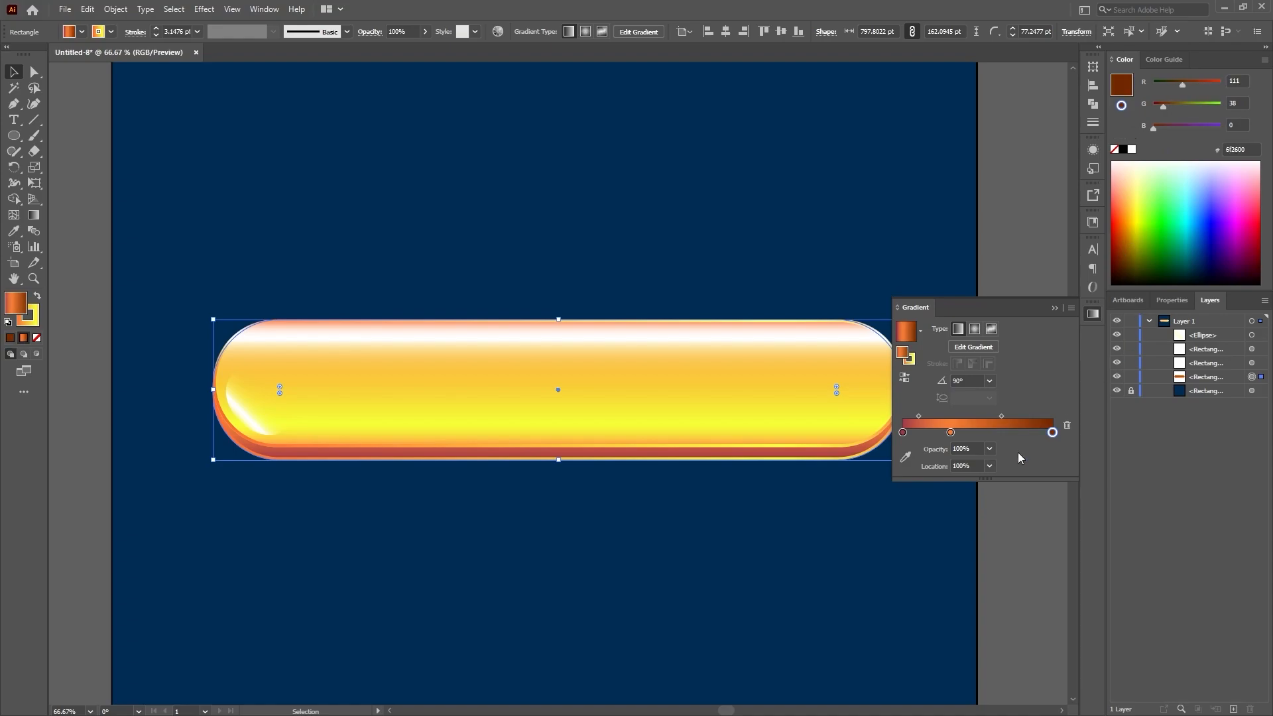
Step: Remove the yellow stop from the base rectangle's stroke gradient and shift the gradient midpoint to about 75%
{"action": "left_click", "coordinate": [910, 360]}
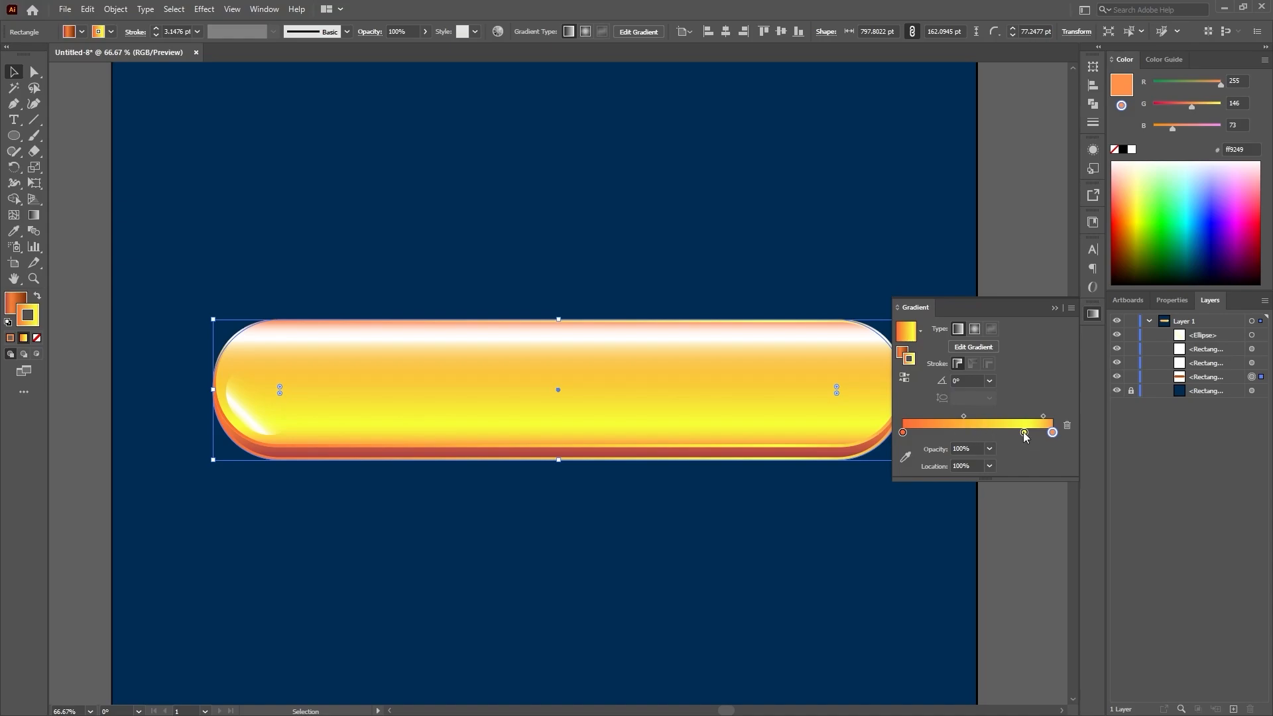
{"action": "left_click_drag", "start_coordinate": [1024, 432], "coordinate": [1020, 481]}
{"action": "mouse_move", "coordinate": [1055, 432]}
{"action": "left_mouse_down"}
{"action": "mouse_move", "coordinate": [1010, 434]}
{"action": "mouse_move", "coordinate": [1053, 432]}
{"action": "left_mouse_up"}
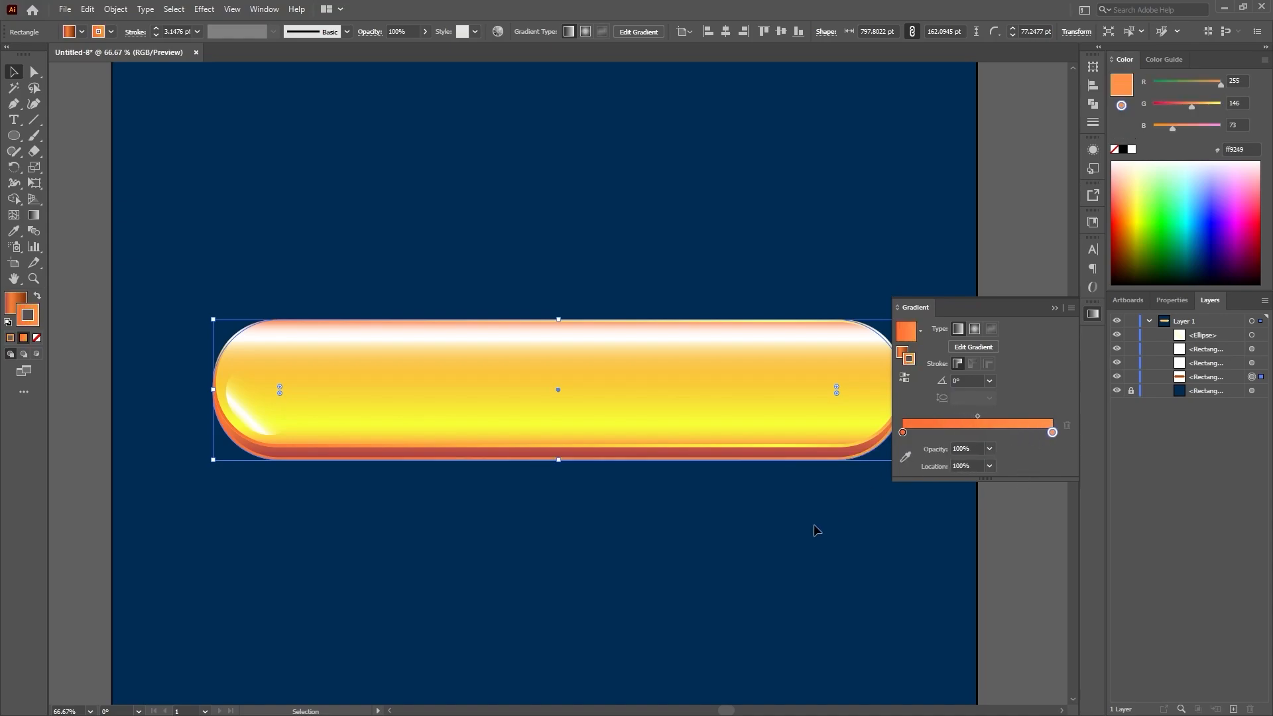
{"action": "left_click_drag", "start_coordinate": [977, 416], "coordinate": [1014, 418]}
Step: Recolor the stroke gradient's starting stop to dark crimson 7f0028 and slide it to around the gradient's middle
{"action": "left_click", "coordinate": [904, 434]}
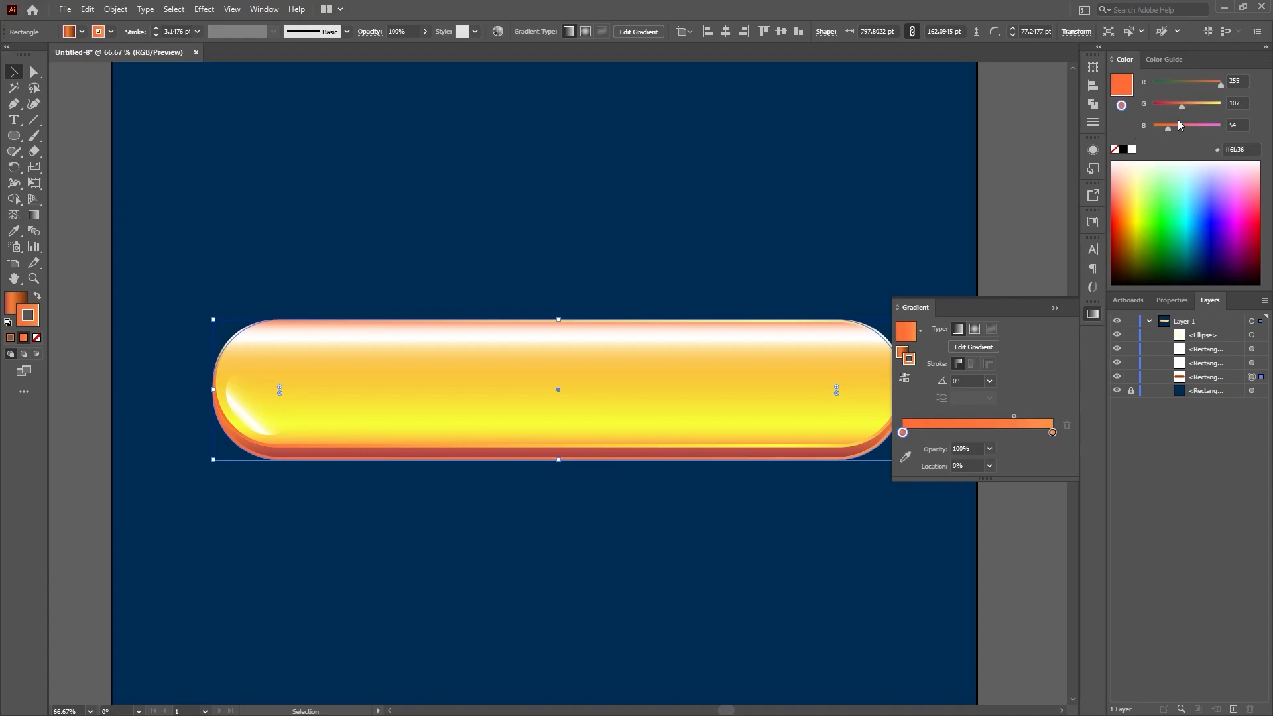
{"action": "mouse_move", "coordinate": [1179, 104]}
{"action": "left_mouse_down"}
{"action": "mouse_move", "coordinate": [1168, 106]}
{"action": "mouse_move", "coordinate": [1180, 105]}
{"action": "left_mouse_up"}
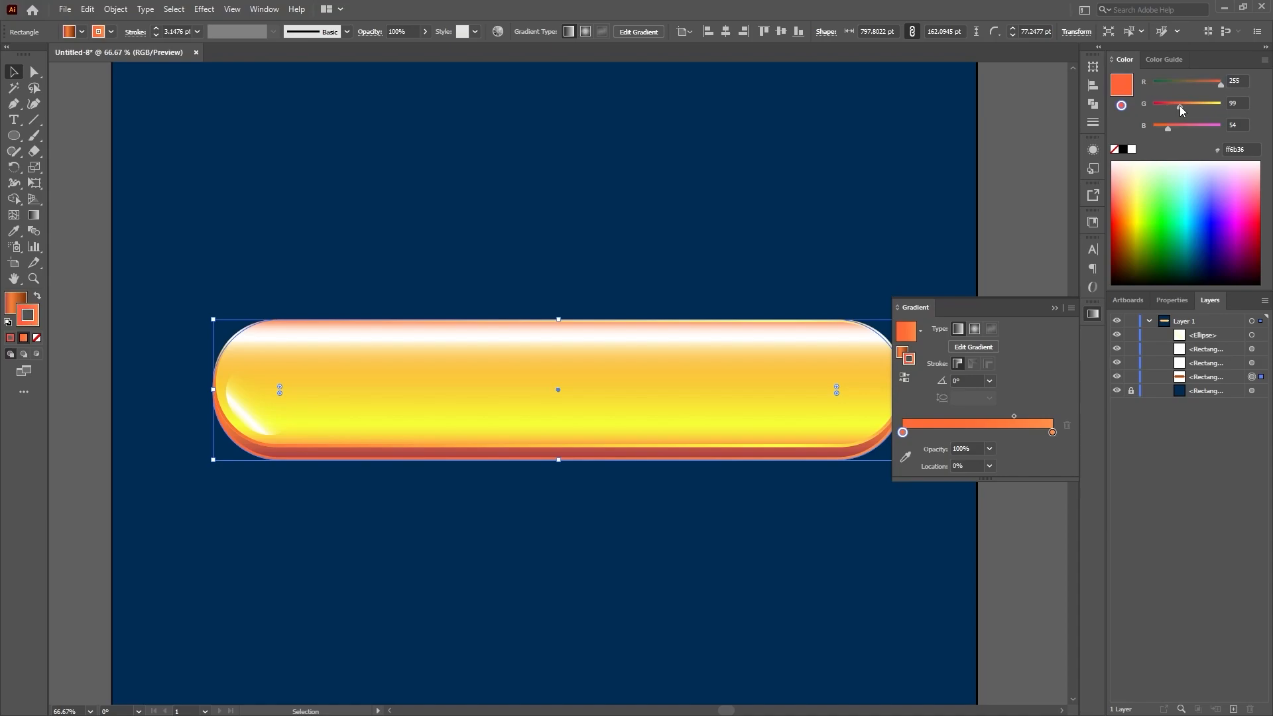
{"action": "left_click", "coordinate": [1244, 261]}
{"action": "left_click_drag", "start_coordinate": [1246, 259], "coordinate": [1256, 247]}
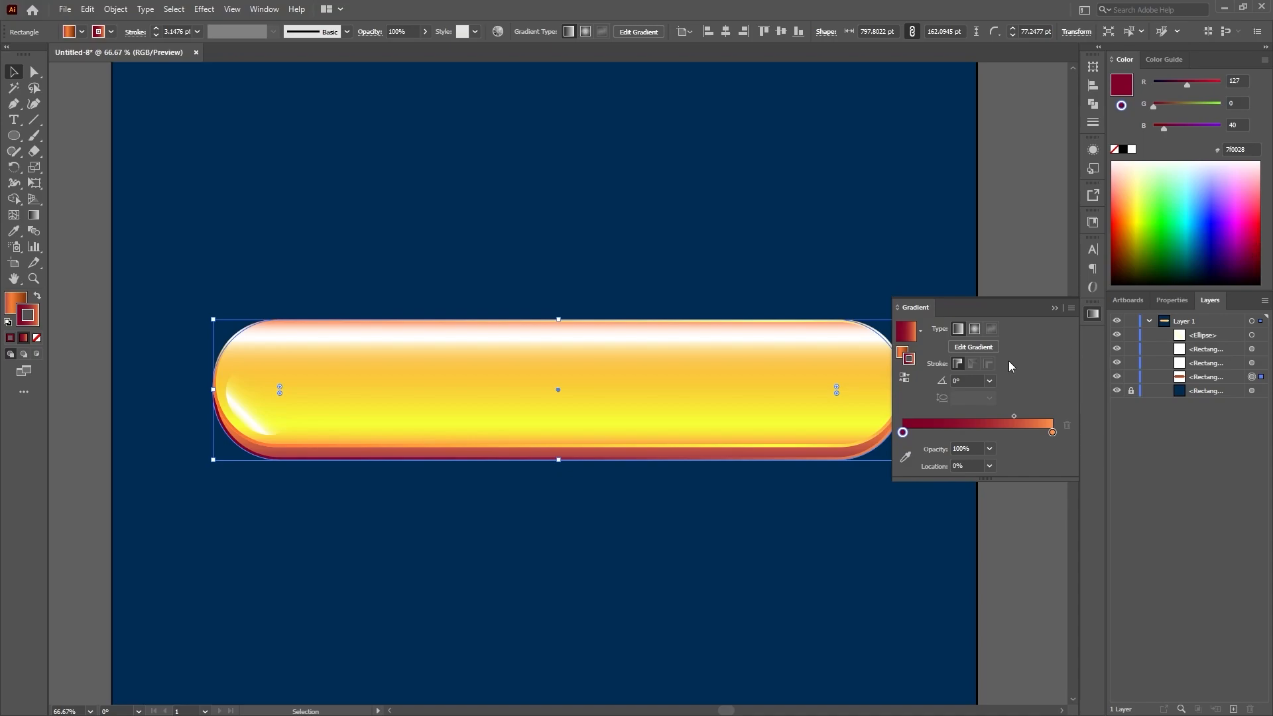
{"action": "mouse_move", "coordinate": [1015, 416]}
{"action": "left_mouse_down"}
{"action": "mouse_move", "coordinate": [974, 416]}
{"action": "mouse_move", "coordinate": [1015, 416]}
{"action": "left_mouse_up"}
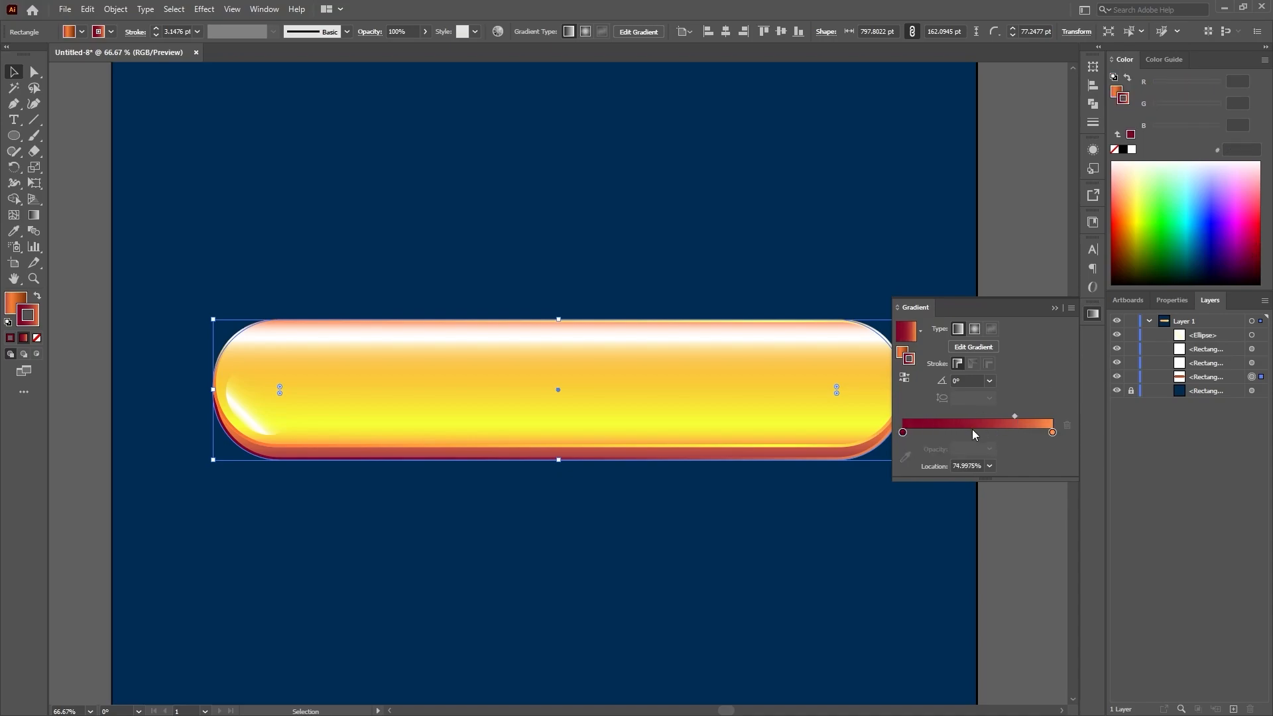
{"action": "left_click_drag", "start_coordinate": [903, 434], "coordinate": [1009, 417]}
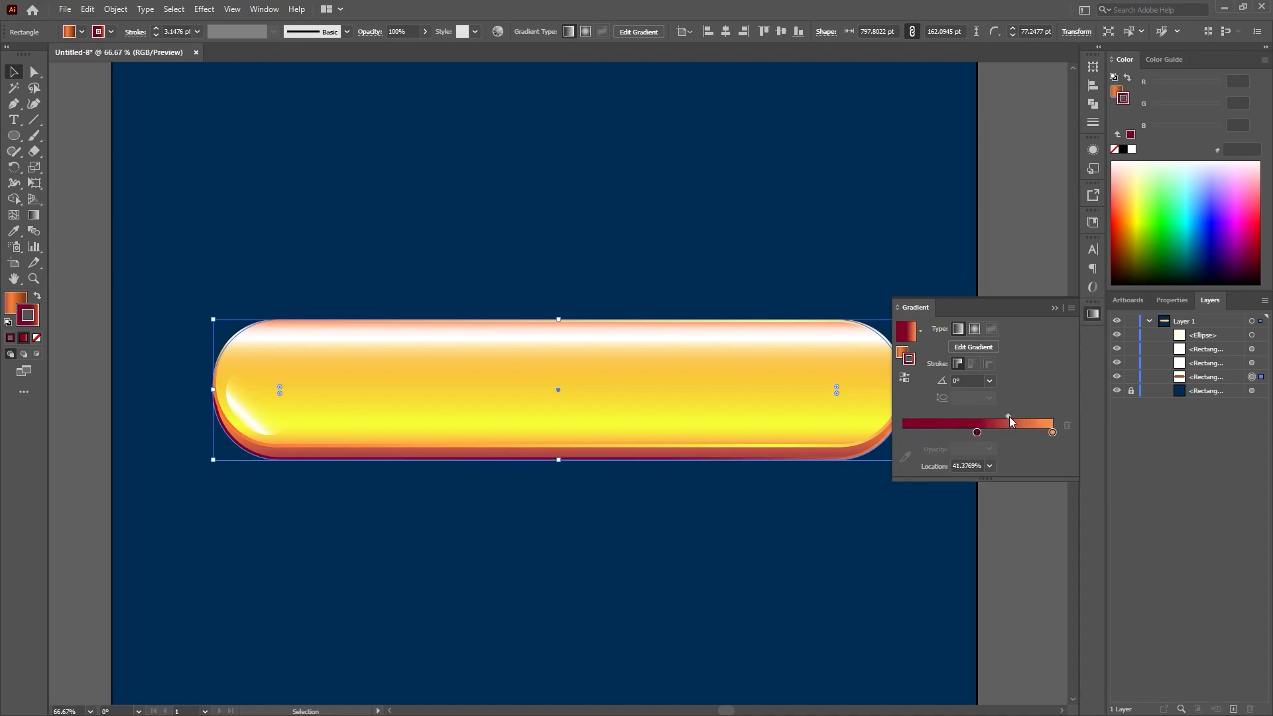
Step: Set the stroke gradient's end stop to dark red 8d1600, then close the gradient settings and deselect the rectangle
{"action": "left_click", "coordinate": [1053, 433]}
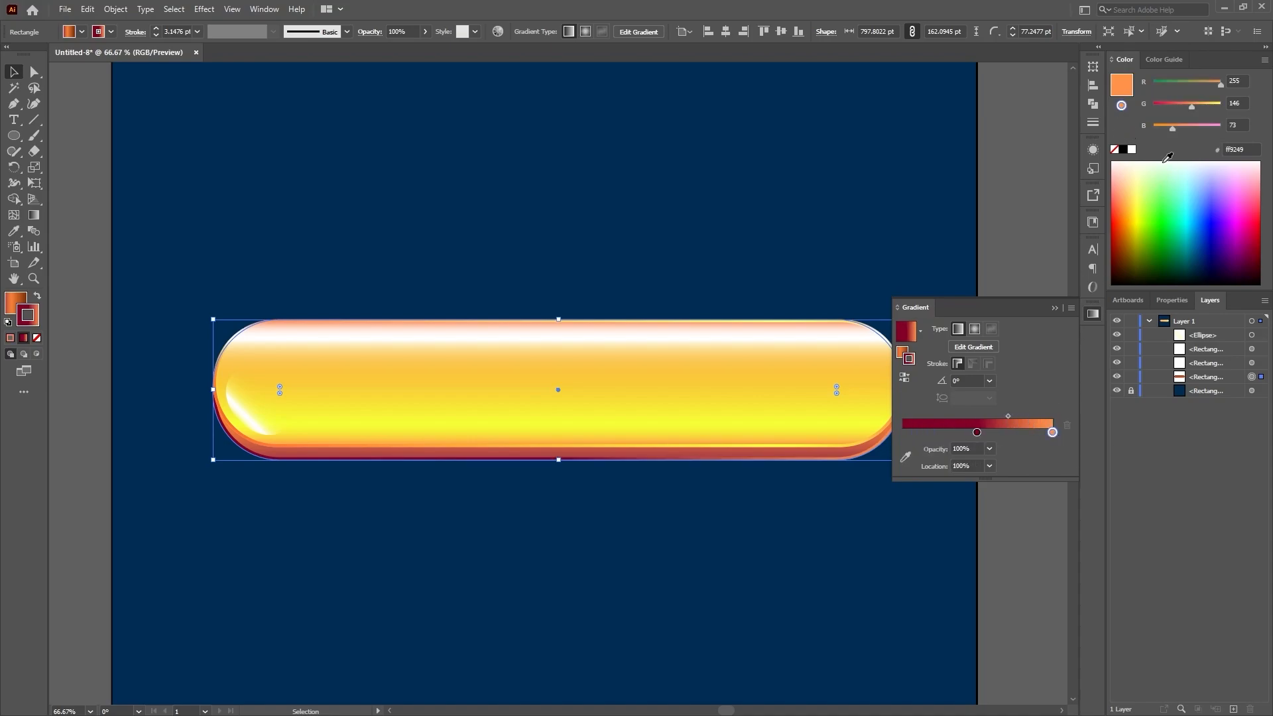
{"action": "left_click", "coordinate": [1235, 260]}
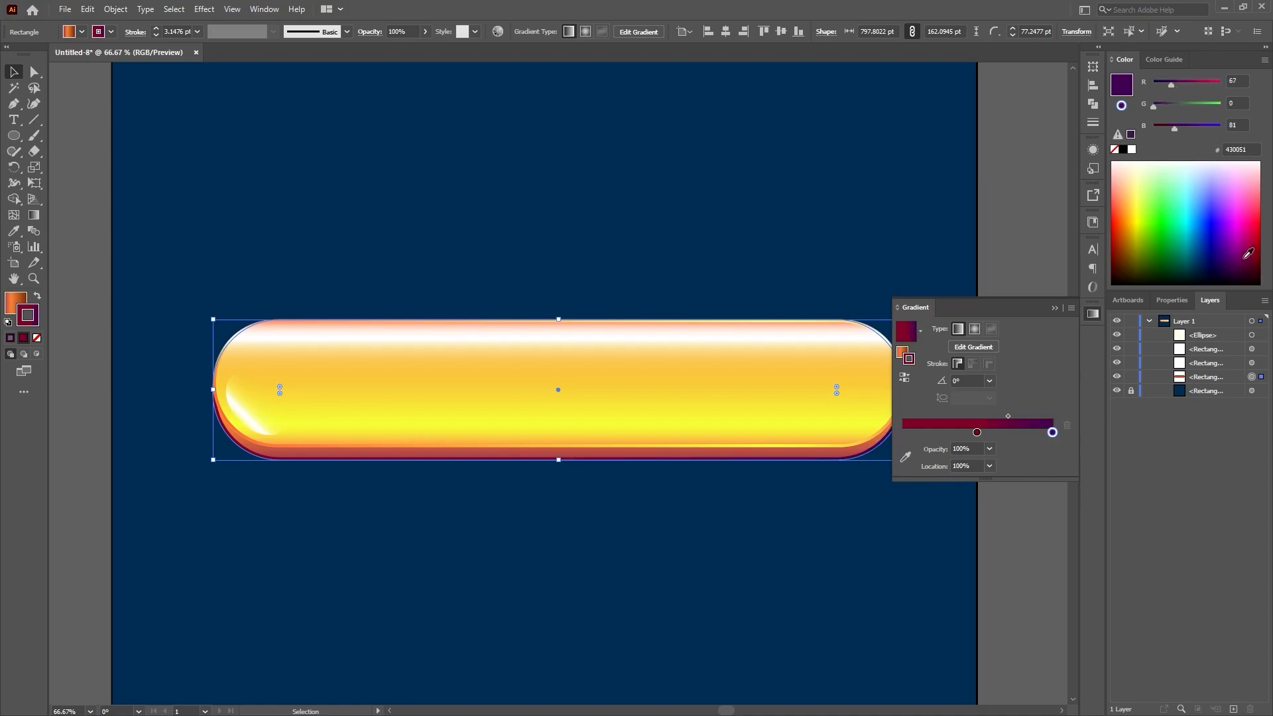
{"action": "left_click_drag", "start_coordinate": [1255, 258], "coordinate": [1119, 245]}
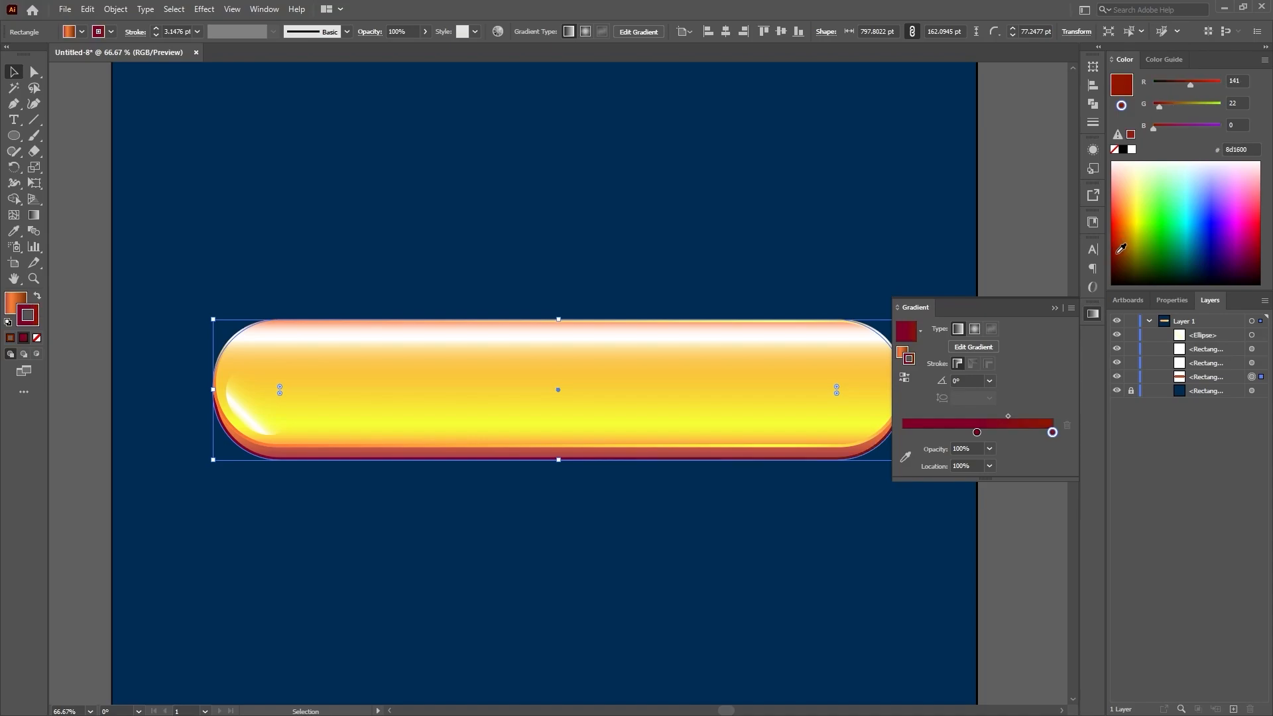
{"action": "left_click", "coordinate": [1052, 308]}
{"action": "left_click", "coordinate": [823, 516]}
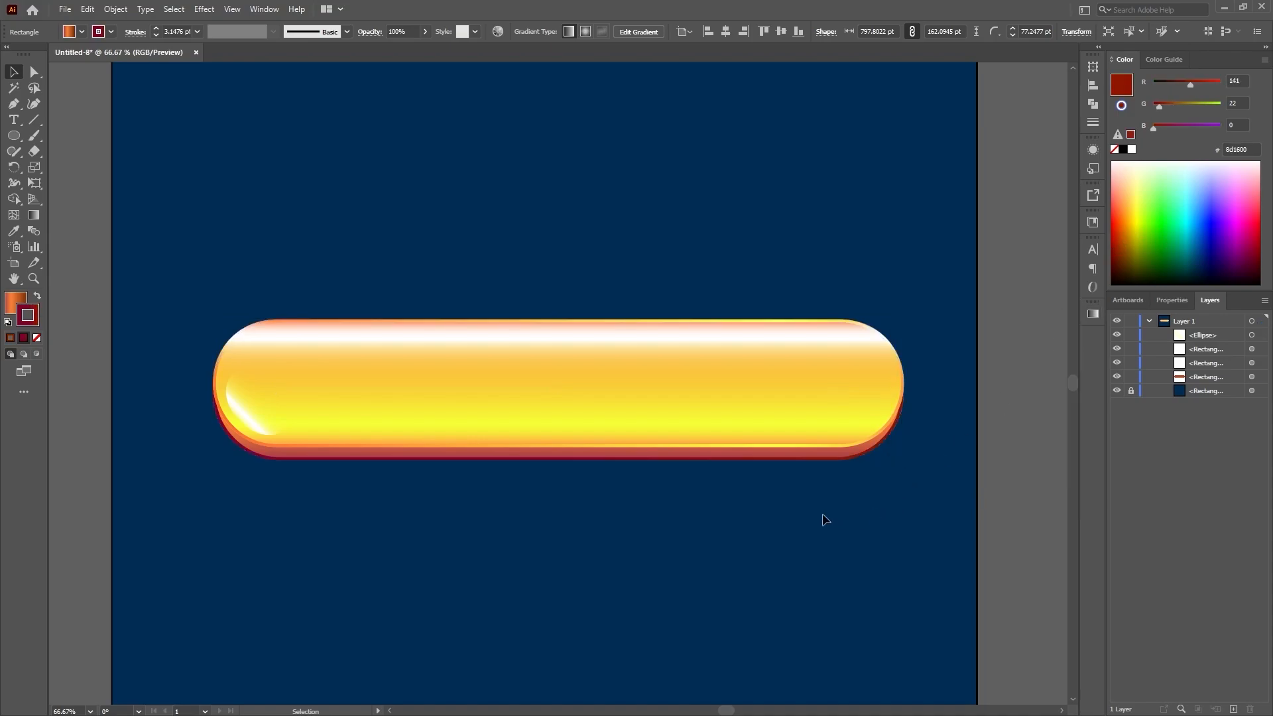
Step: Extend the base rectangle's bottom edge downward to a height of about 167 pt and deselect it
{"action": "left_click", "coordinate": [841, 463]}
{"action": "left_click_drag", "start_coordinate": [559, 460], "coordinate": [560, 466]}
{"action": "left_click", "coordinate": [614, 506]}
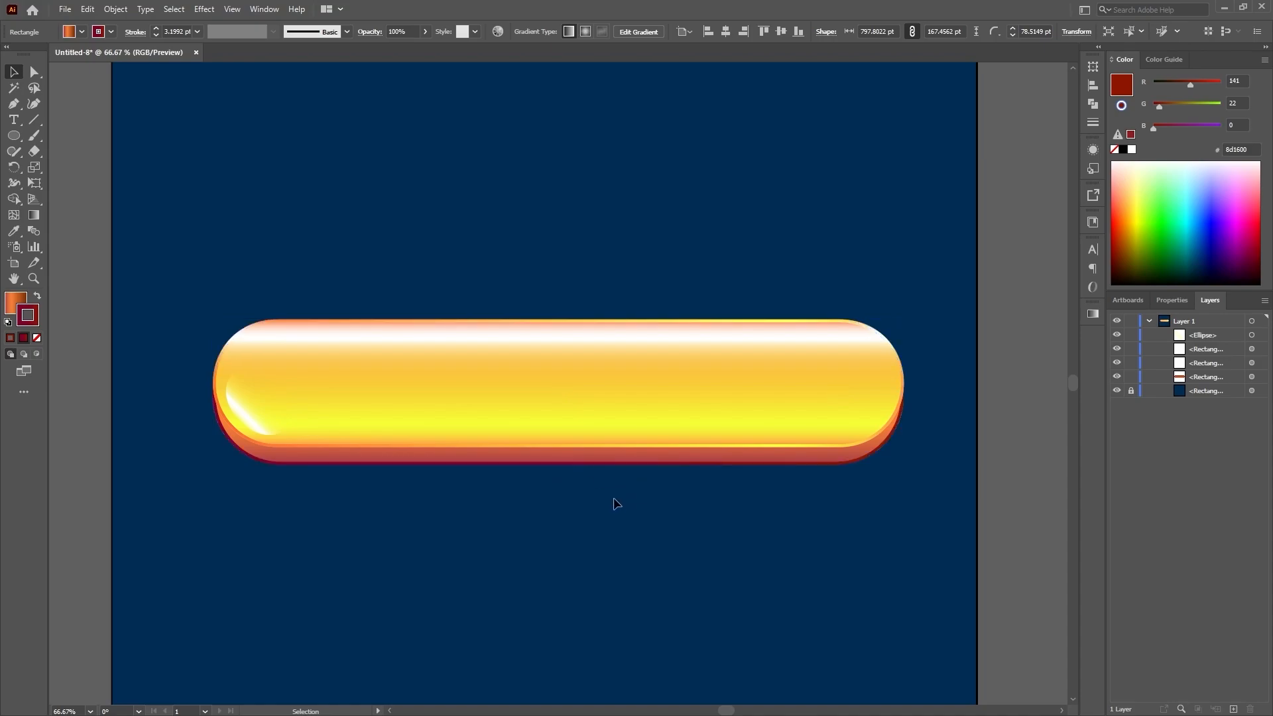
{"action": "left_click", "coordinate": [679, 462]}
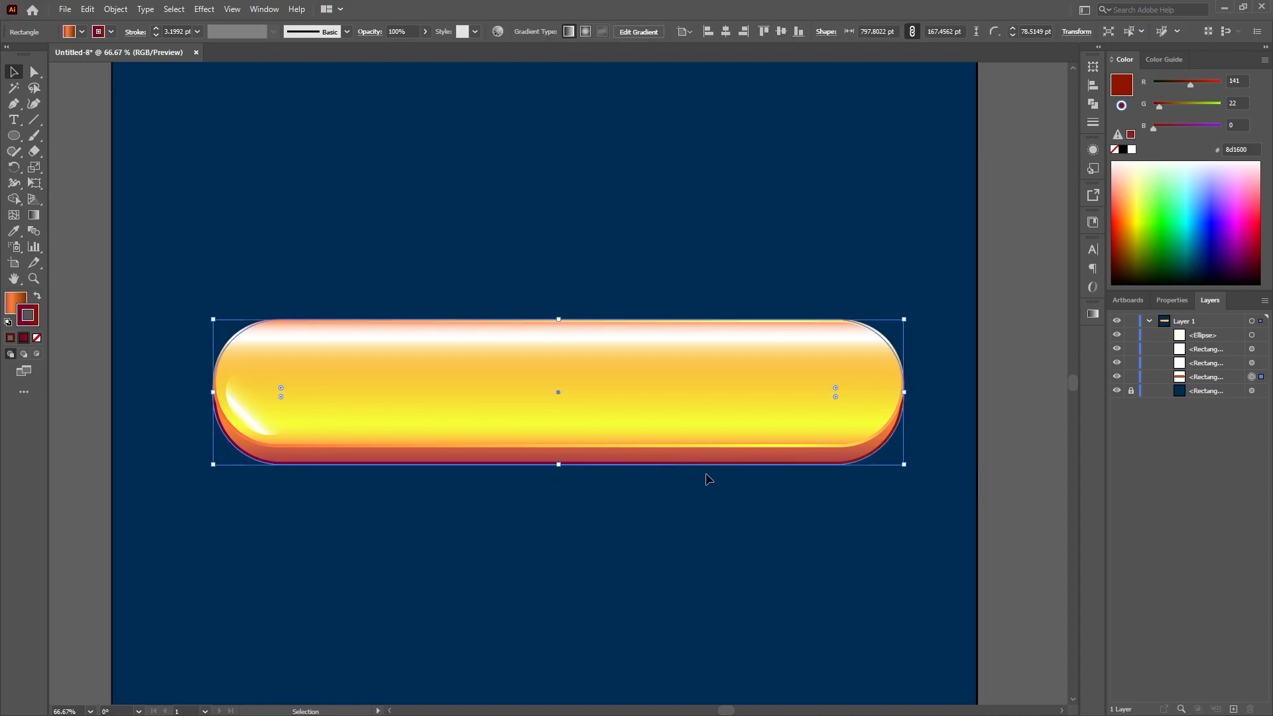
{"action": "left_click", "coordinate": [666, 523]}
Step: Remove the stroke from the base rectangle and deselect it
{"action": "left_click", "coordinate": [636, 467]}
{"action": "left_click", "coordinate": [36, 338]}
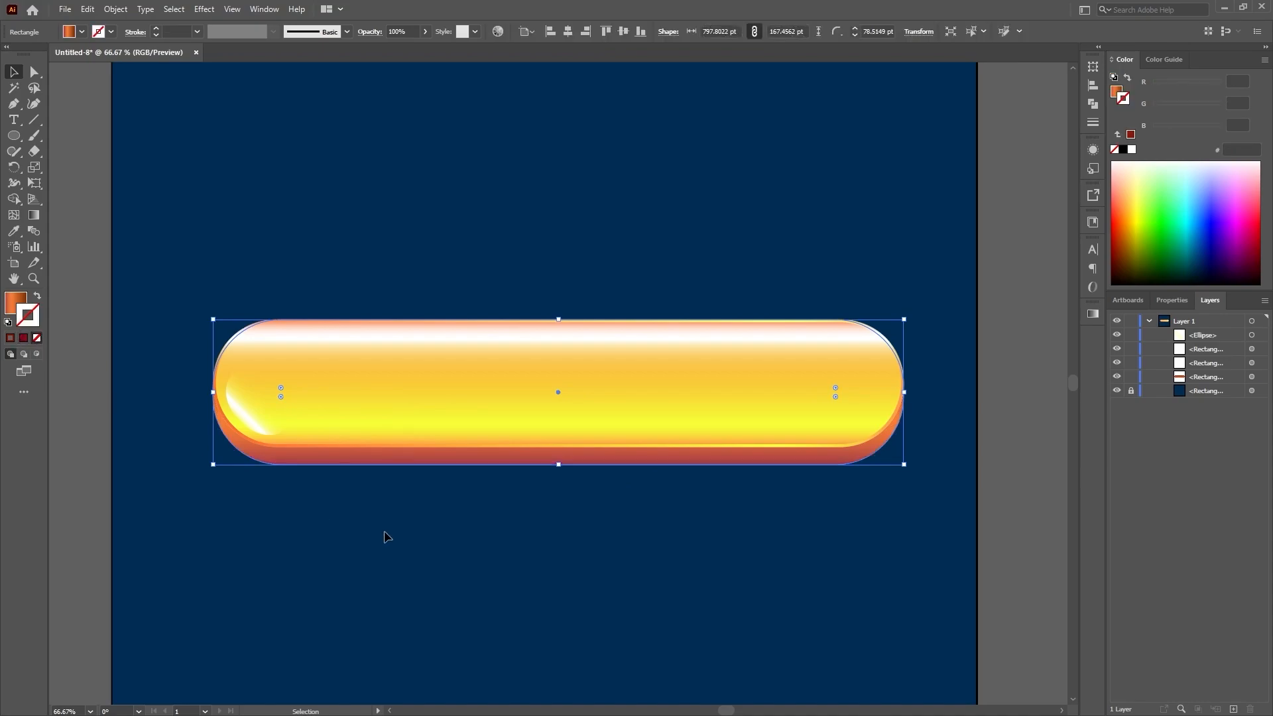
{"action": "left_click", "coordinate": [388, 536]}
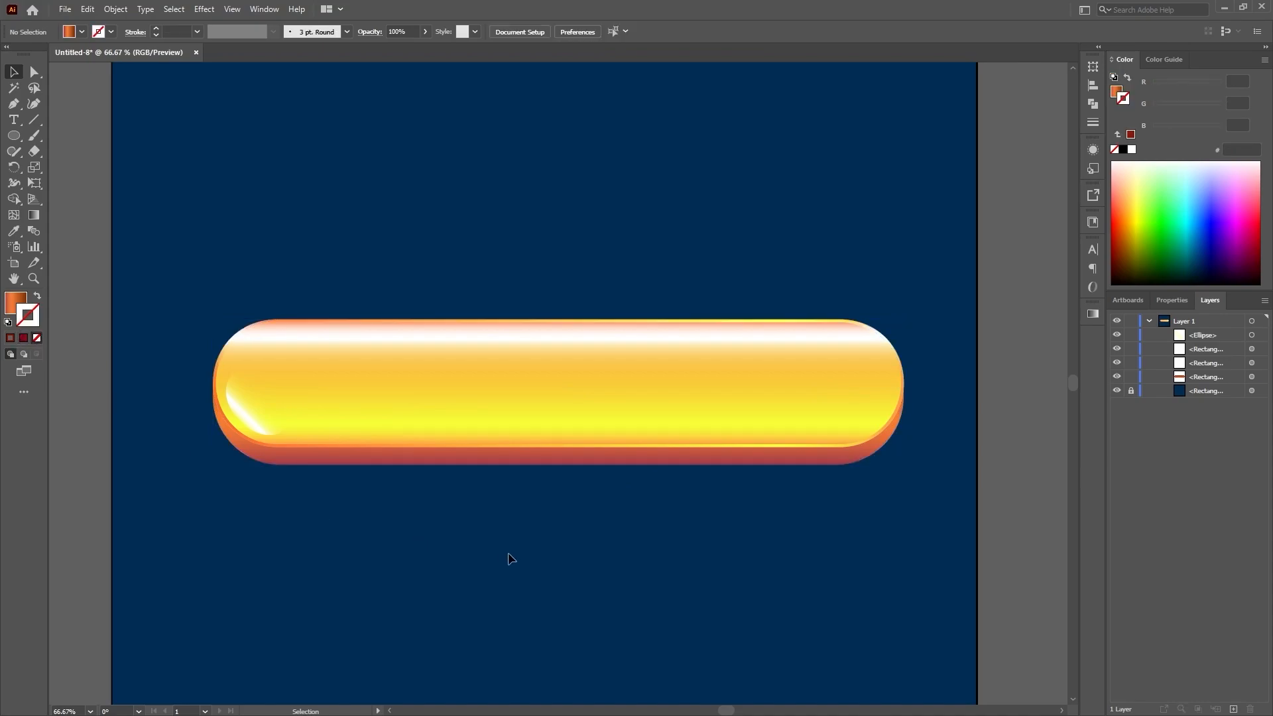
{"action": "left_click", "coordinate": [473, 463]}
{"action": "left_click_drag", "start_coordinate": [559, 467], "coordinate": [557, 463]}
{"action": "left_click", "coordinate": [607, 528]}
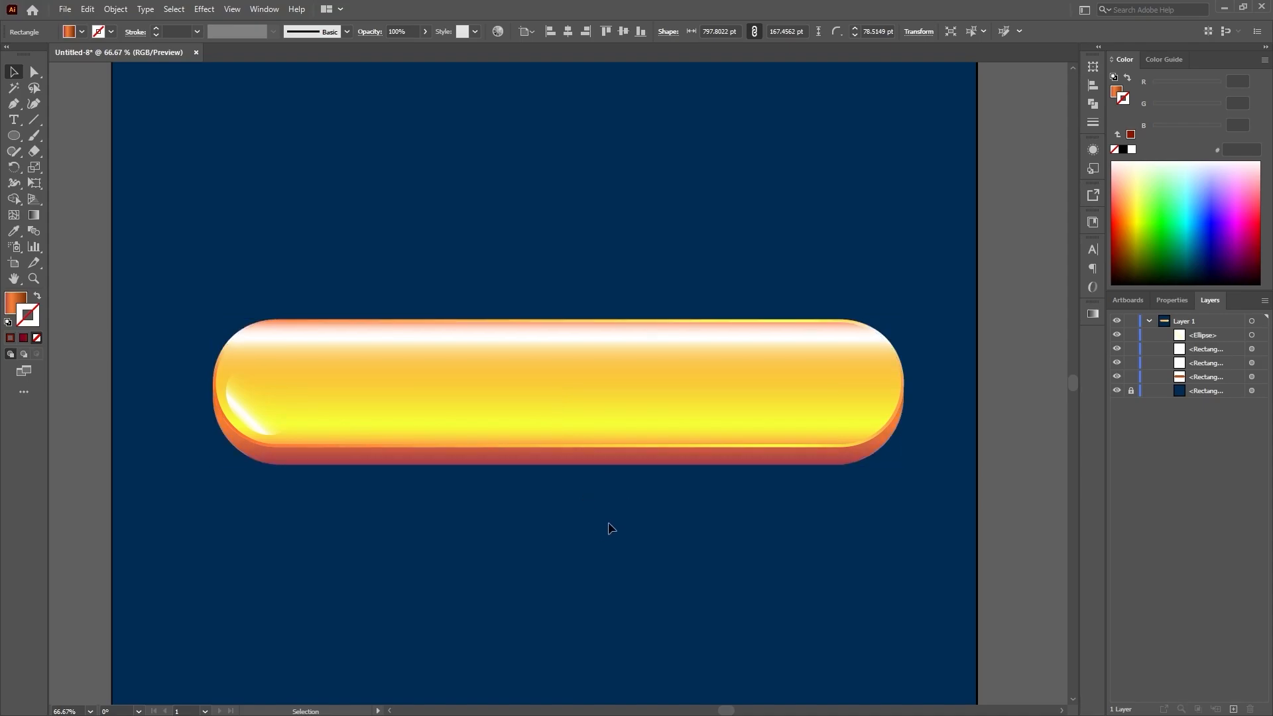
Step: Reverse the base rectangle's fill gradient so the dark brown end lies along its bottom edge
{"action": "left_click", "coordinate": [717, 453]}
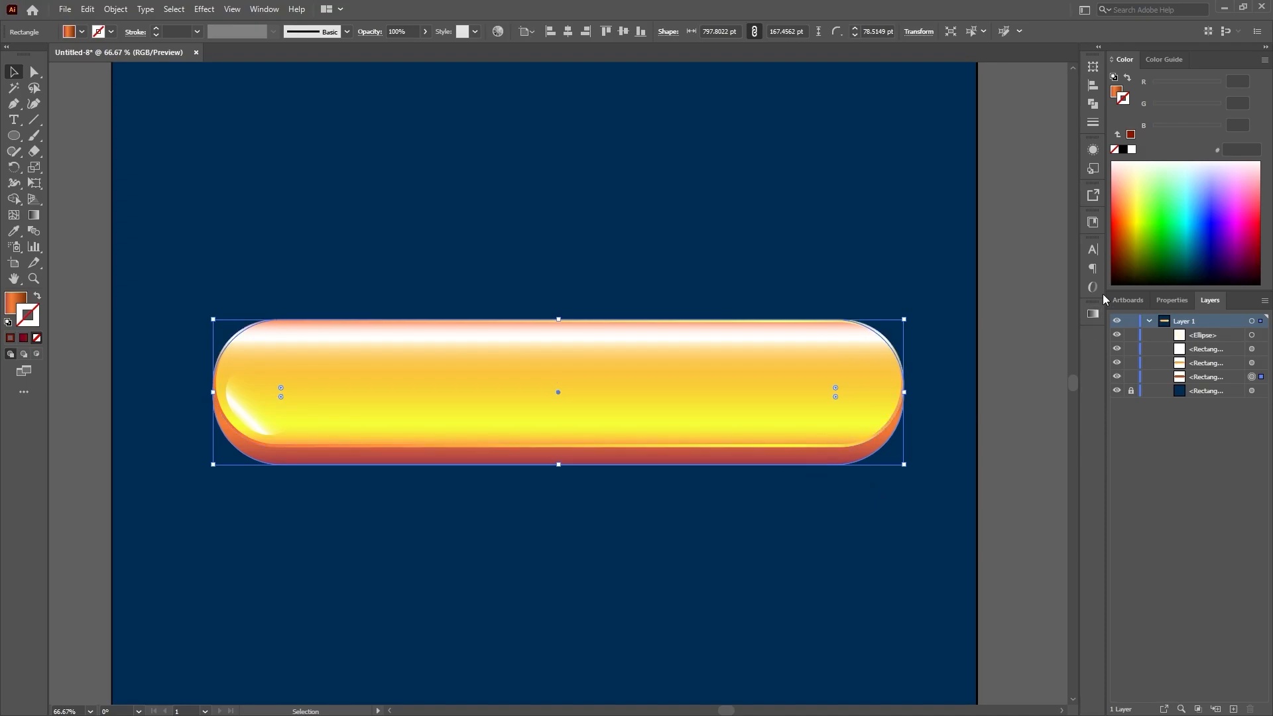
{"action": "left_click", "coordinate": [1093, 314]}
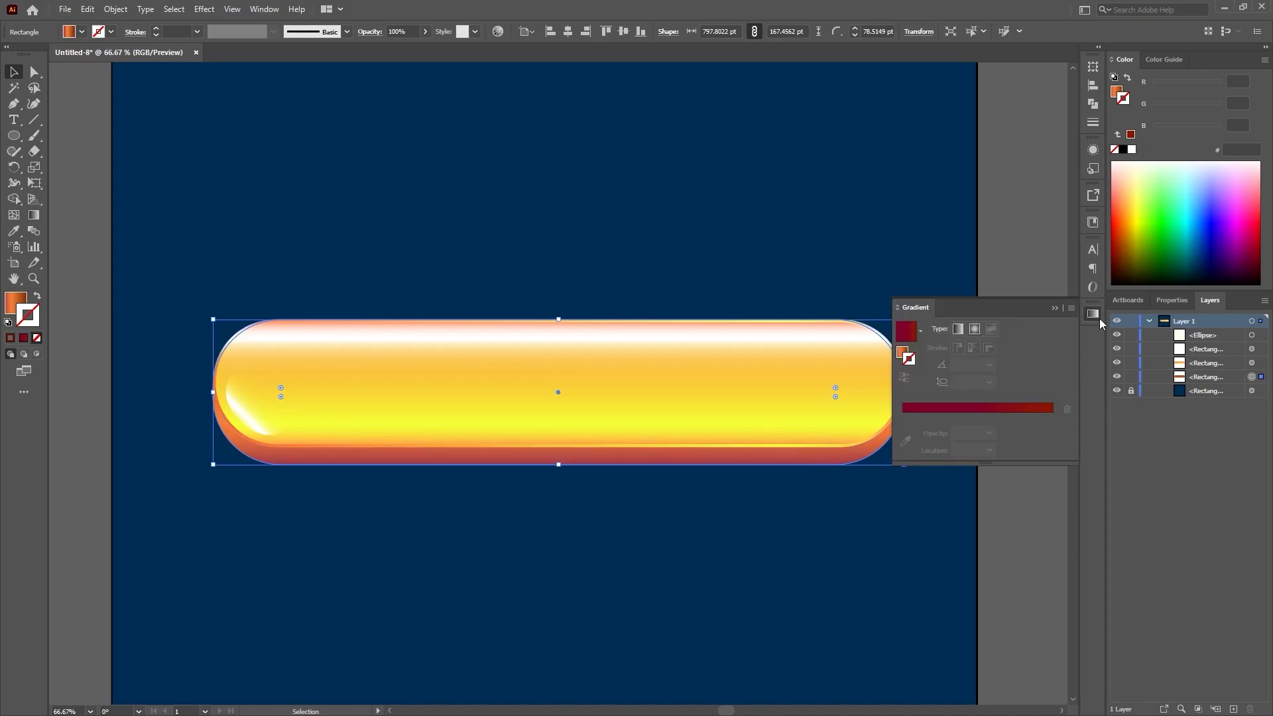
{"action": "left_click", "coordinate": [903, 352]}
{"action": "left_click", "coordinate": [904, 377]}
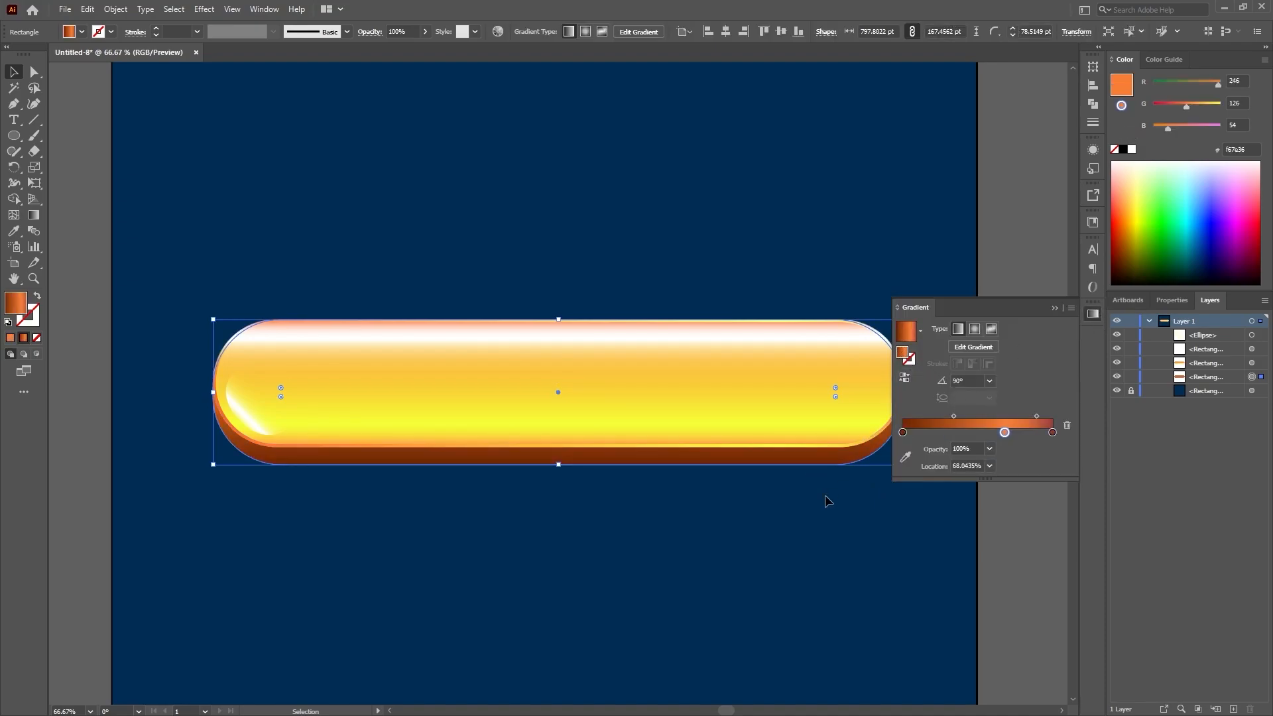
{"action": "left_click", "coordinate": [766, 536]}
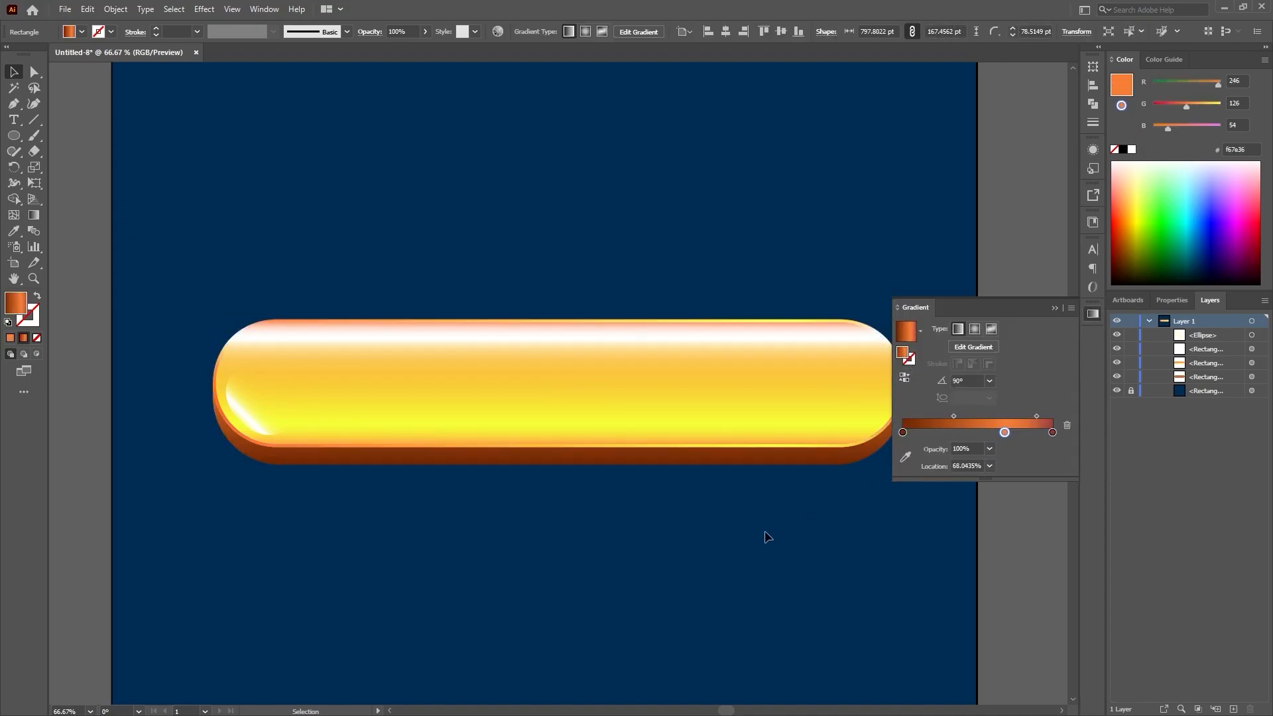
Step: Adjust the midpoint between the brown and orange fill stops, move the orange stop to about 23%, and deselect the base rectangle
{"action": "left_click", "coordinate": [767, 462]}
{"action": "left_click", "coordinate": [954, 417]}
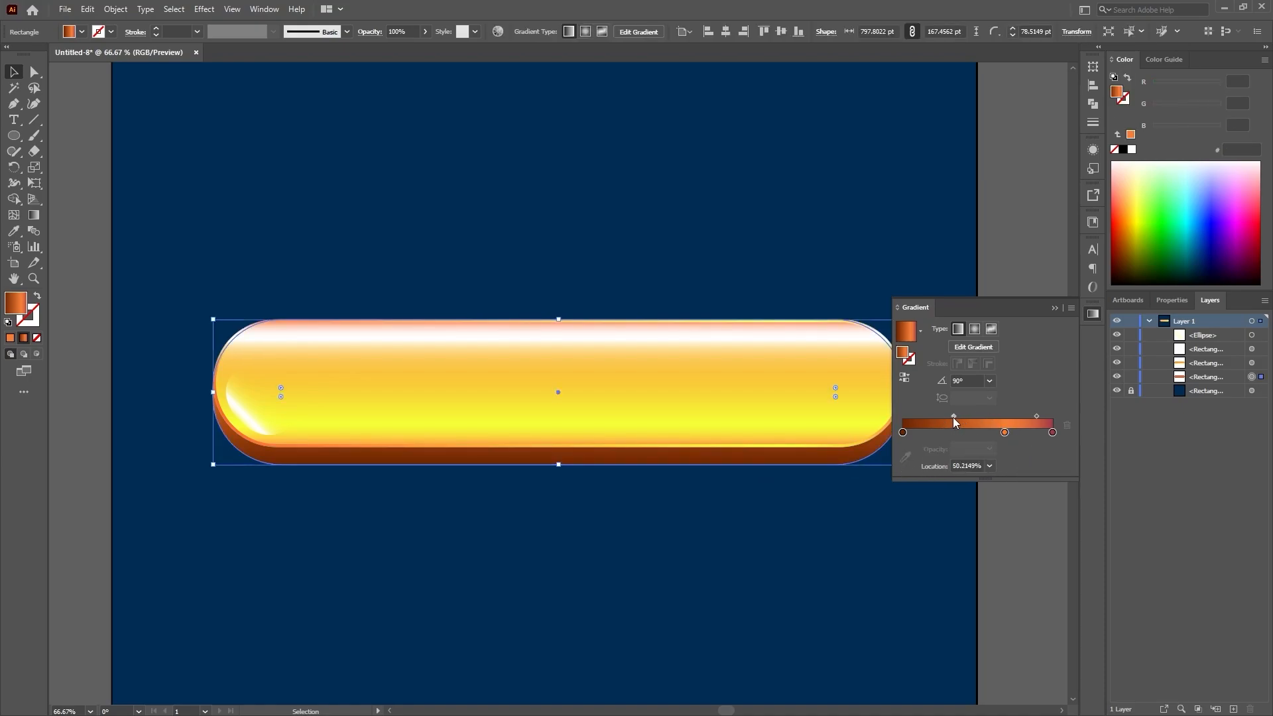
{"action": "left_click_drag", "start_coordinate": [949, 416], "coordinate": [926, 416]}
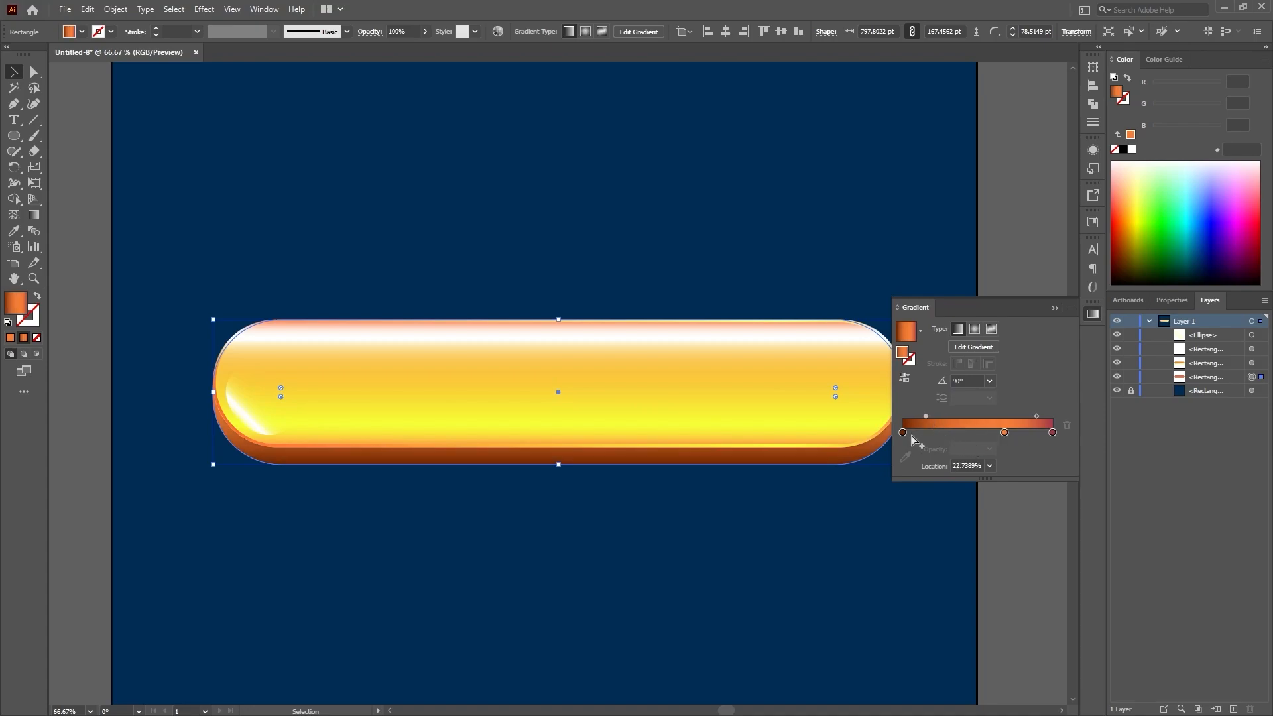
{"action": "left_click_drag", "start_coordinate": [1005, 432], "coordinate": [954, 431]}
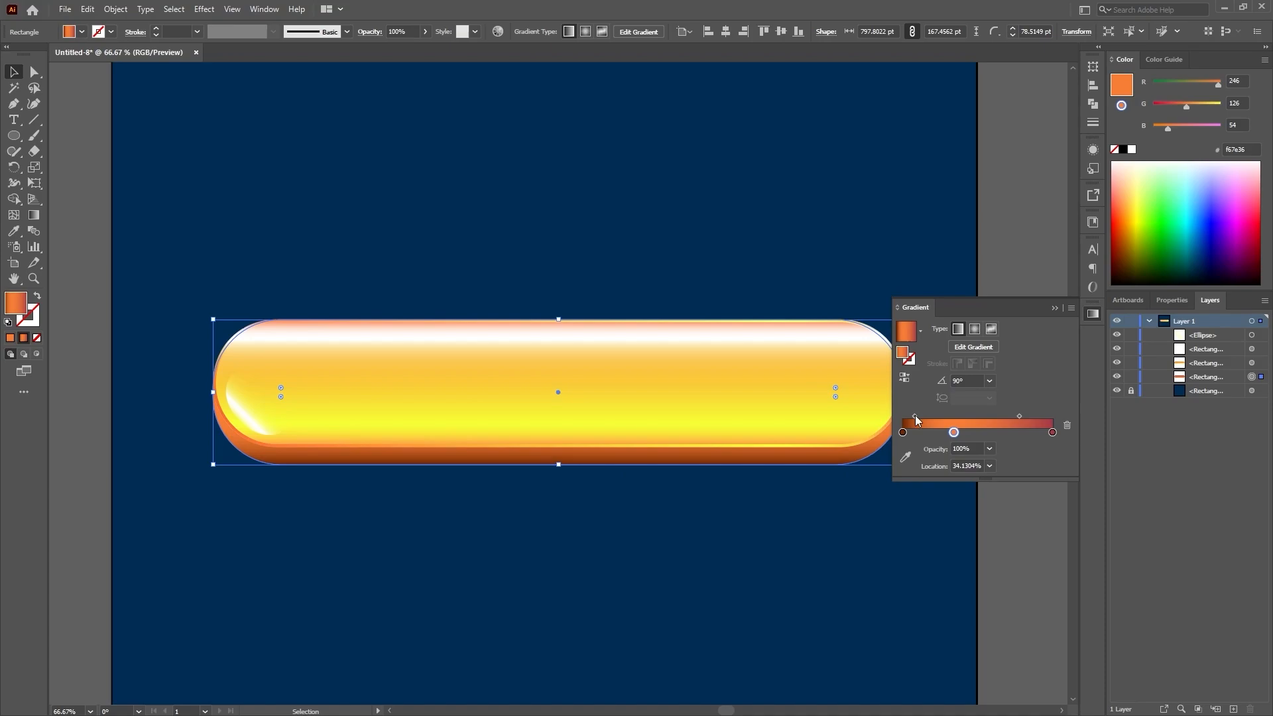
{"action": "left_click_drag", "start_coordinate": [915, 416], "coordinate": [938, 434]}
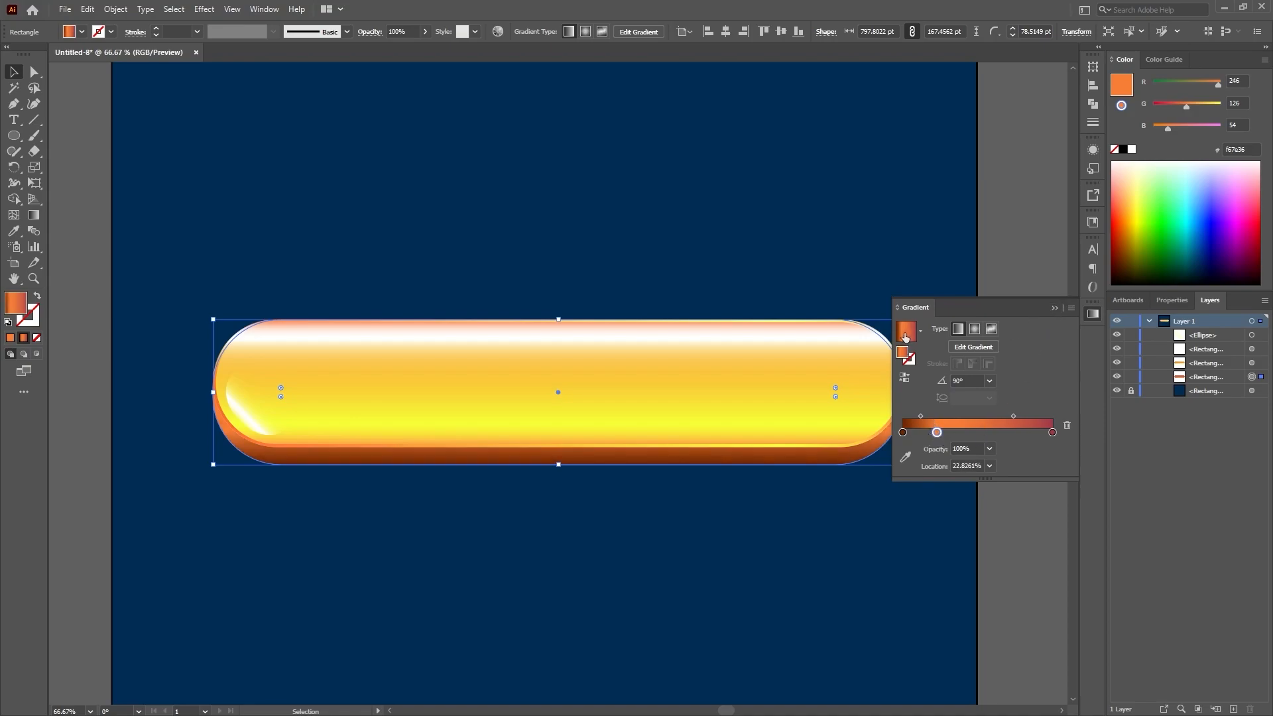
{"action": "left_click_drag", "start_coordinate": [892, 326], "coordinate": [920, 333]}
{"action": "left_click", "coordinate": [897, 517]}
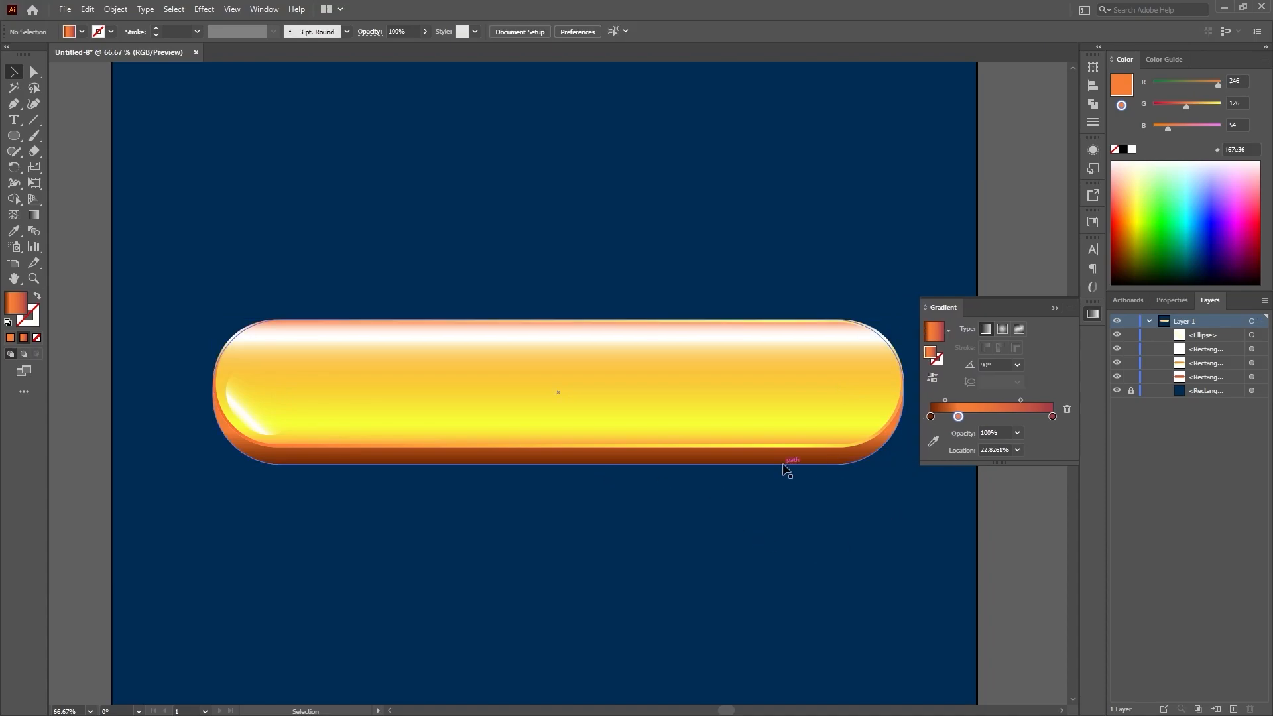
Step: Review the whole button at 50% zoom and inspect the base rectangle's gradient settings, leaving nothing selected
{"action": "left_click", "coordinate": [1056, 307]}
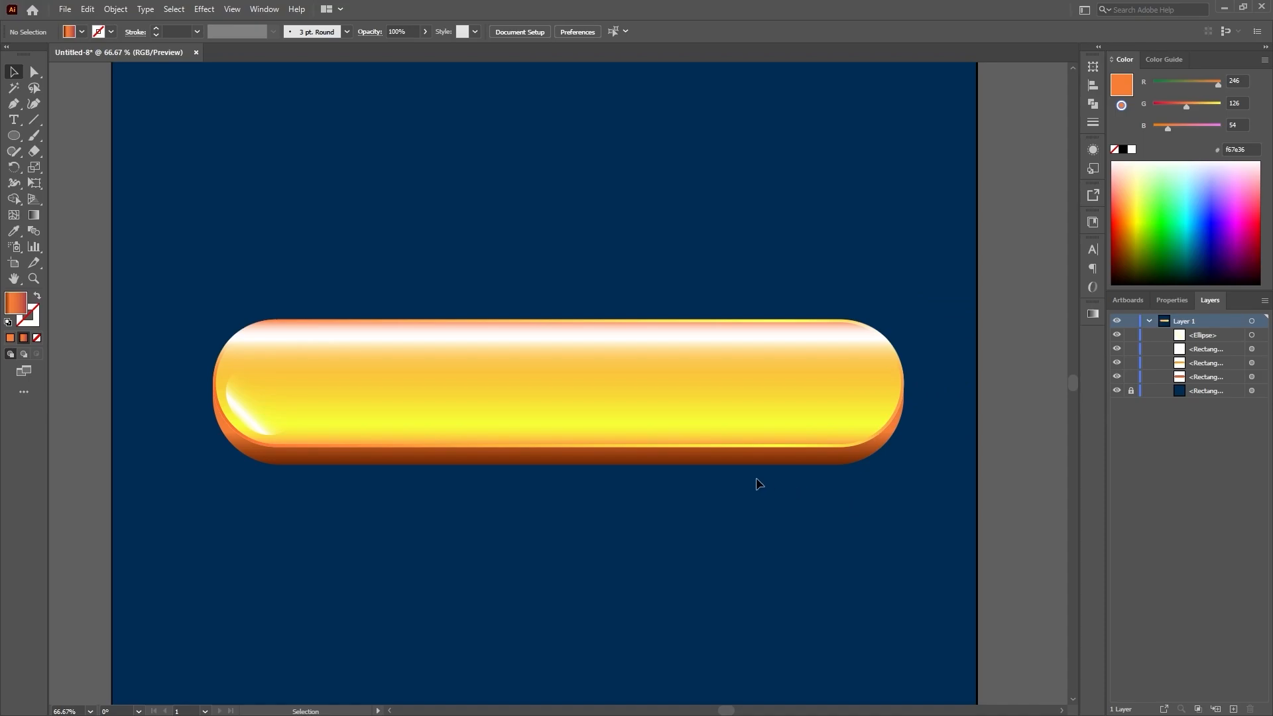
{"action": "key", "text": "ctrl+minus"}
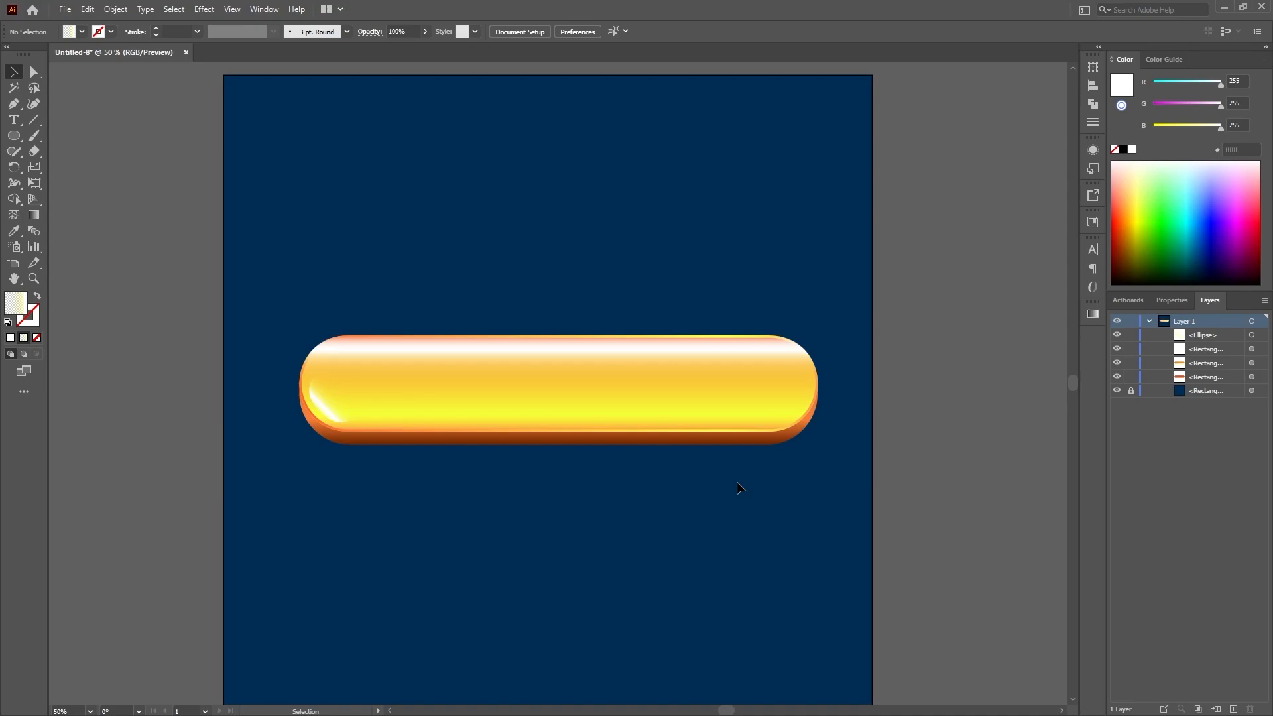
{"action": "left_click", "coordinate": [1093, 314]}
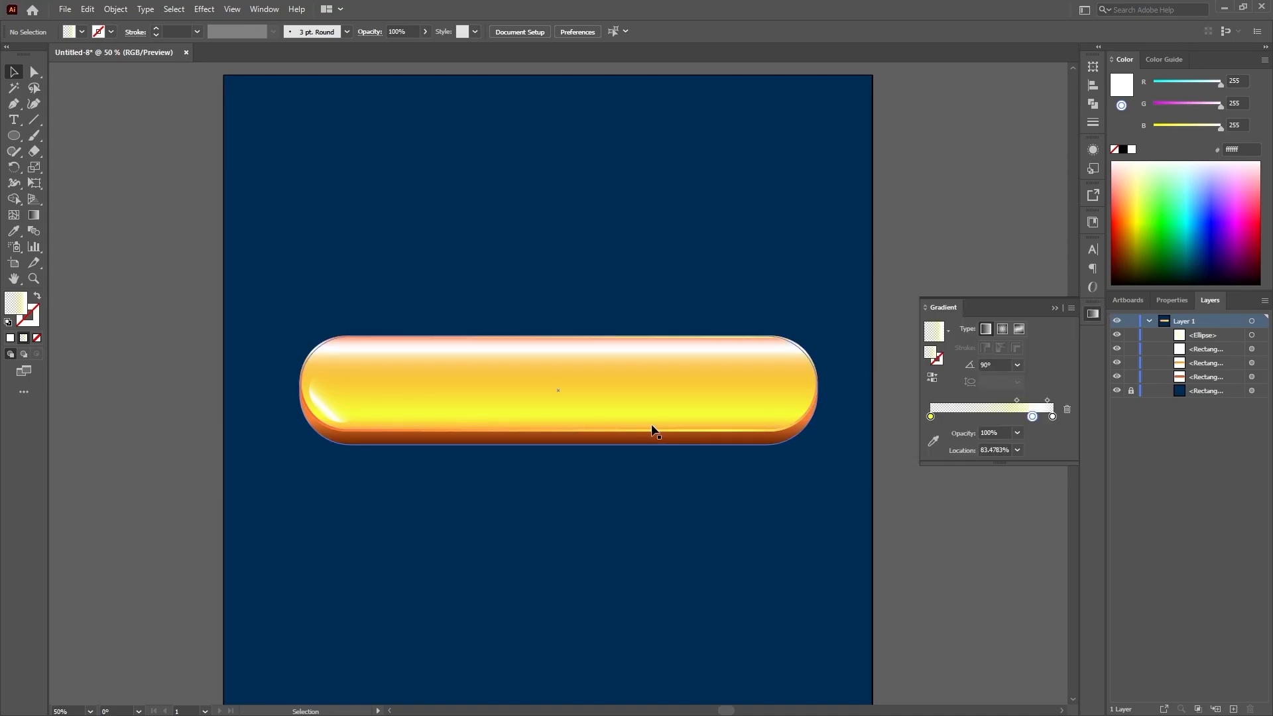
{"action": "left_click", "coordinate": [1055, 308]}
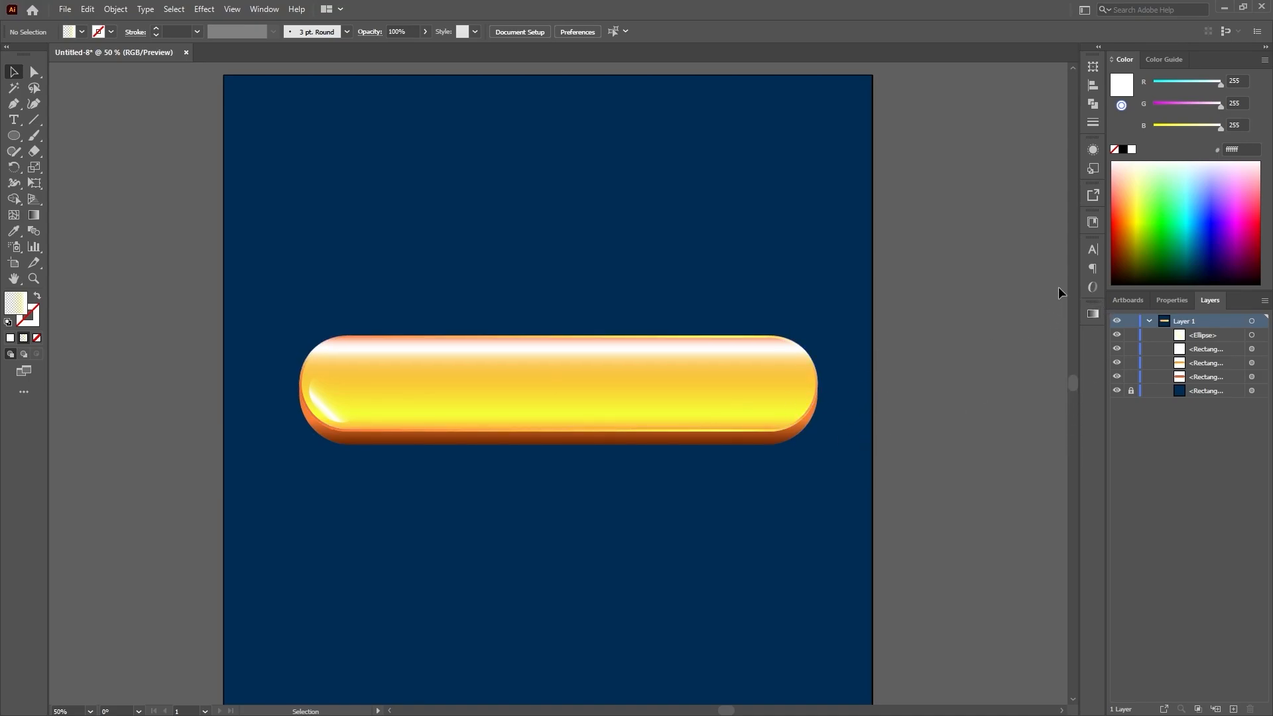
{"action": "left_click", "coordinate": [1094, 314]}
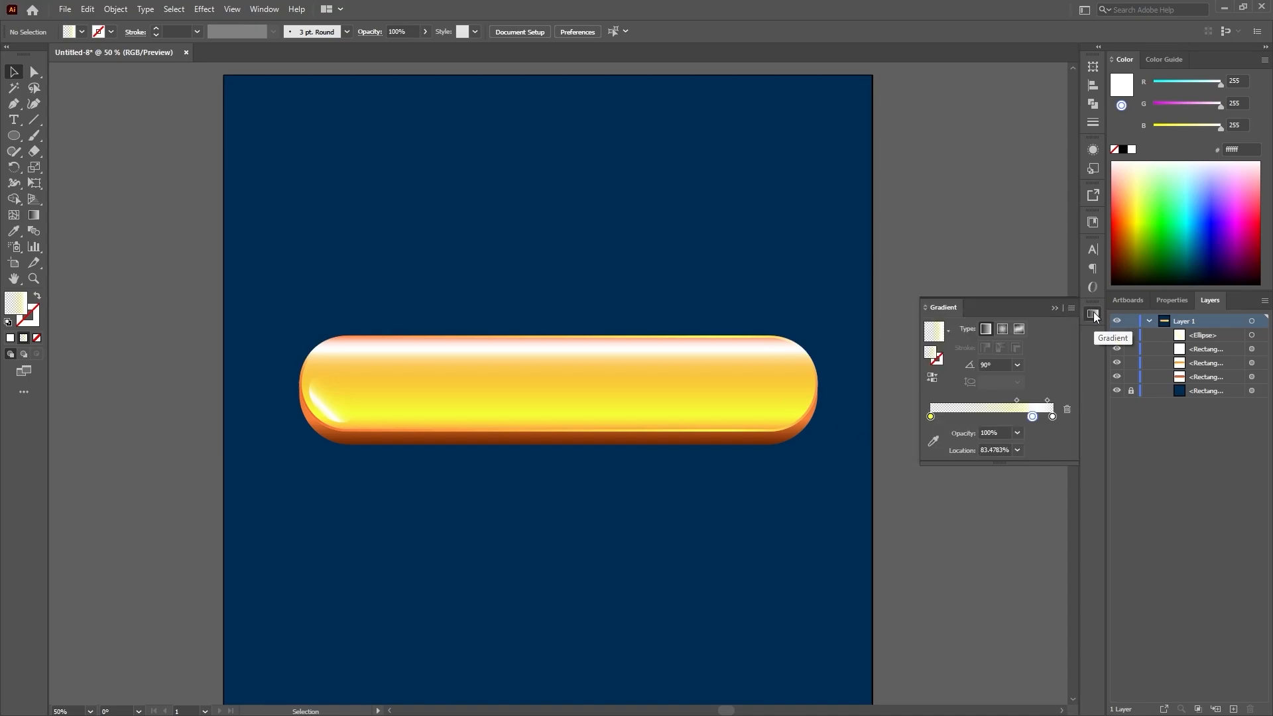
{"action": "left_click", "coordinate": [1094, 315]}
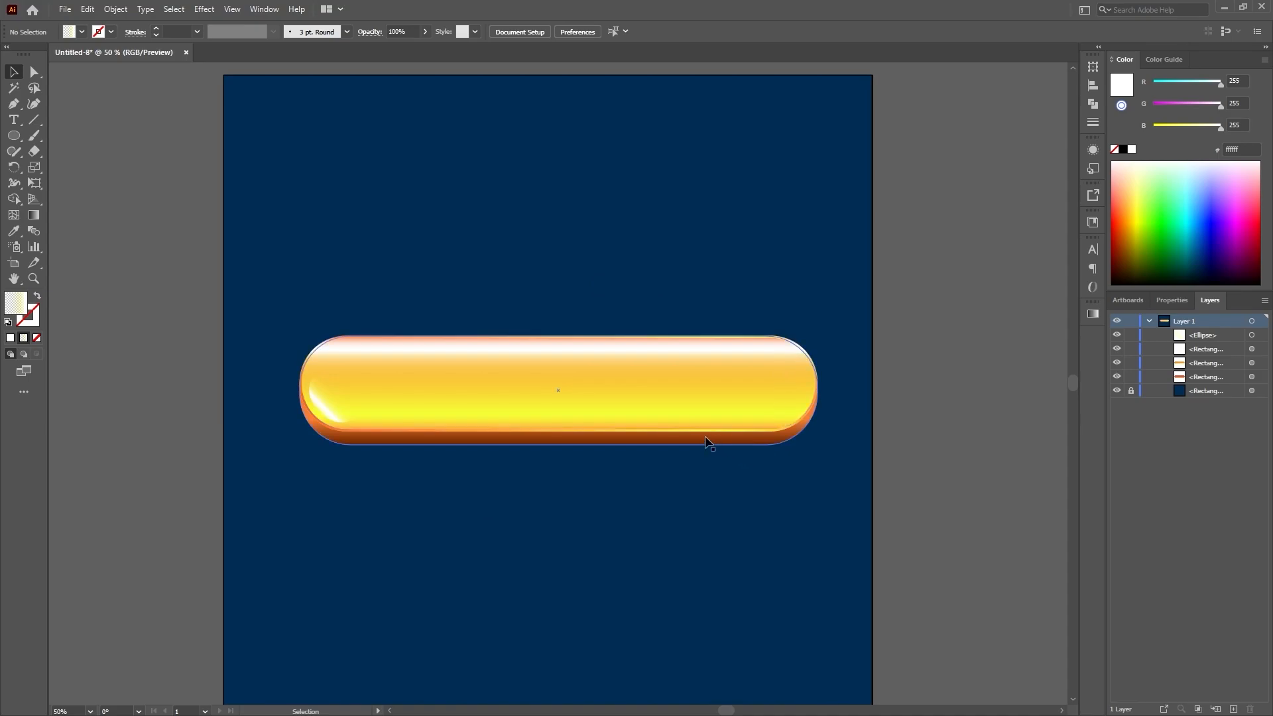
{"action": "left_click", "coordinate": [730, 441]}
{"action": "left_click", "coordinate": [1093, 313]}
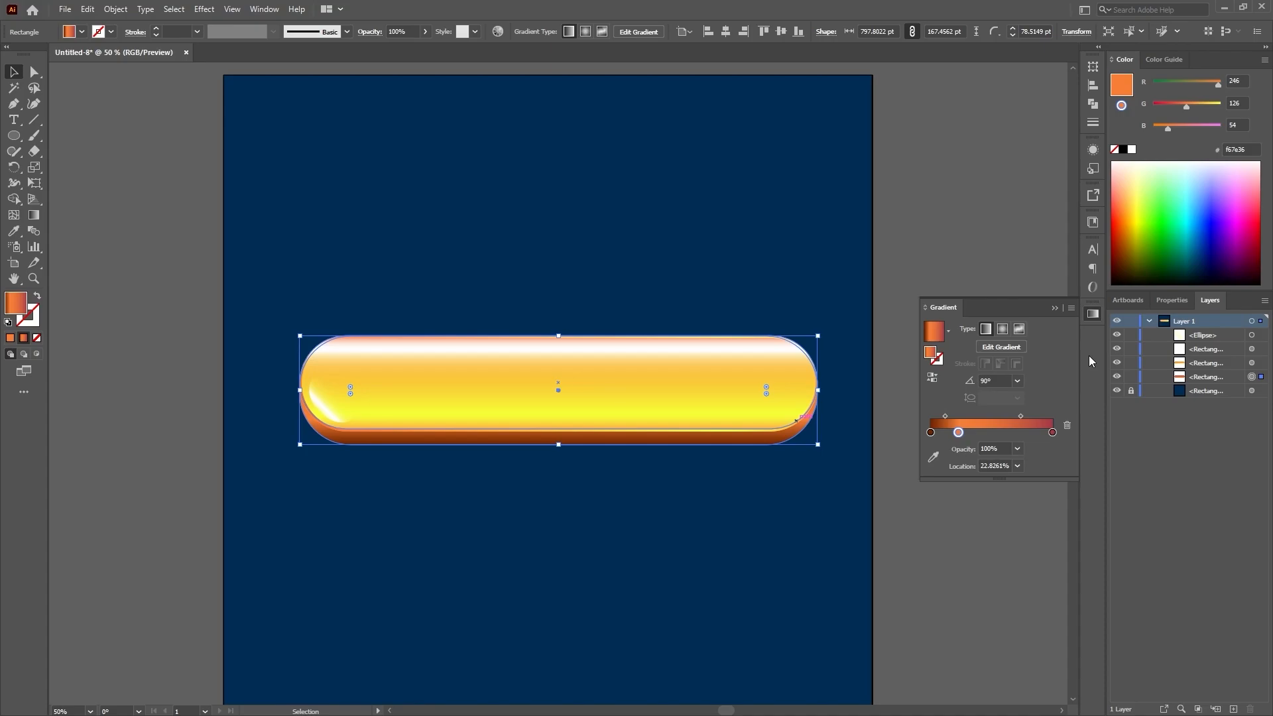
{"action": "left_click", "coordinate": [1056, 307]}
{"action": "left_click", "coordinate": [898, 355]}
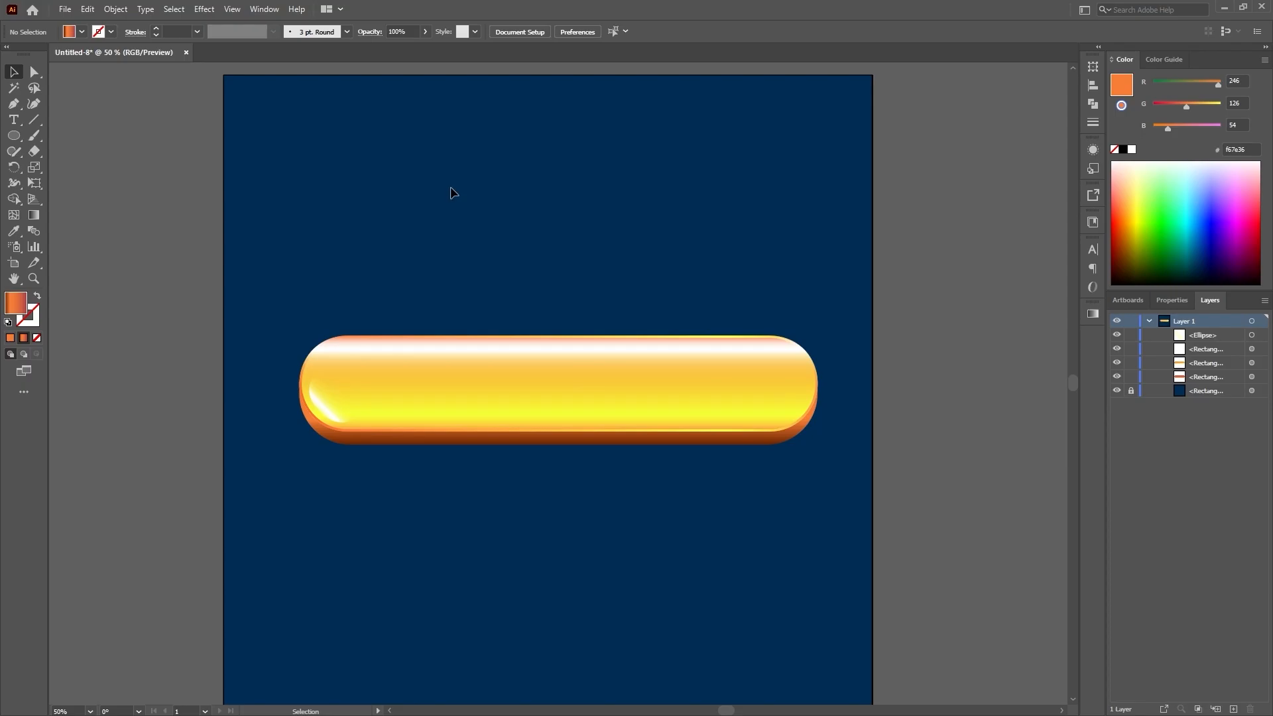
Step: Open candytypeui.ai and compare its candy-style artwork with the button document, returning to candytypeui.ai
{"action": "left_click", "coordinate": [31, 12]}
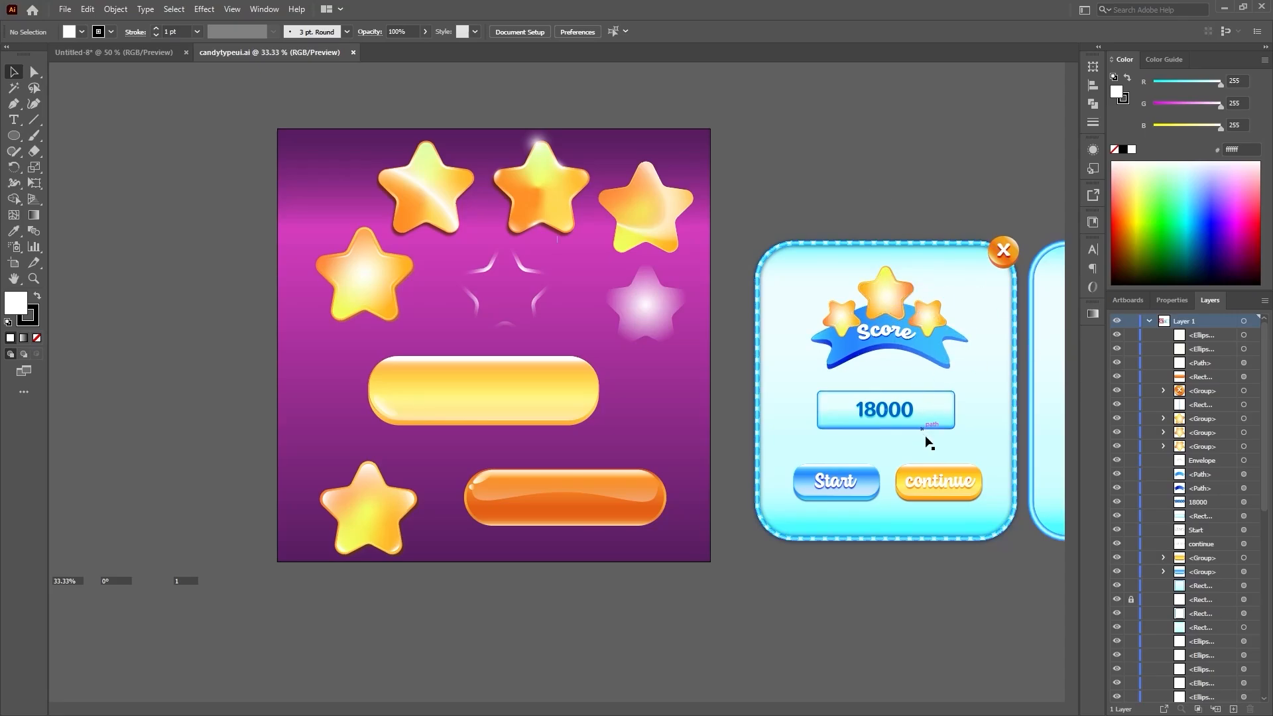
{"action": "left_click_drag", "start_coordinate": [968, 427], "coordinate": [937, 413]}
{"action": "left_click", "coordinate": [119, 58]}
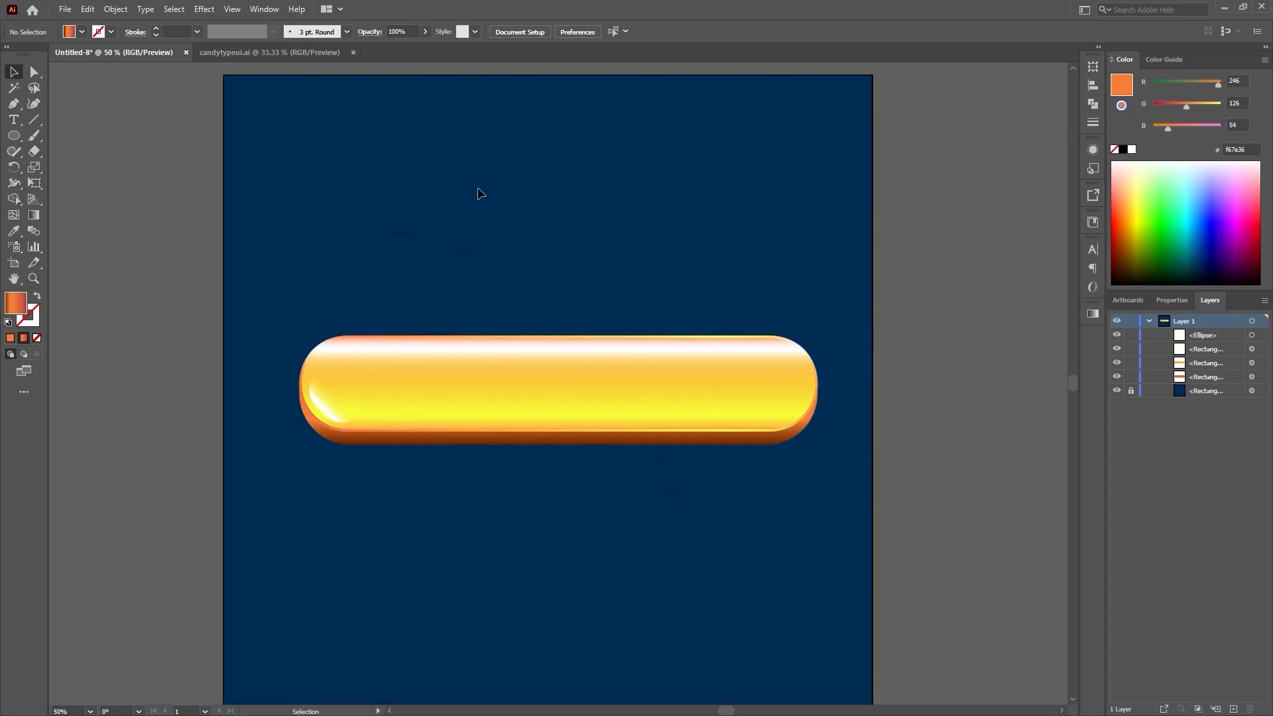
{"action": "left_click", "coordinate": [279, 53]}
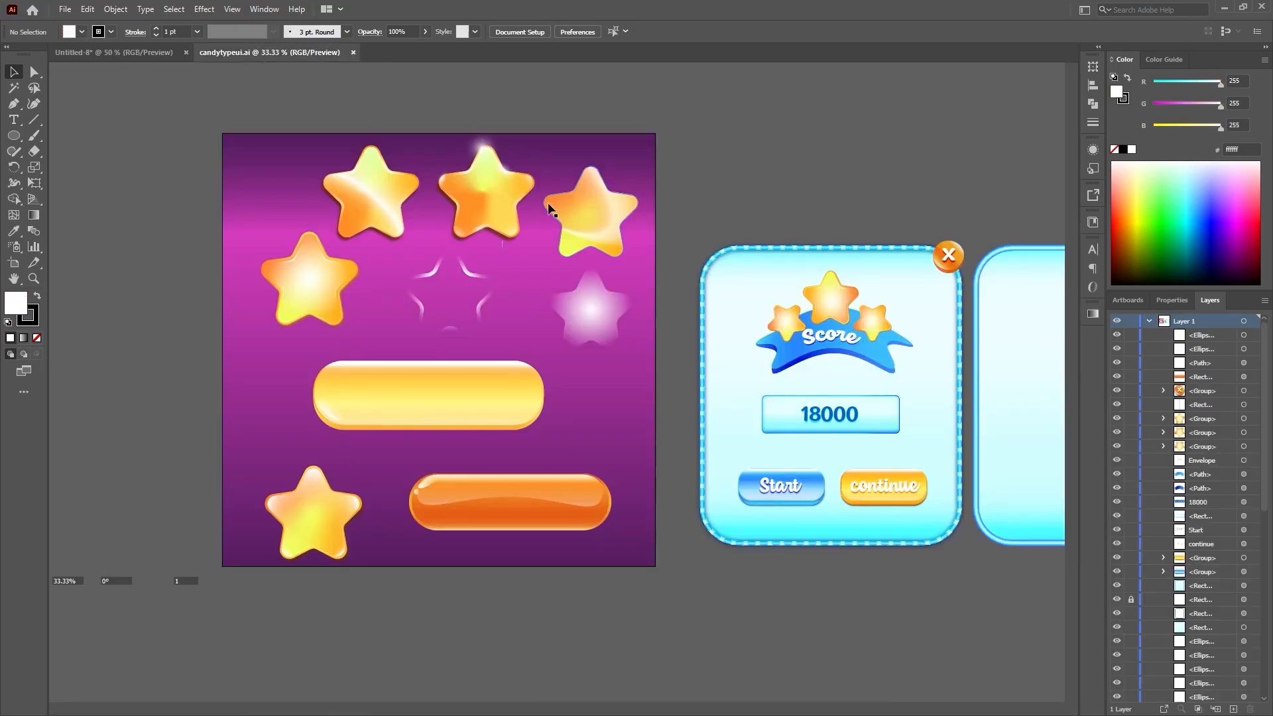
Step: Inspect the gradient fills of the upper middle star and the score window's background rectangle, then clear the selection
{"action": "left_click", "coordinate": [475, 188]}
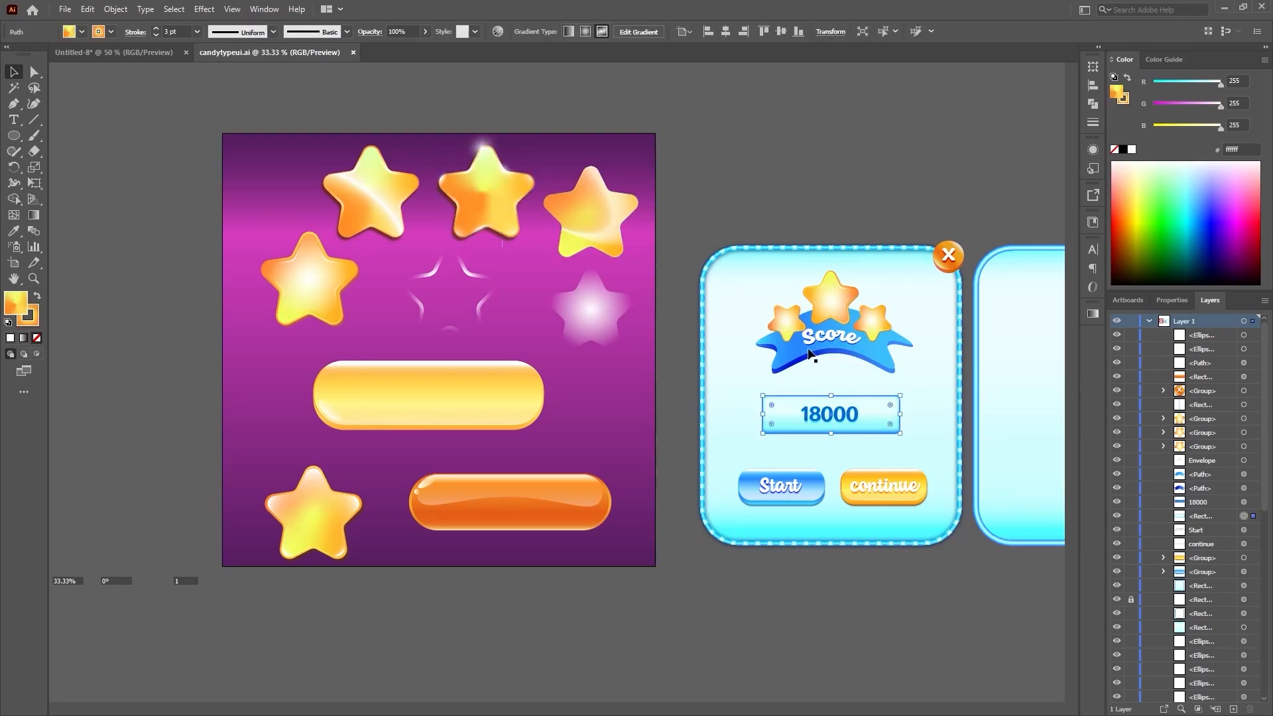
{"action": "left_click", "coordinate": [753, 284]}
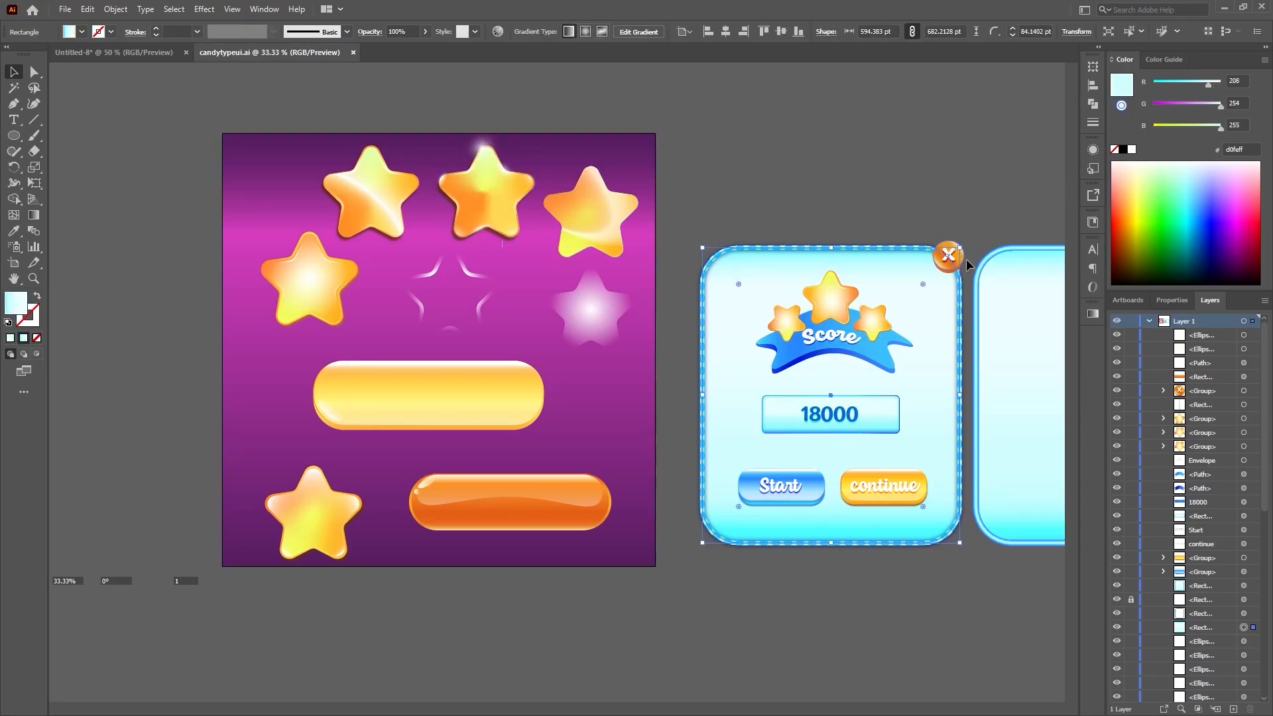
{"action": "left_click", "coordinate": [969, 232]}
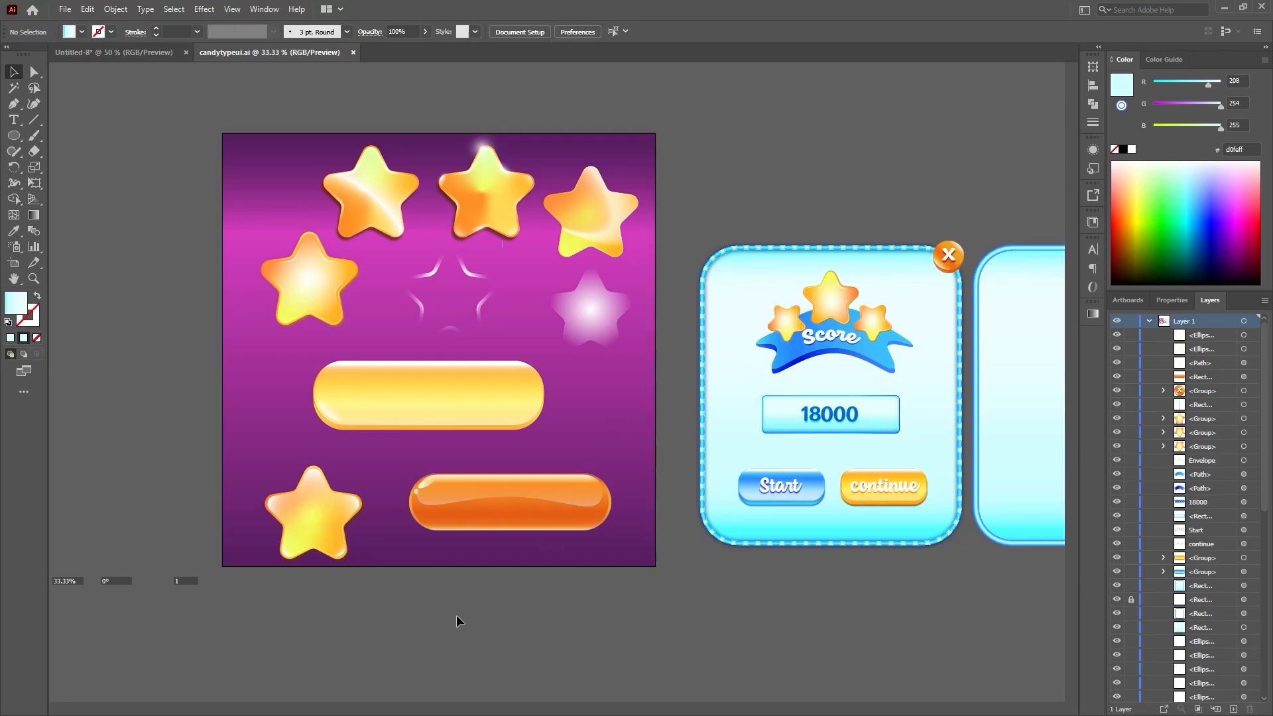
Step: Examine the glossy buttons and stars on the purple artboard and the score window up close as gradient examples
{"action": "scroll", "coordinate": [529, 555], "scroll_direction": "up", "scroll_amount": 1}
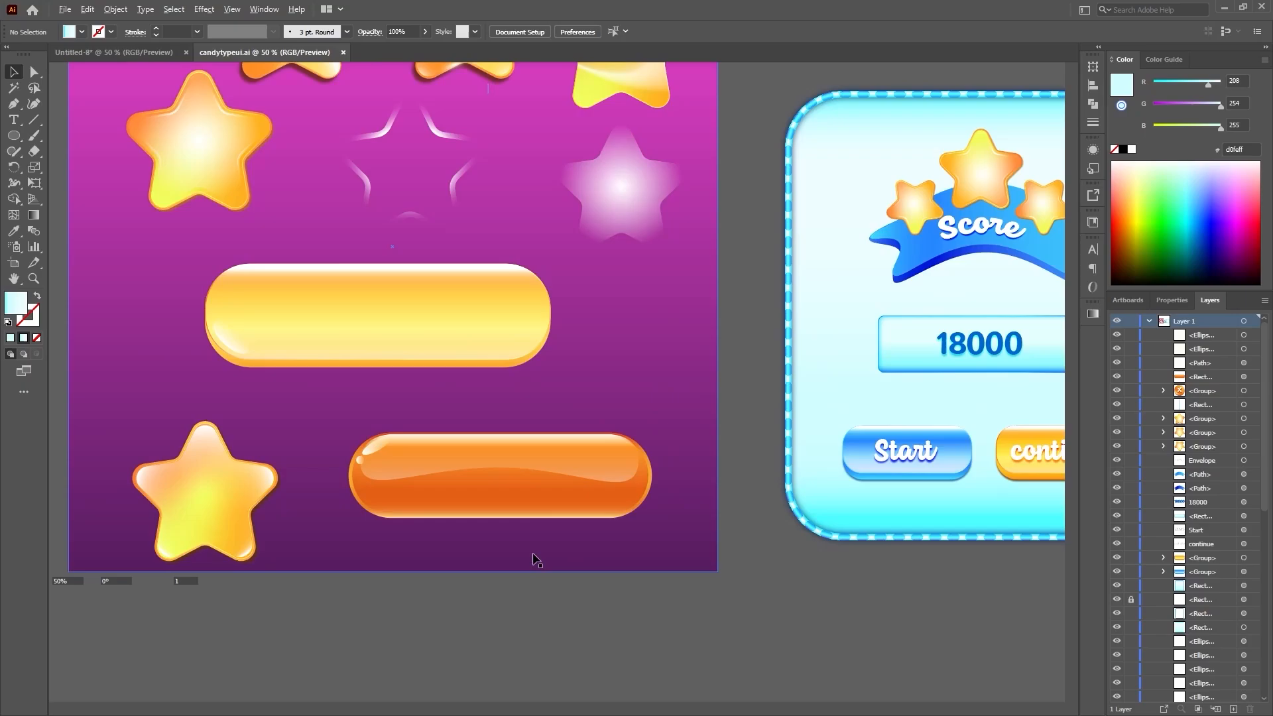
{"action": "scroll", "coordinate": [530, 553], "scroll_direction": "up", "scroll_amount": 5}
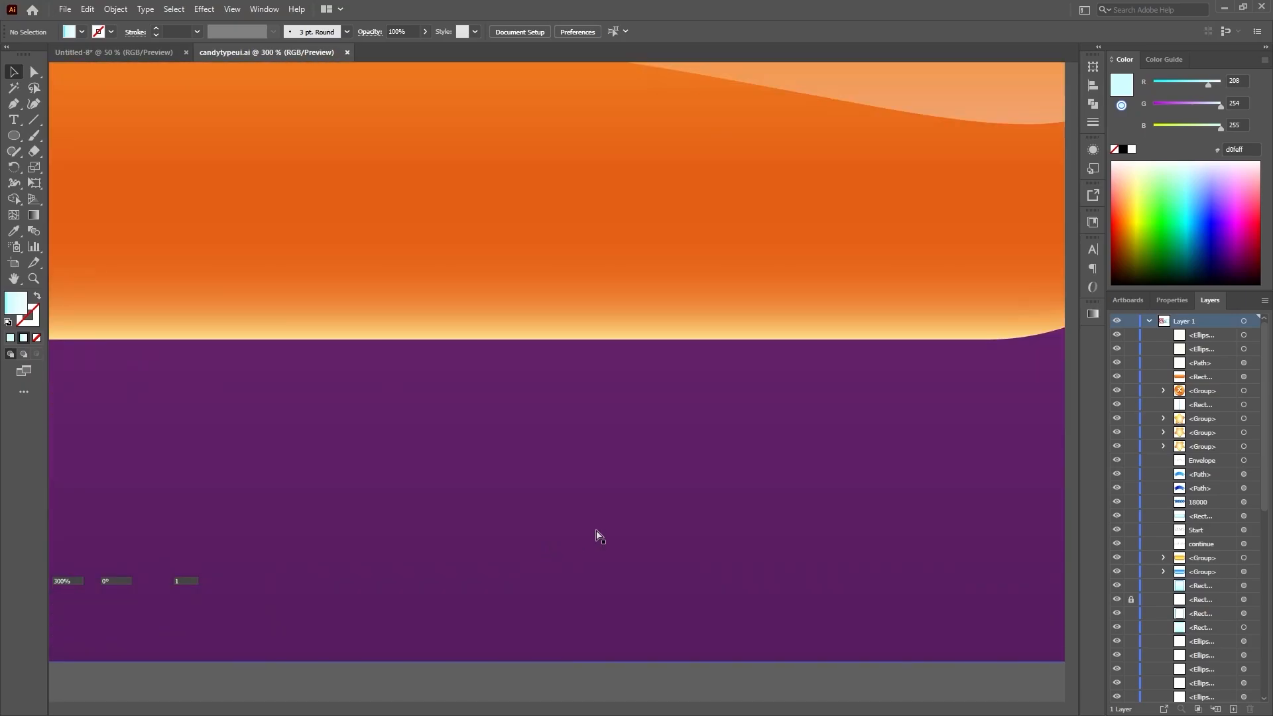
{"action": "scroll", "coordinate": [599, 535], "scroll_direction": "down", "scroll_amount": 5}
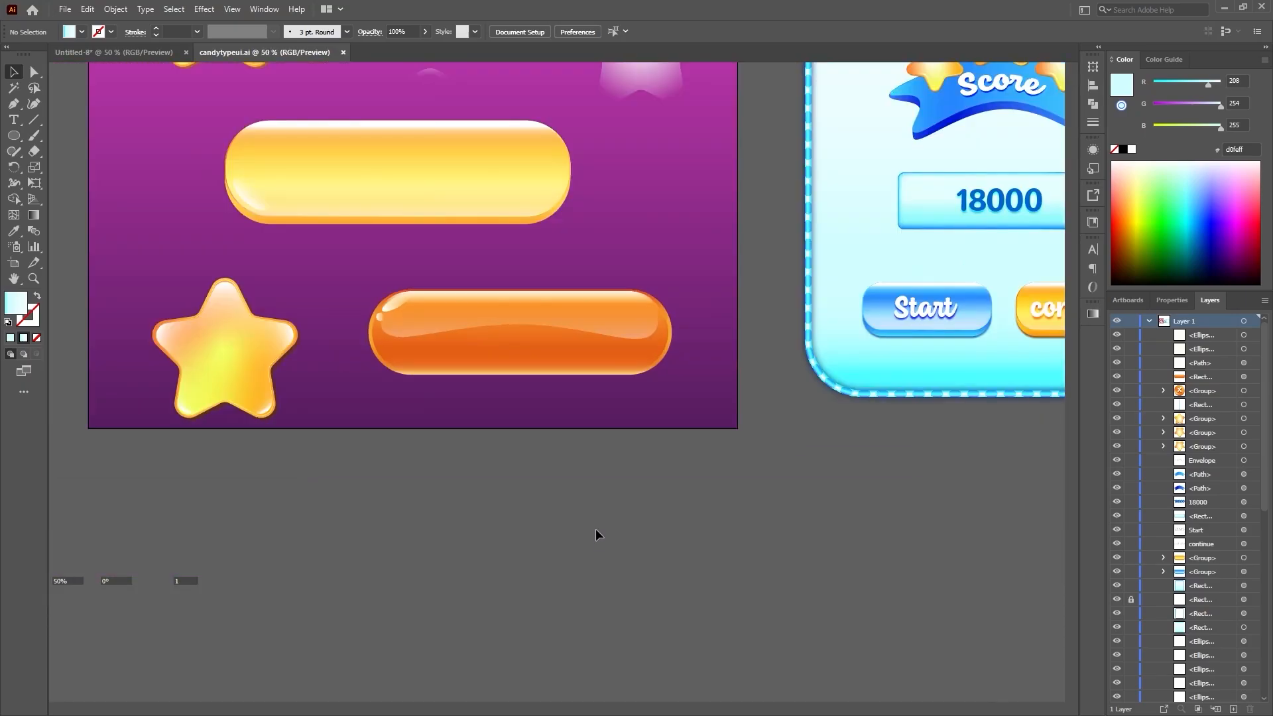
{"action": "left_click_drag", "start_coordinate": [597, 392], "coordinate": [628, 654]}
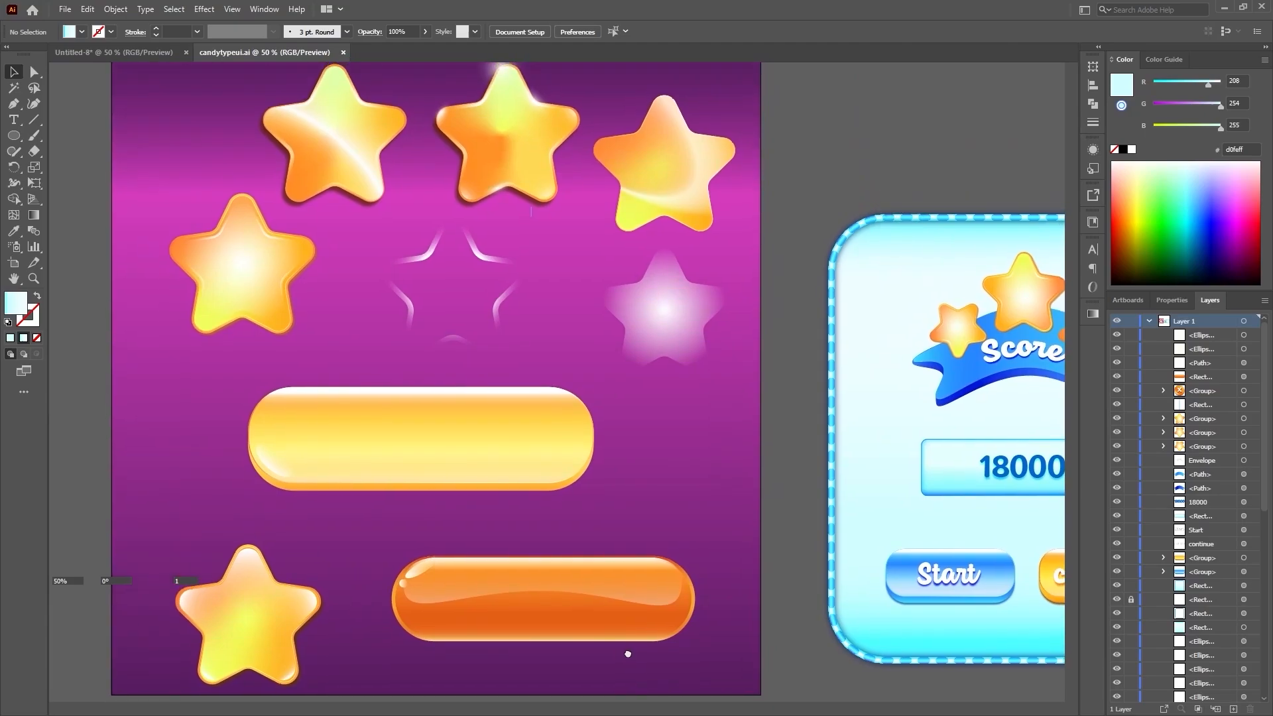
{"action": "key", "text": "ctrl+minus"}
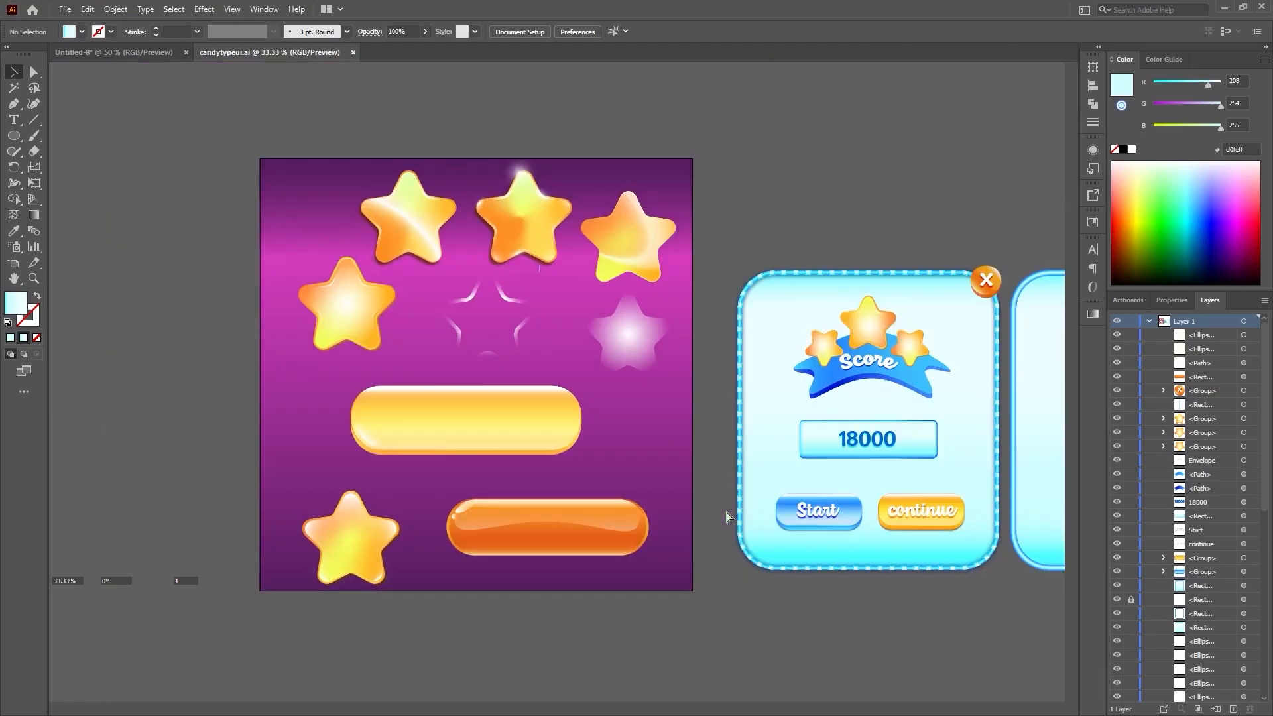
{"action": "key", "text": "ctrl+plus"}
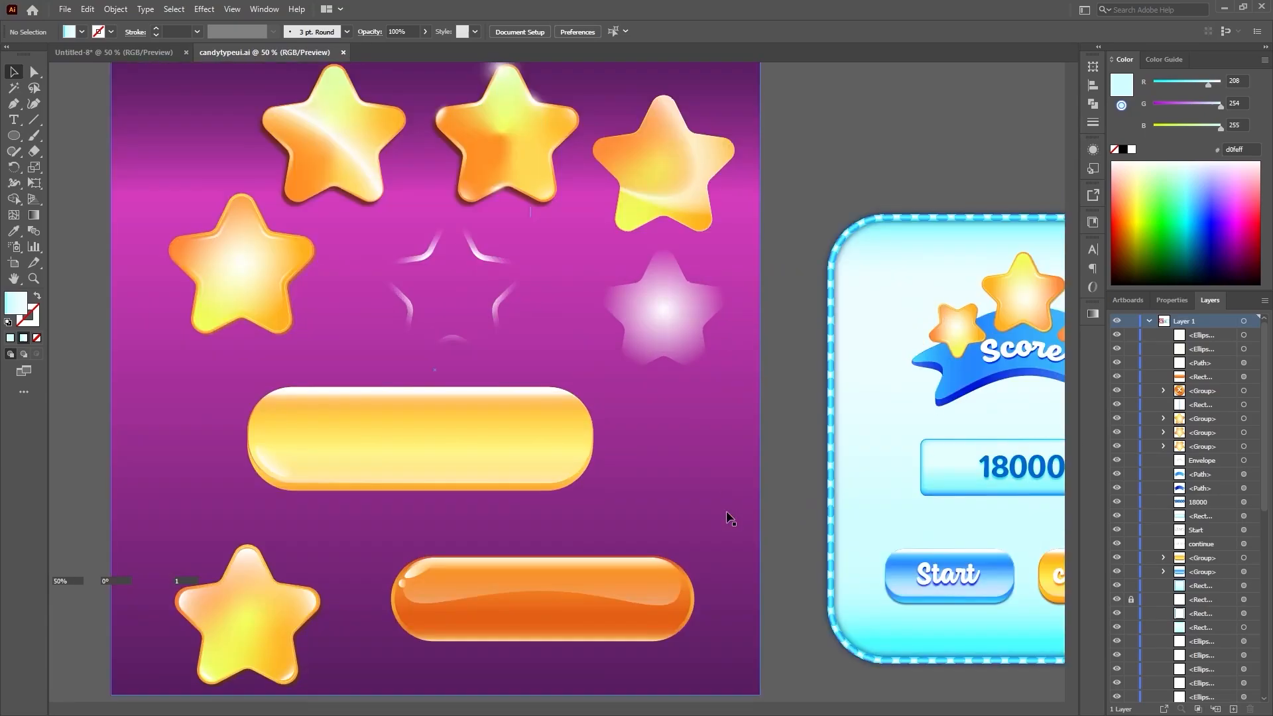
{"action": "key", "text": "ctrl+minus"}
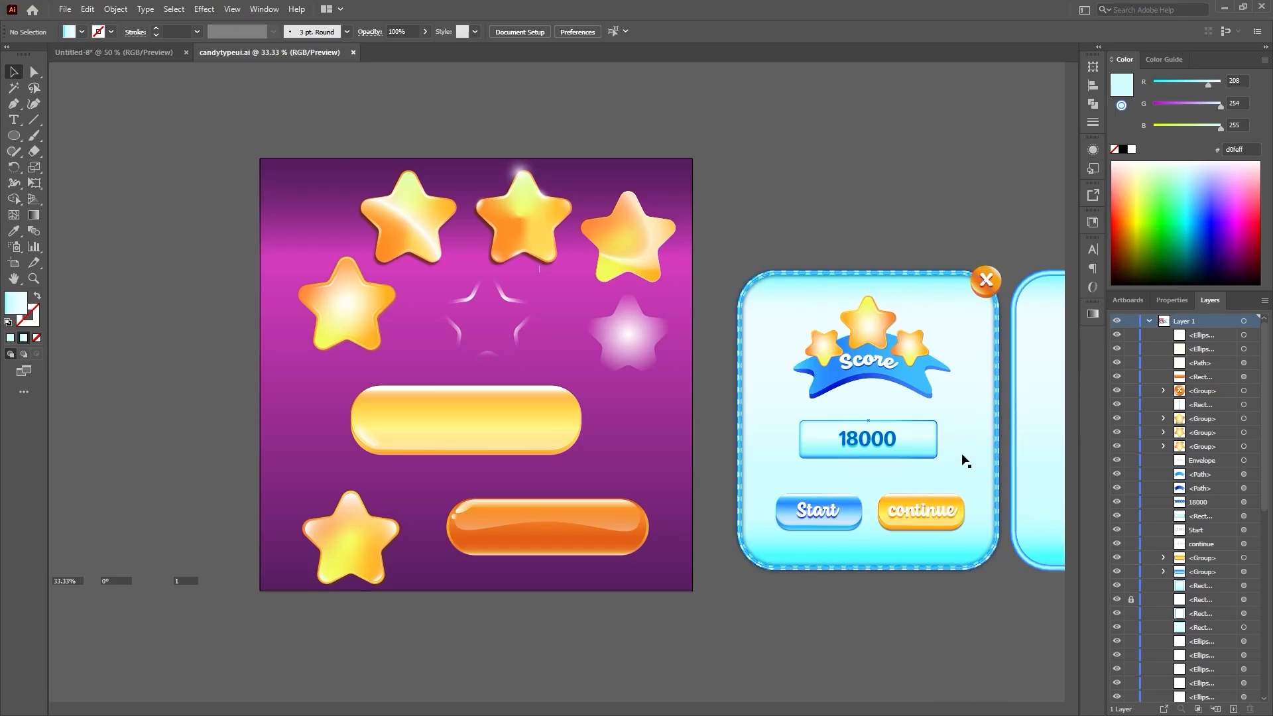
{"action": "scroll", "coordinate": [966, 455], "scroll_direction": "up", "scroll_amount": 2}
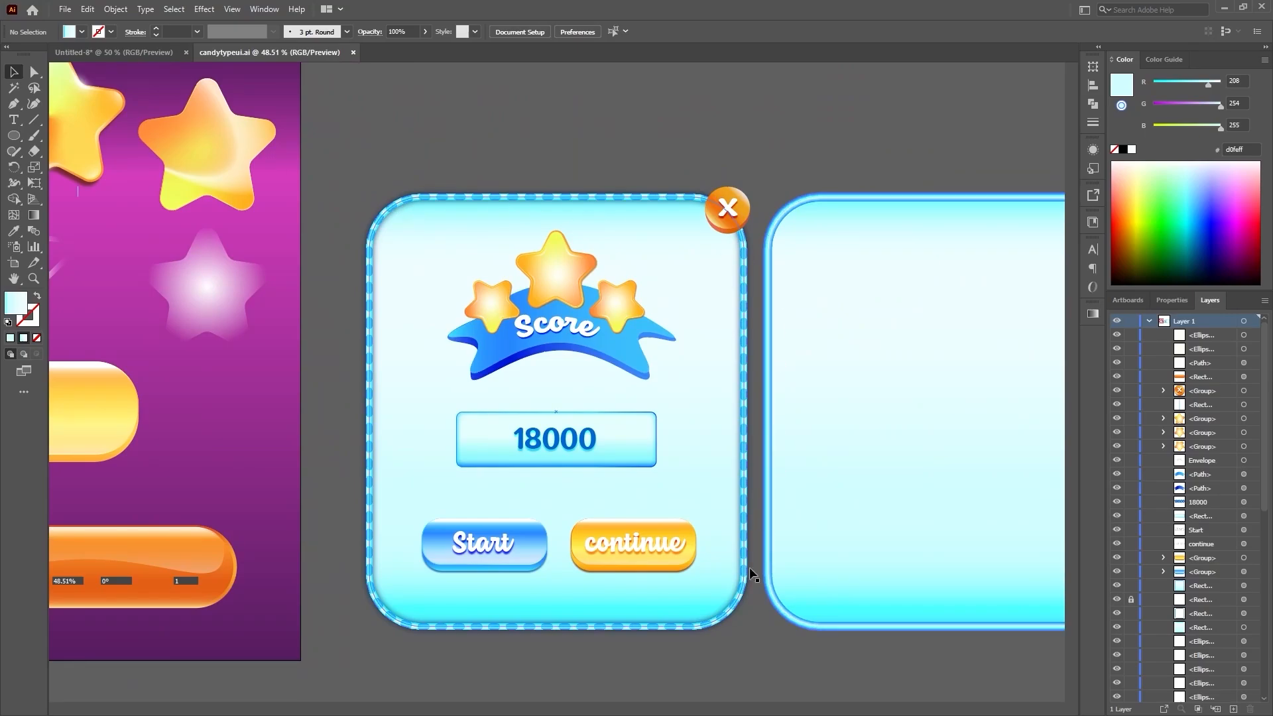